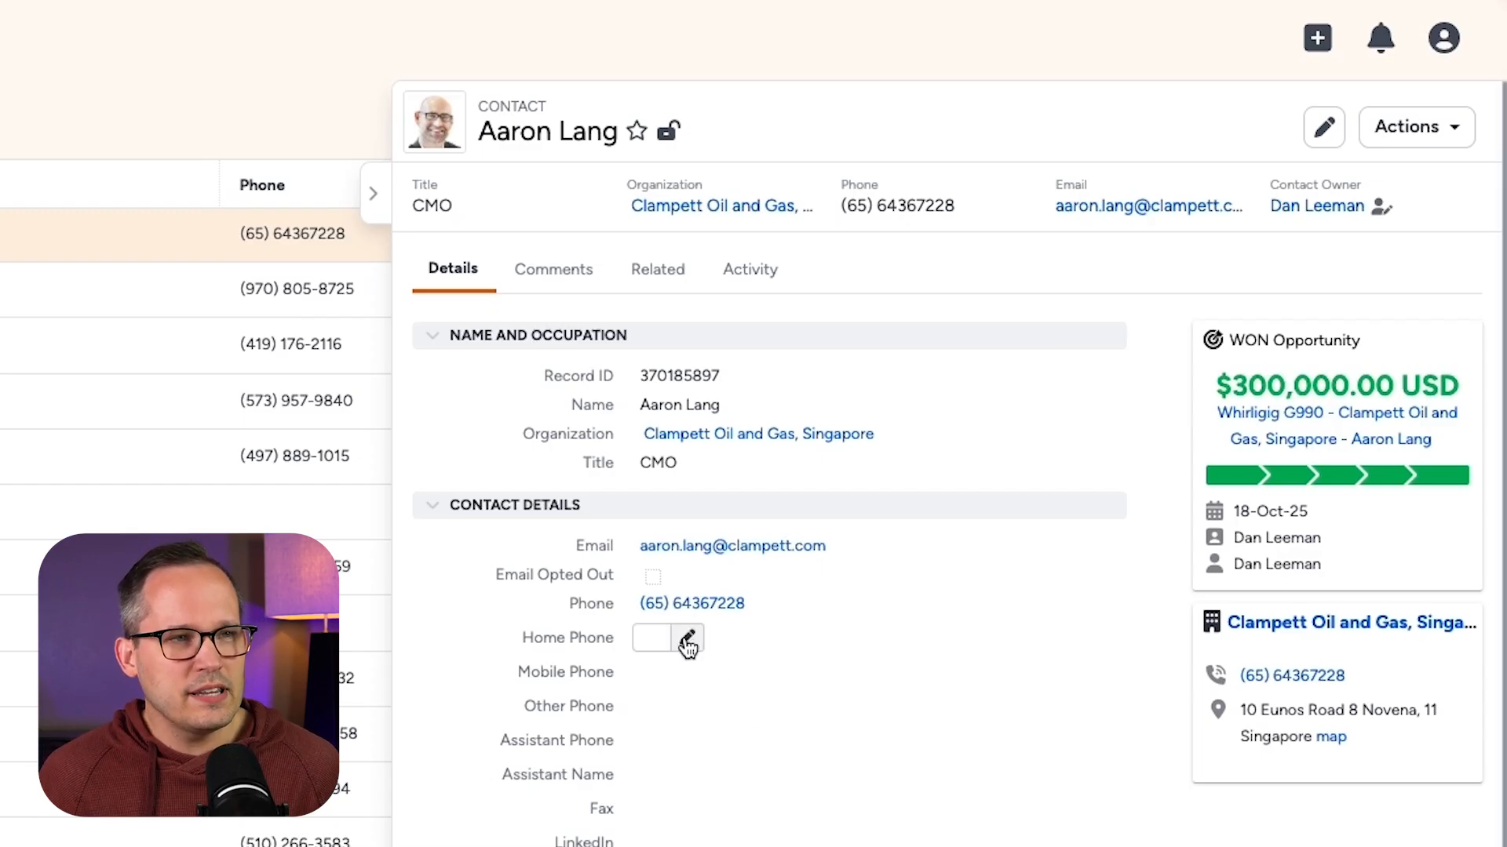
Try inline editing of the contact's Home Phone, and examine the fields in the full contact edit form
click(688, 644)
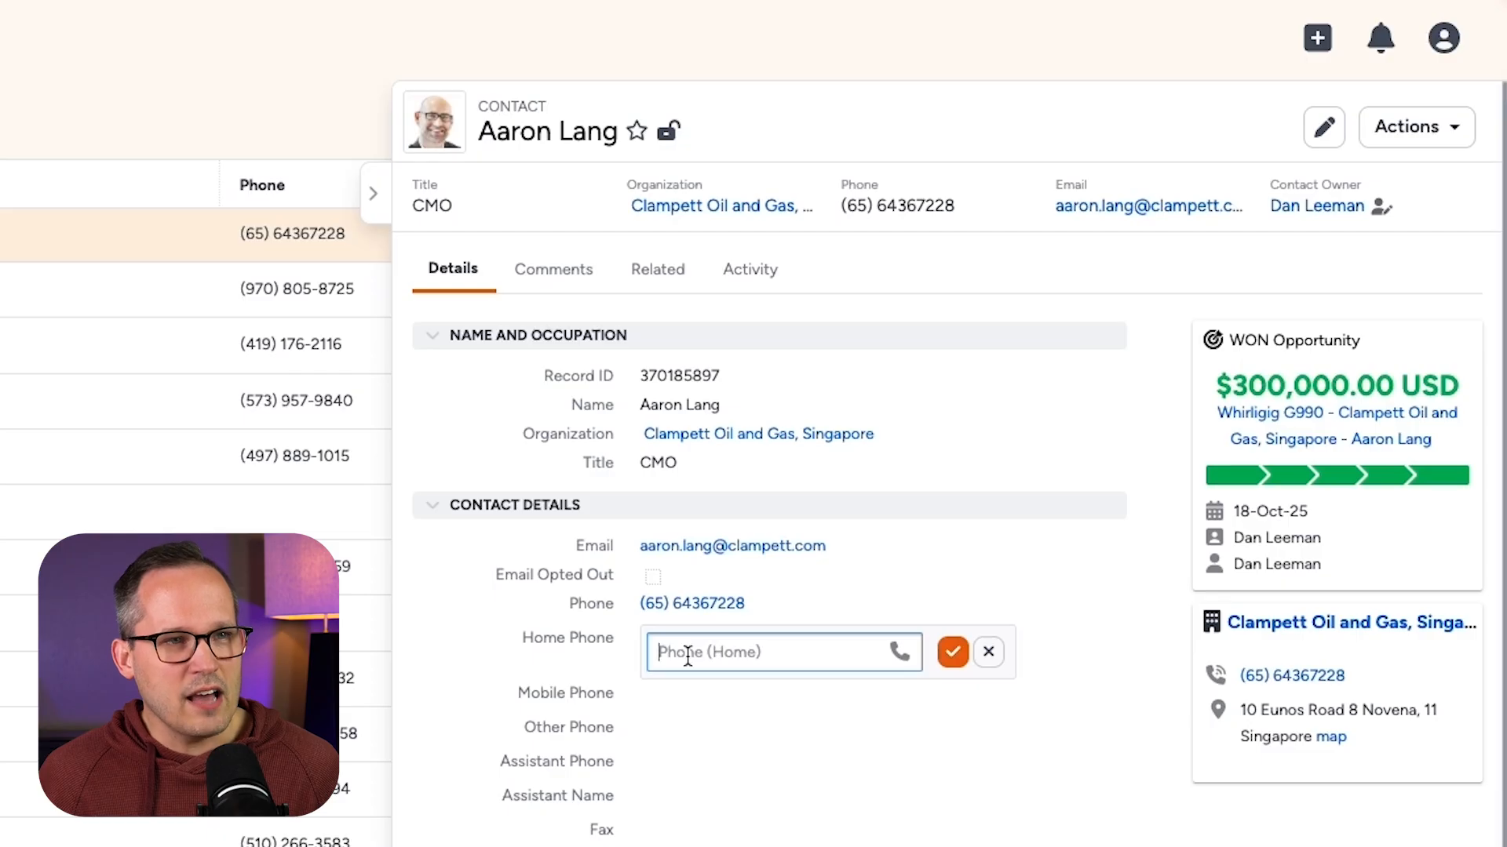
click(1011, 784)
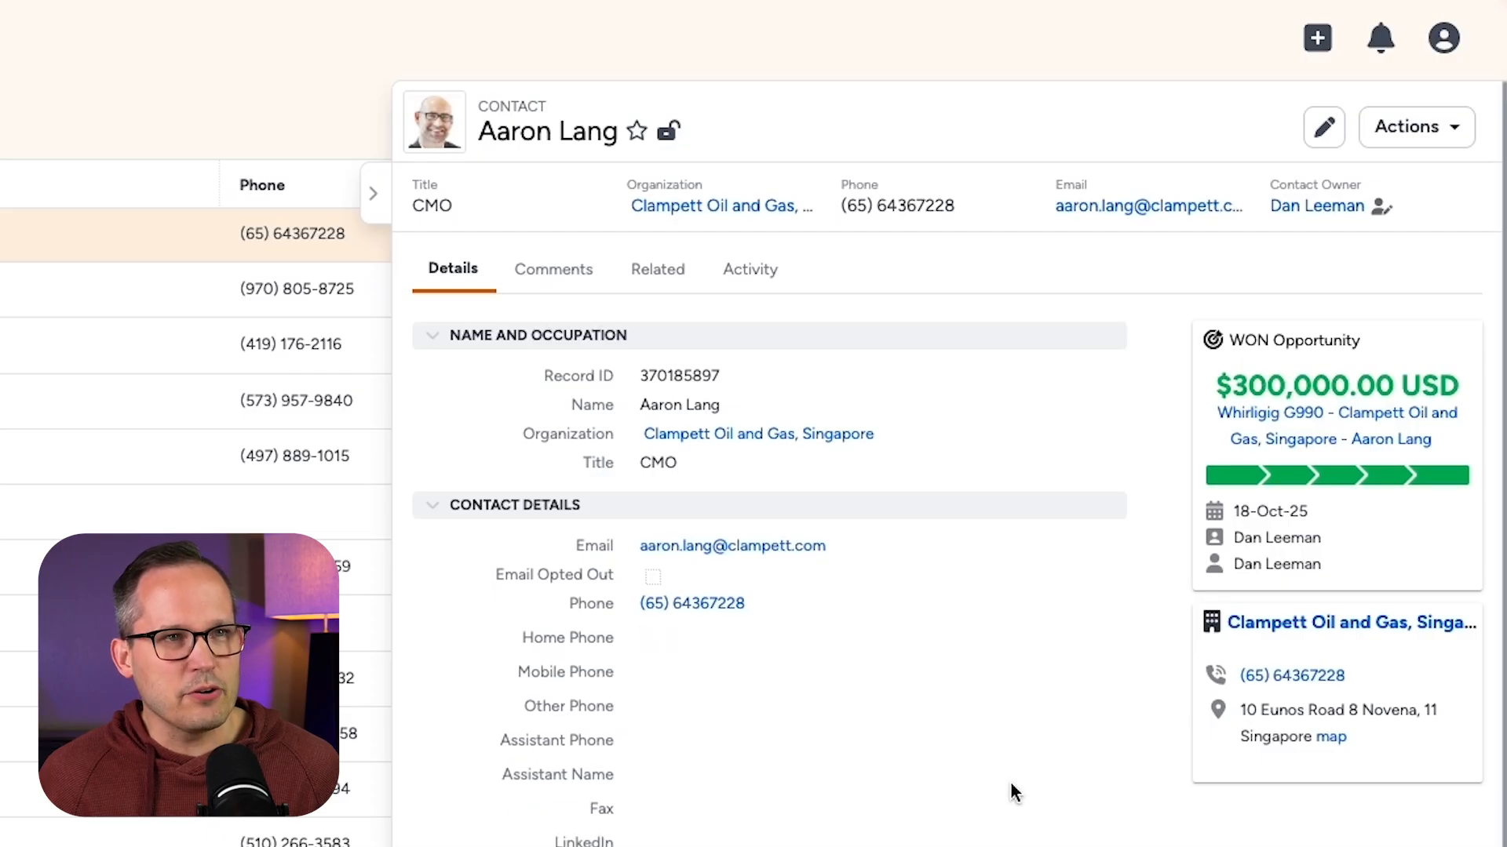
click(1323, 137)
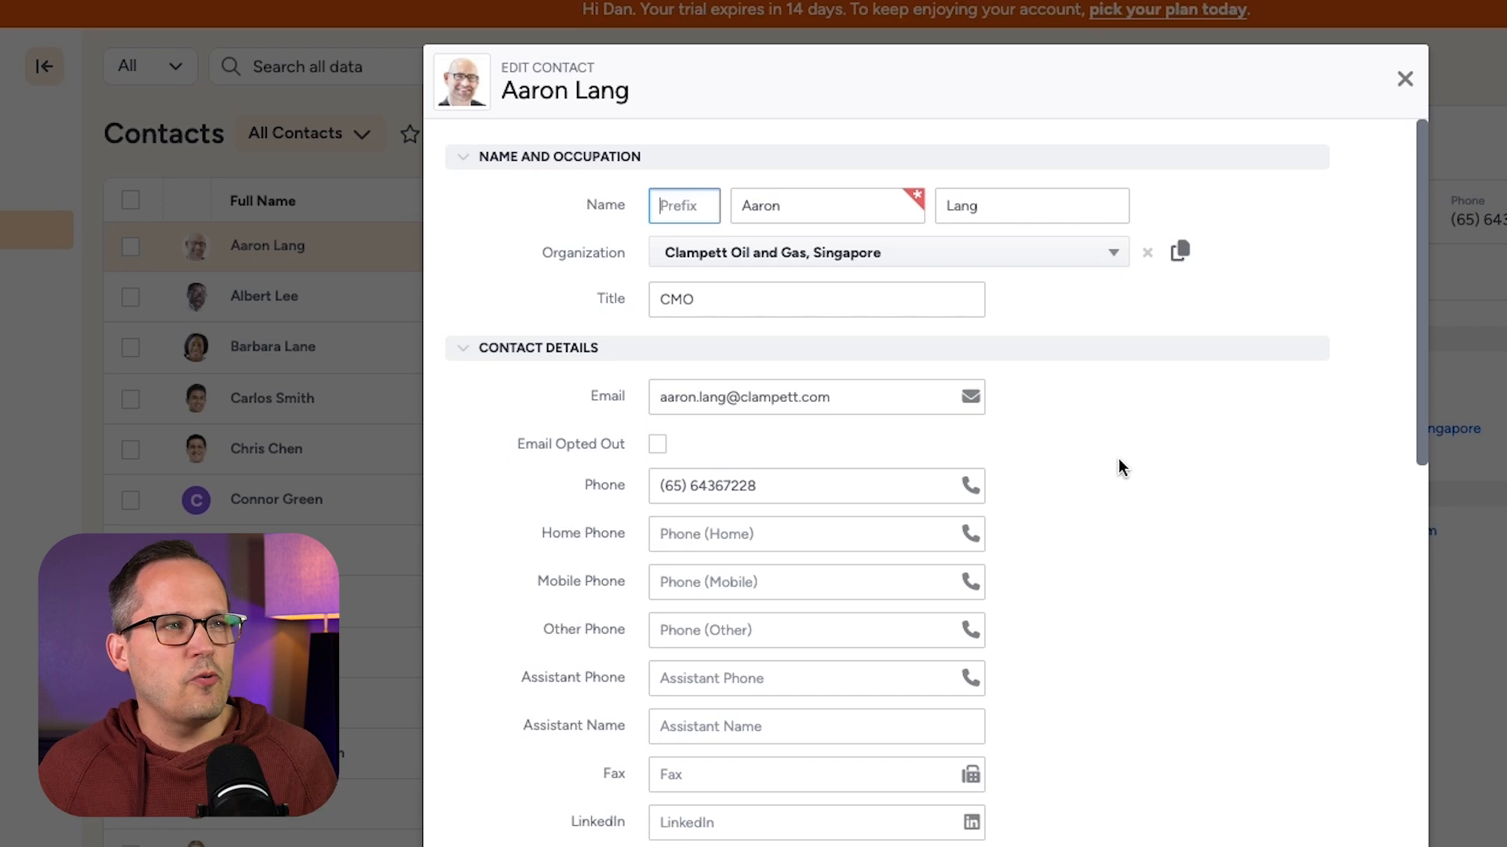
scroll(1123, 468, down, 12)
scroll(1122, 468, up, 10)
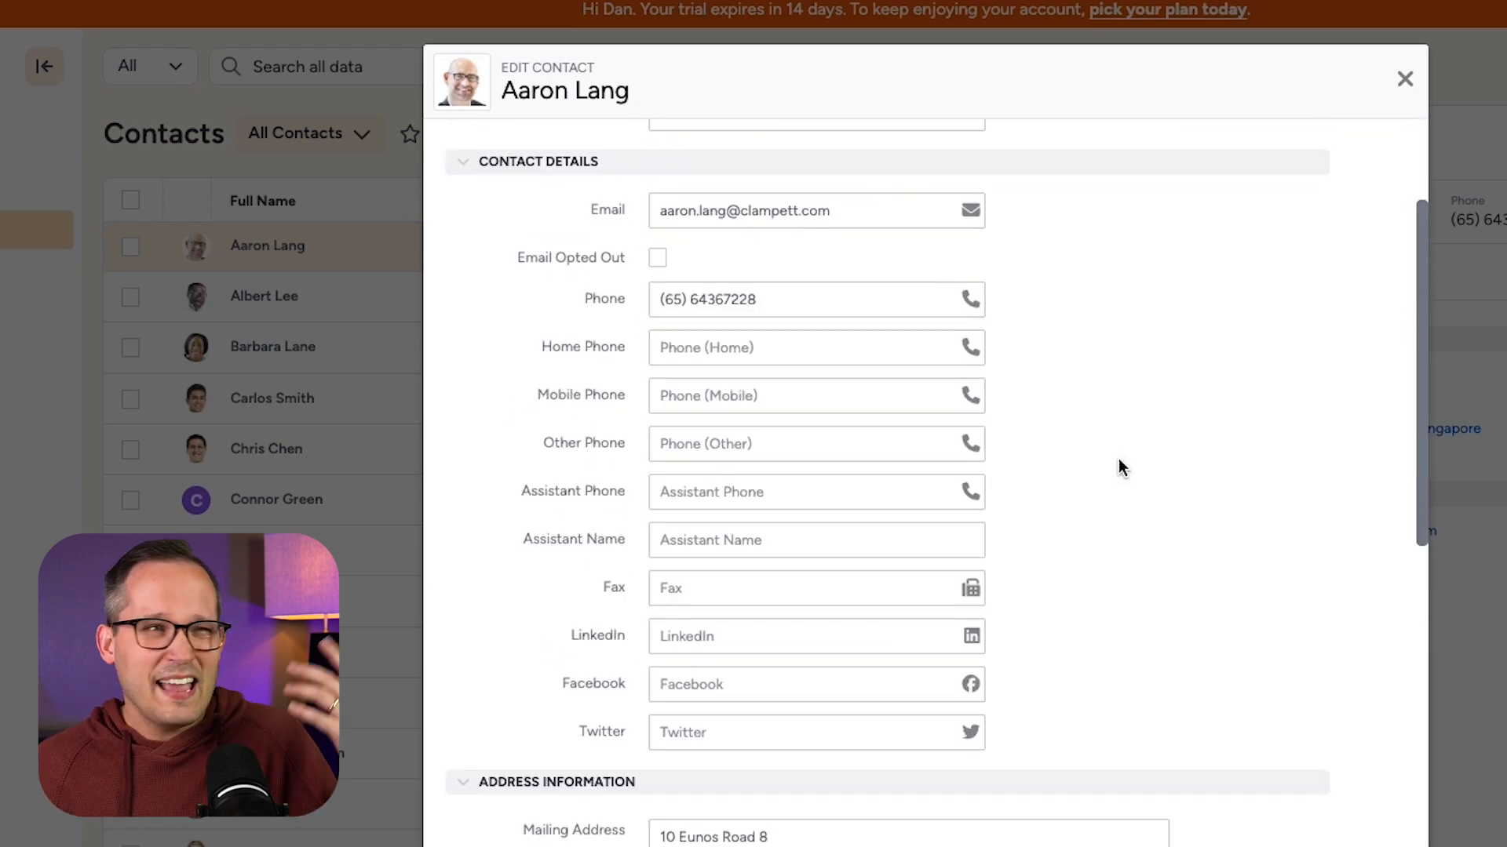
scroll(1122, 468, up, 2)
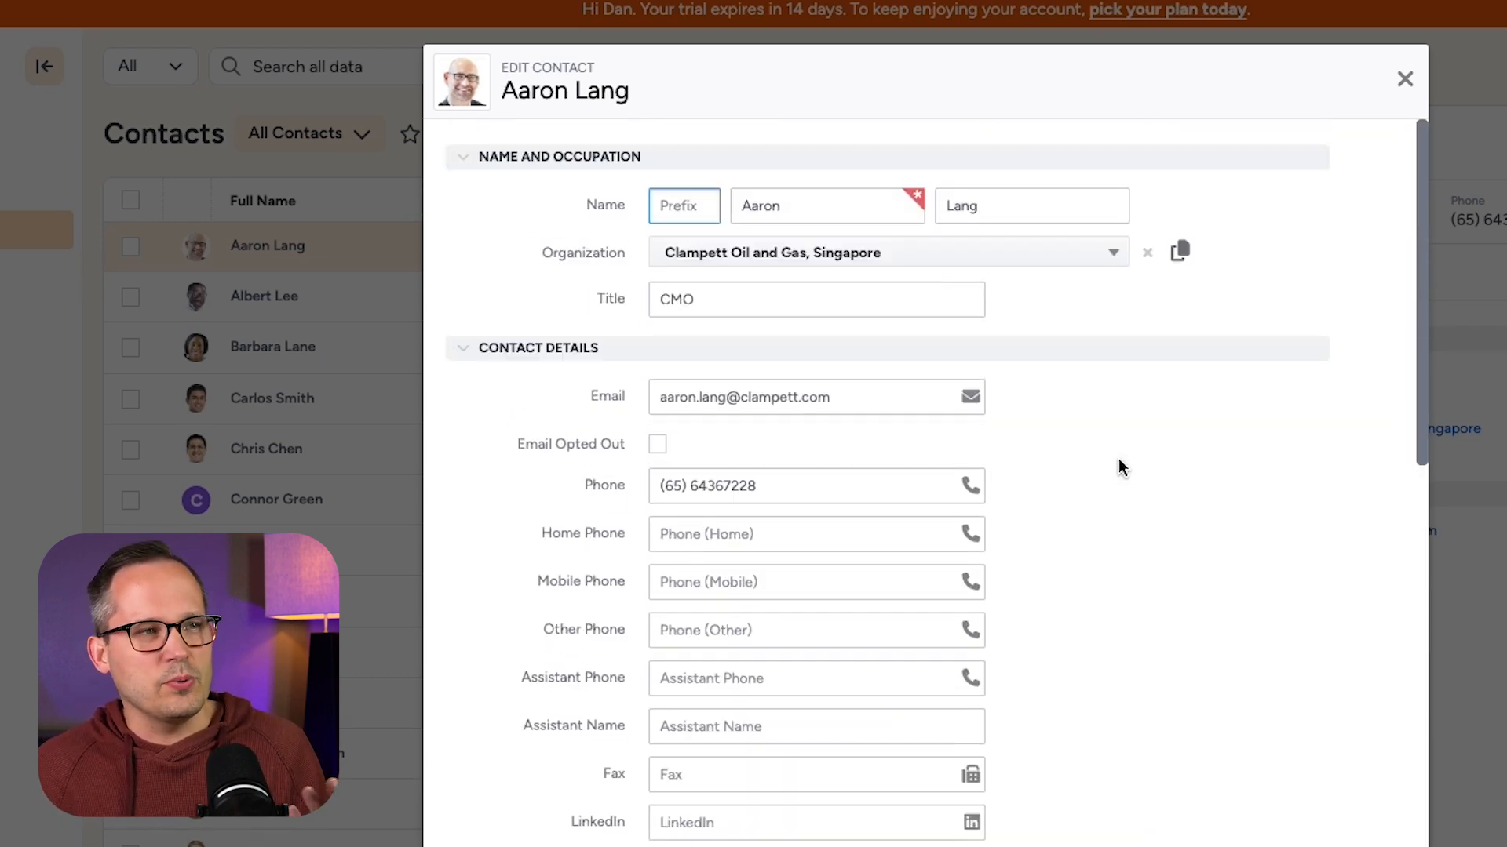
scroll(1301, 449, down, 10)
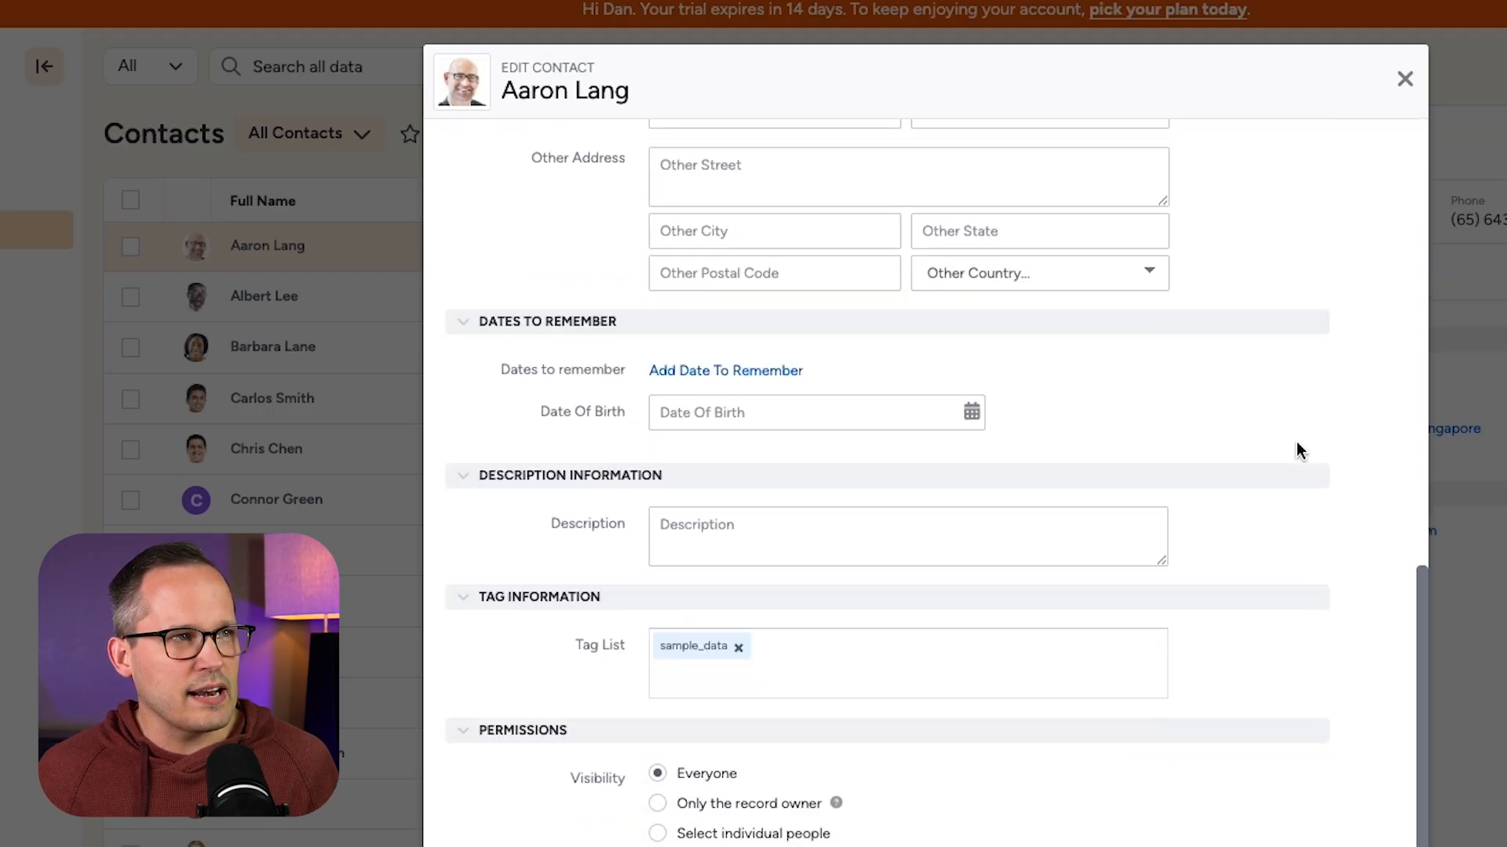
scroll(1300, 449, up, 10)
click(1404, 78)
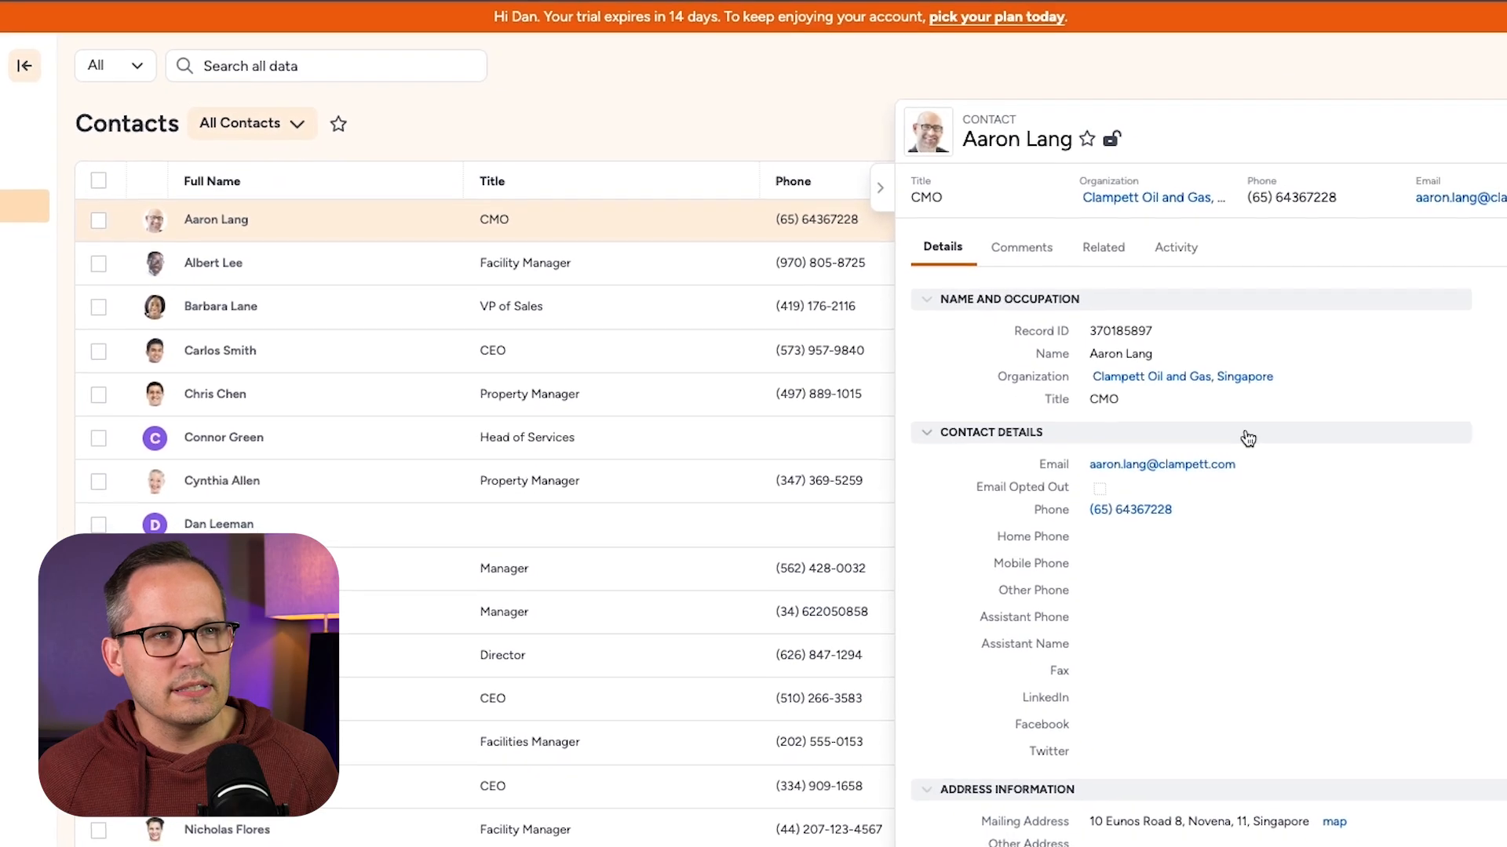
Start a comment on the contact record that mentions the contact owner
click(1034, 249)
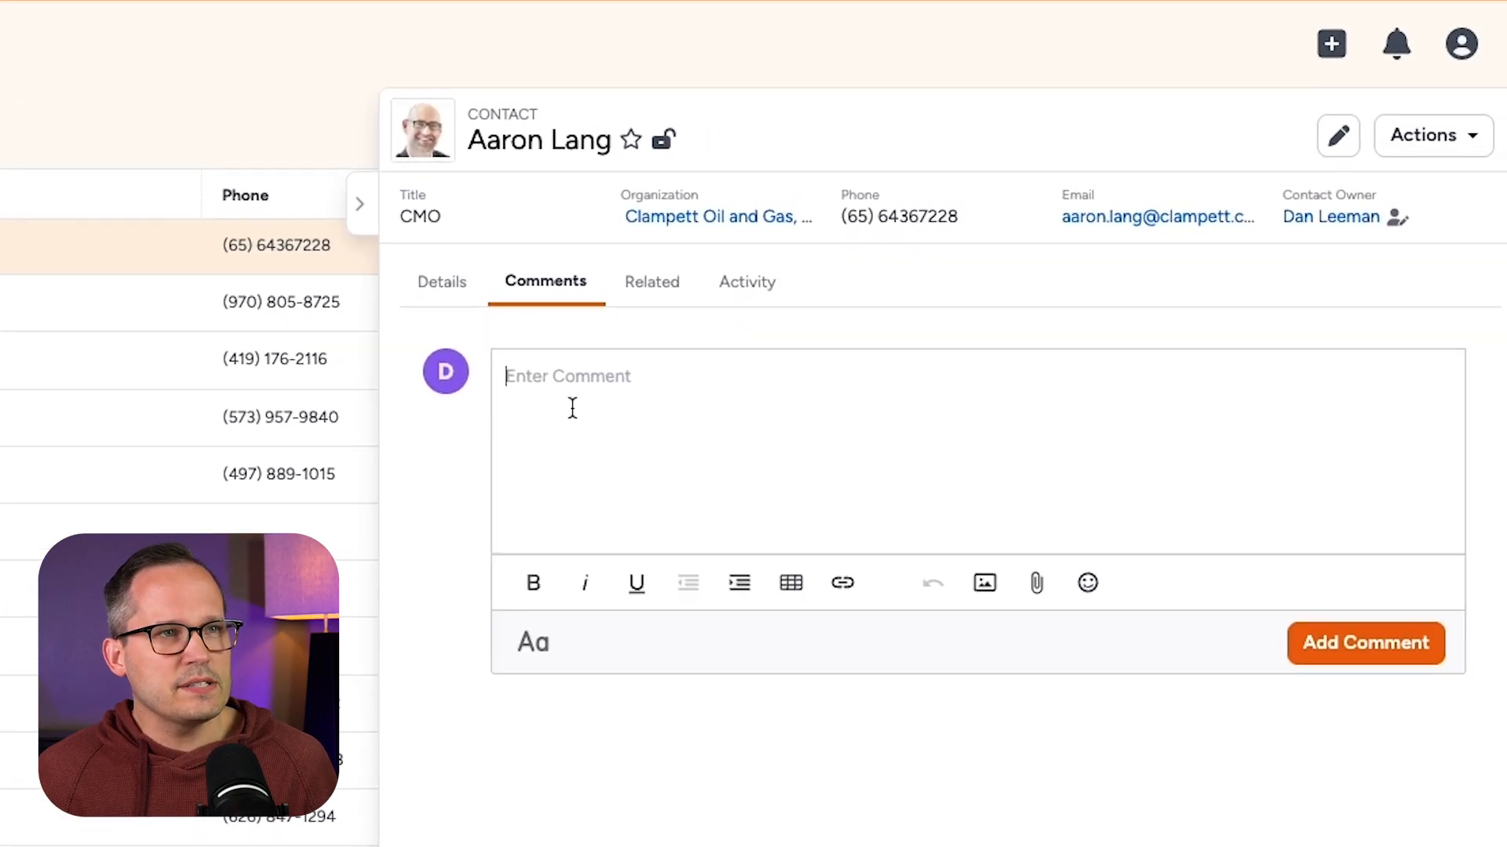
click(680, 479)
text(@)
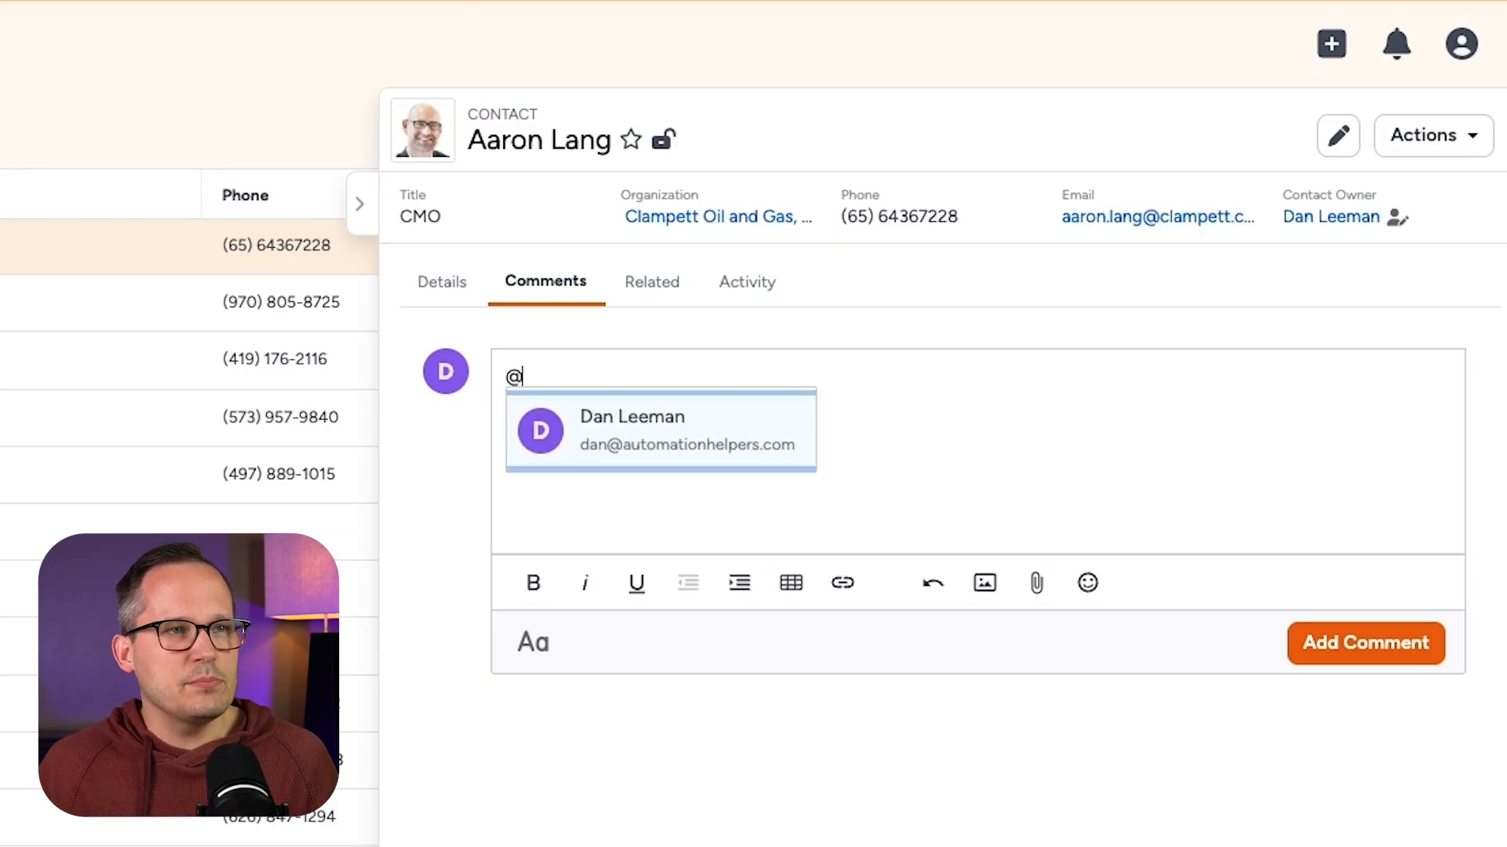
click(716, 437)
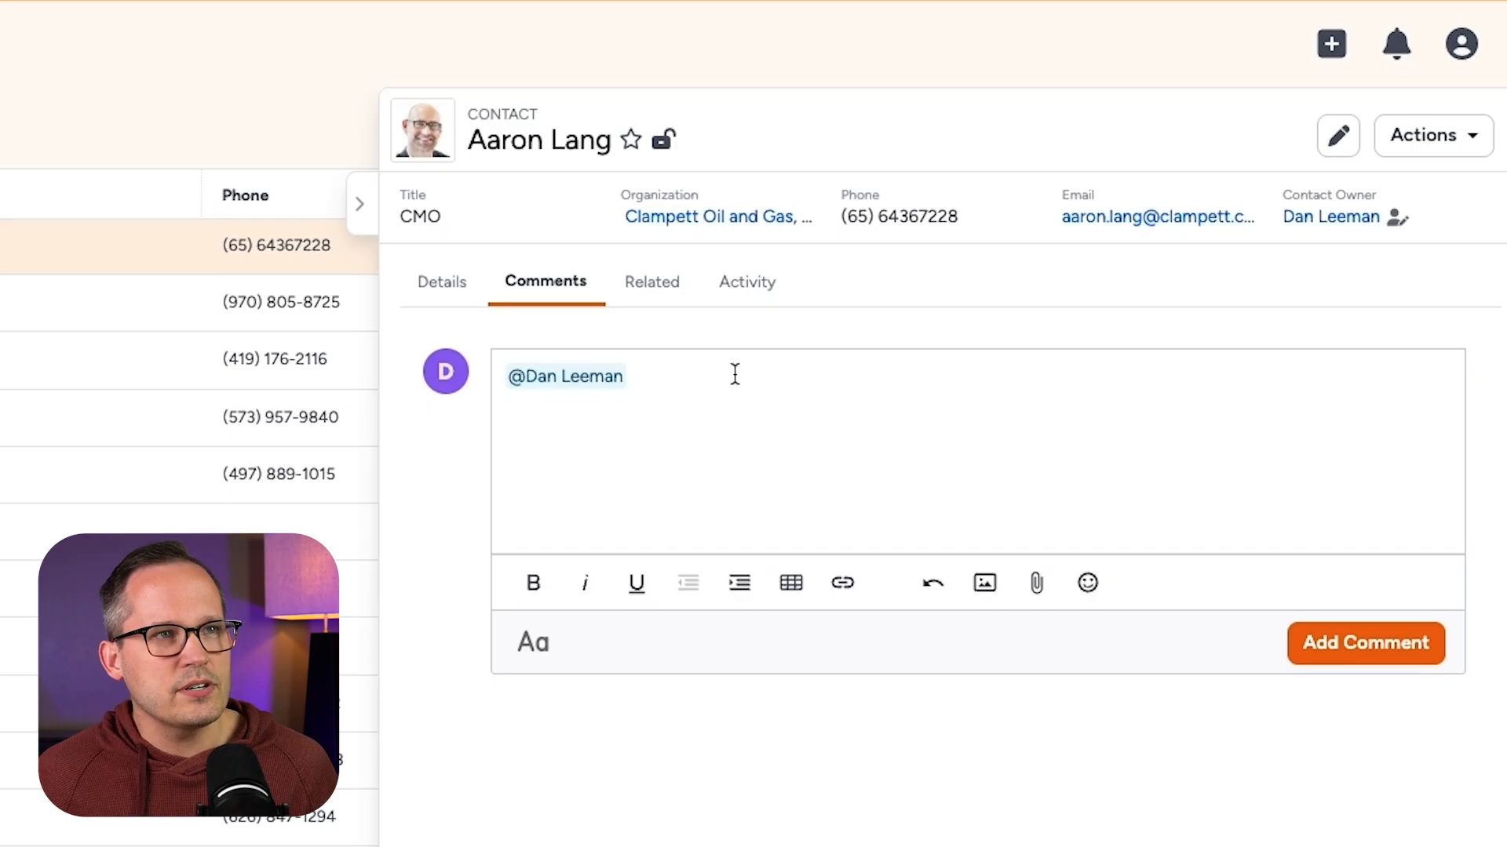
Examine the relationship options for linking another contact among the related records, and leave the new link unsaved
click(656, 281)
scroll(660, 259, down, 1)
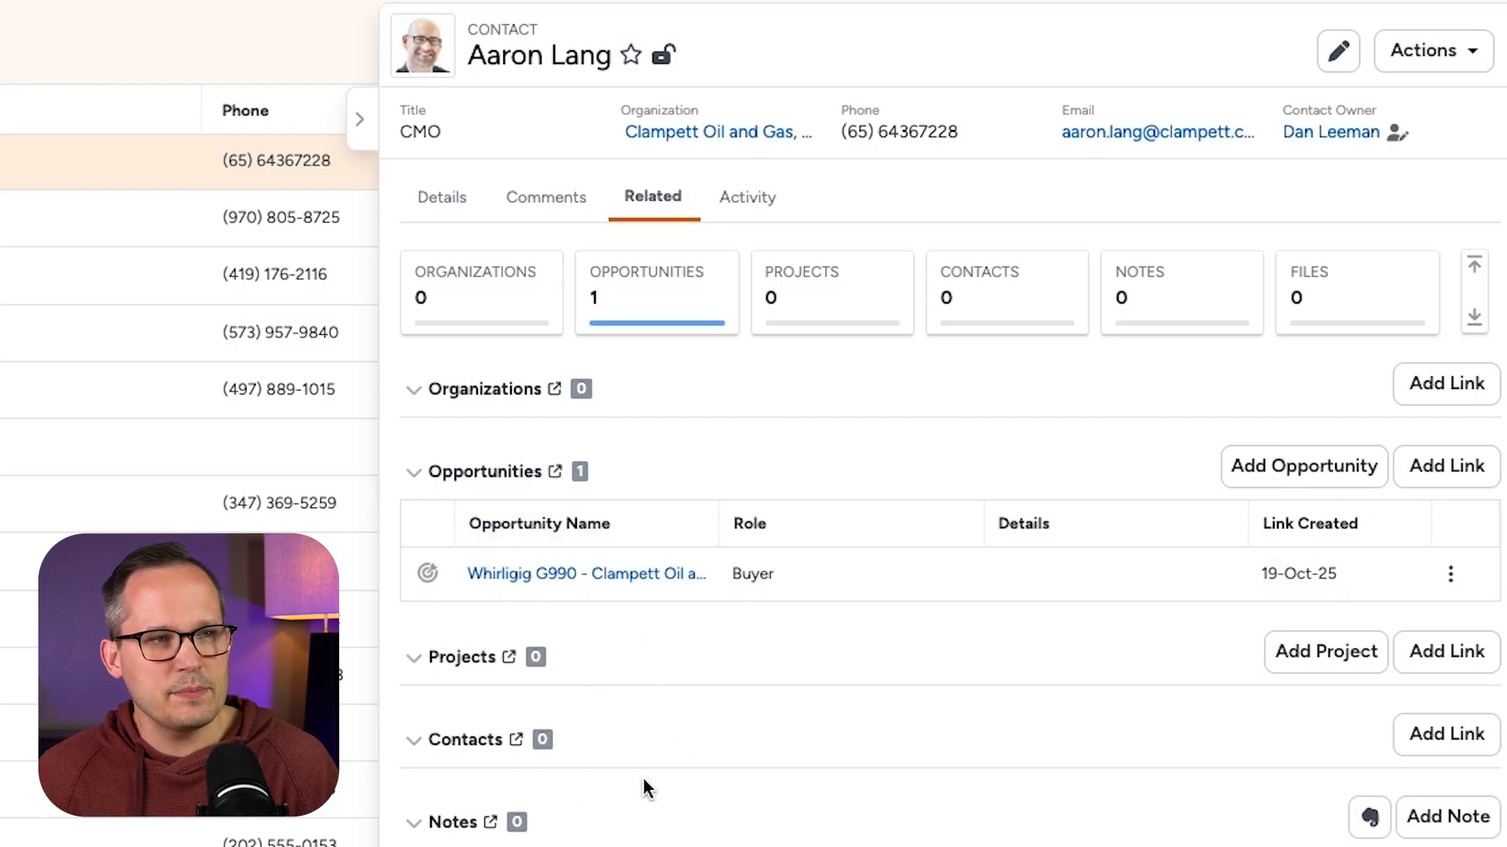
click(1446, 736)
click(549, 210)
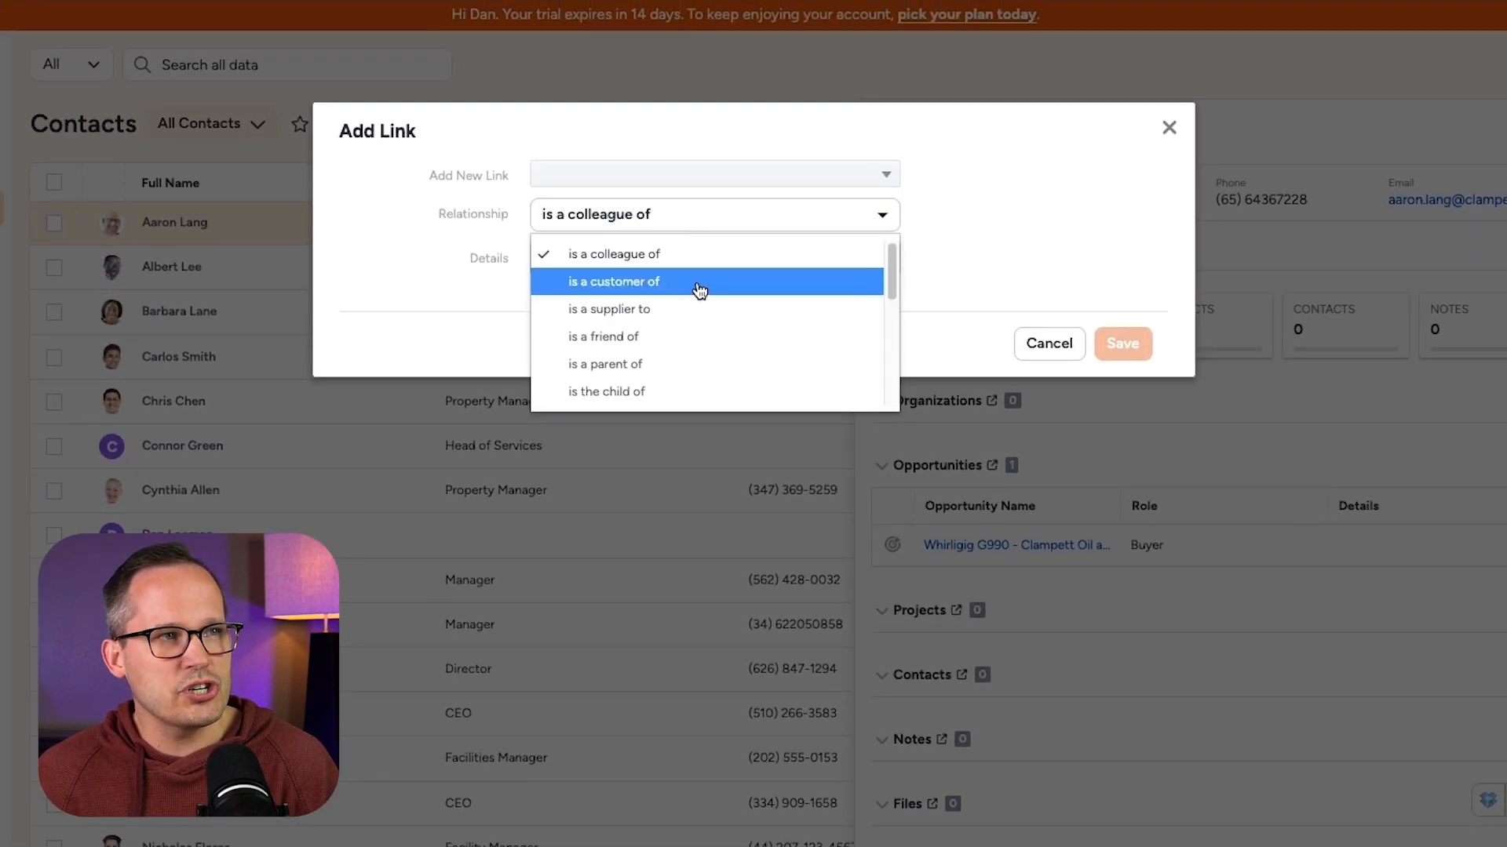
scroll(699, 291, down, 5)
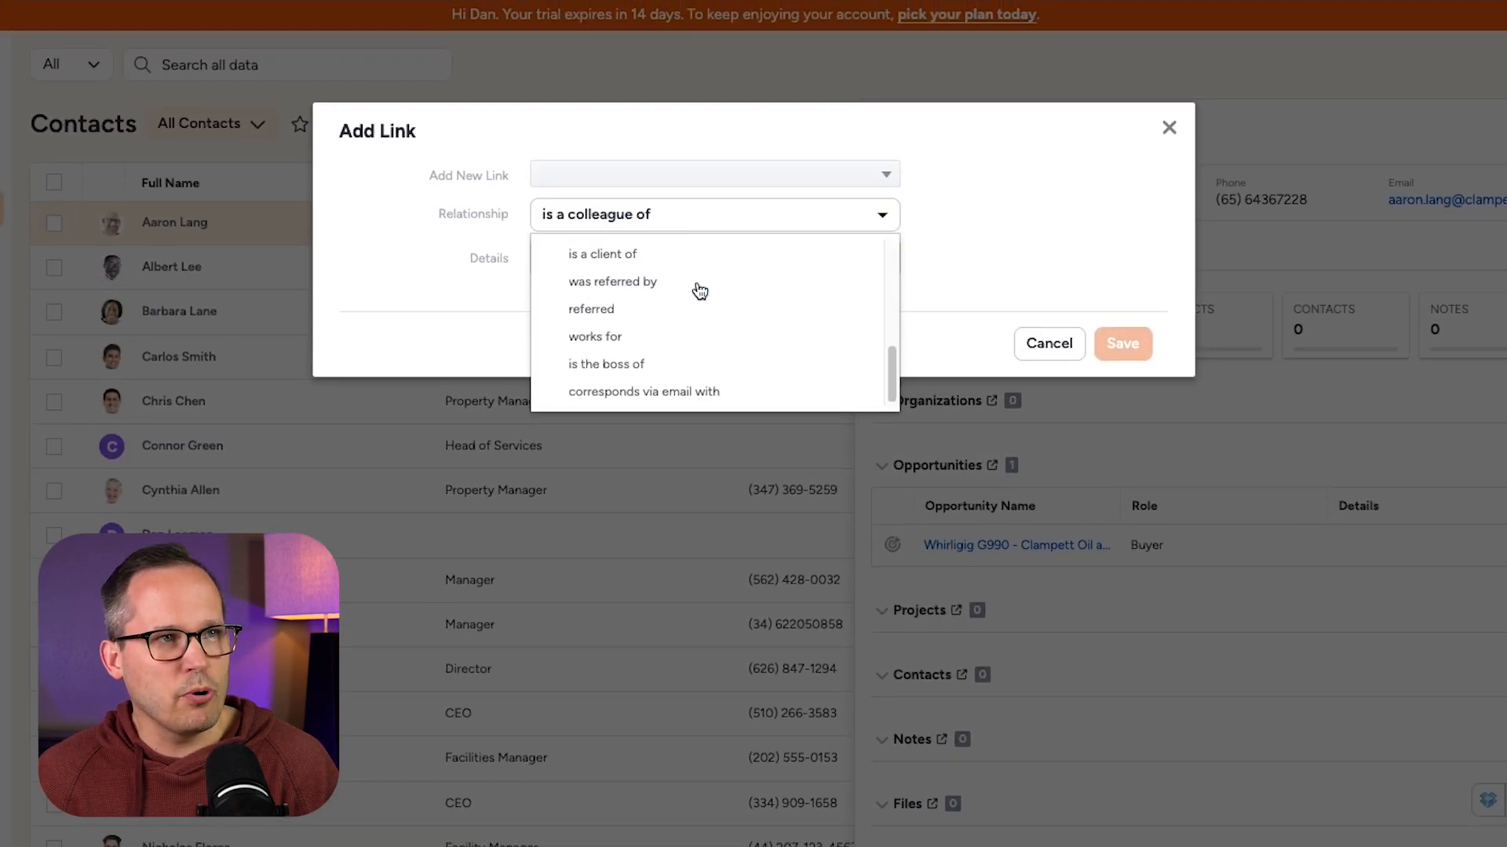
scroll(699, 291, up, 4)
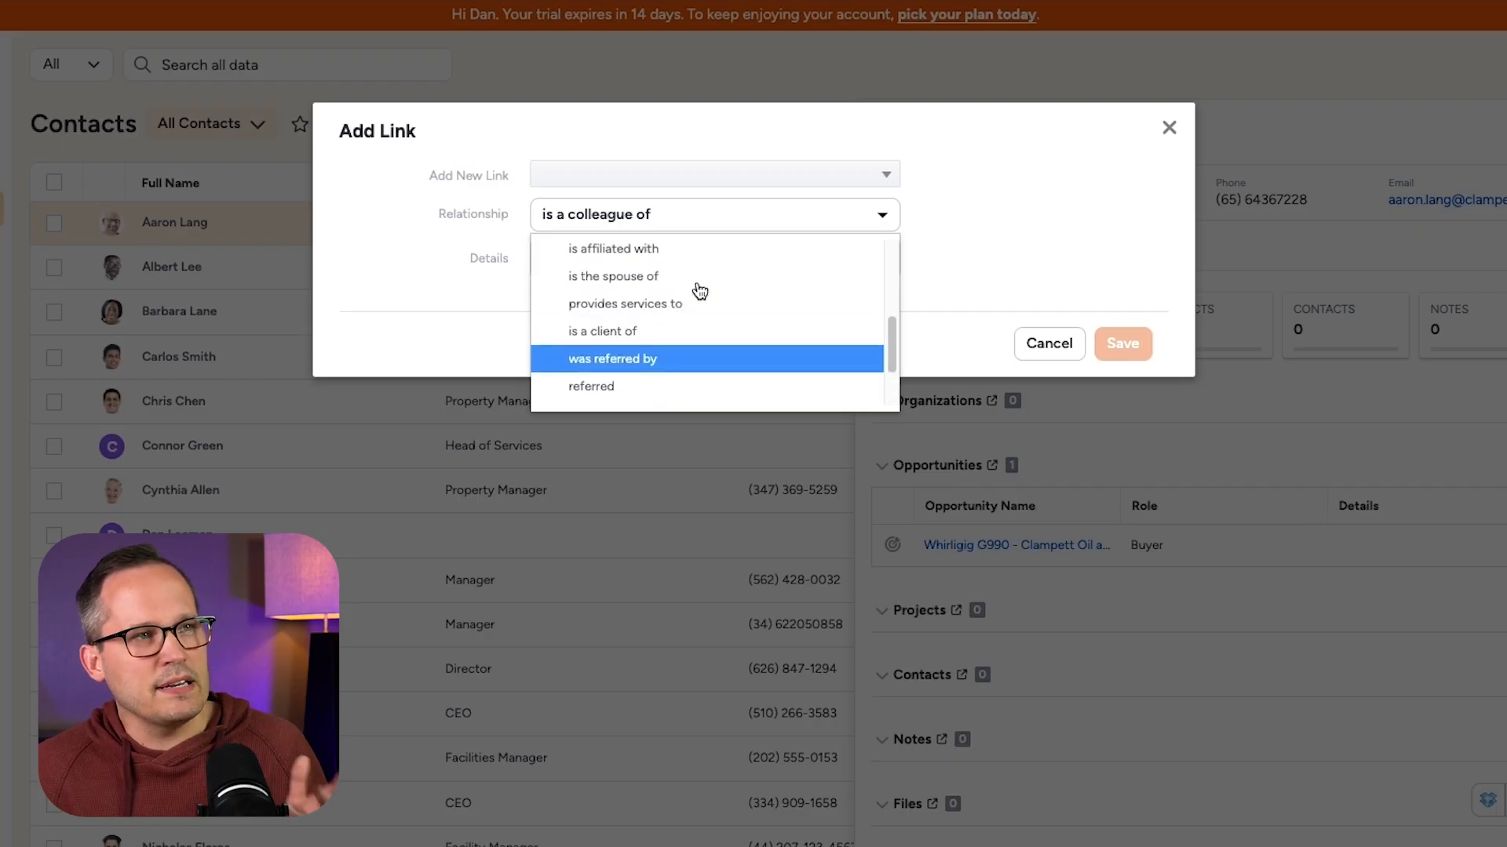
scroll(699, 291, up, 1)
click(1075, 220)
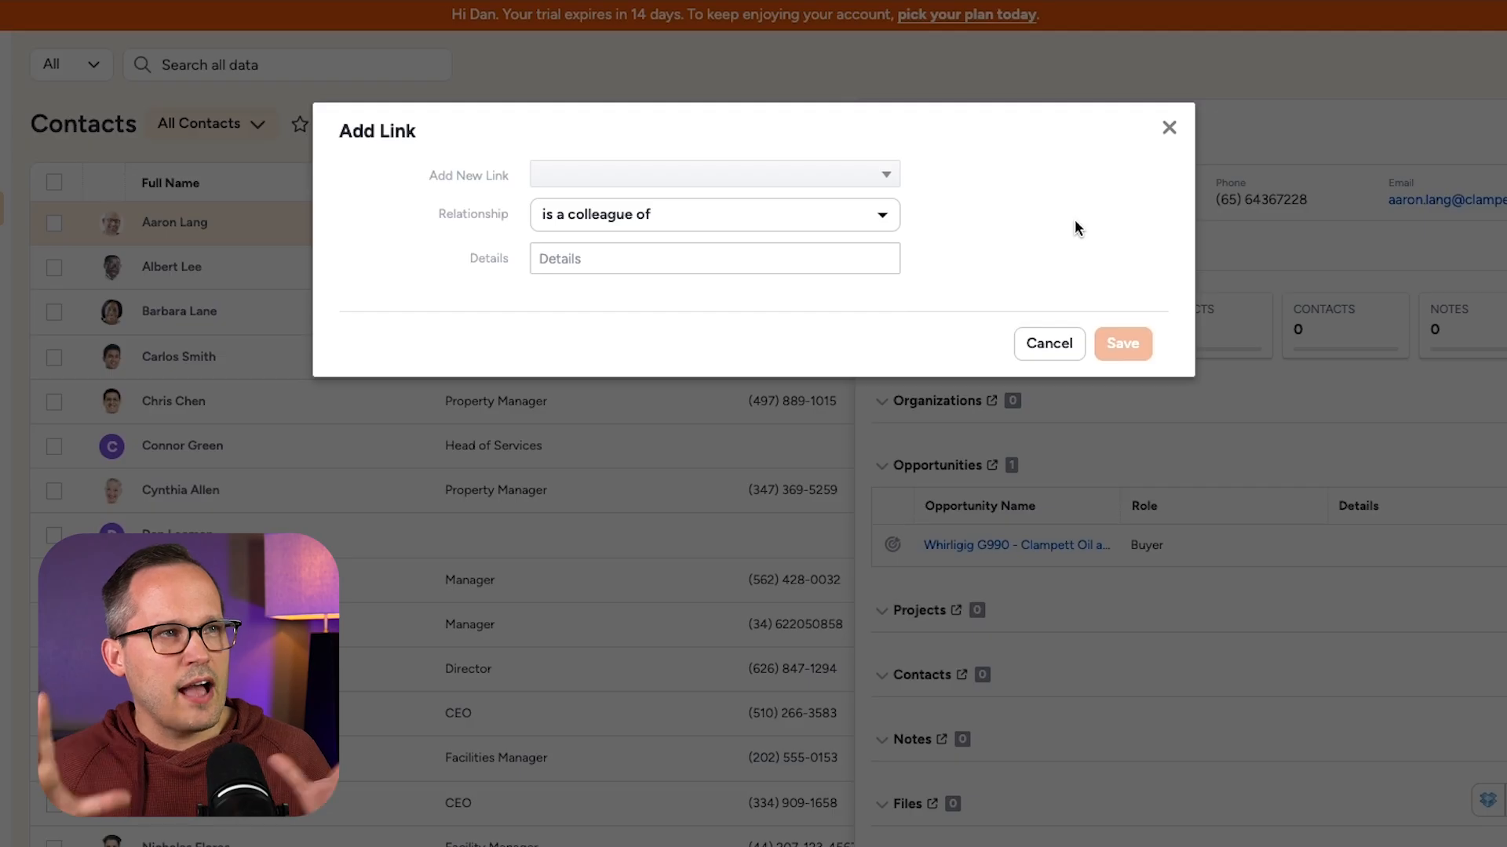
click(1169, 127)
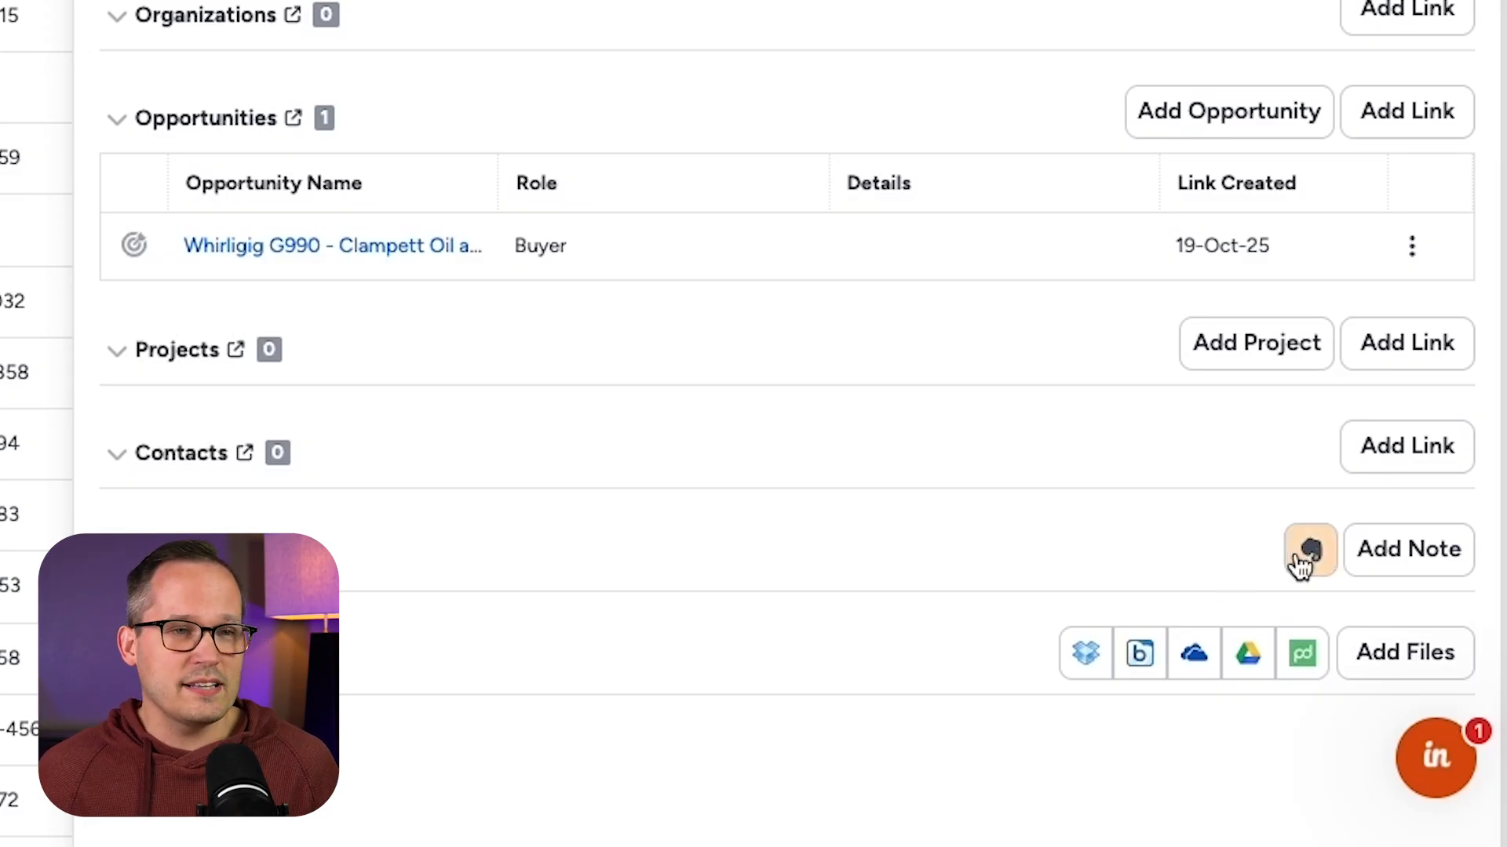
View the contact's activity history and start a new email from Past Activity
scroll(1156, 474, up, 4)
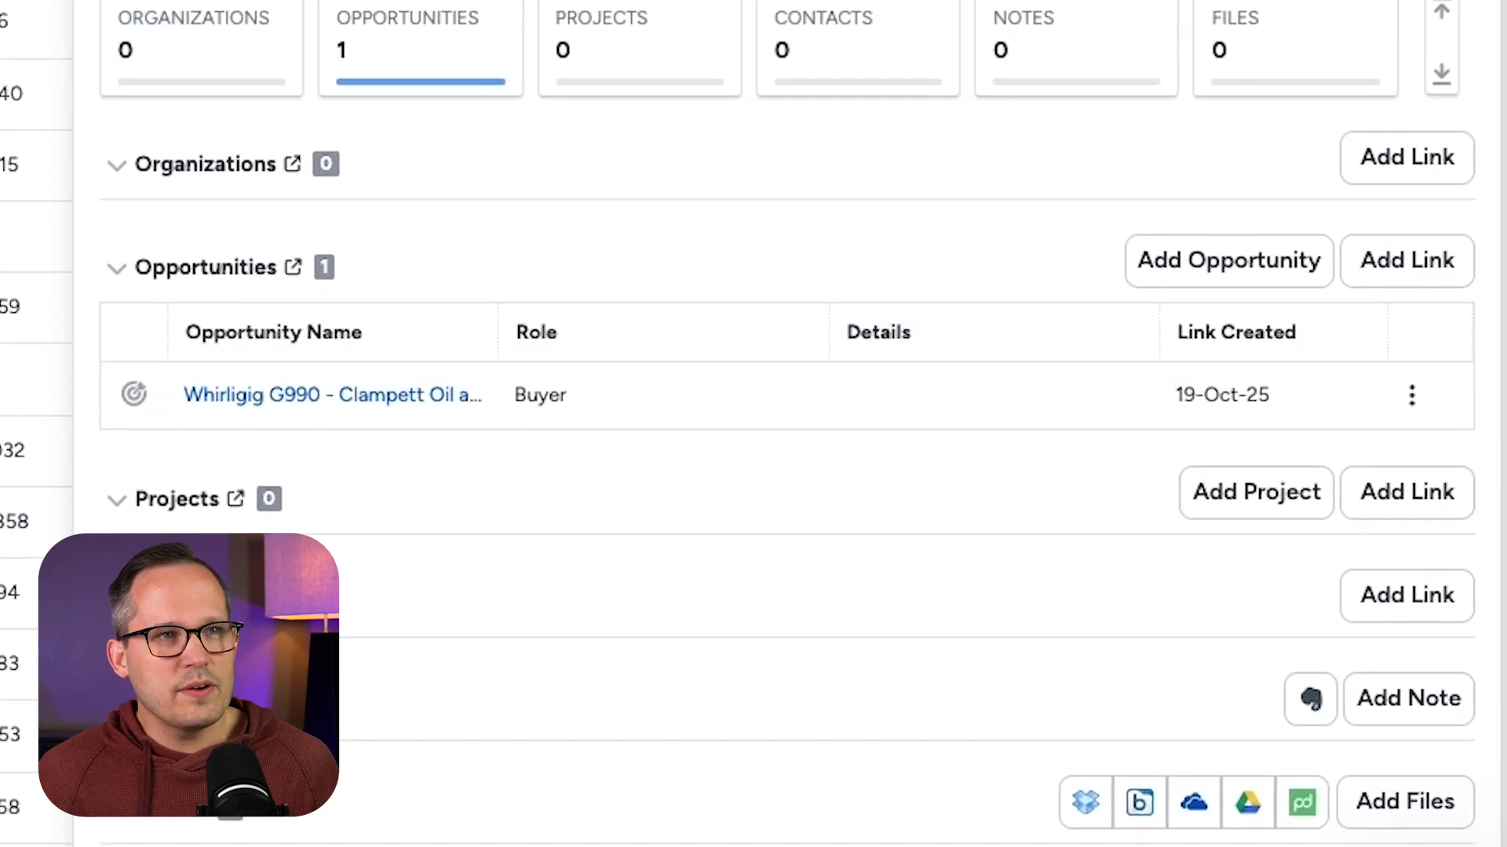
click(553, 62)
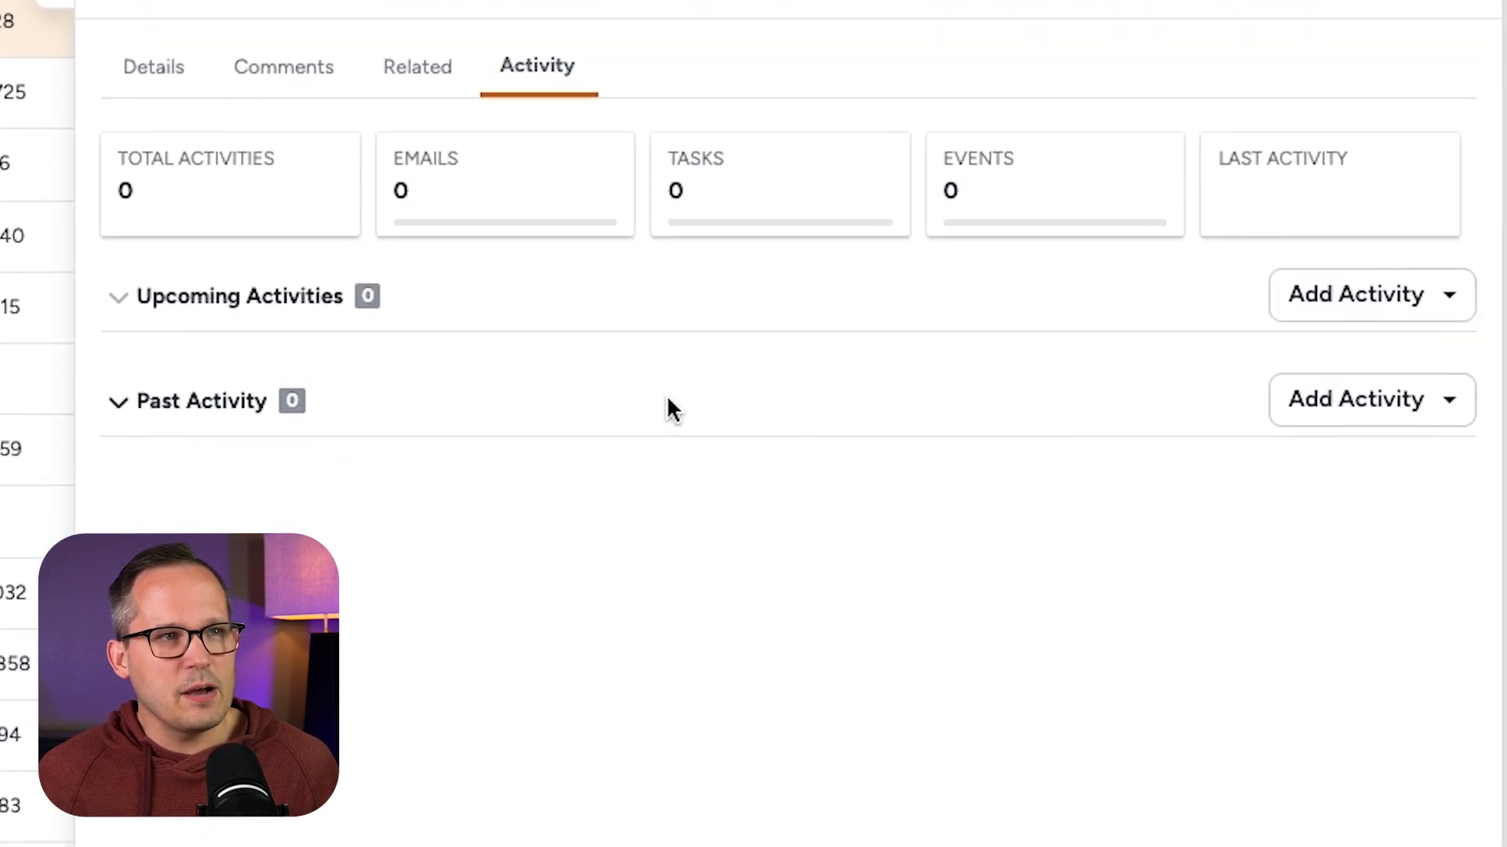
click(1307, 393)
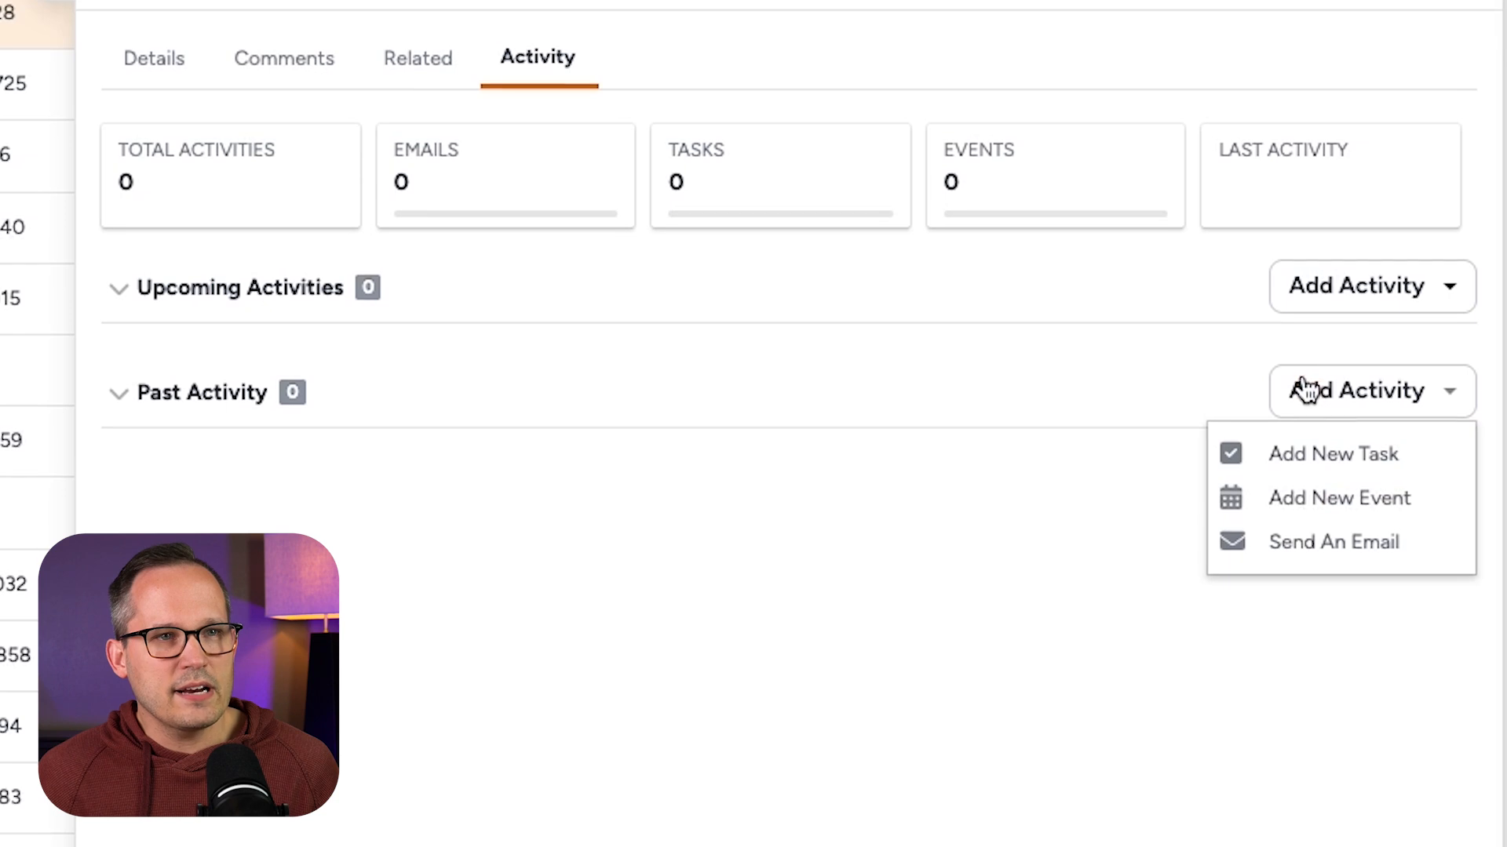
click(1342, 538)
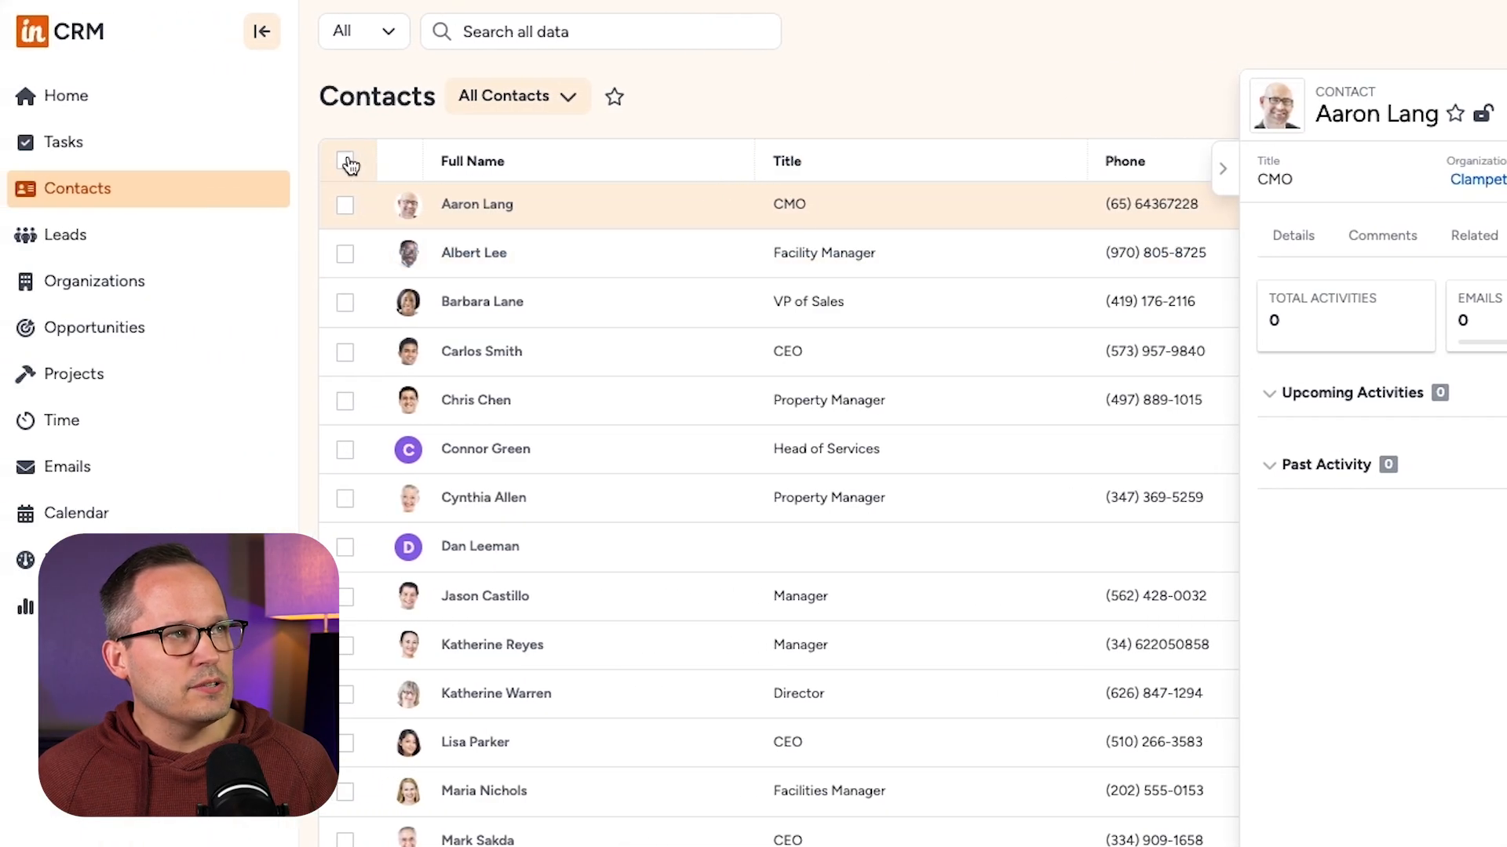
Select all contacts in the list and start a new email addressed to them
click(345, 162)
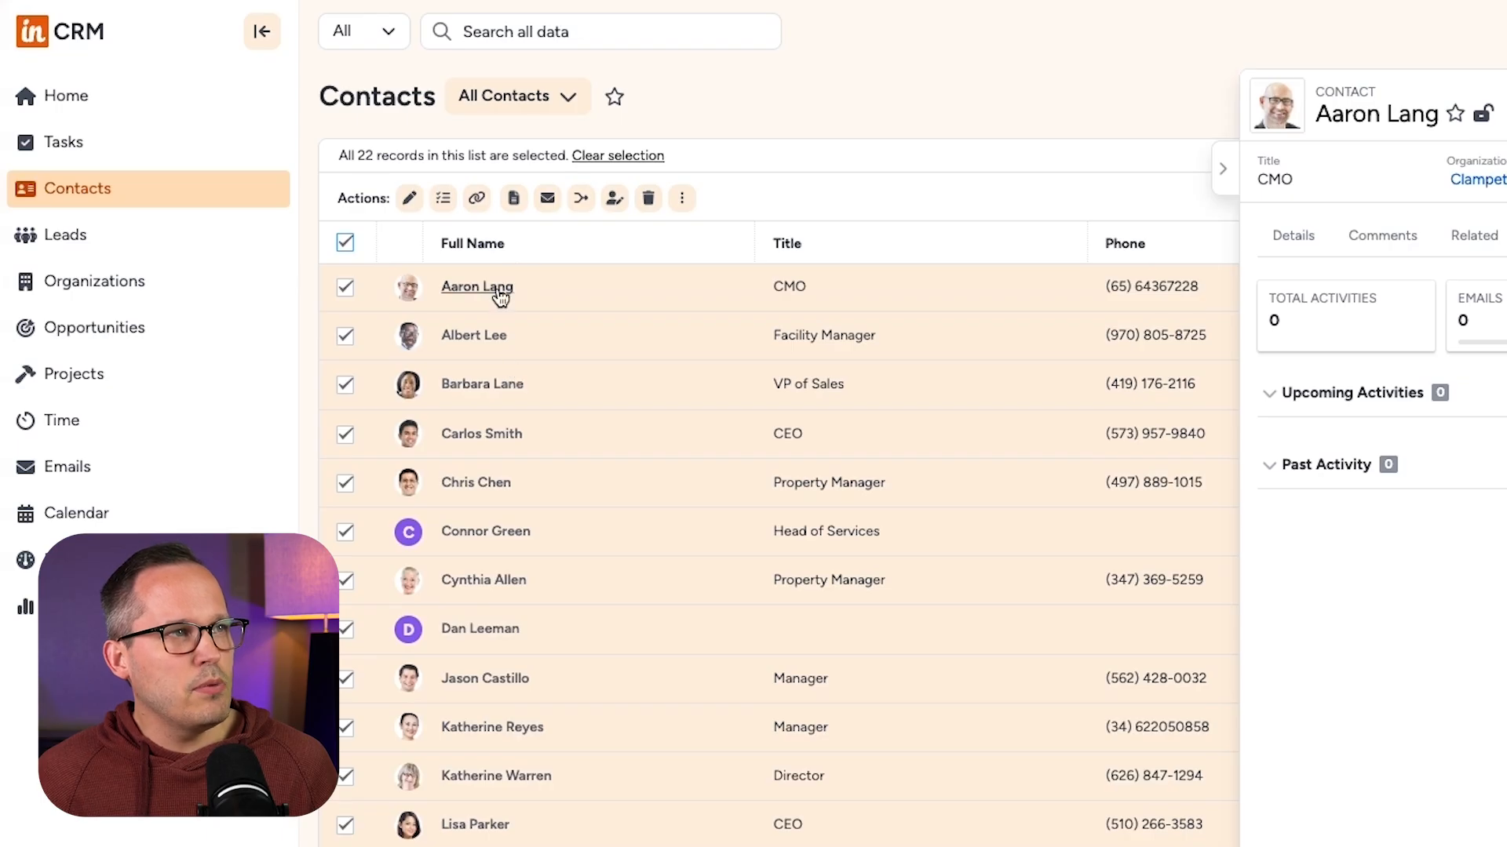
click(548, 197)
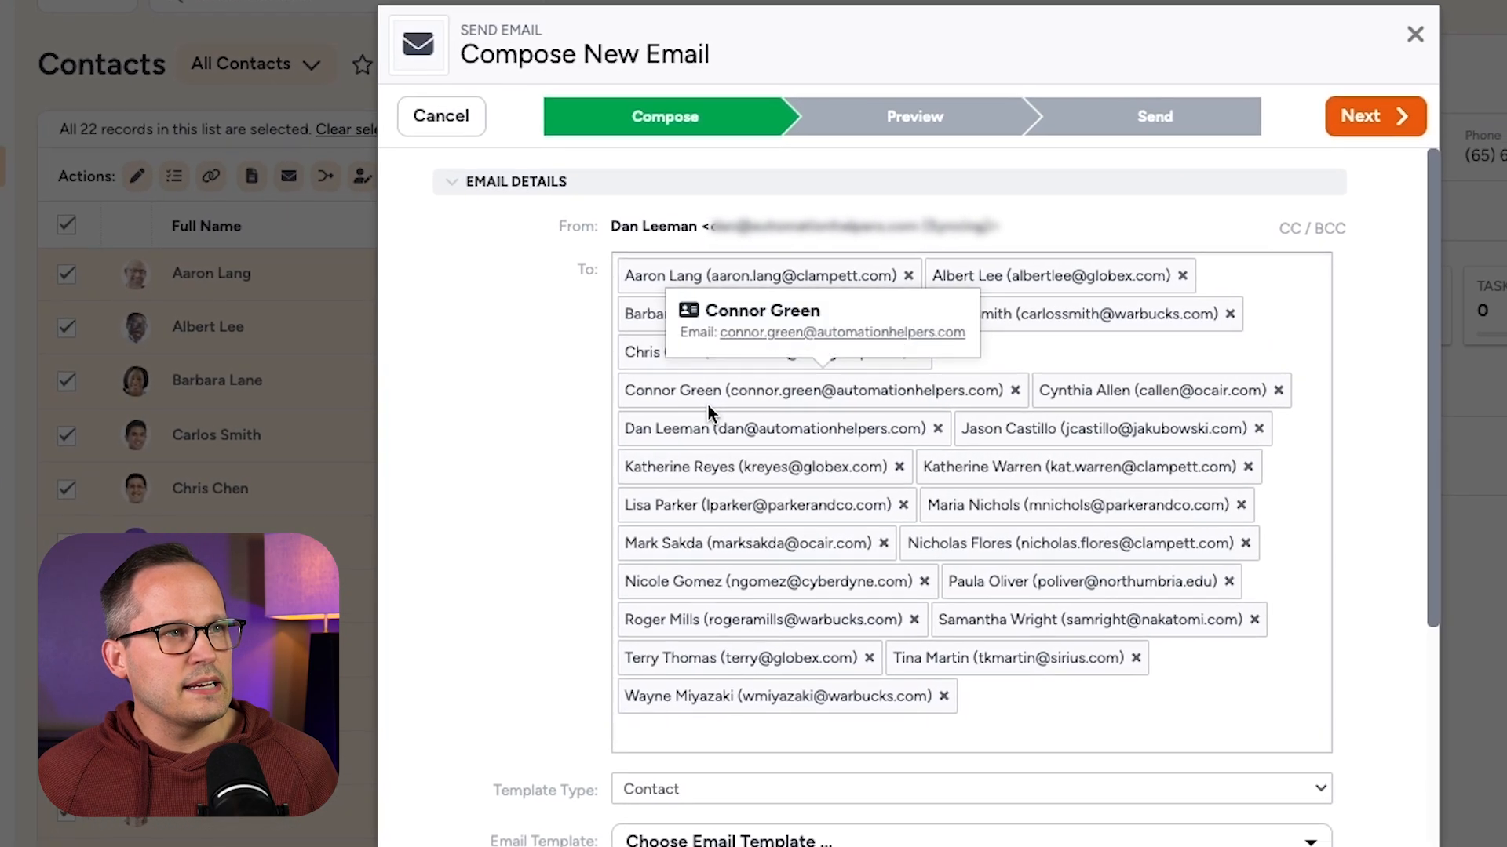
scroll(708, 405, down, 1)
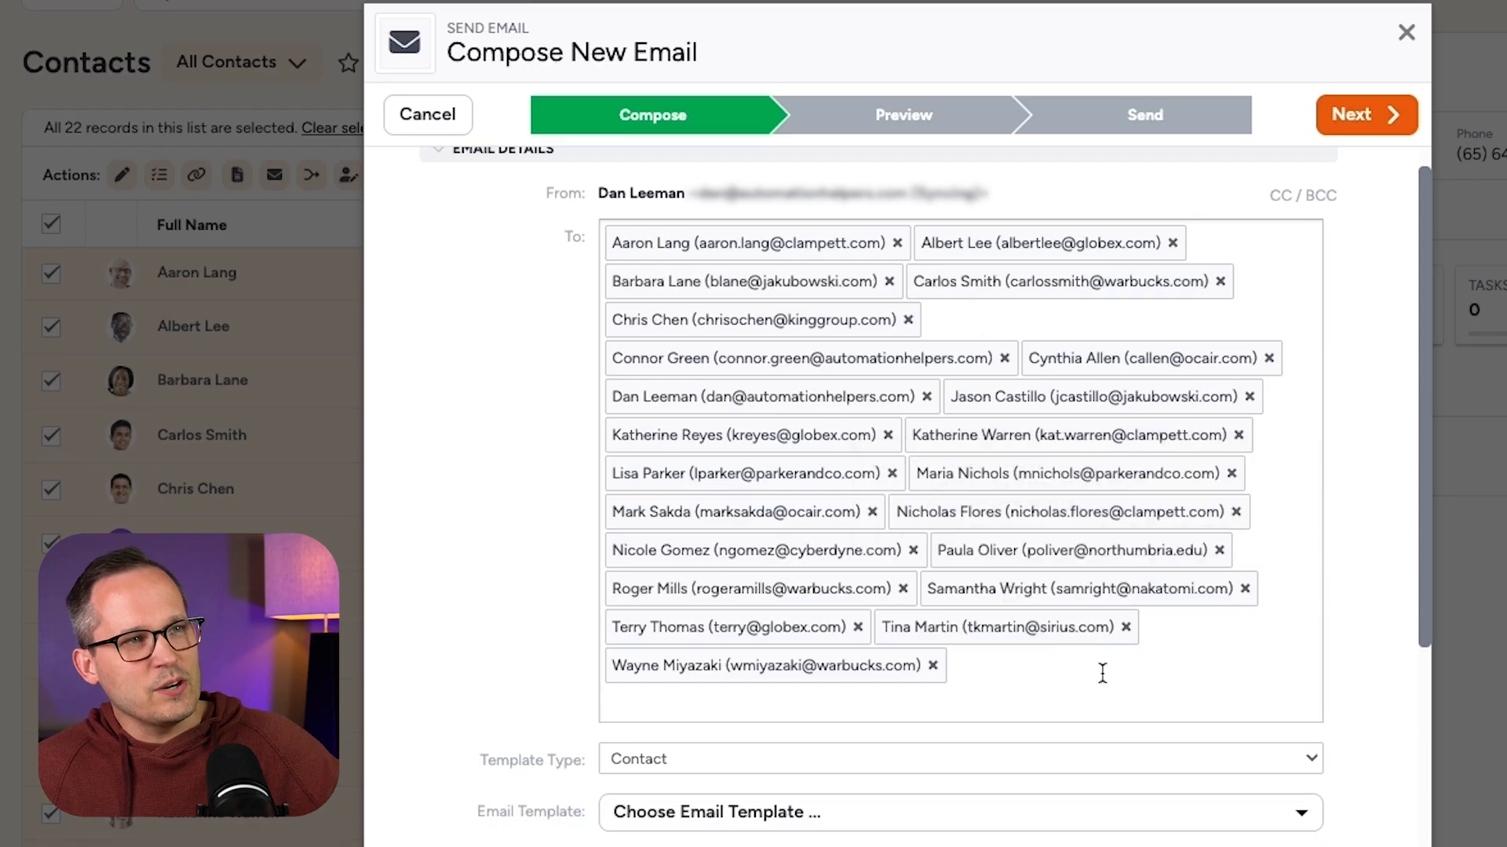
mouse_move(1067, 454)
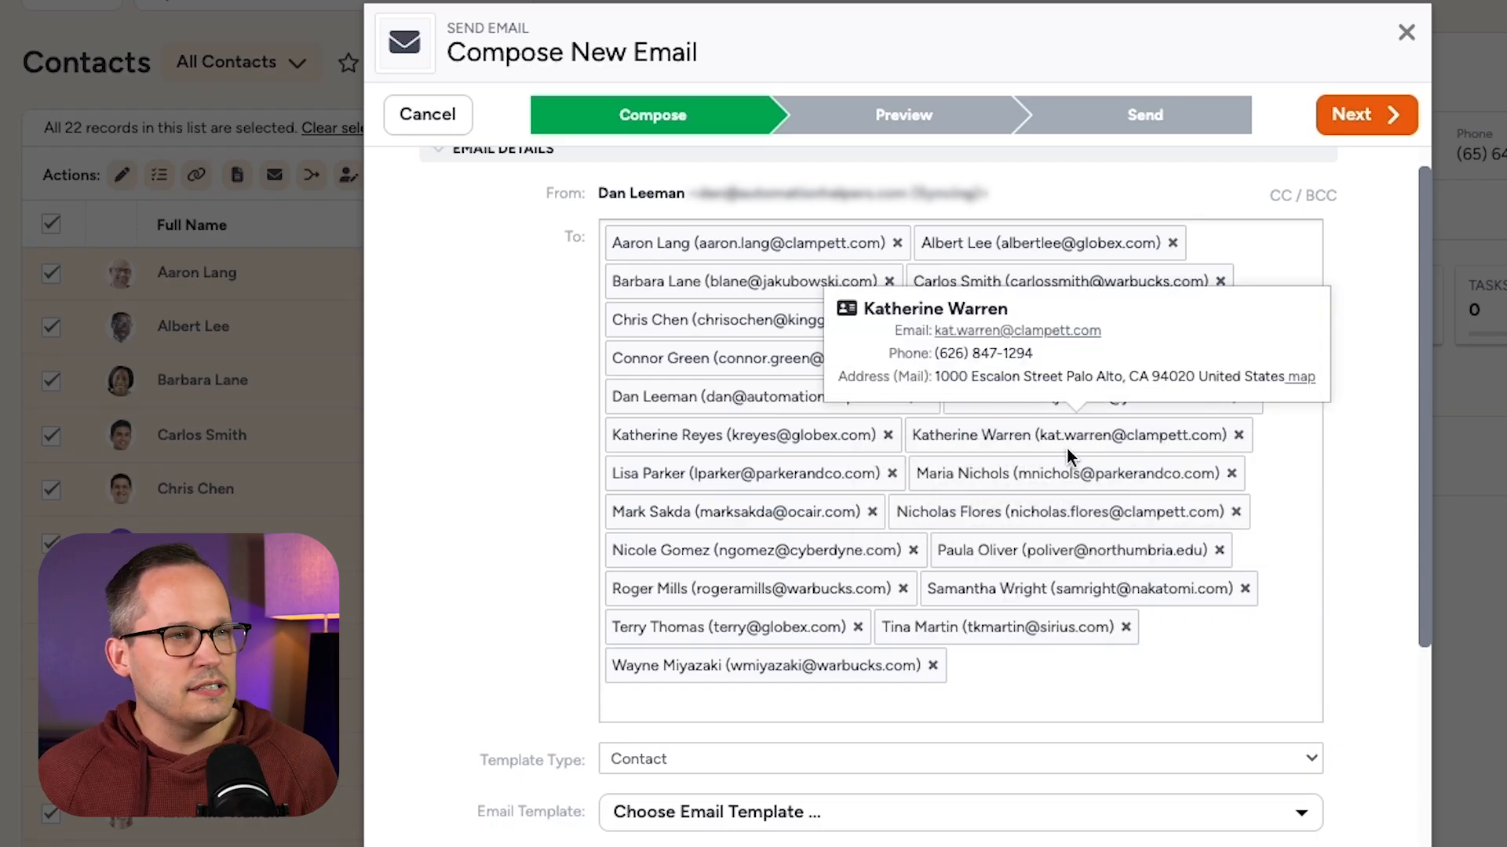
scroll(1067, 446, down, 2)
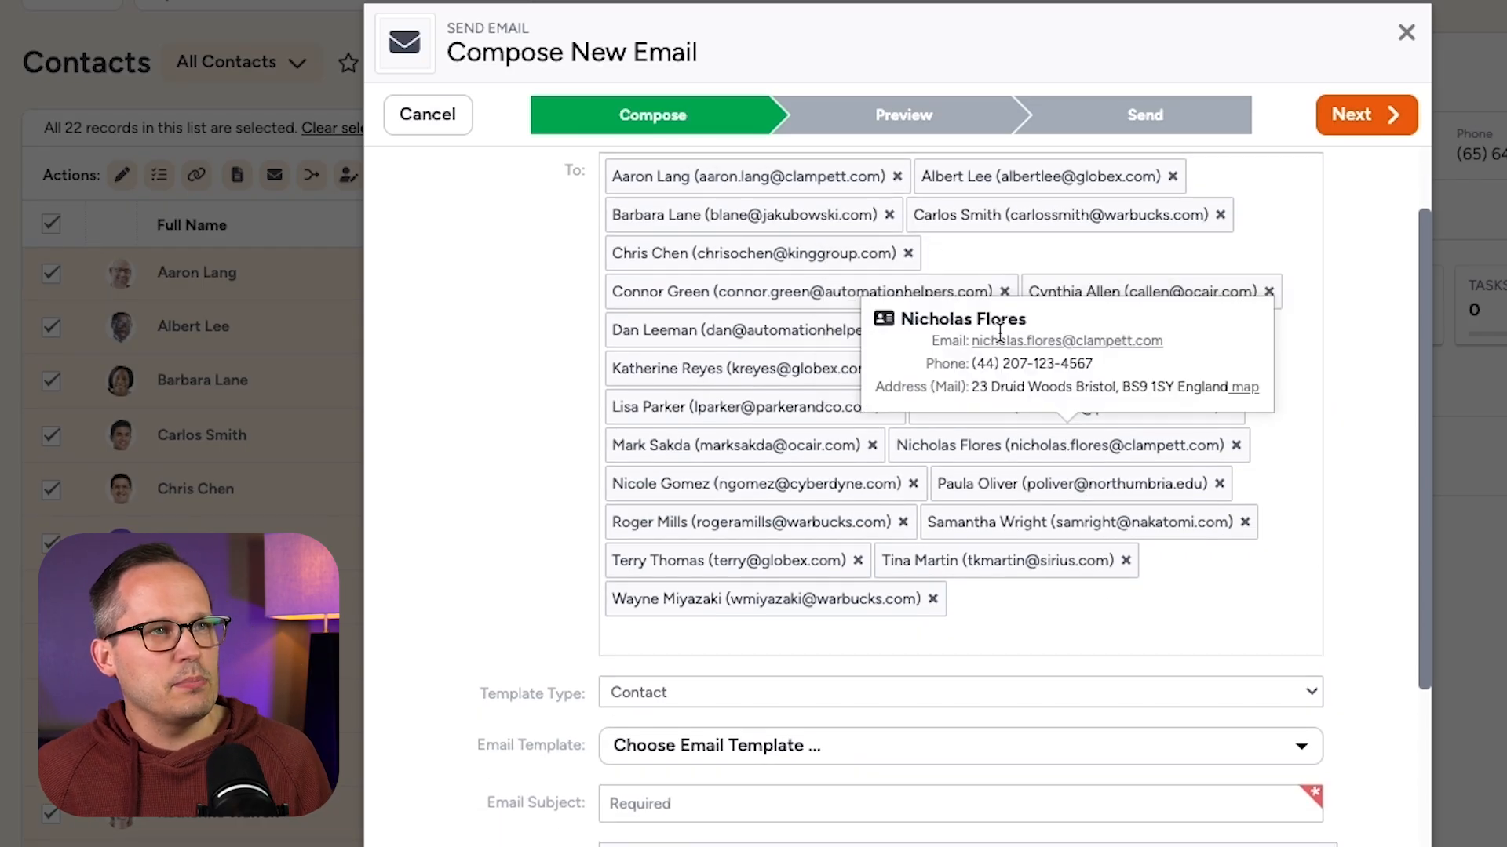
Apply the Inbound Response template to the email and check its subject and body
scroll(985, 528, down, 5)
click(841, 545)
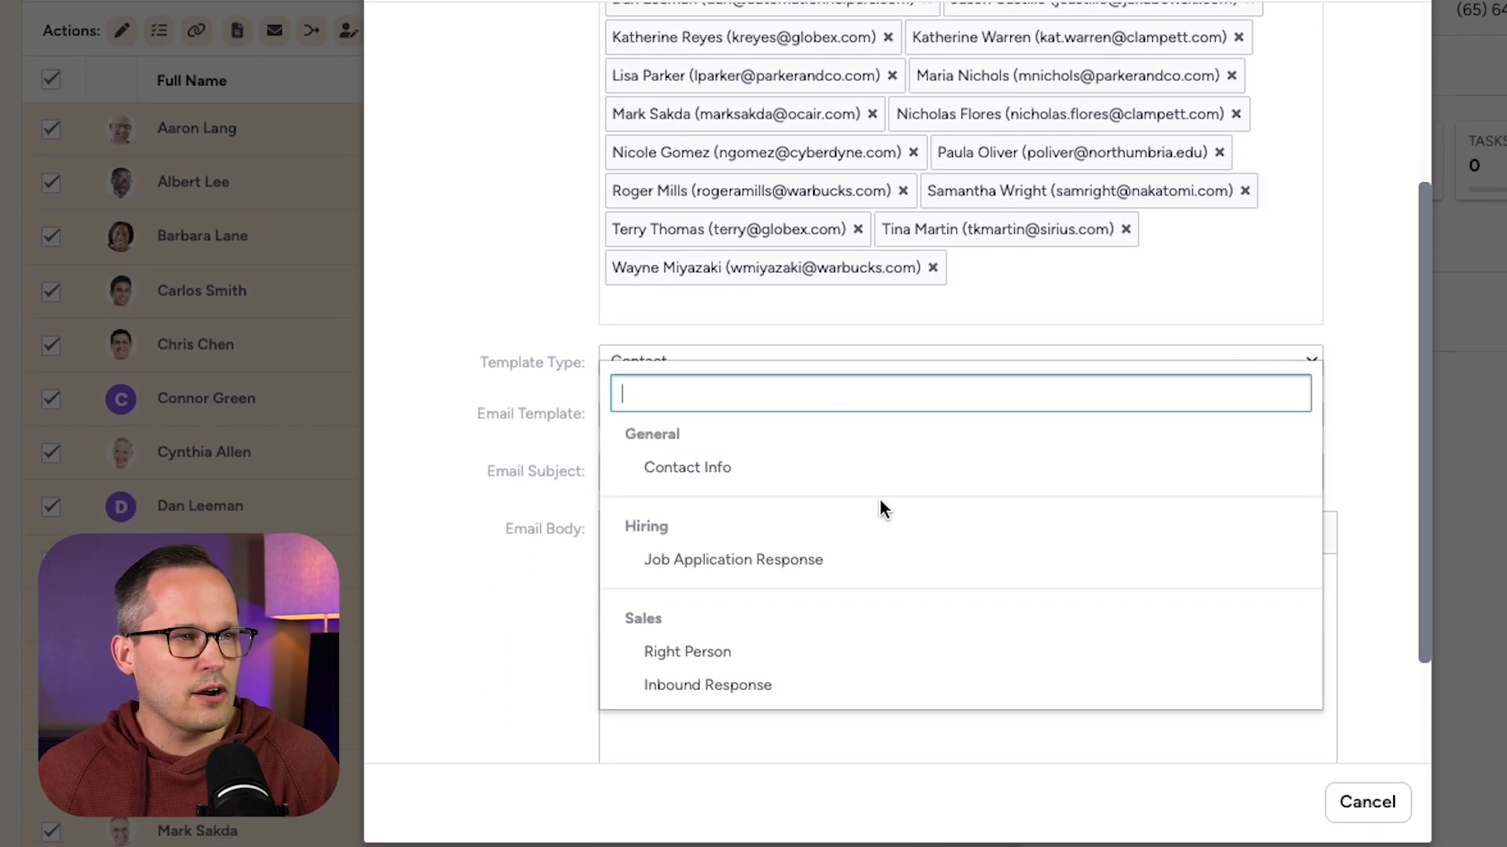
click(769, 689)
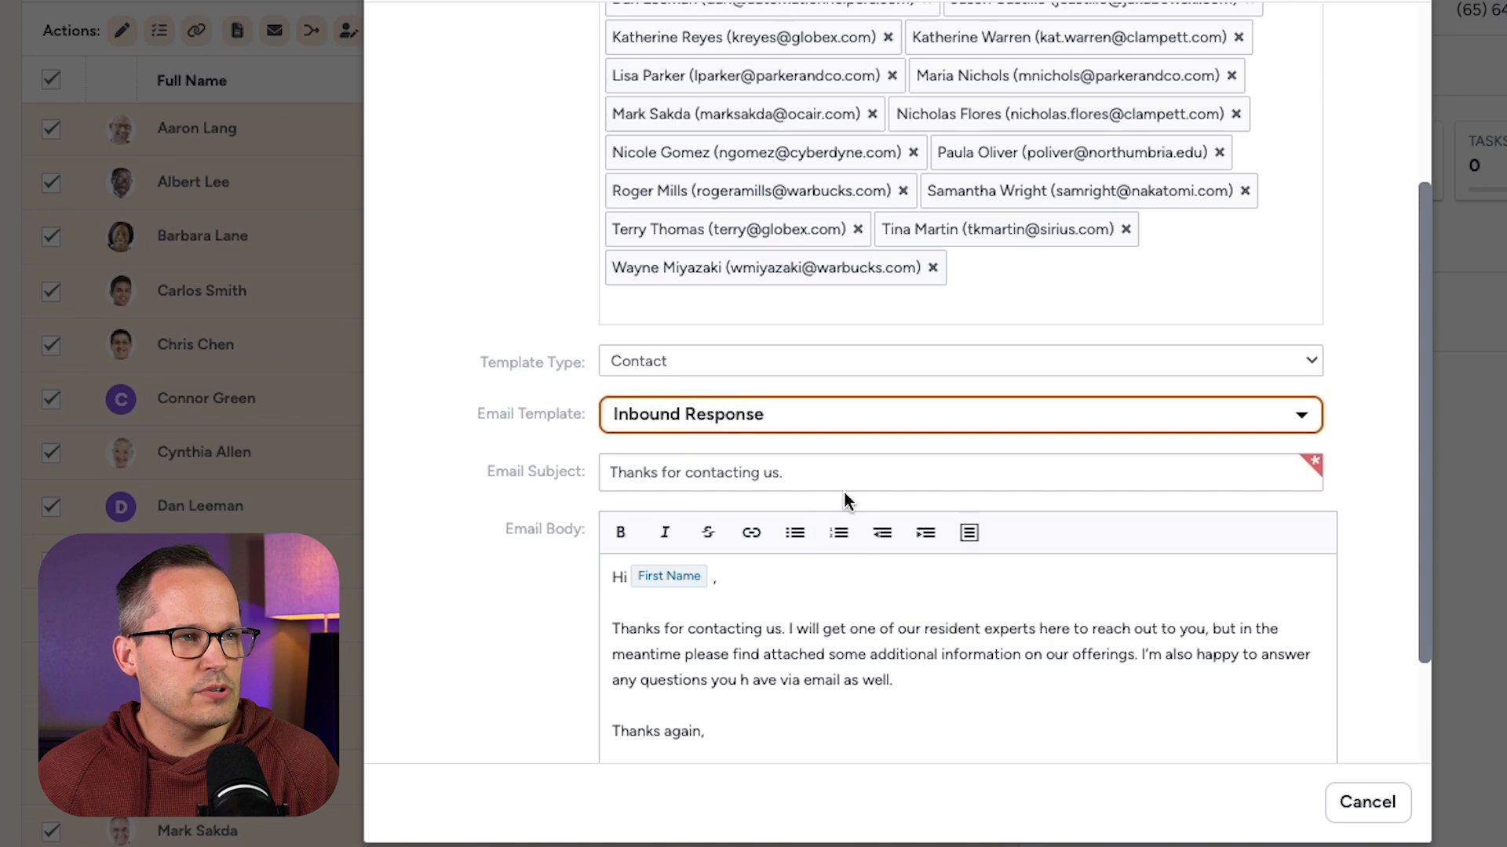
scroll(843, 494, down, 2)
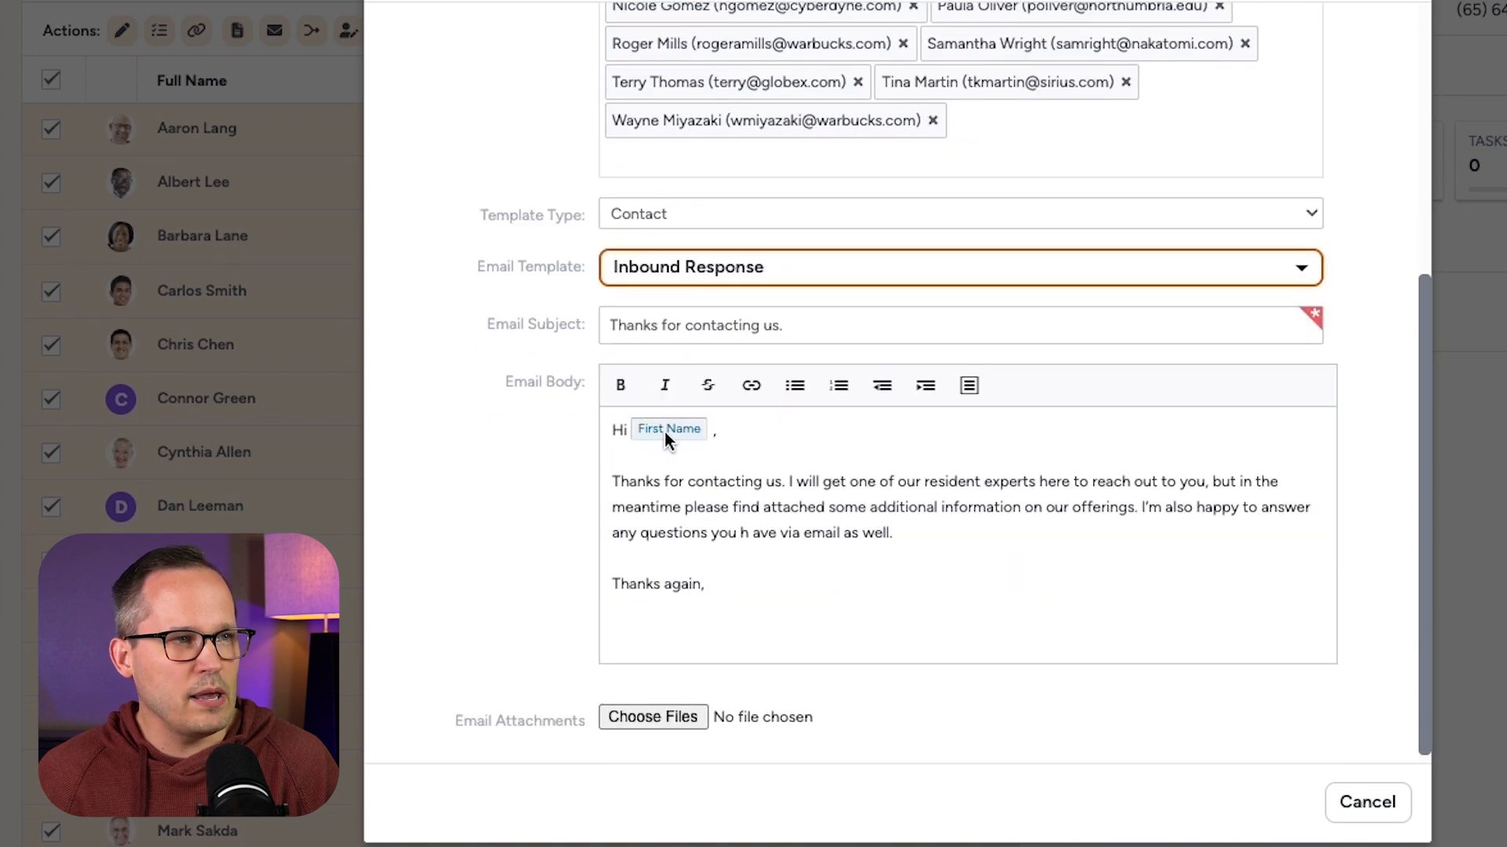
Advance the email to the preview stage and check the personalised greetings for several recipients
scroll(963, 643, up, 6)
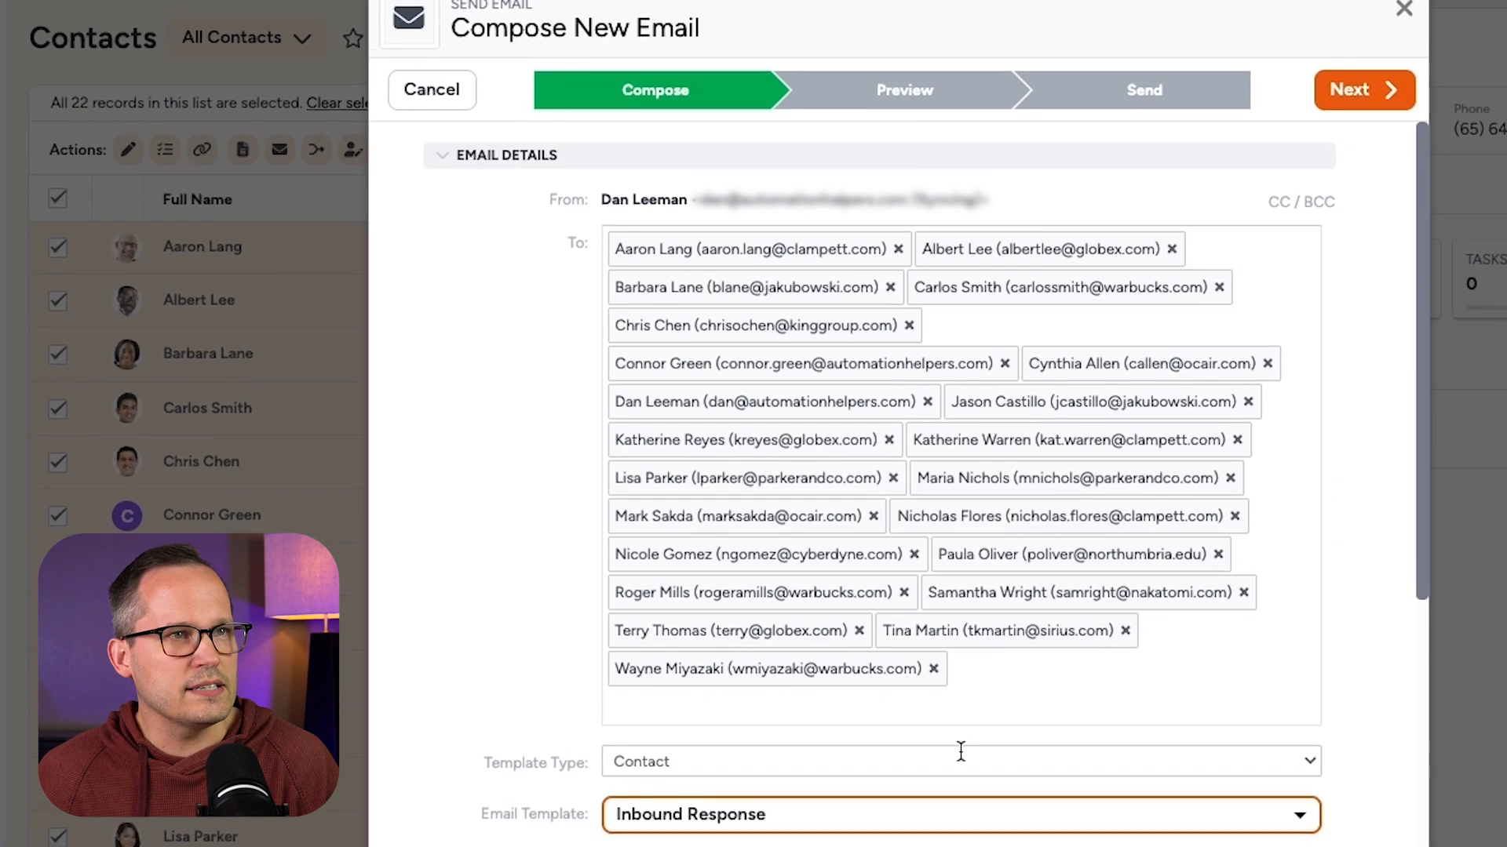
click(1360, 173)
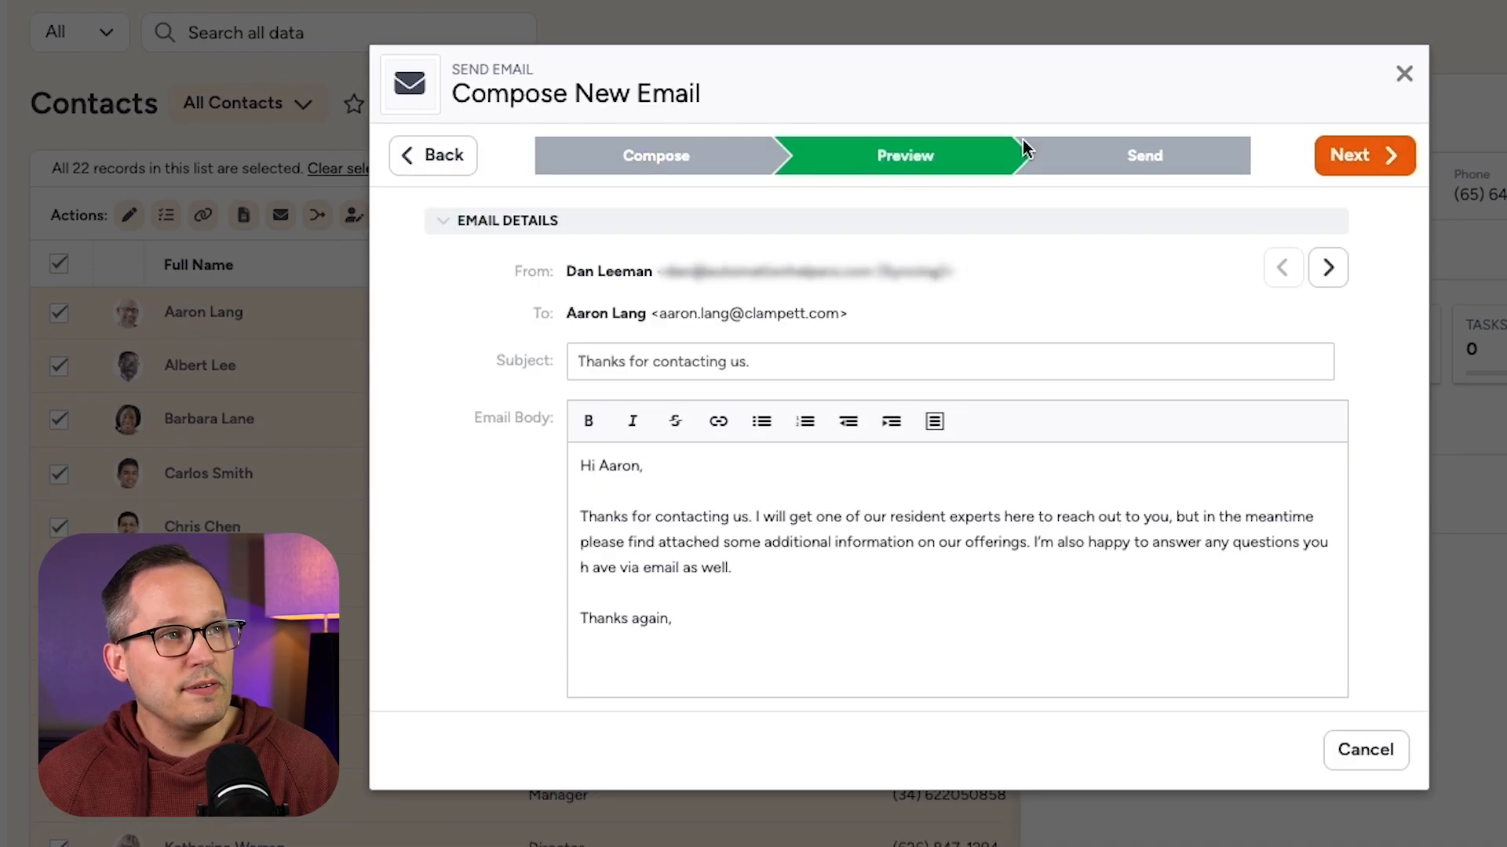
click(1329, 267)
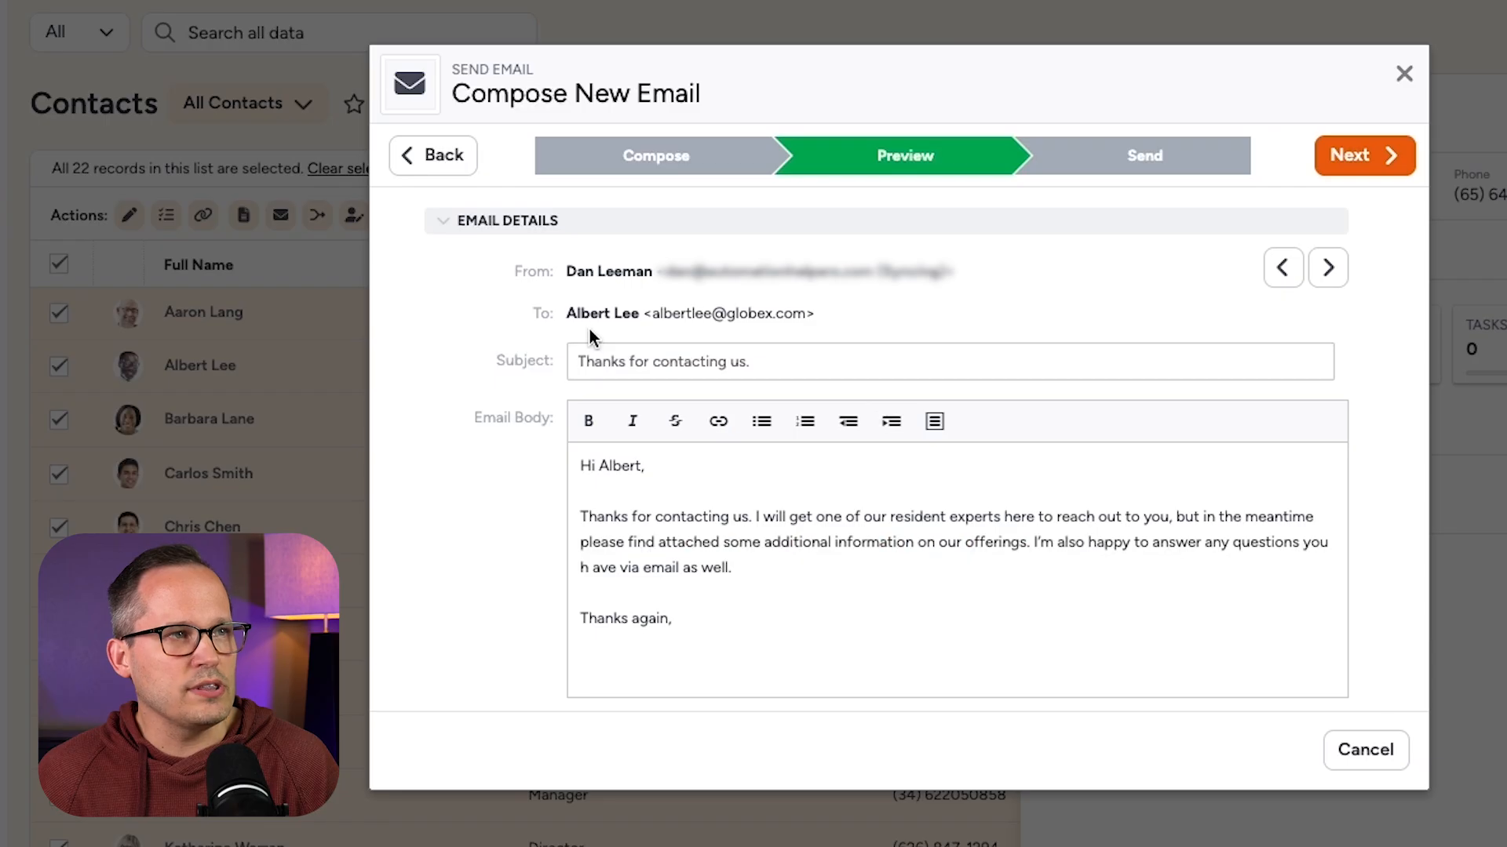
click(1330, 270)
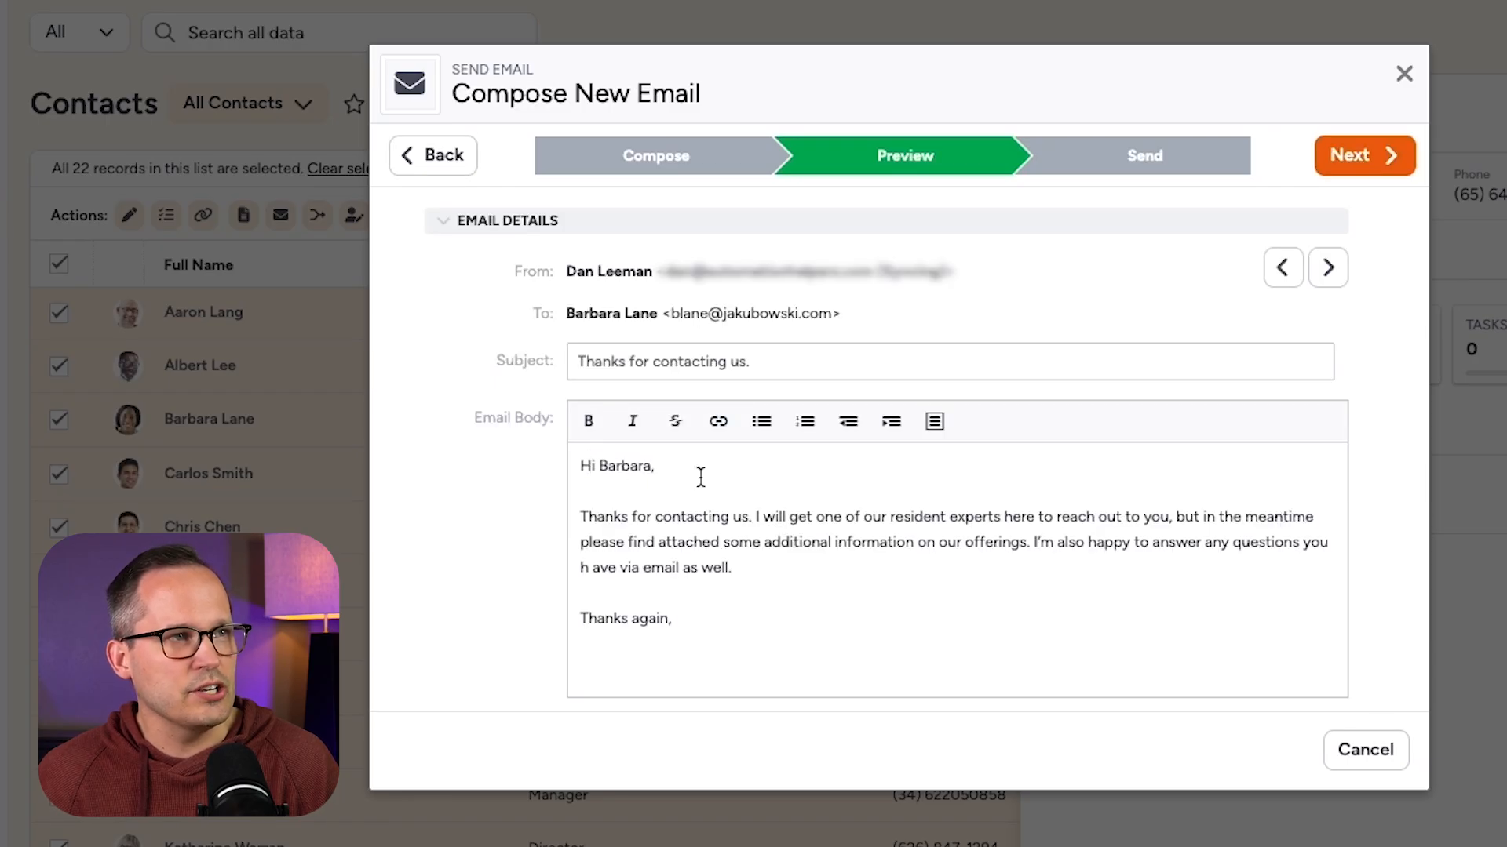
click(1329, 267)
click(1296, 269)
click(1325, 268)
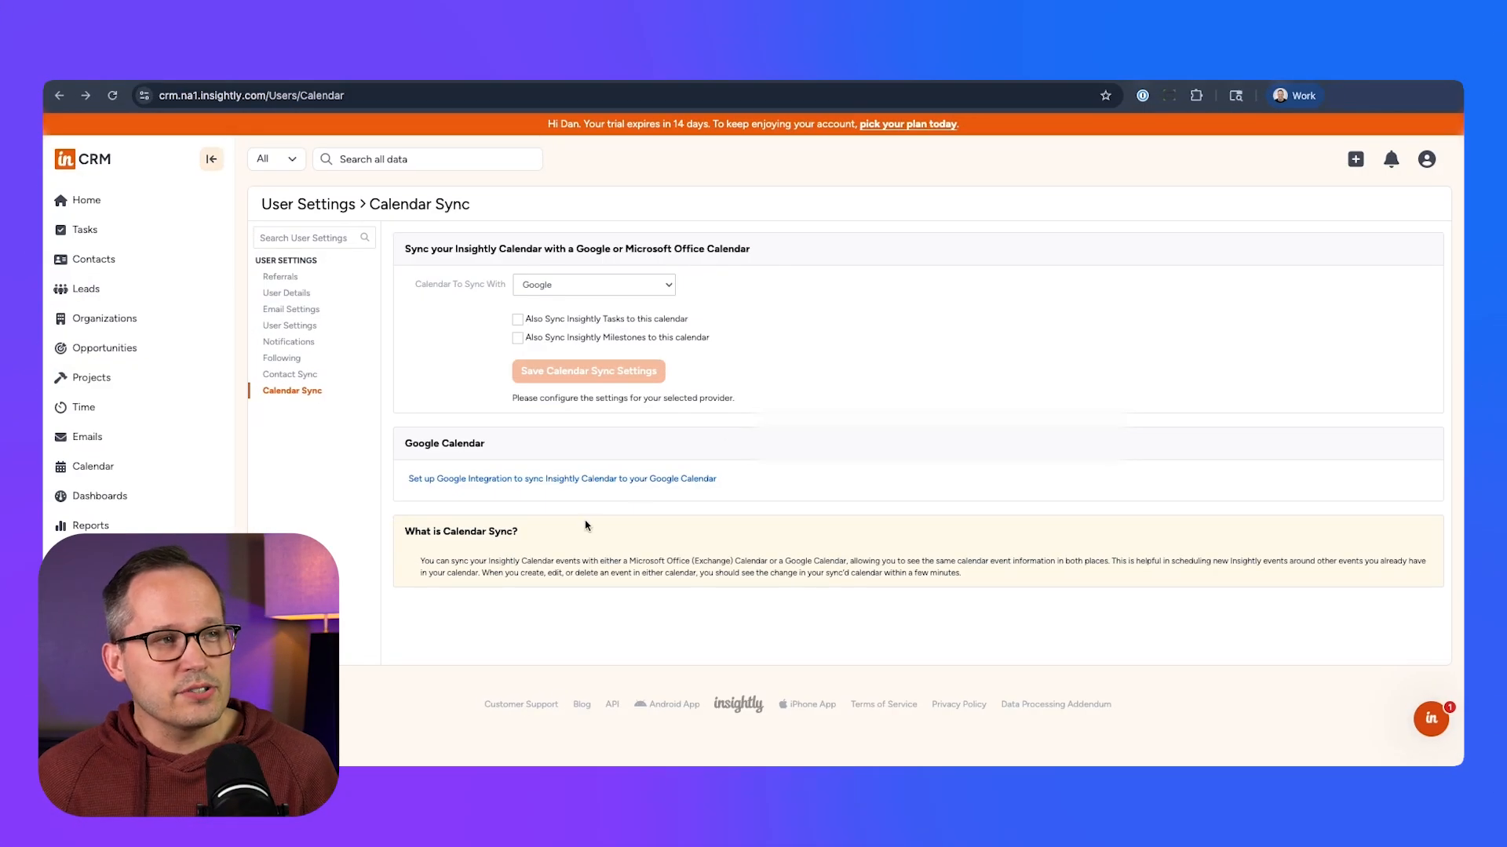
Set up Google integration for syncing the Insightly calendar, and choose the Google account to connect
click(581, 479)
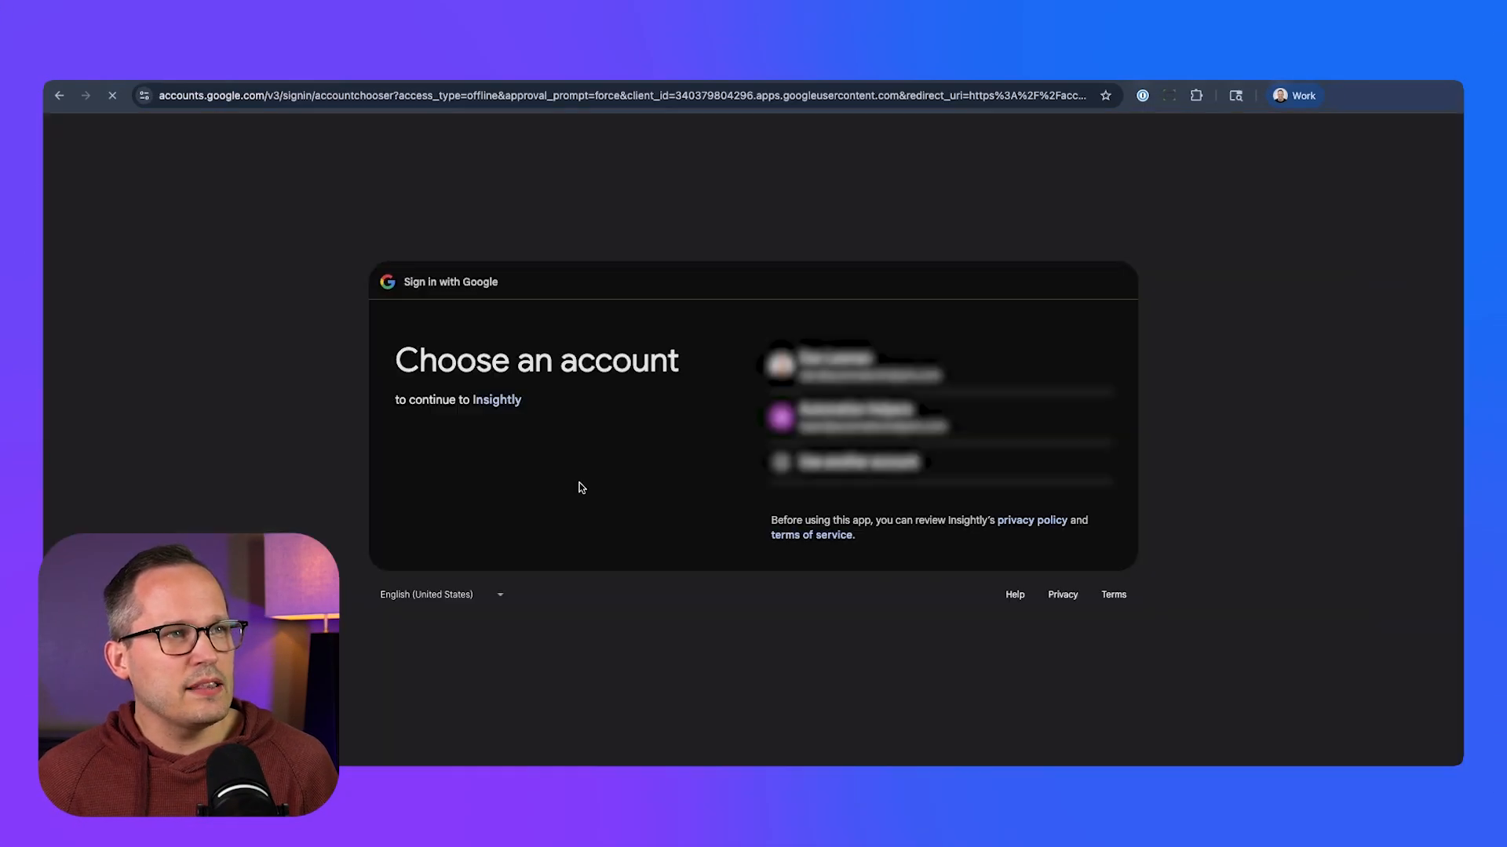
click(820, 378)
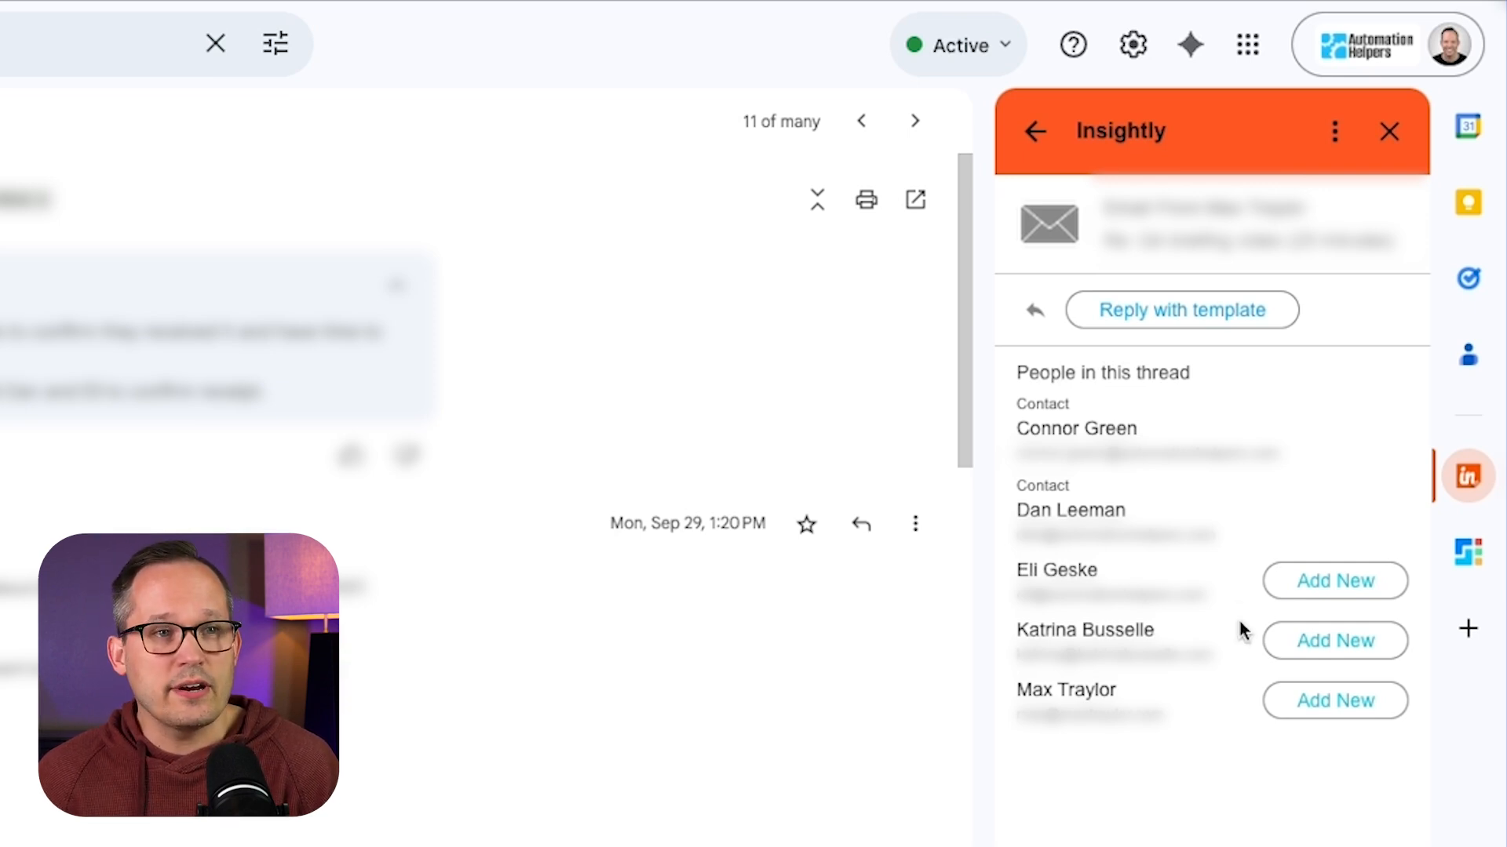
Create a contact for the first unsaved person in the email thread, with Automation Helpers as the organization
click(1282, 594)
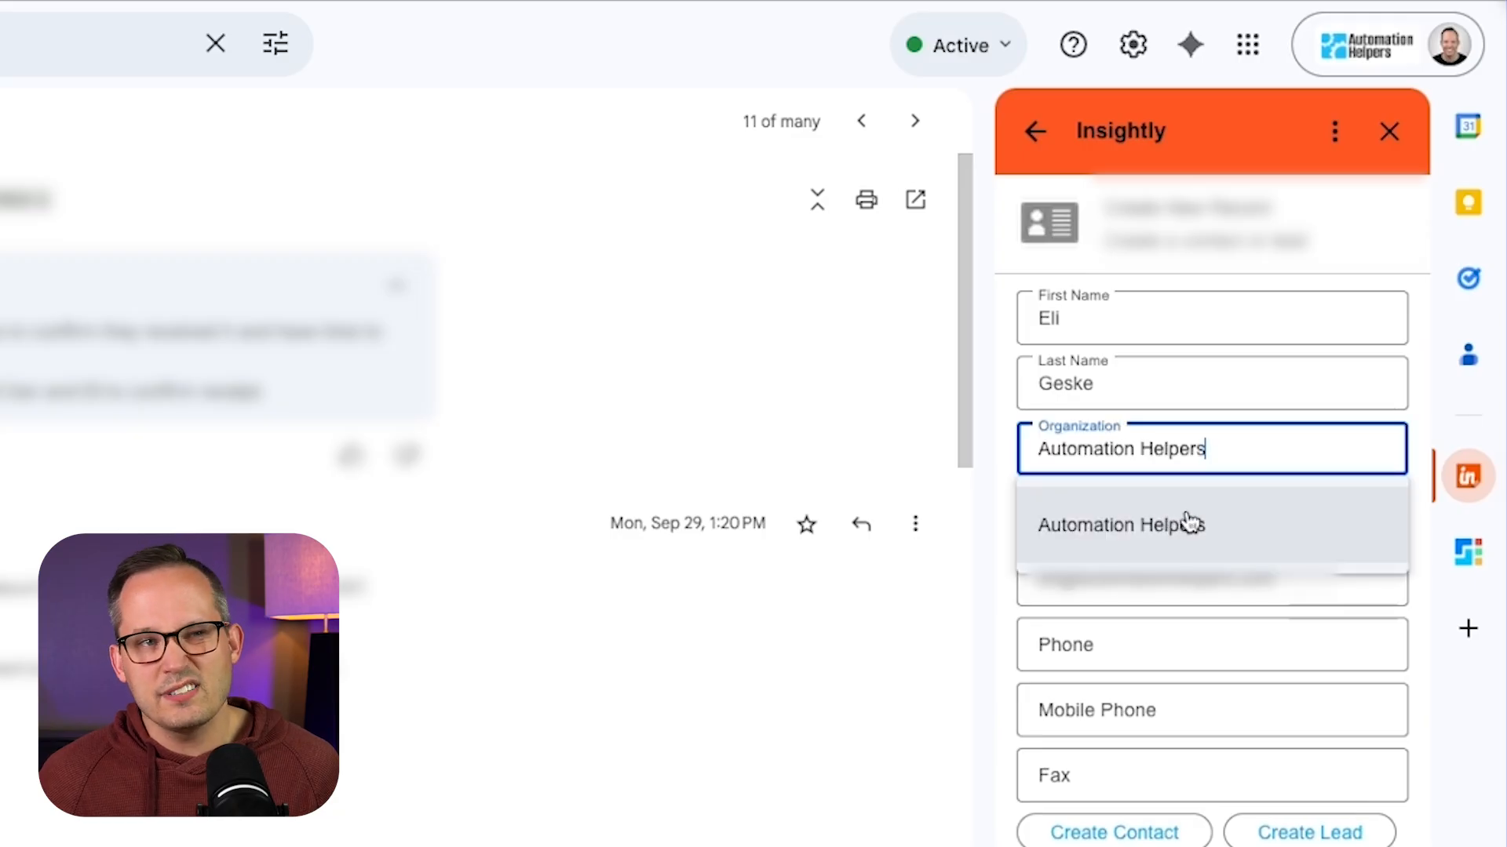
click(1190, 523)
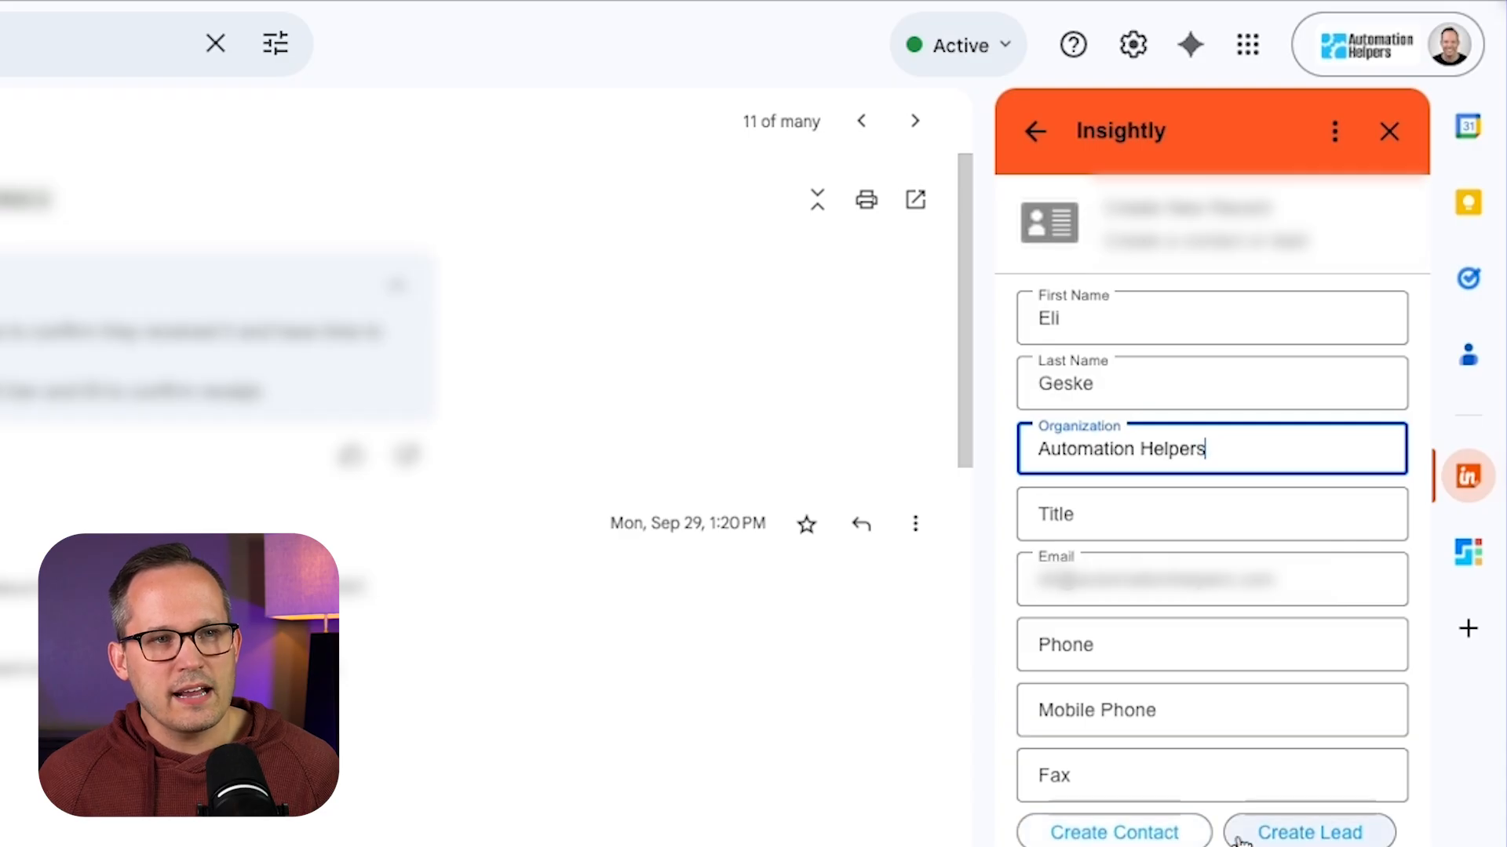
click(1181, 837)
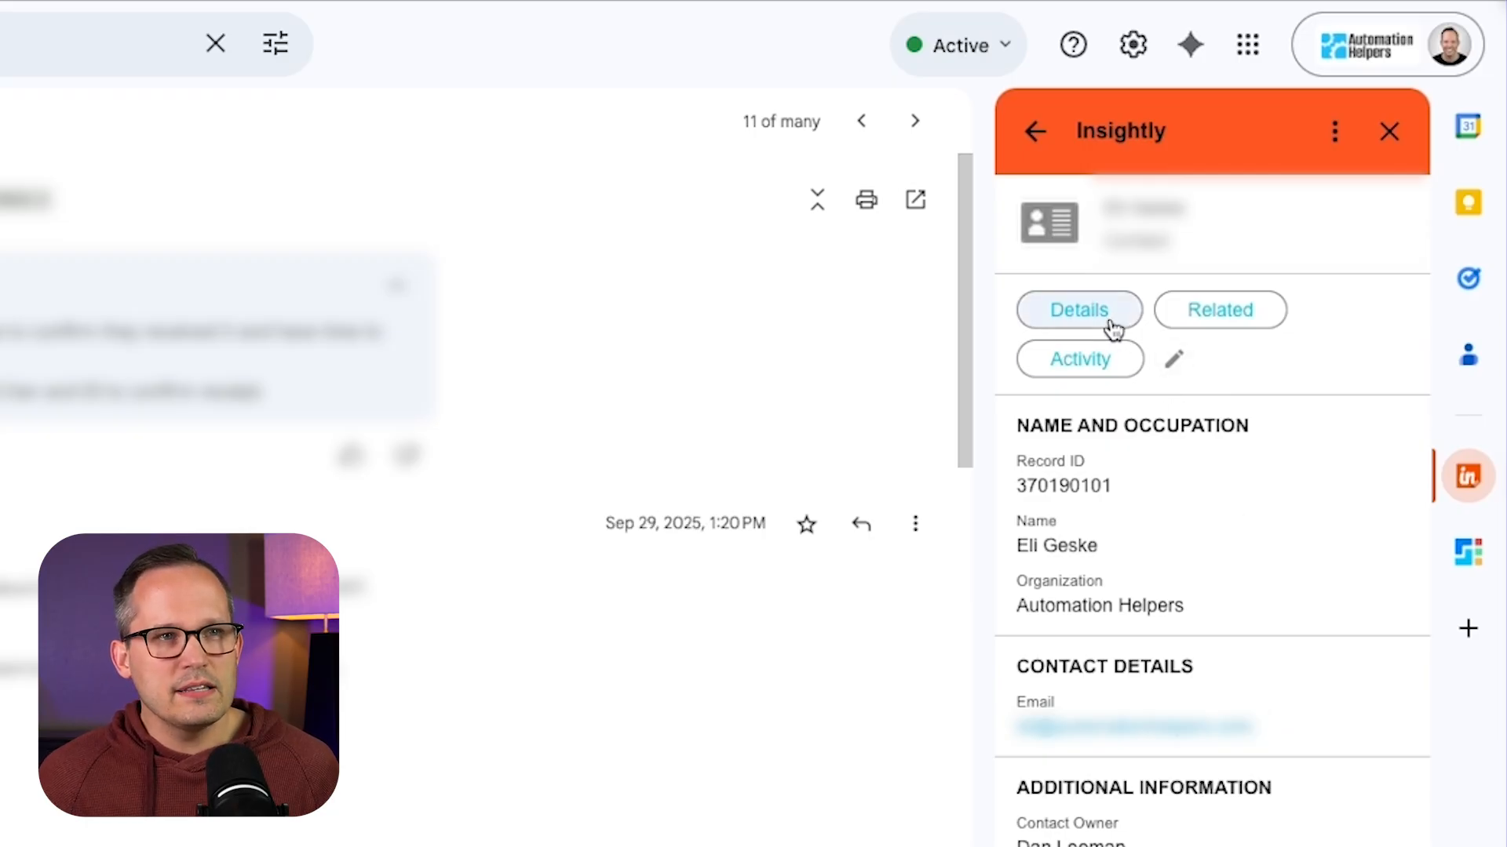
Review the new contact's related records and activity, and open the linked Automation Helpers organization
click(1220, 320)
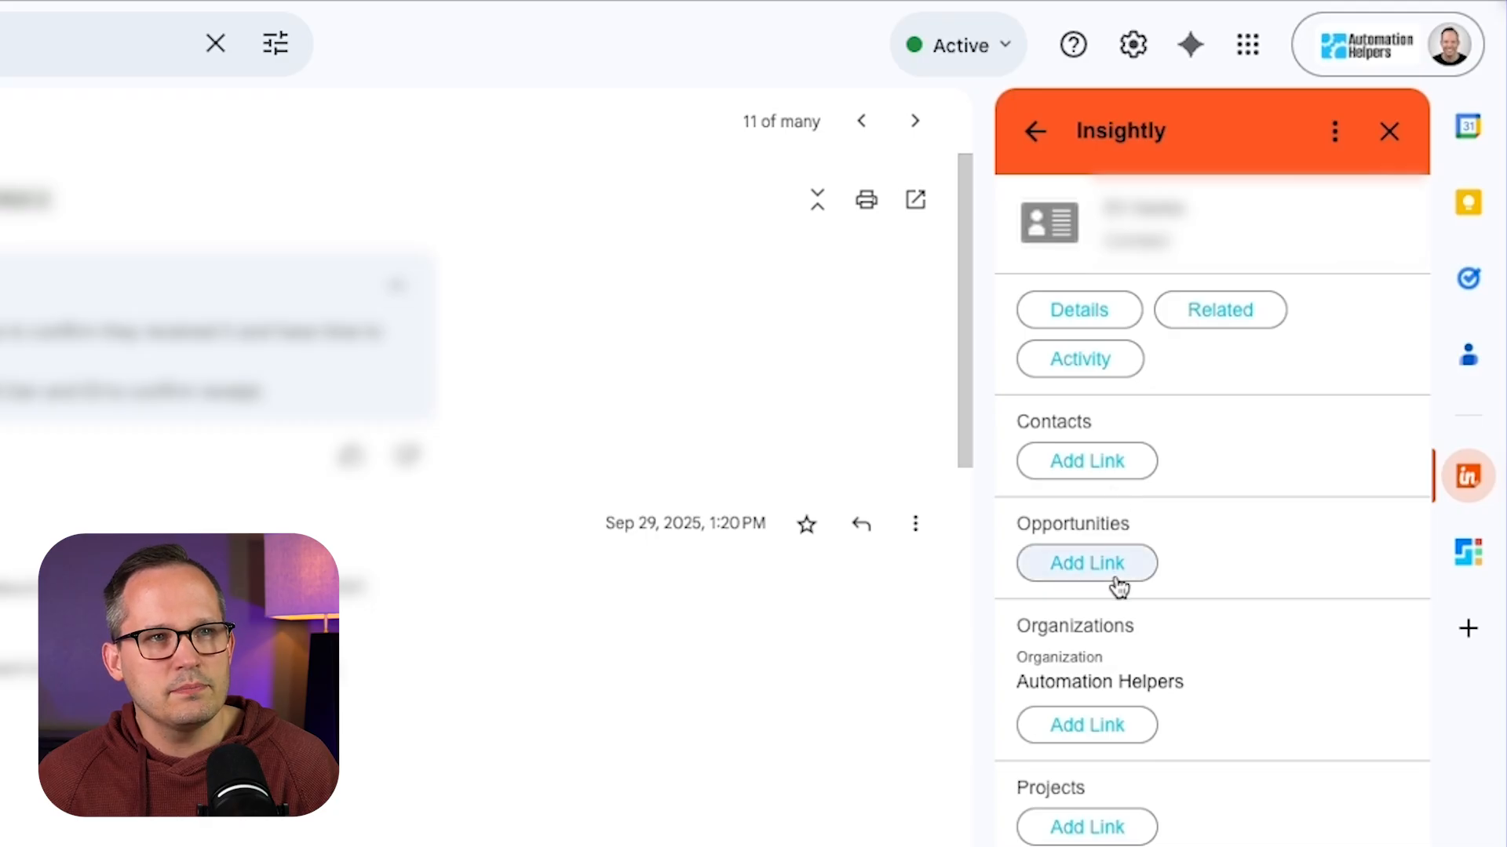
click(1110, 372)
click(1229, 458)
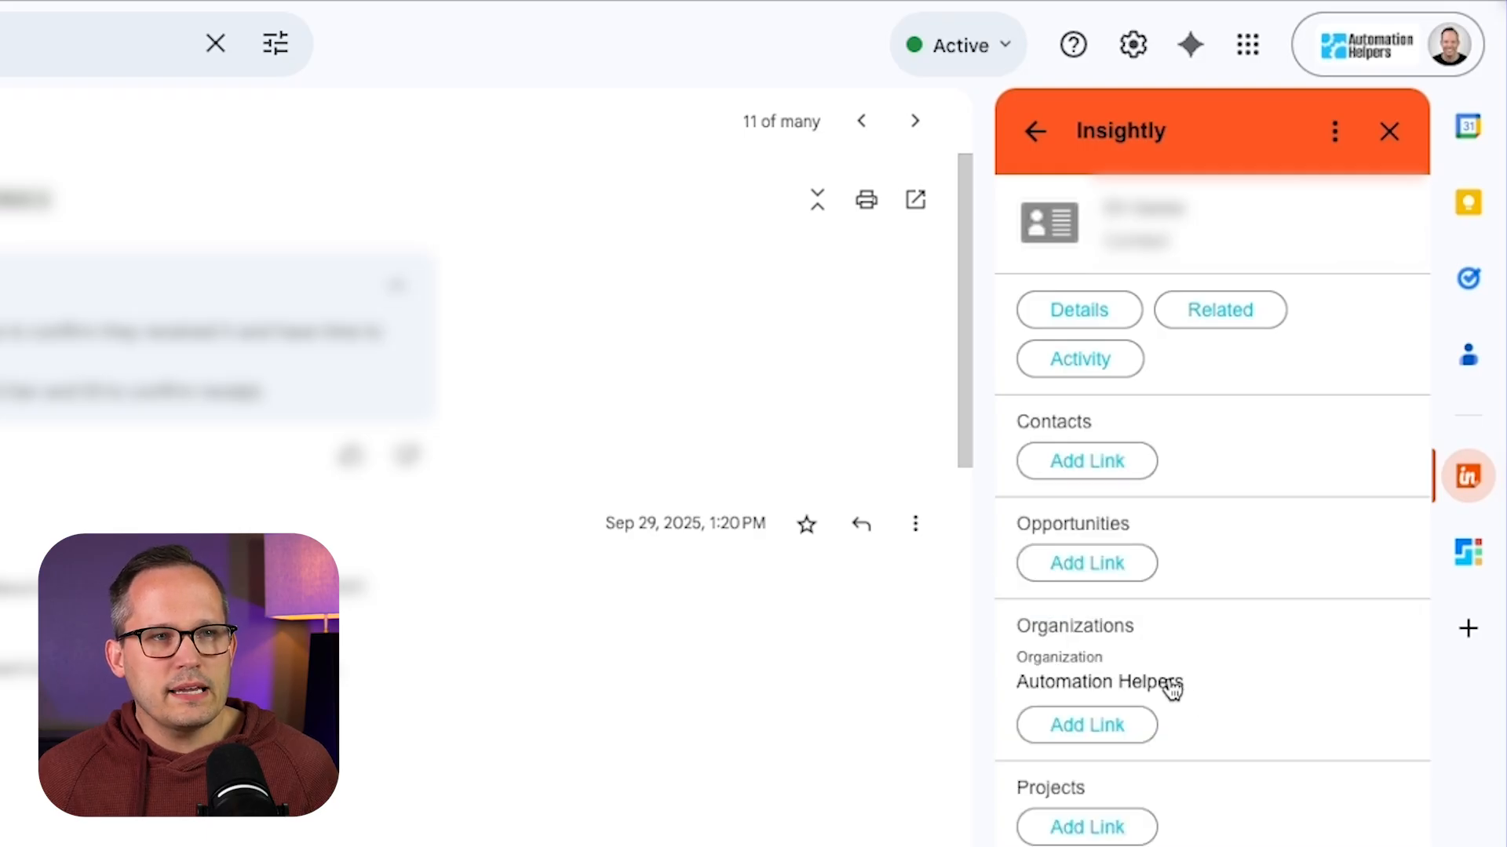
click(1172, 687)
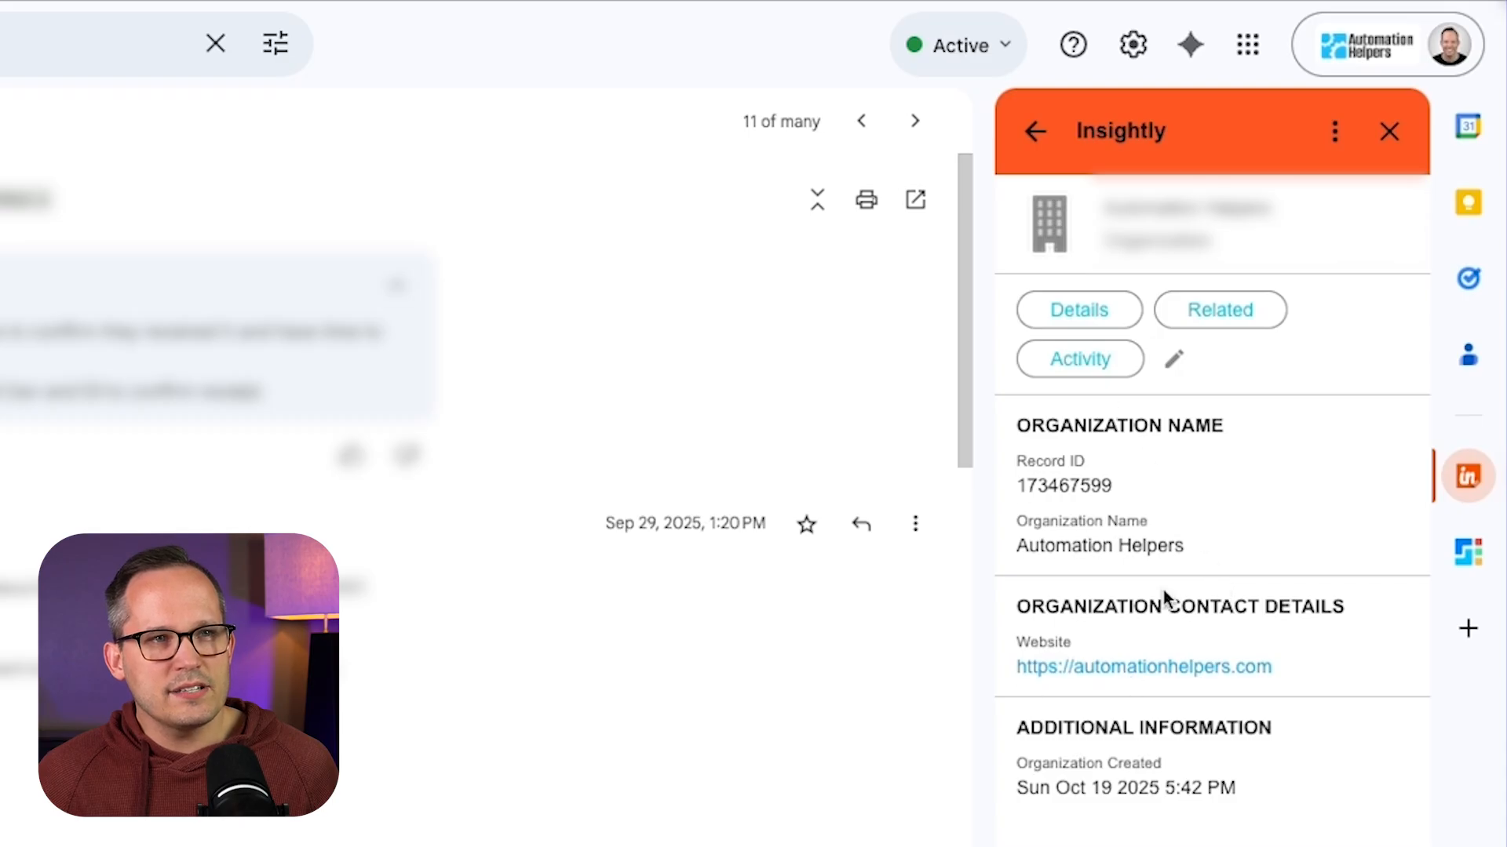
click(1187, 363)
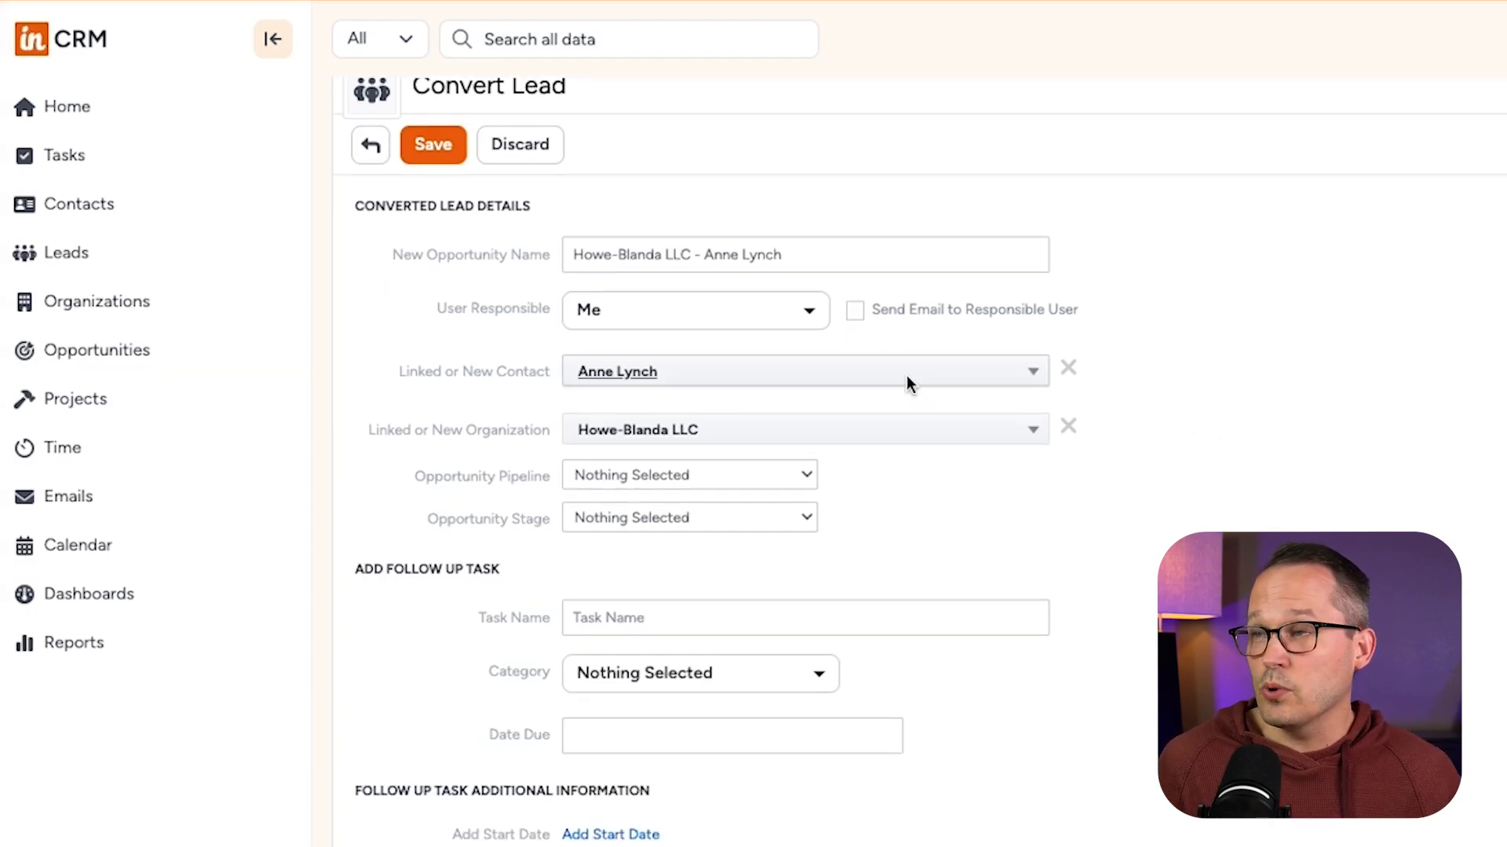
Set the converted lead's opportunity pipeline to Opportunity Pipeline and its stage to Prospecting
scroll(906, 375, down, 1)
scroll(906, 375, up, 2)
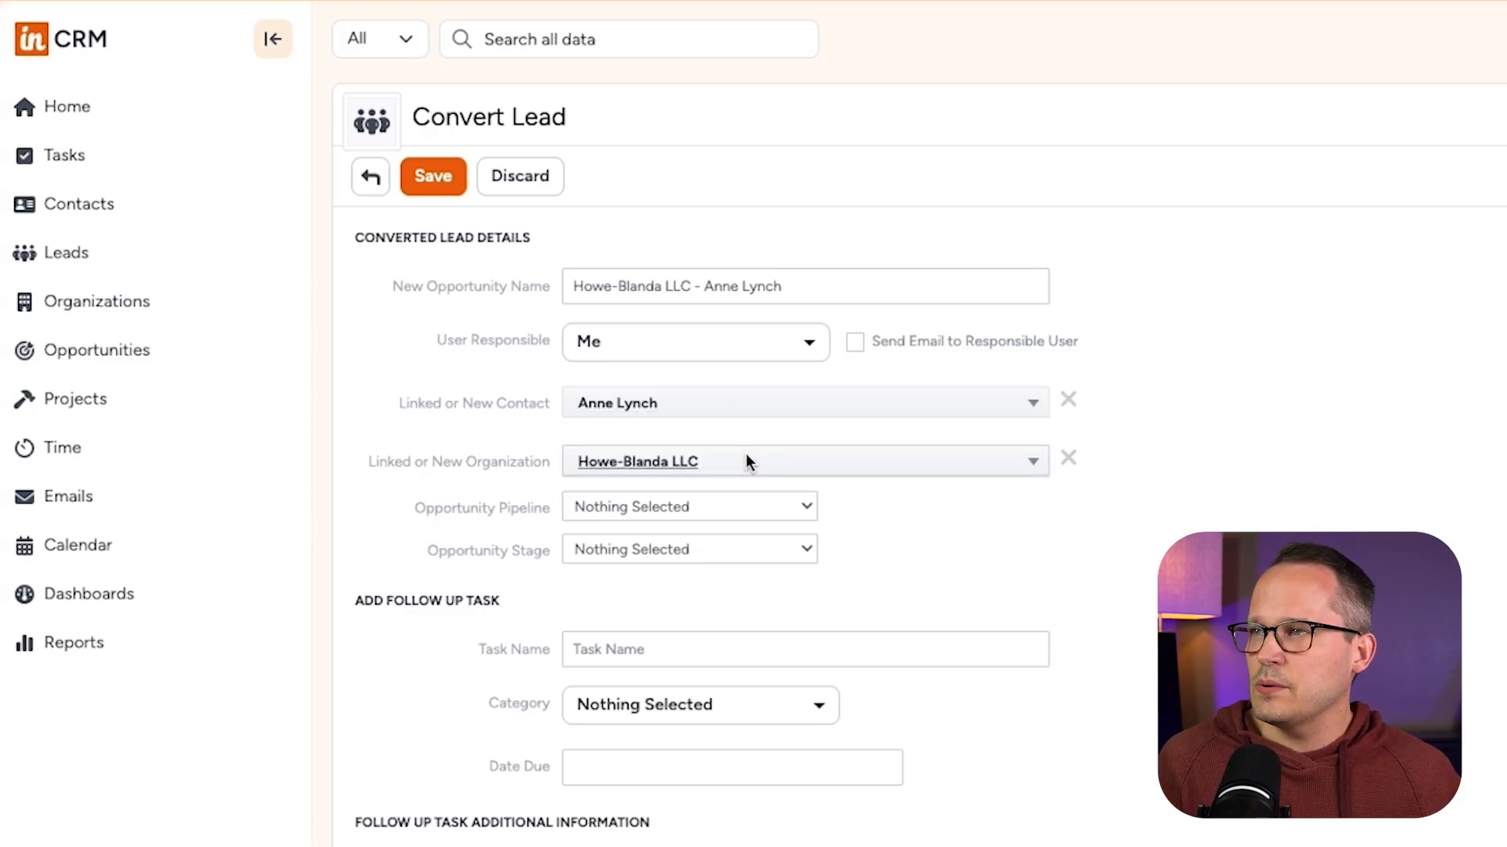
click(751, 532)
click(751, 555)
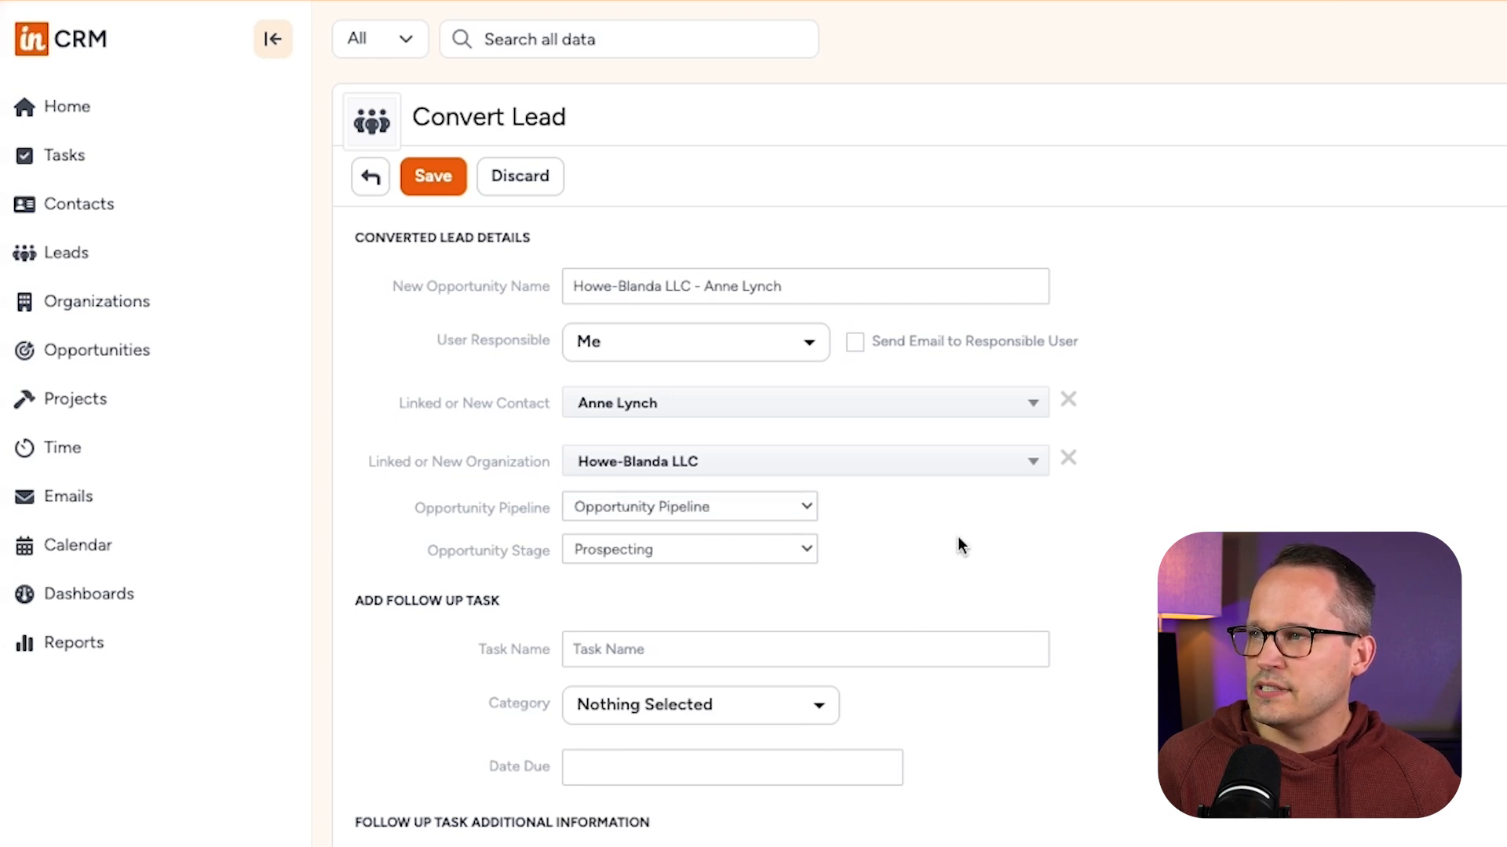
scroll(958, 542, down, 2)
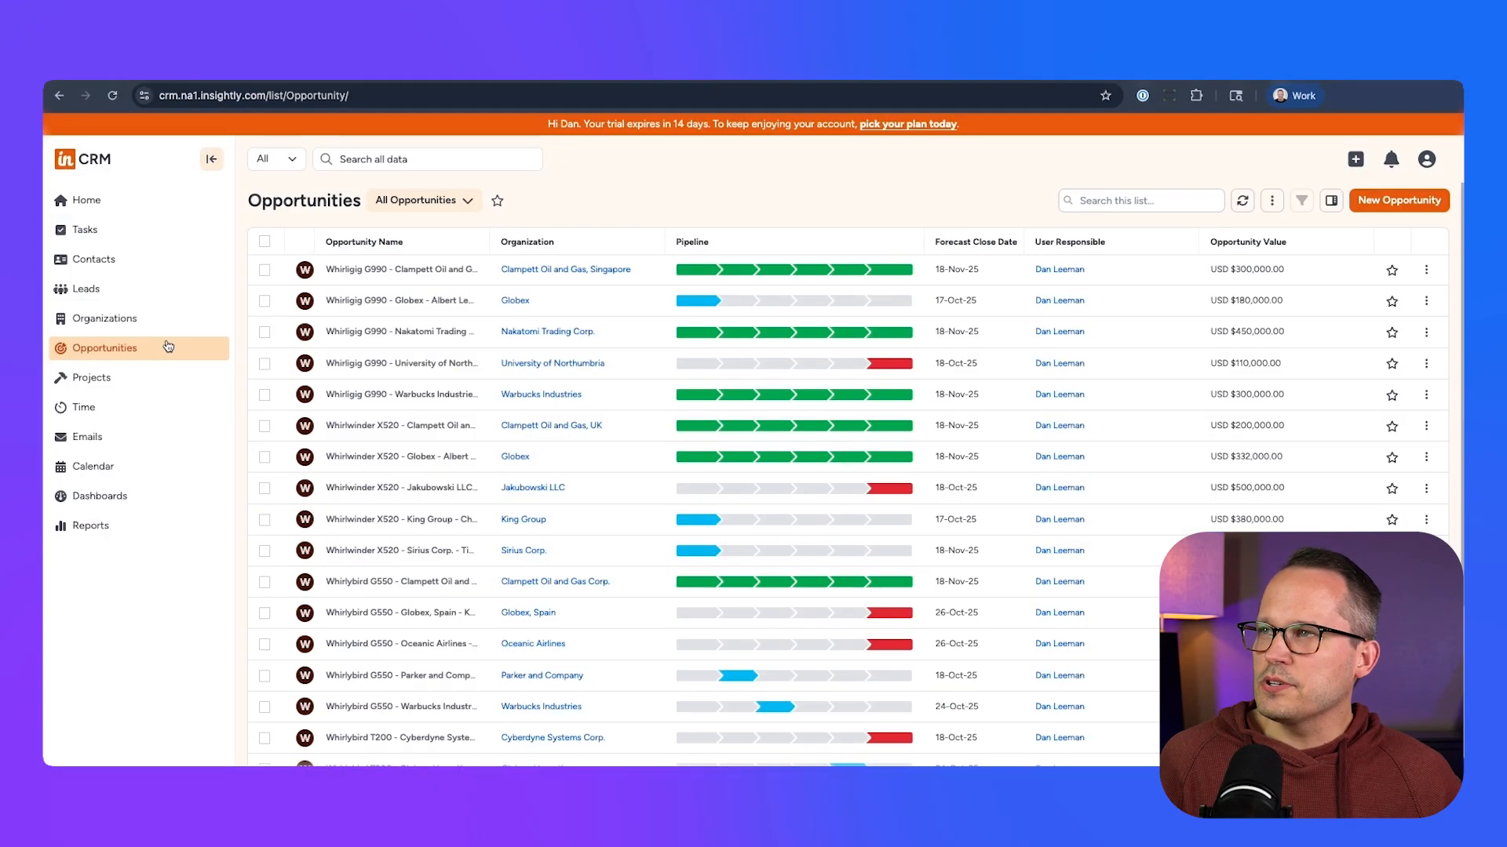
Look over the opportunities list and narrow it to the All Open Opportunities view
scroll(463, 353, down, 3)
scroll(474, 307, up, 3)
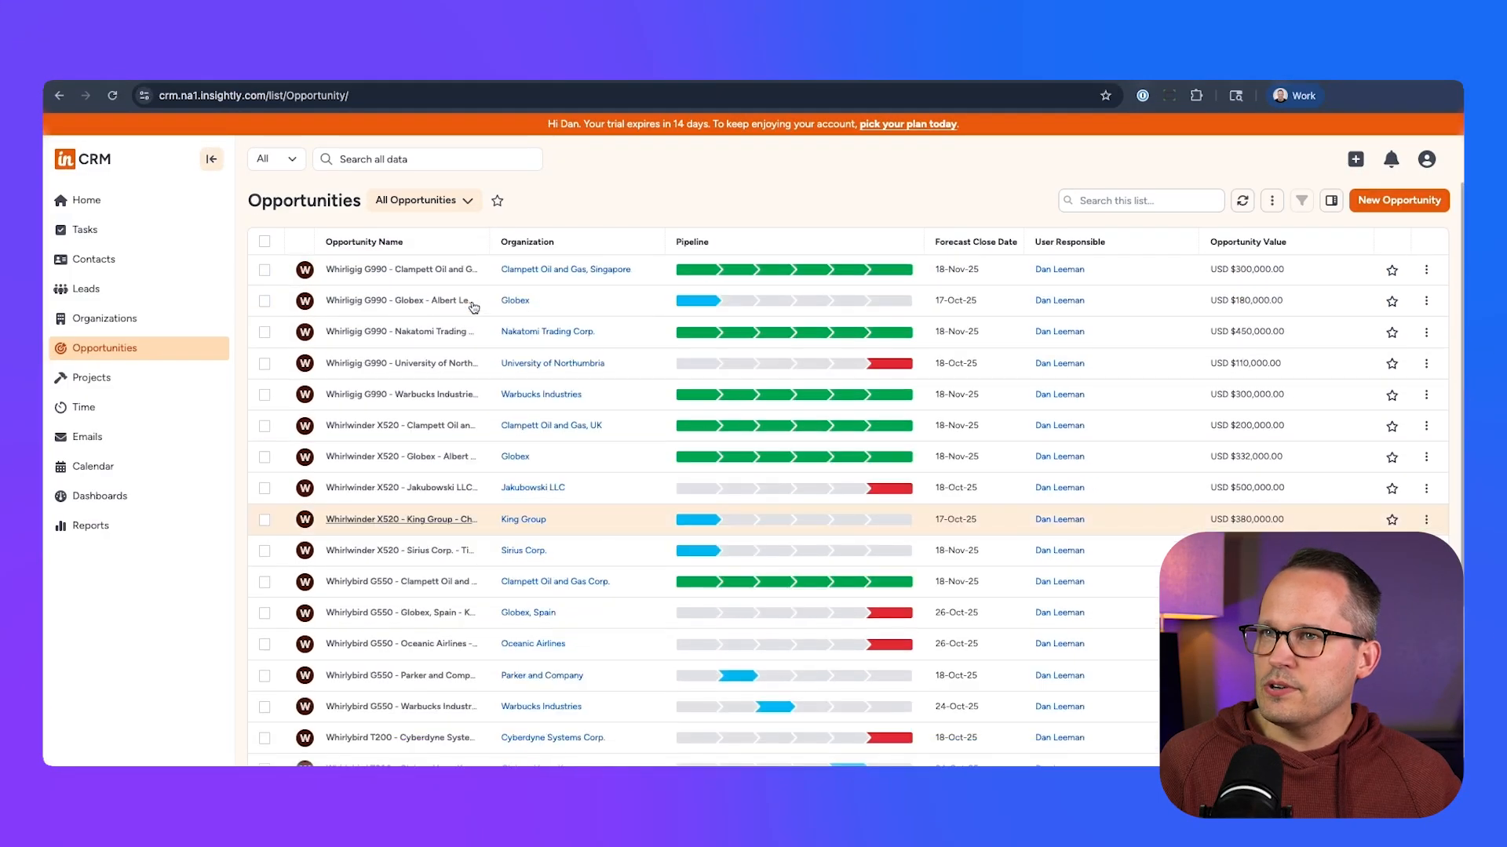
click(424, 201)
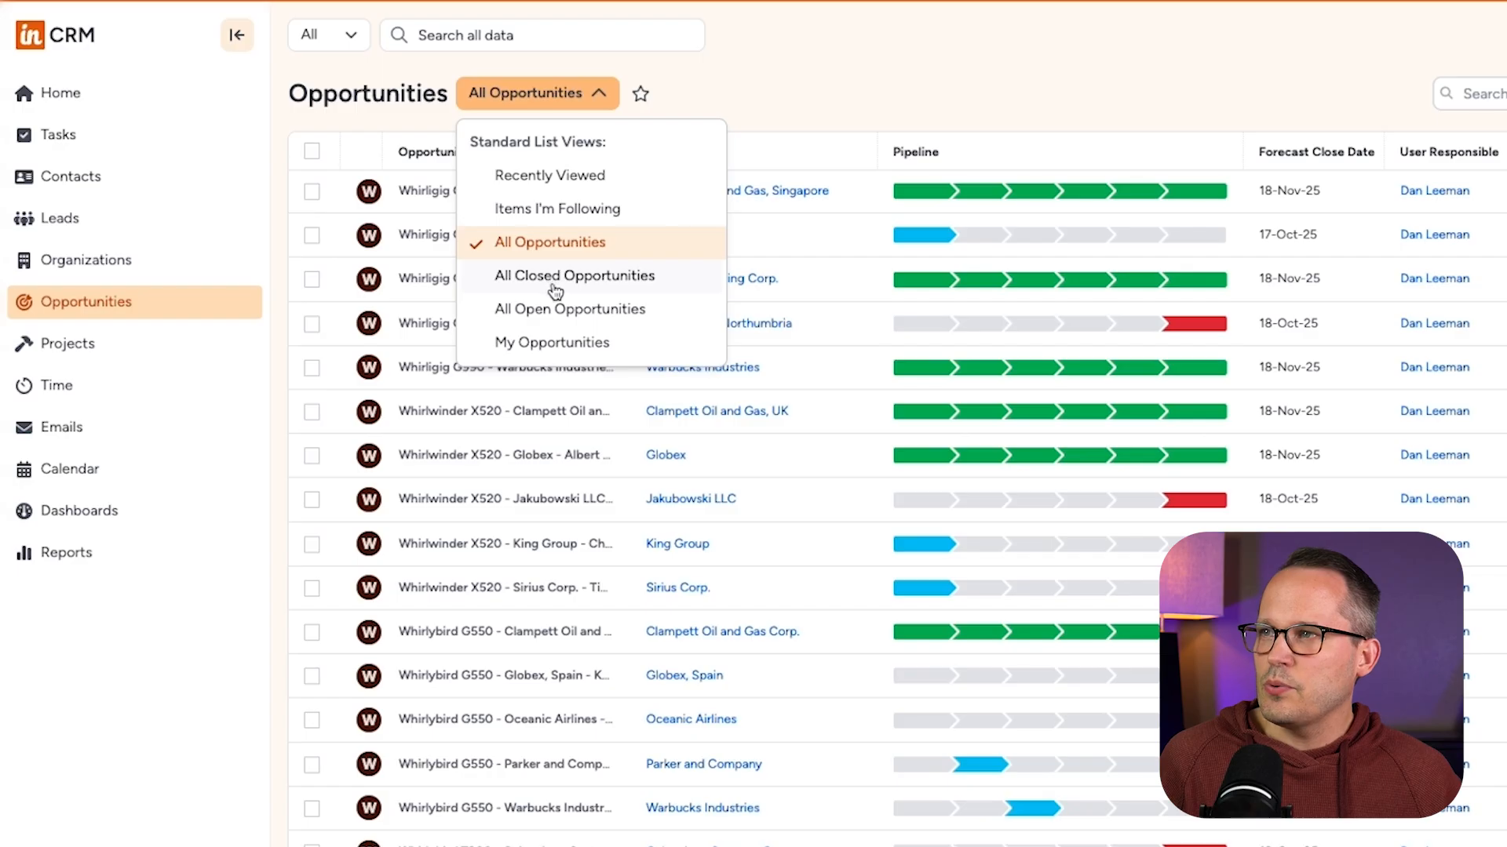
click(555, 307)
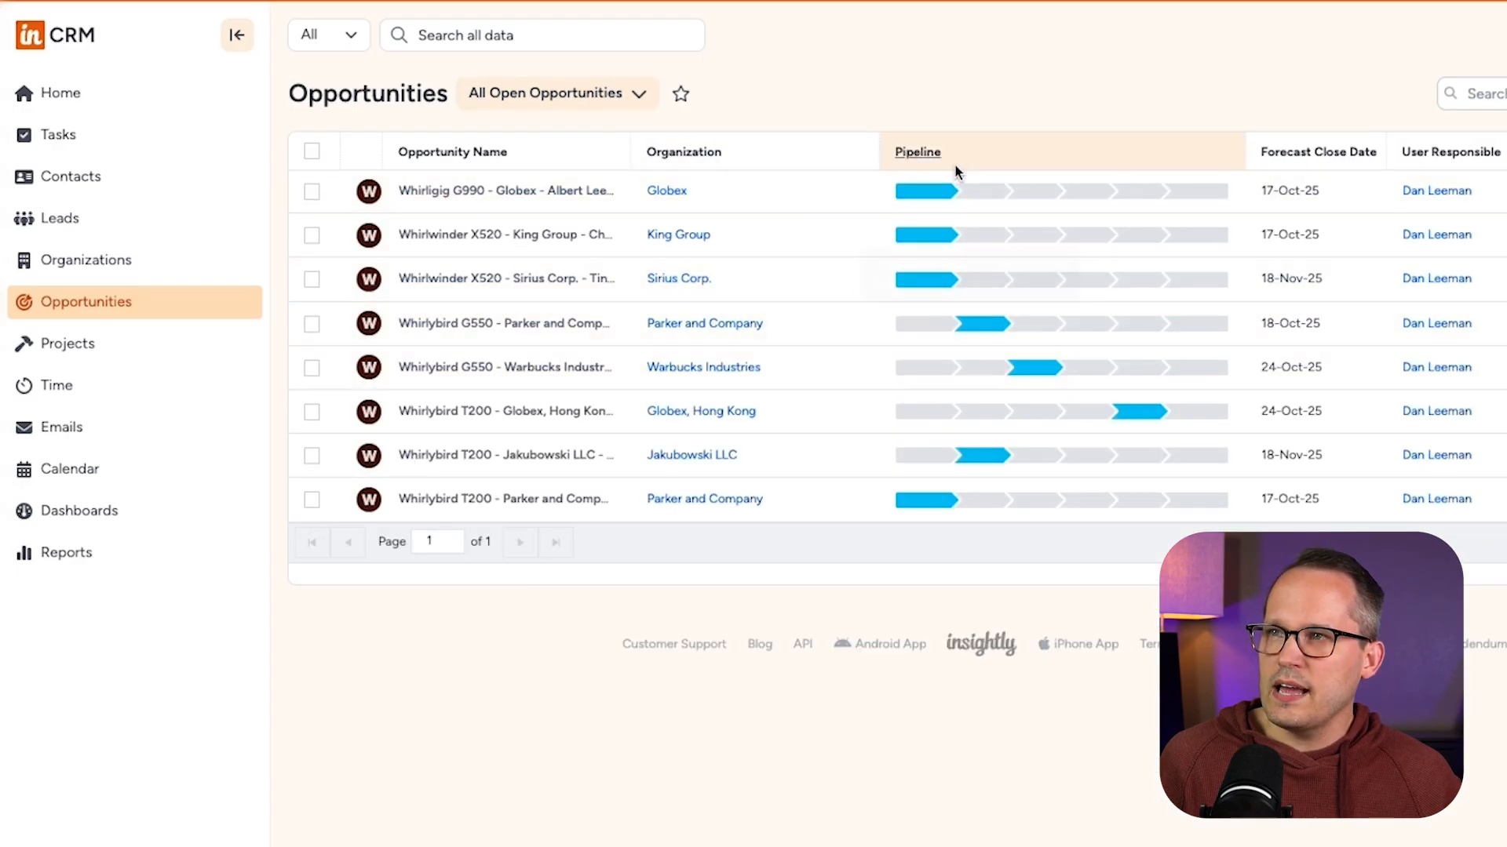
Display the Deal Flow opportunities list as a Kanban board
mouse_move(914, 188)
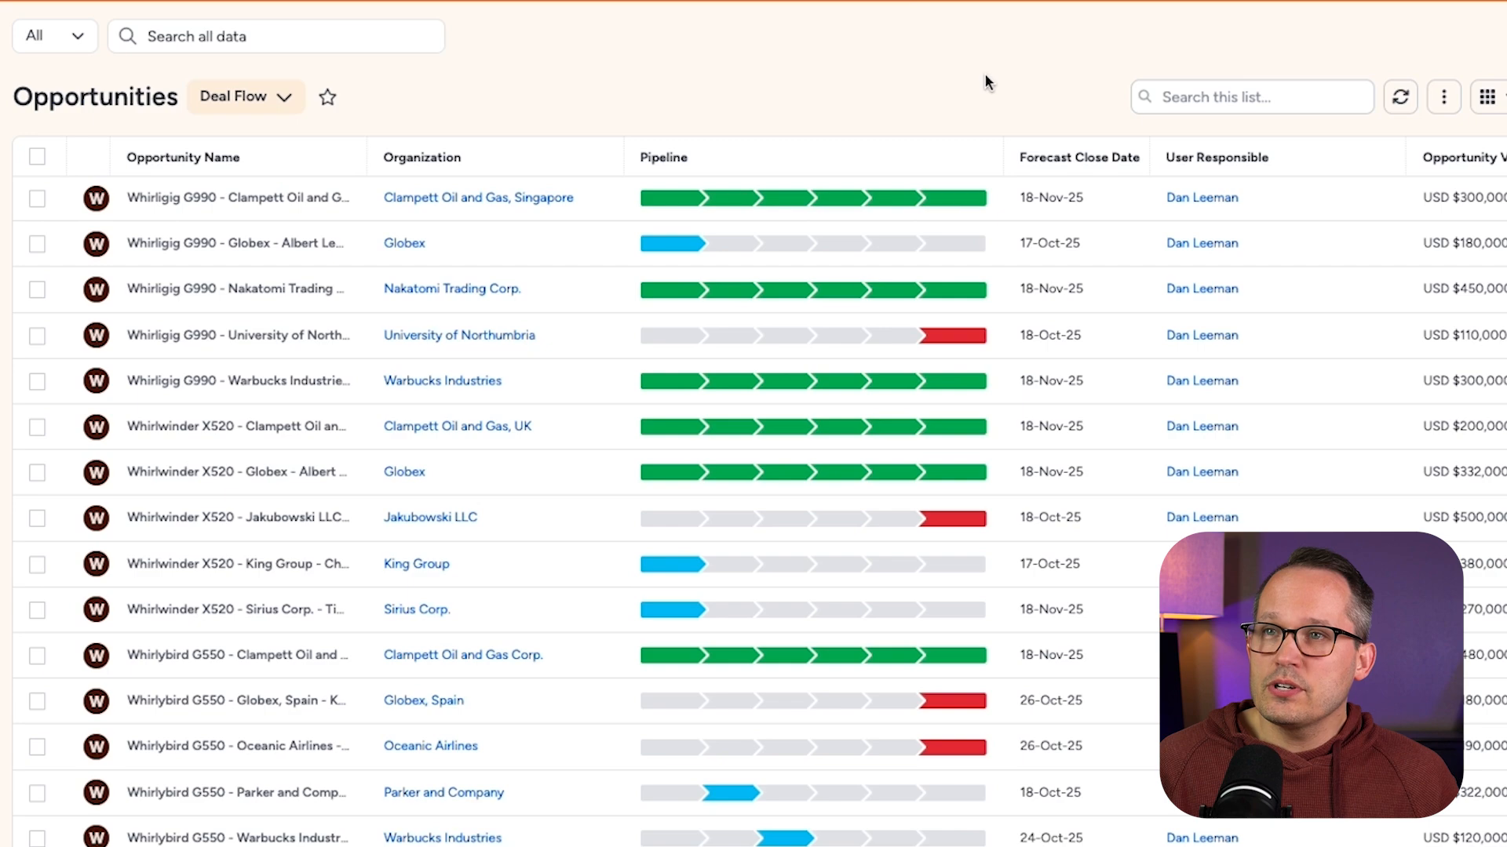
click(1491, 96)
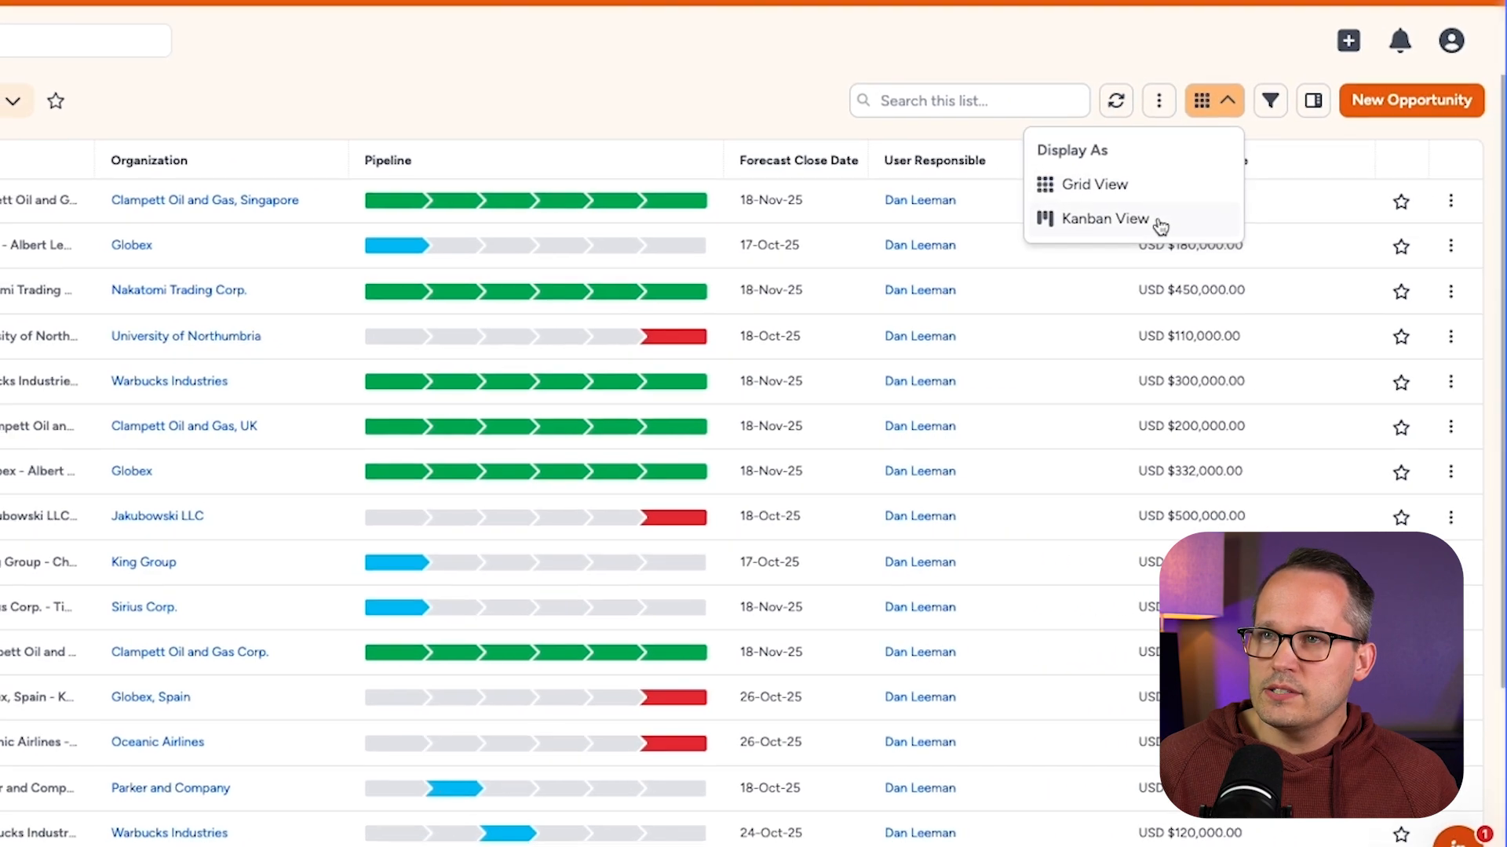
click(1159, 225)
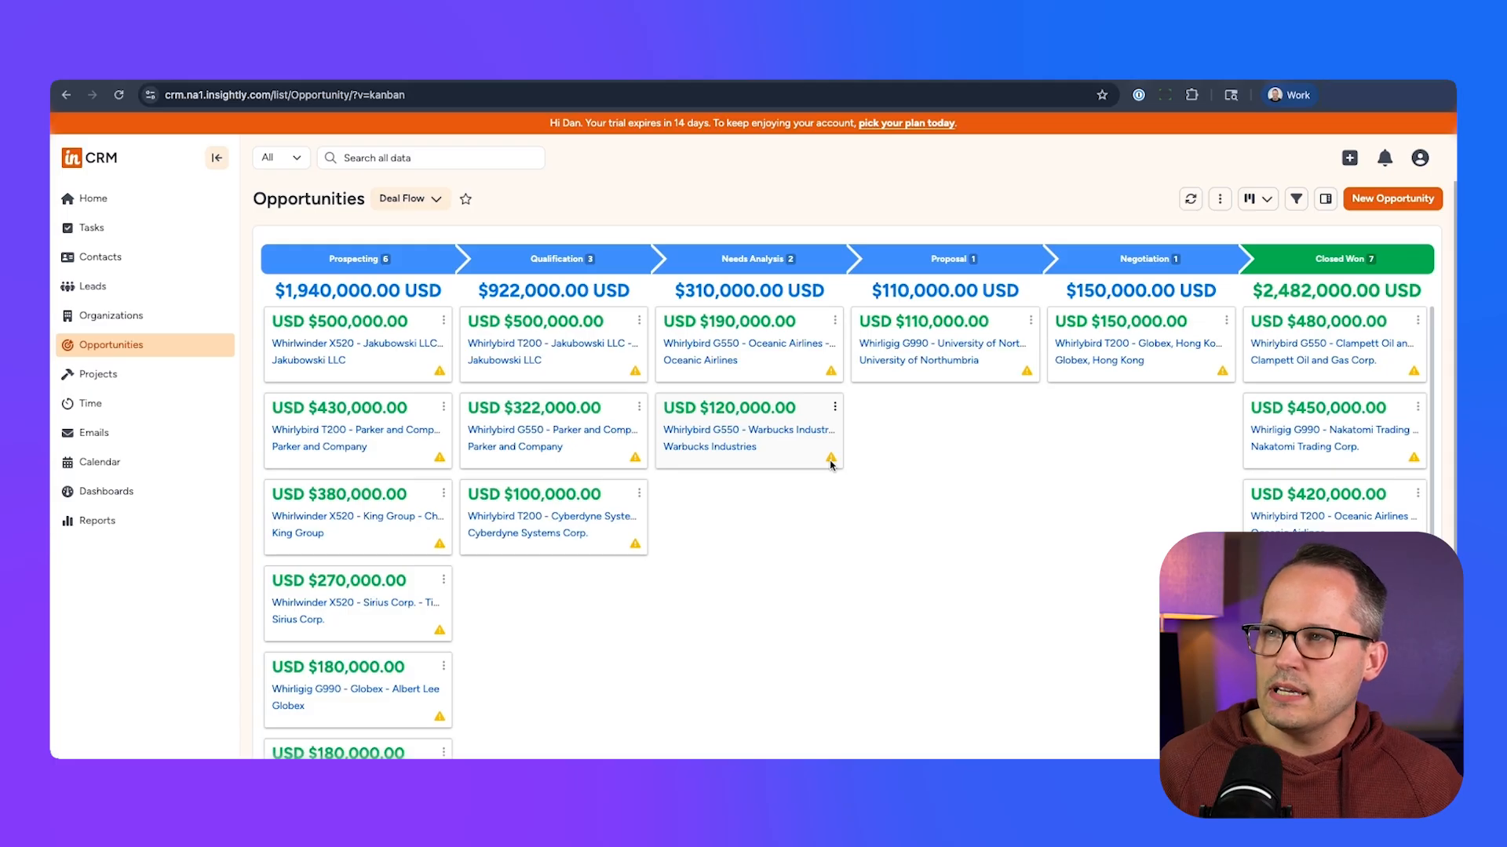
Open the Whirlybird G550 opportunity for Warbucks Industries in Needs Analysis and view its available actions
click(785, 431)
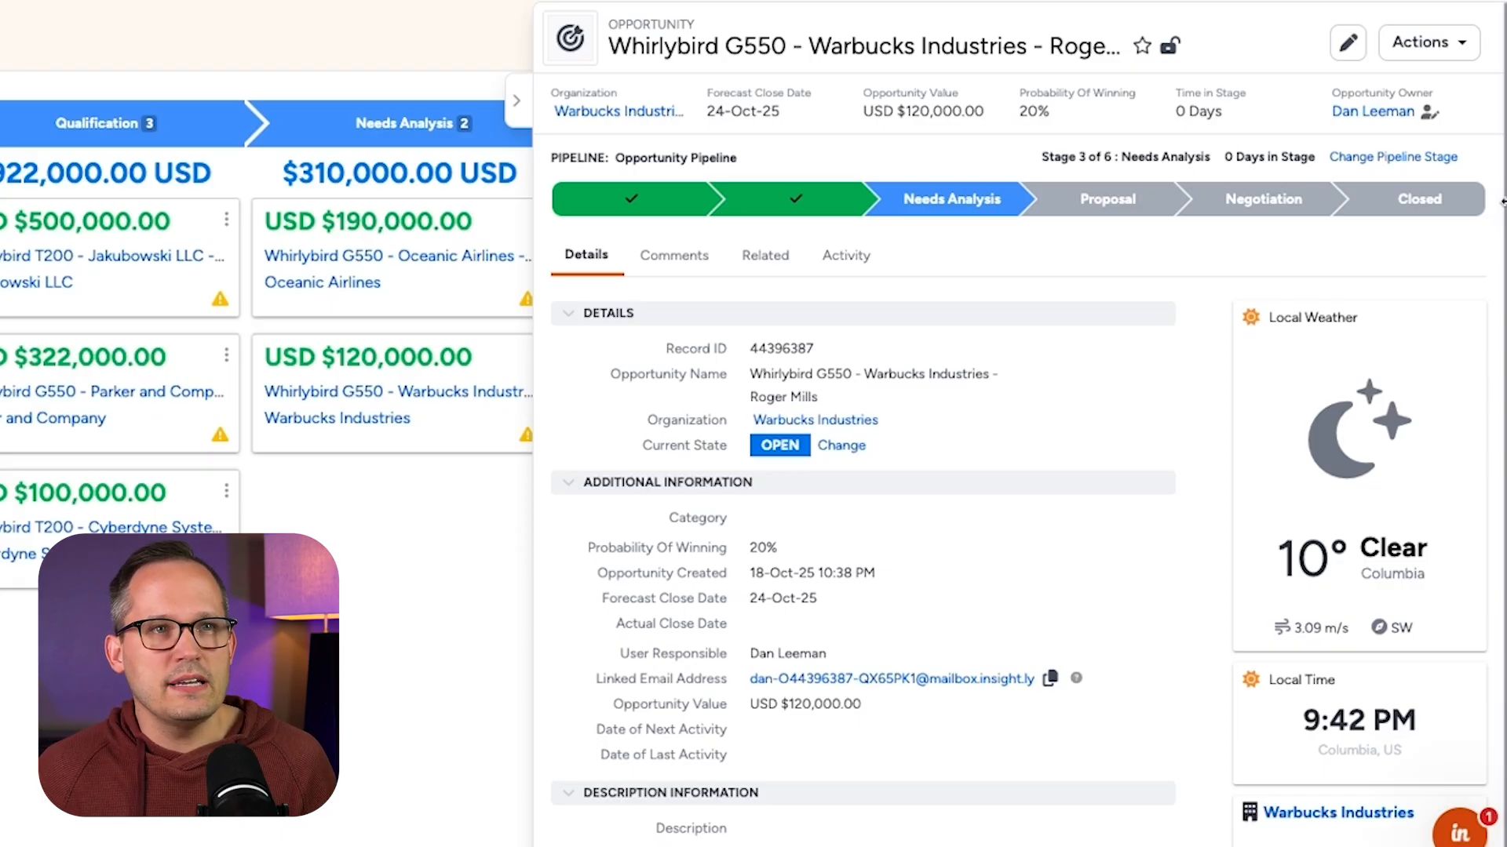
click(1452, 42)
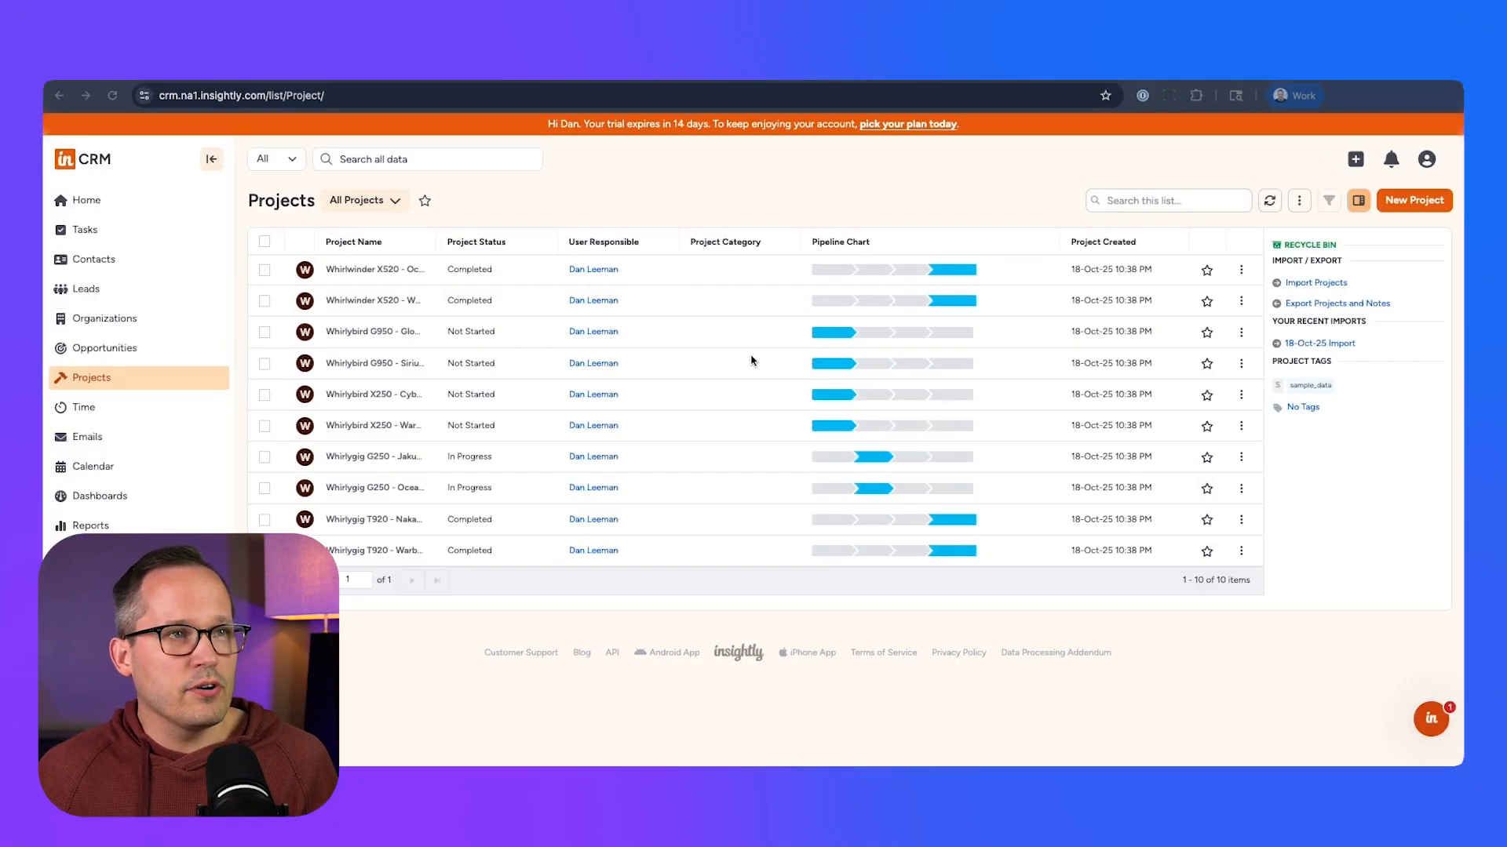
click(903, 267)
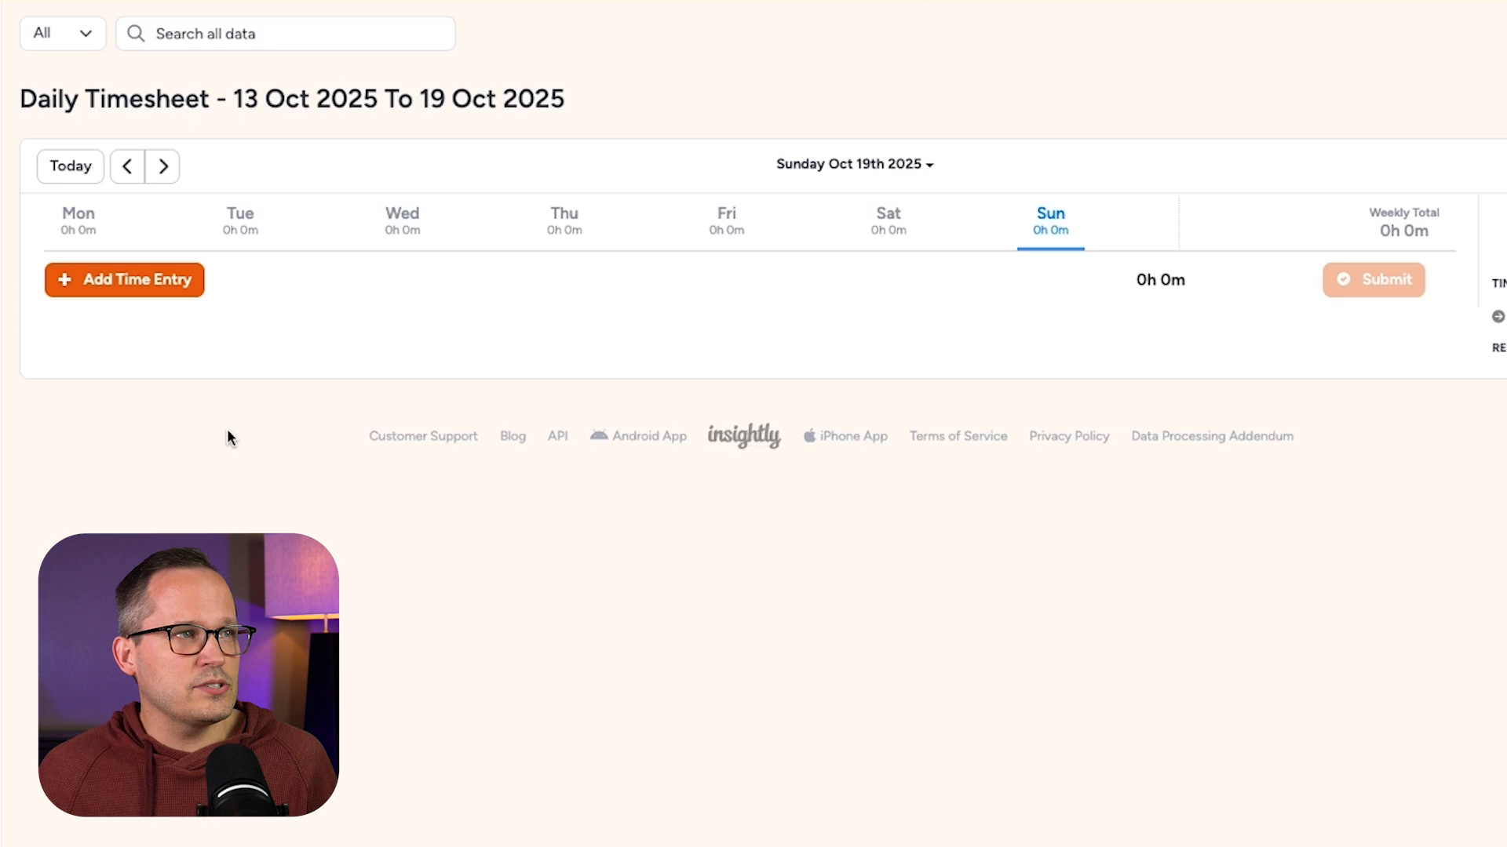
Start a new time entry for 19-Oct-25 and look through the available projects without choosing one
click(129, 277)
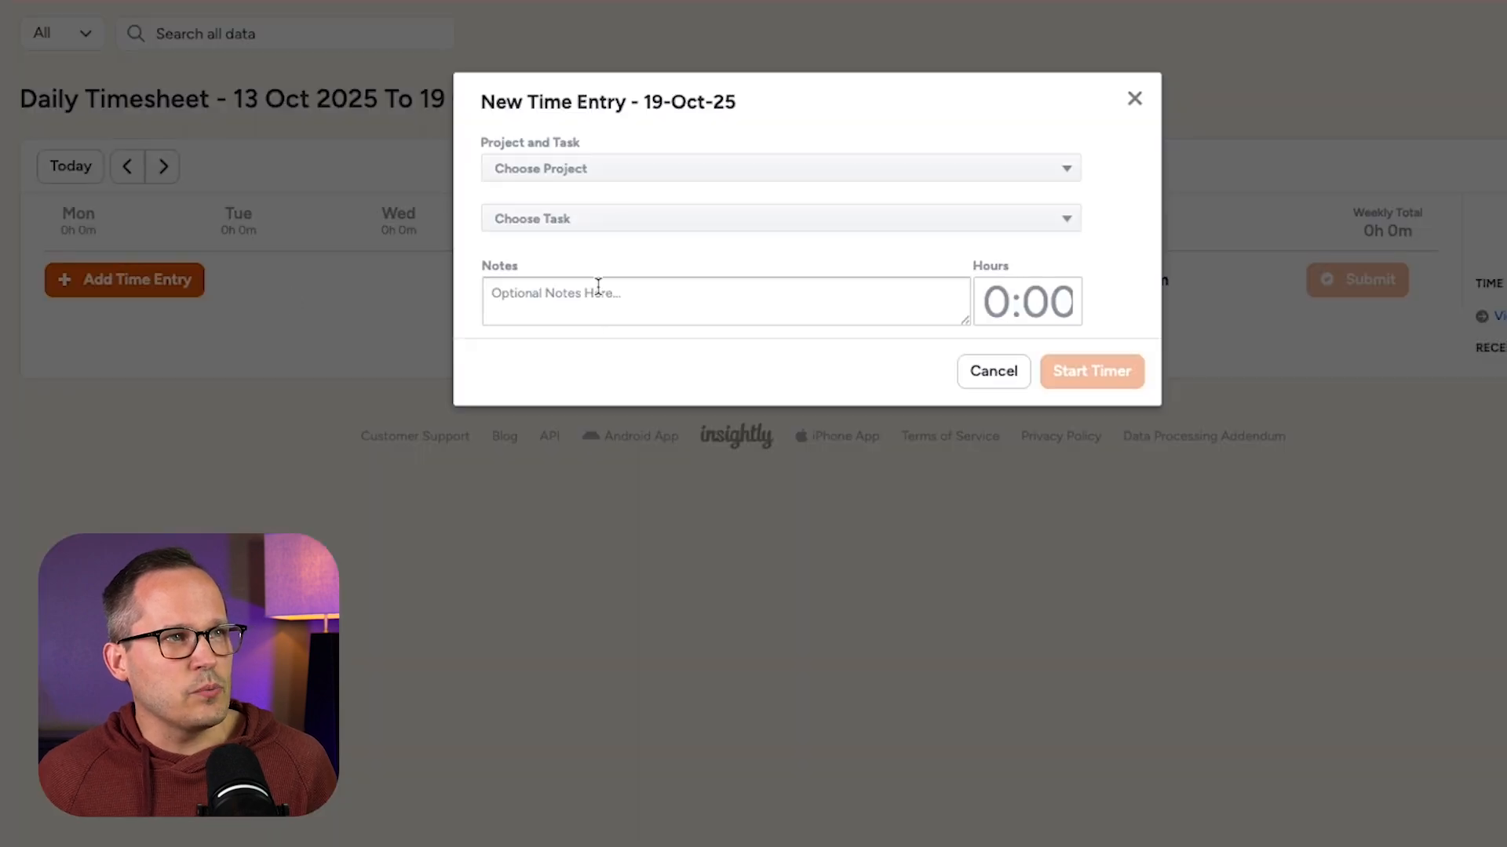
click(605, 169)
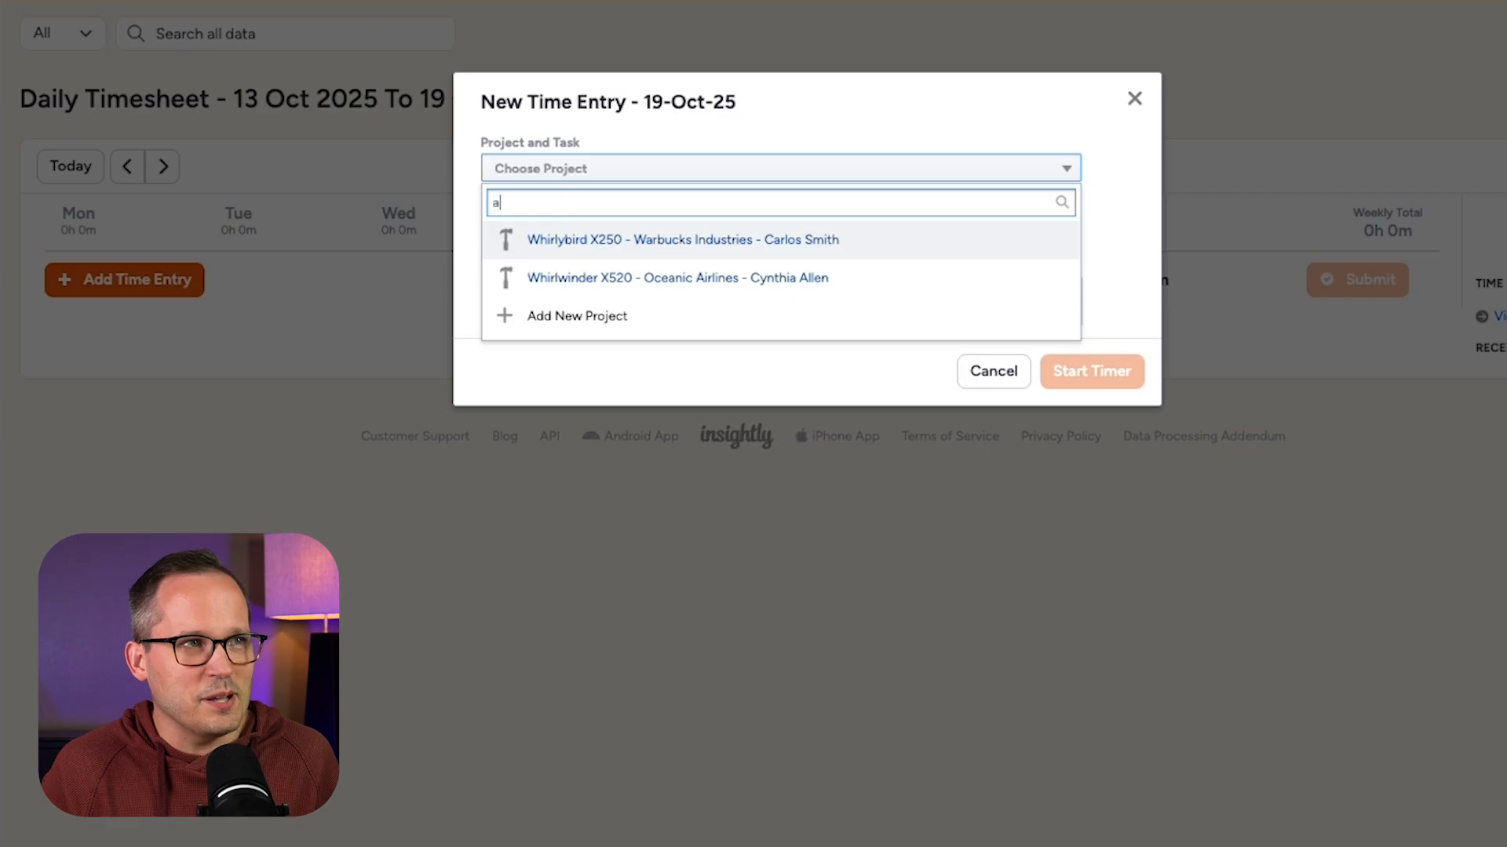
key(BackSpace)
text(d)
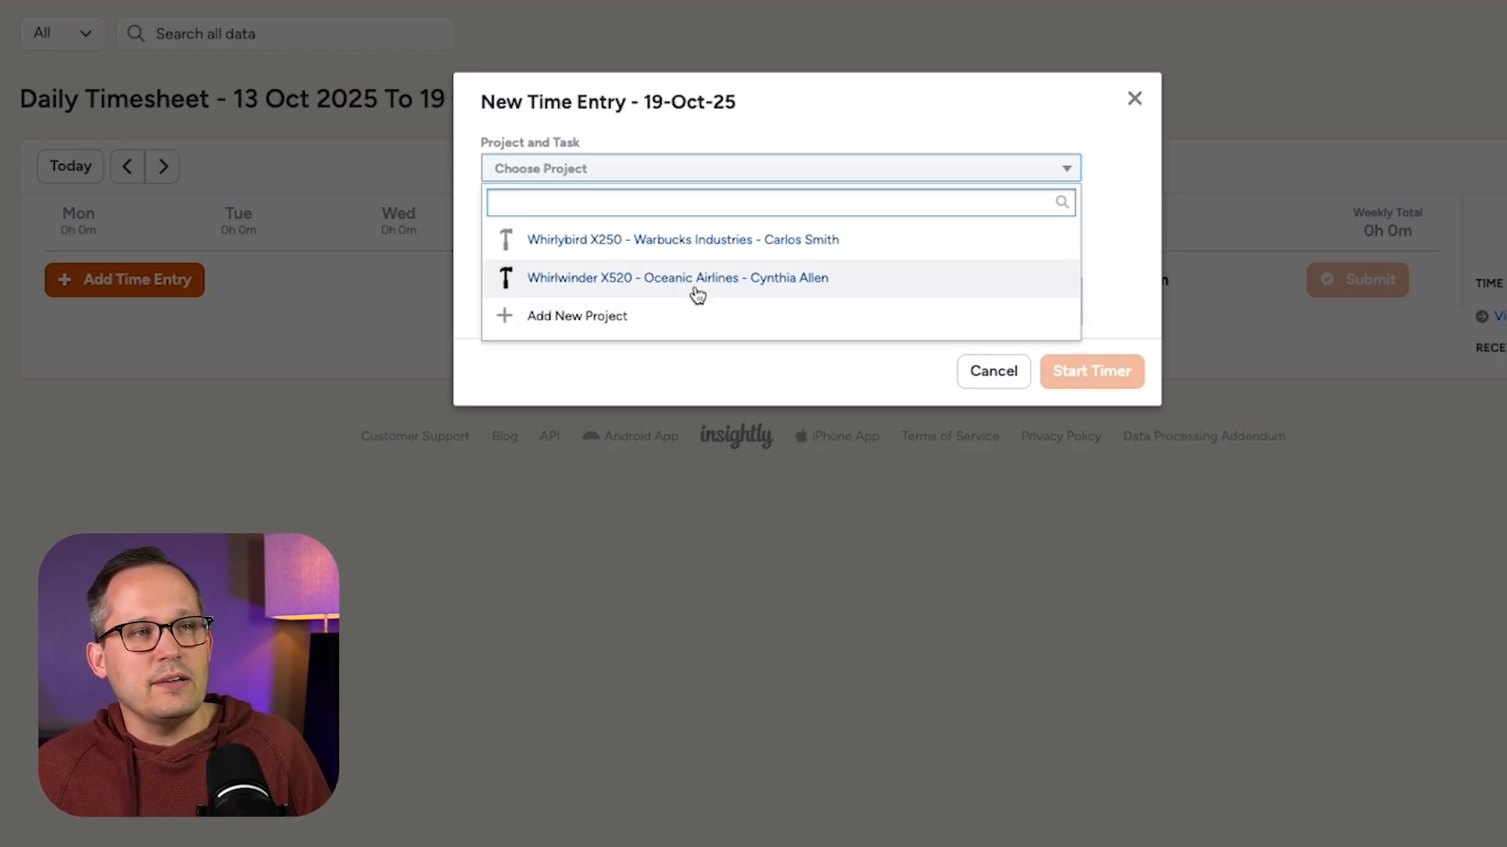
click(1112, 190)
Search the tasks for the time entry and assign the task "4. Save your emails"
click(784, 223)
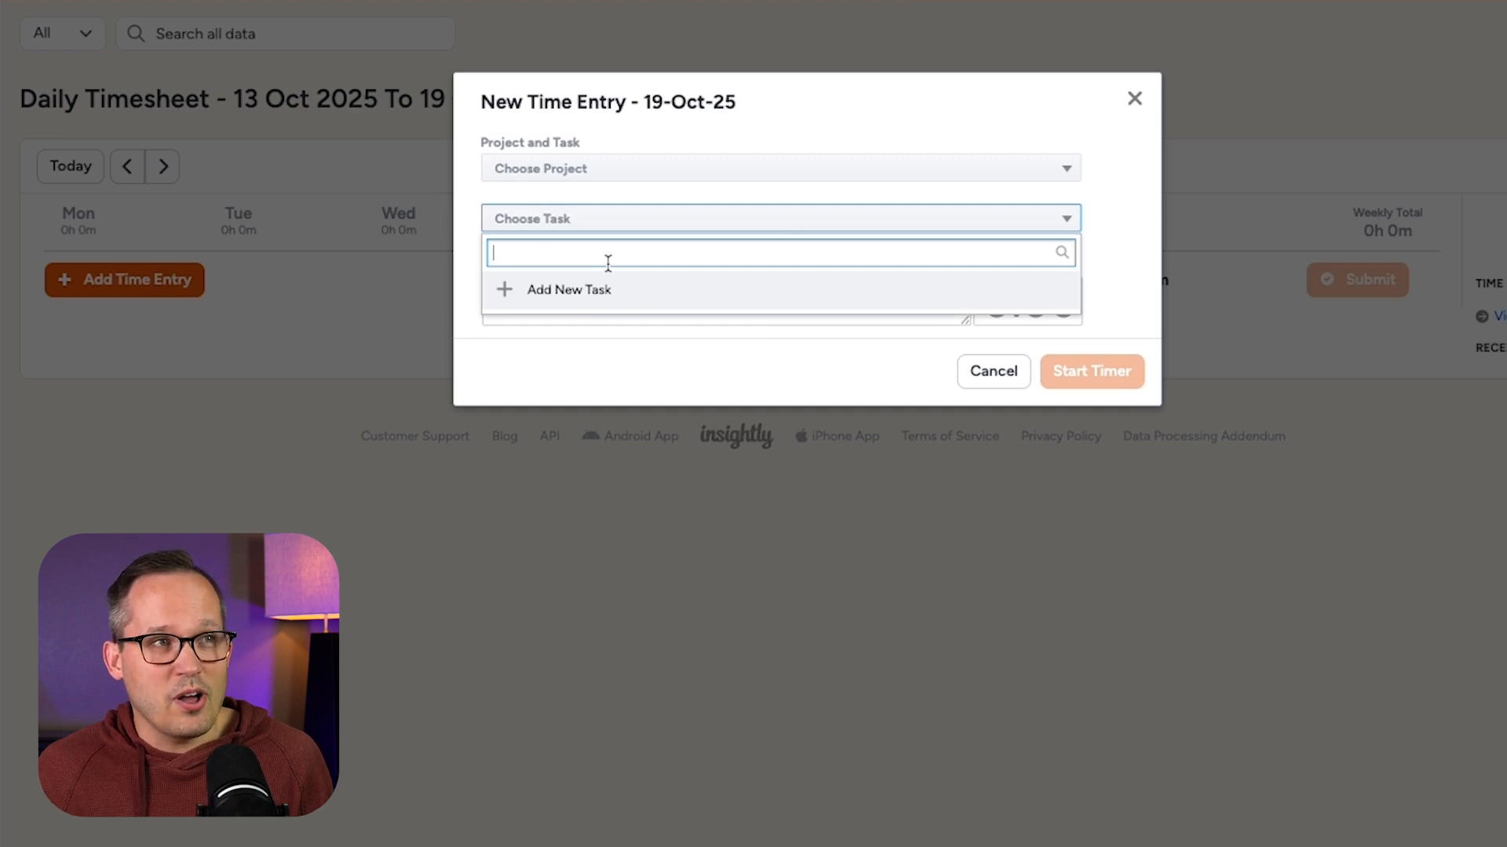
text(a)
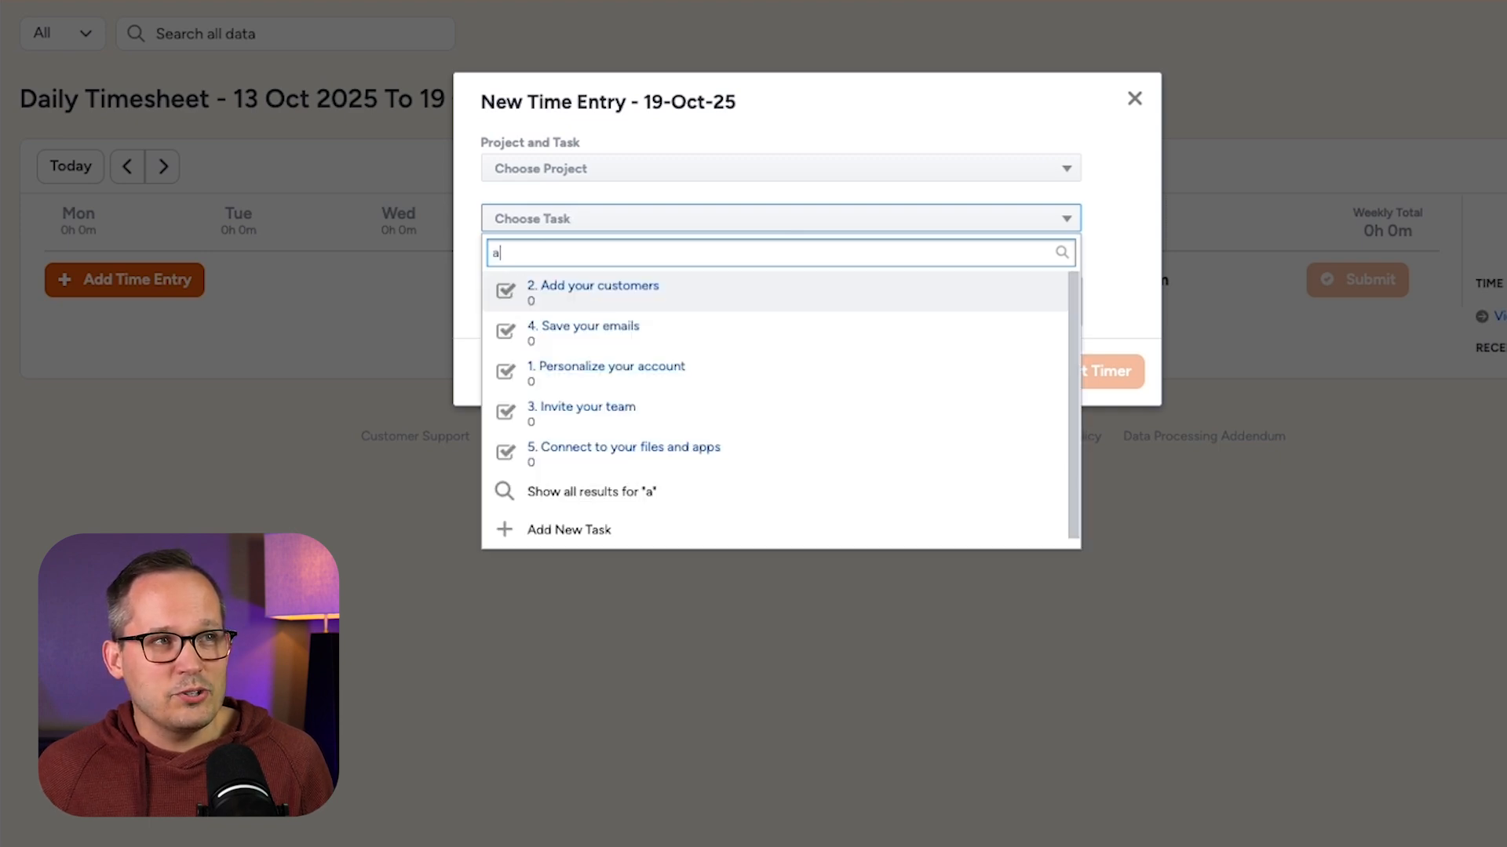
key(BackSpace)
text(s)
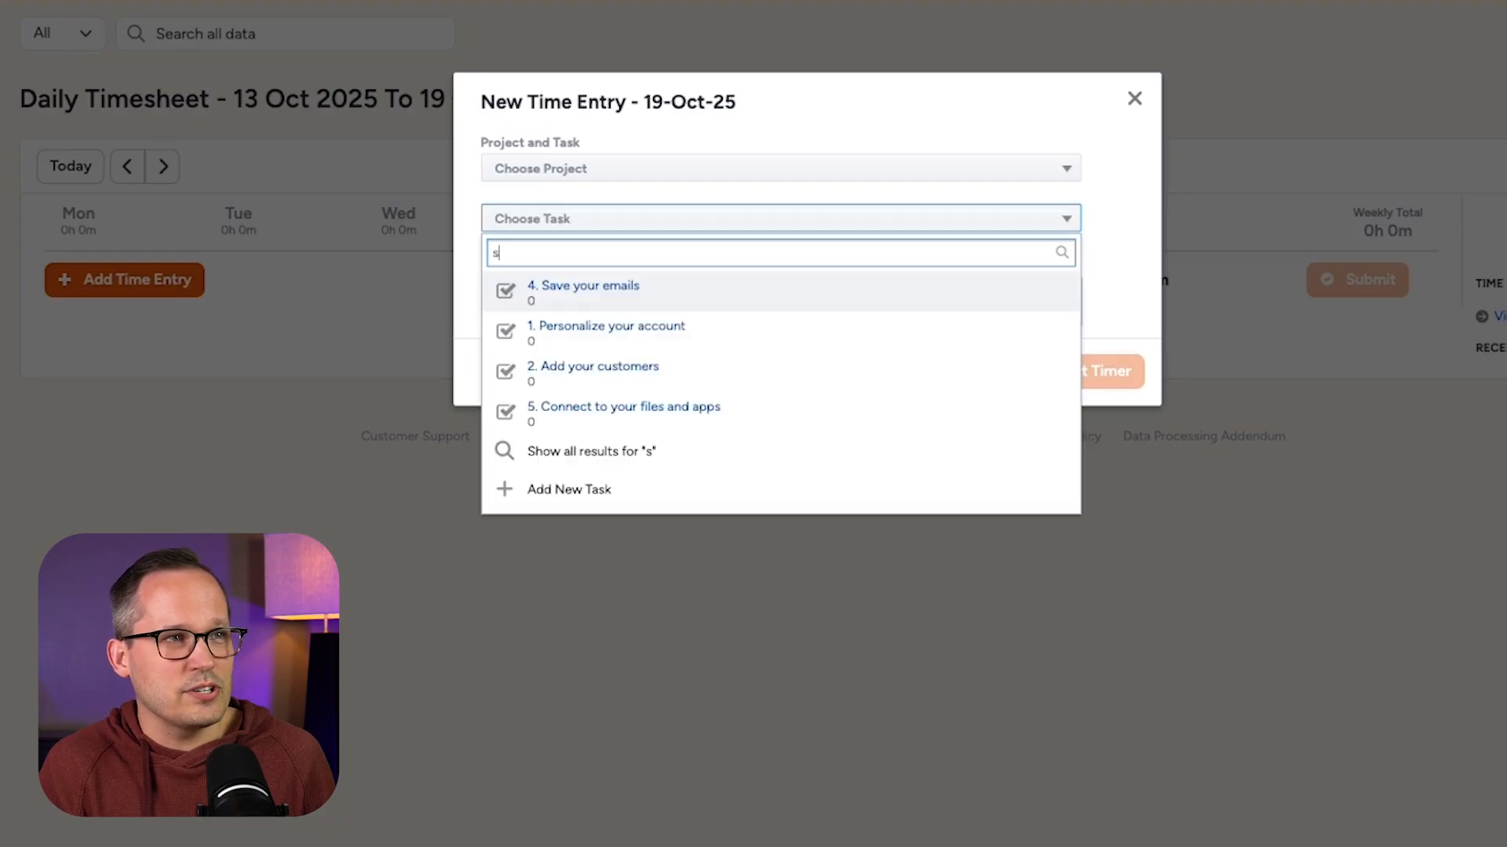
key(BackSpace)
text(s)
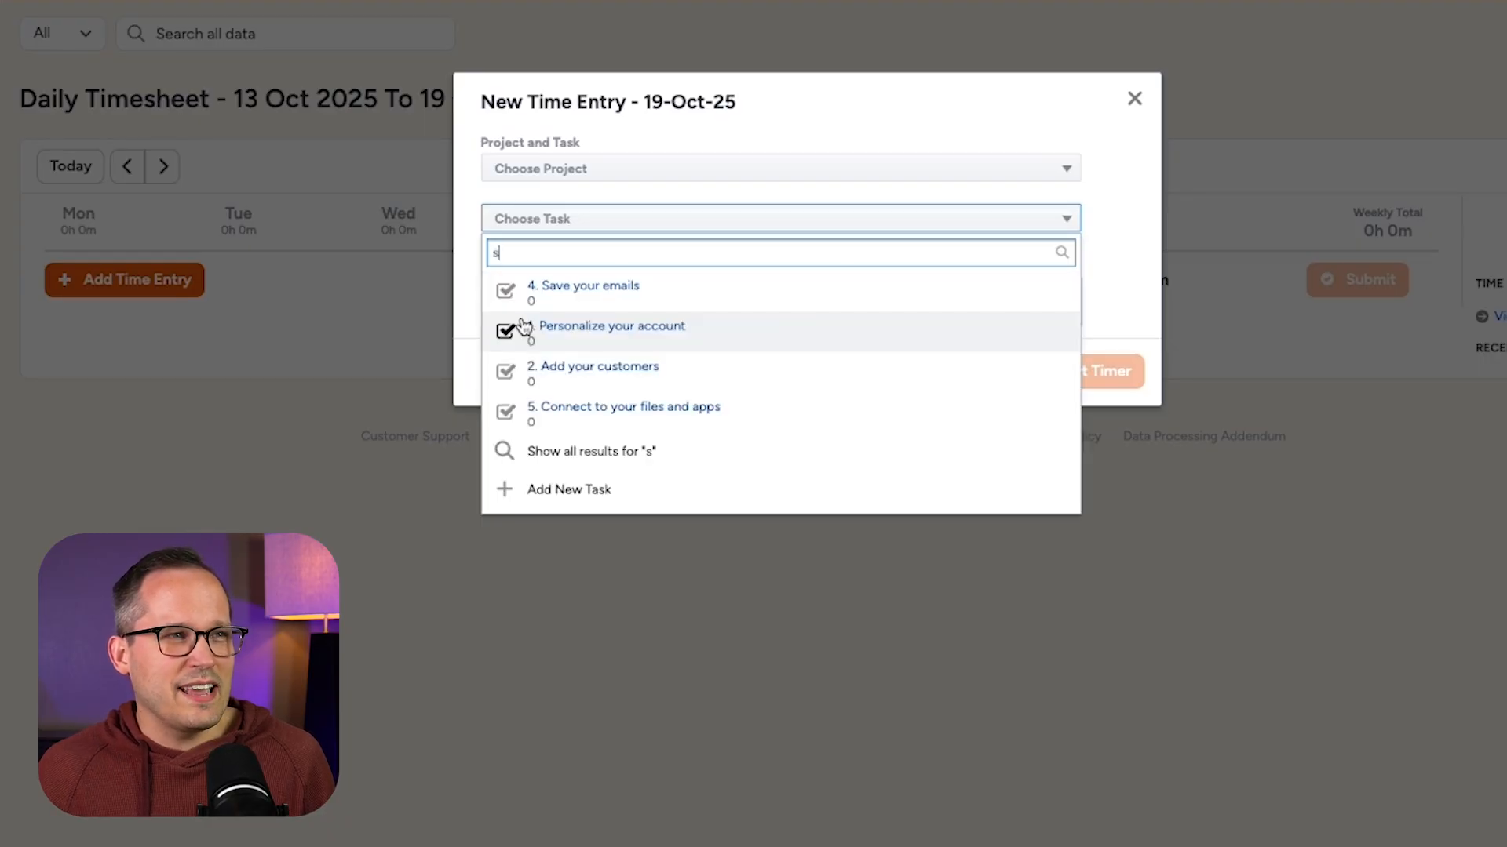
click(550, 302)
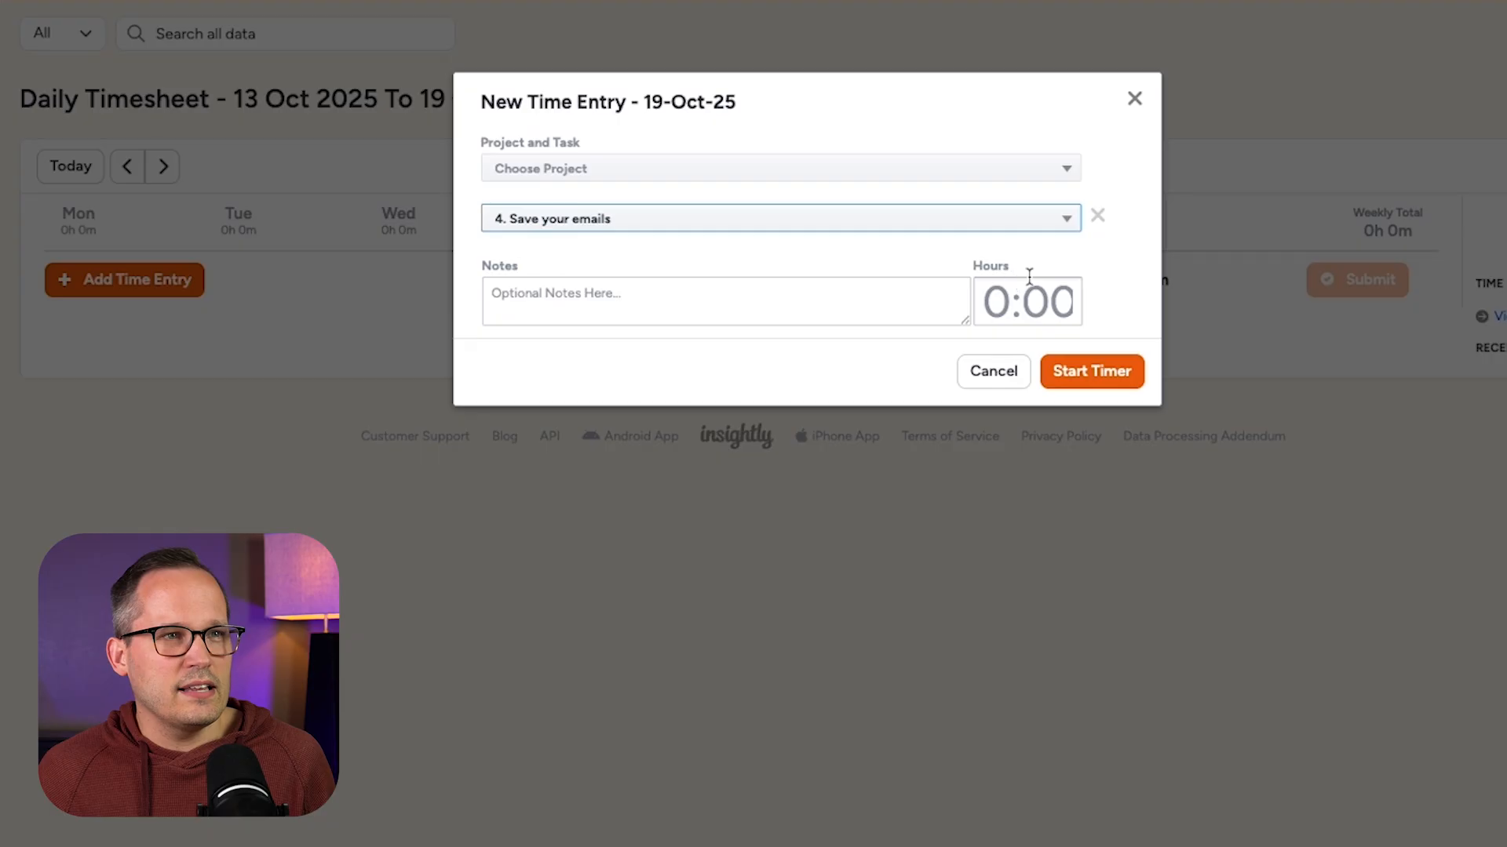
Start the timer for the "4. Save your emails" time entry and stop it again
click(1037, 302)
click(1092, 372)
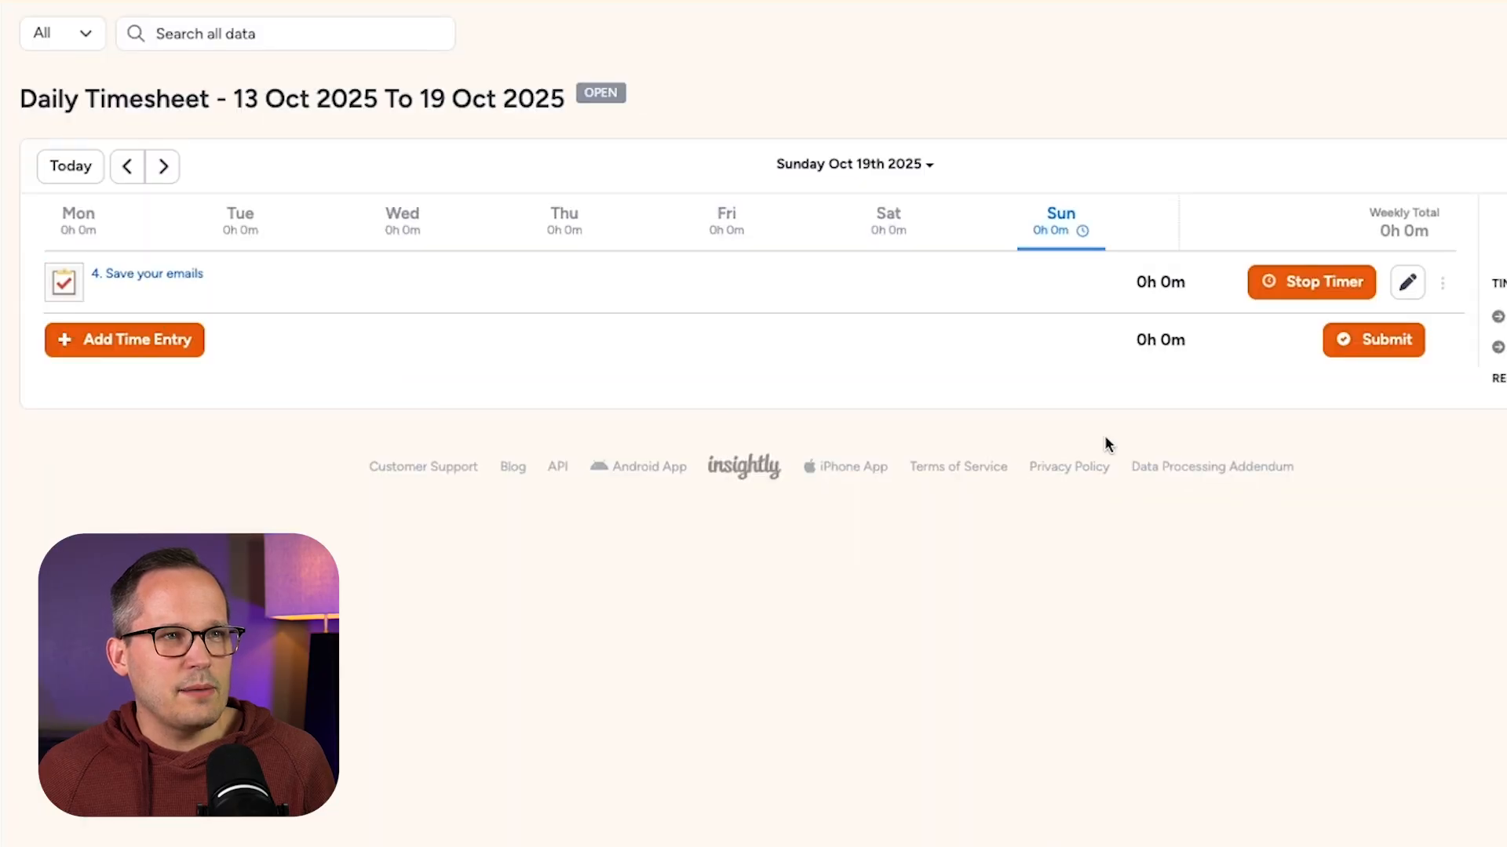
click(1317, 291)
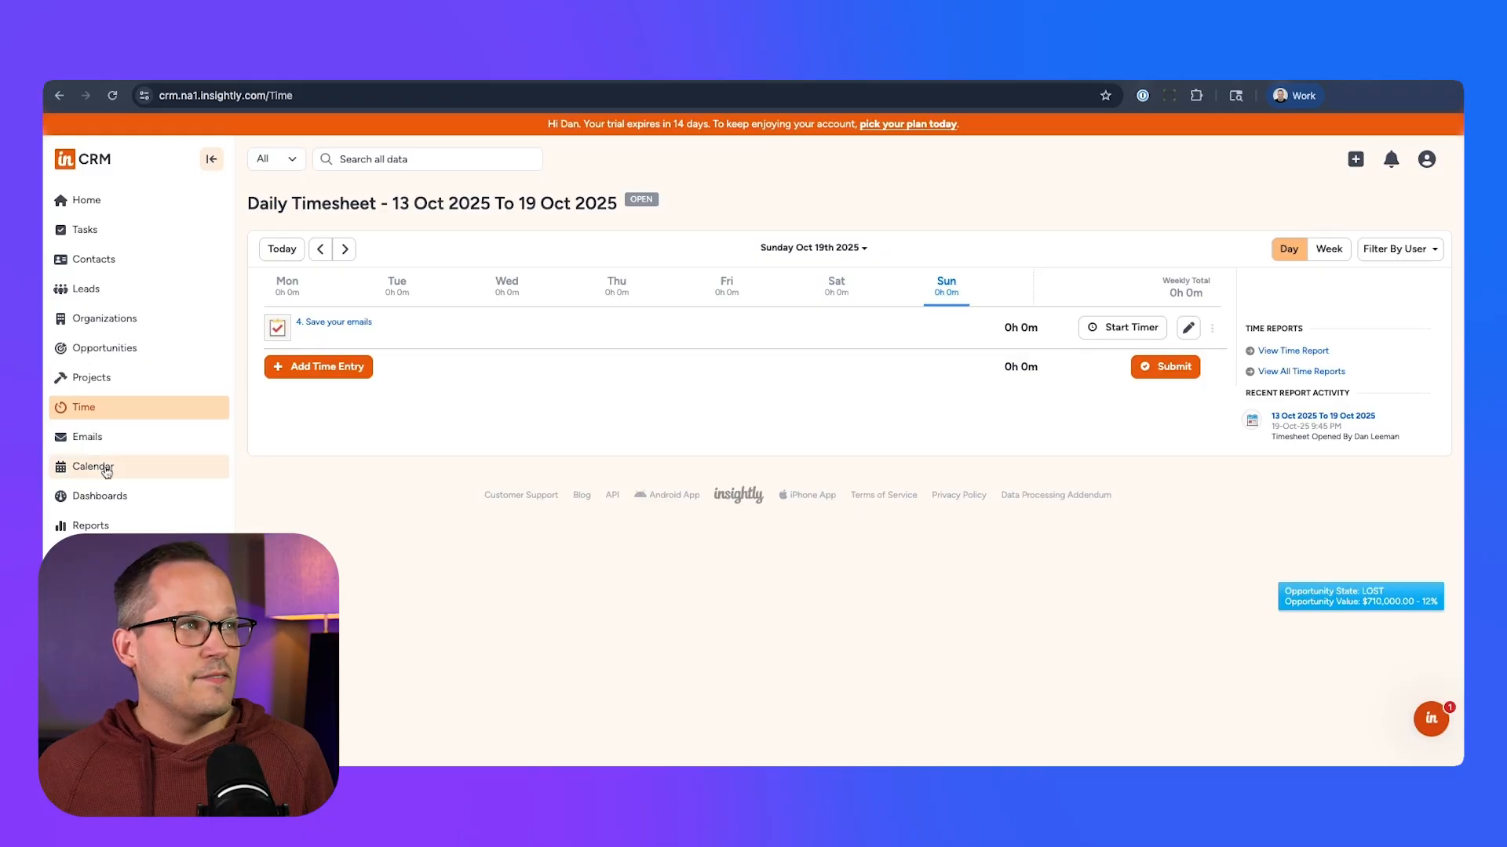
Open the Sales Pipeline Funnel card from the home Opportunities Dashboard and examine its funnel chart and value table
click(132, 202)
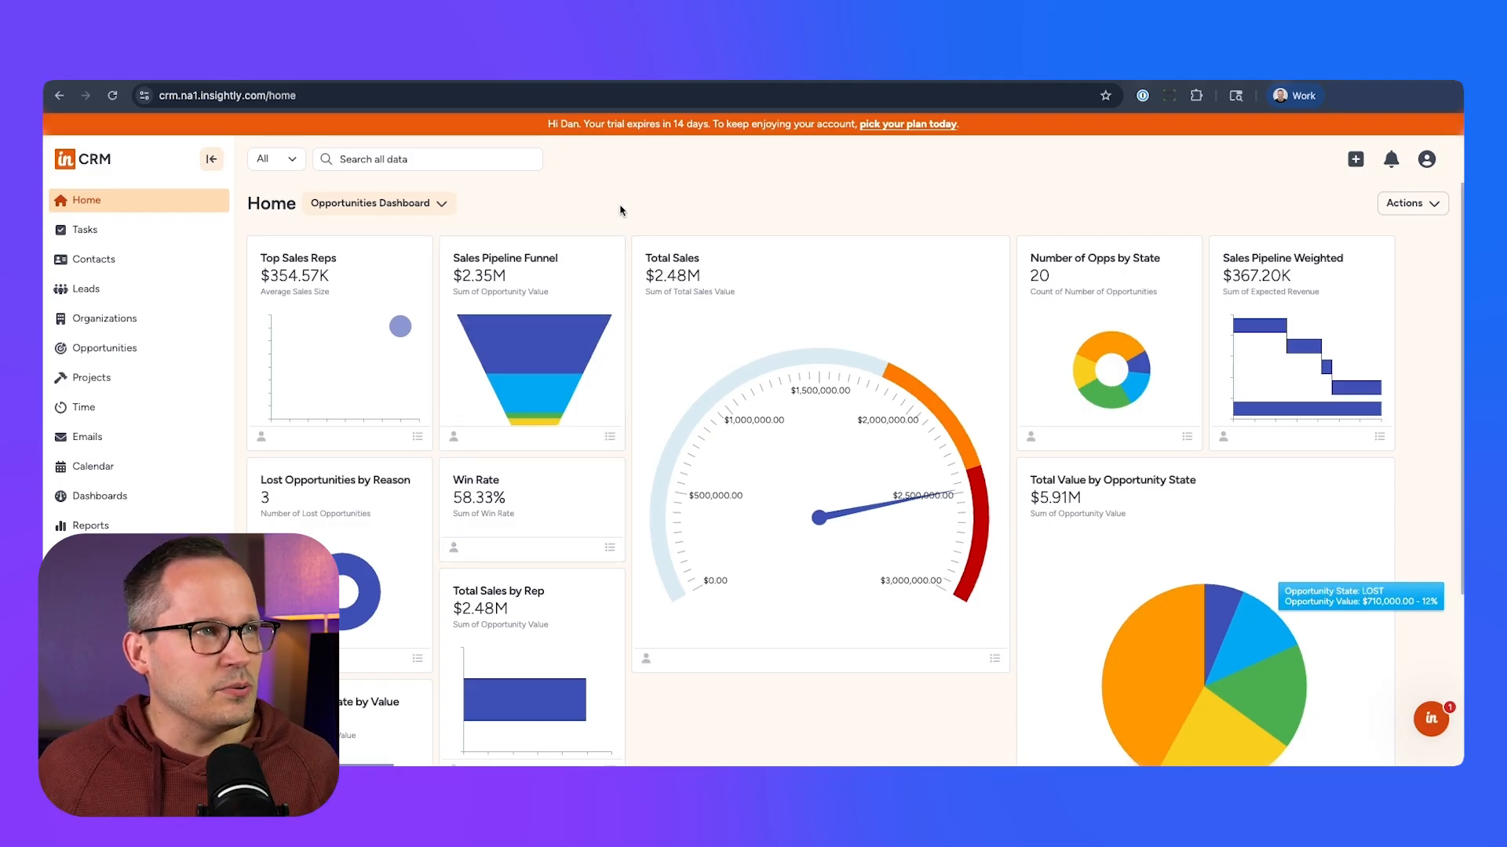
mouse_move(575, 320)
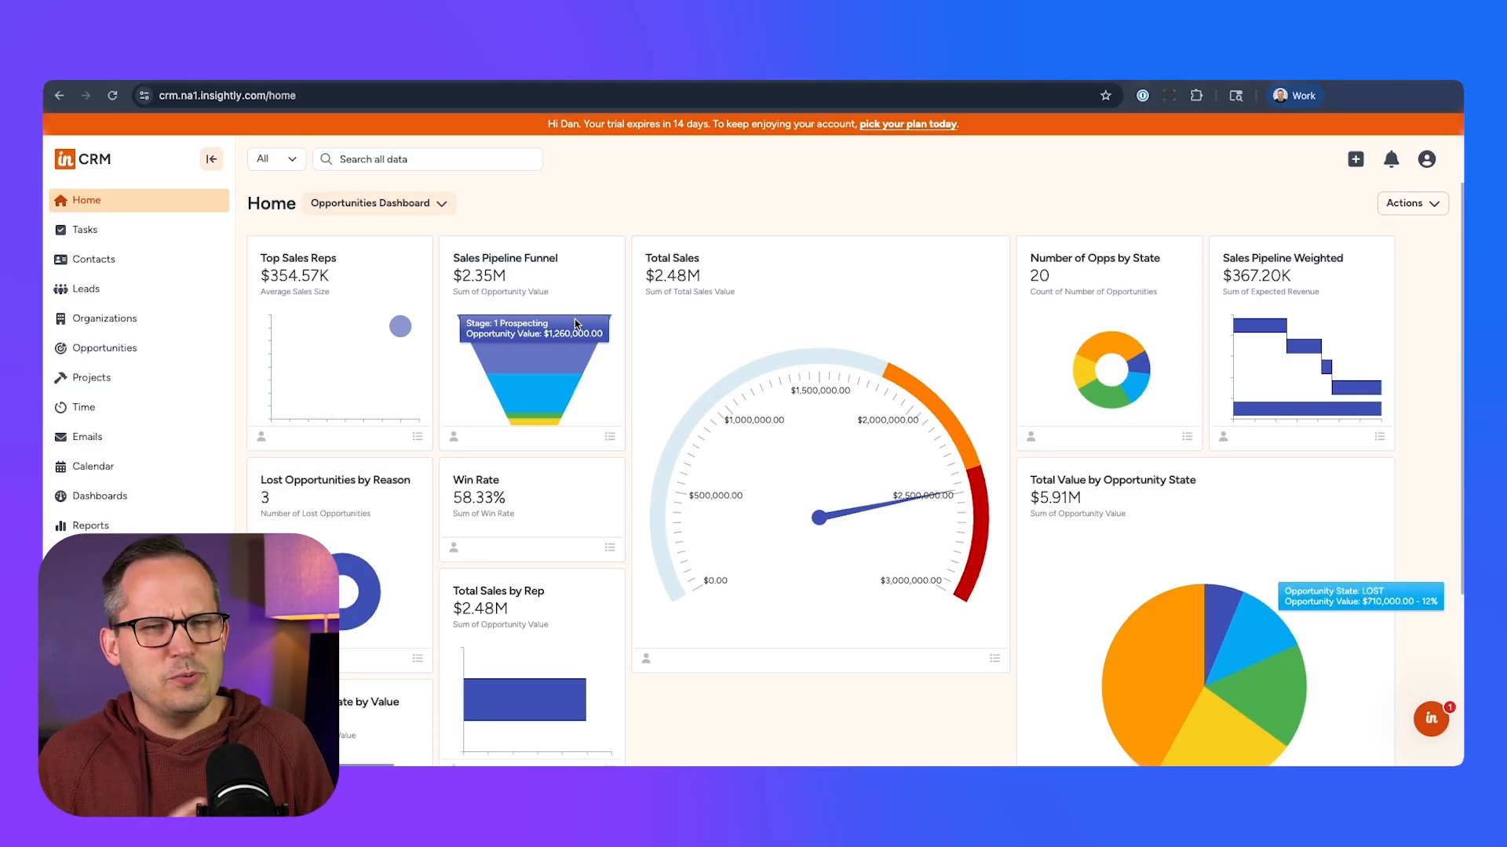
click(541, 343)
scroll(763, 448, down, 1)
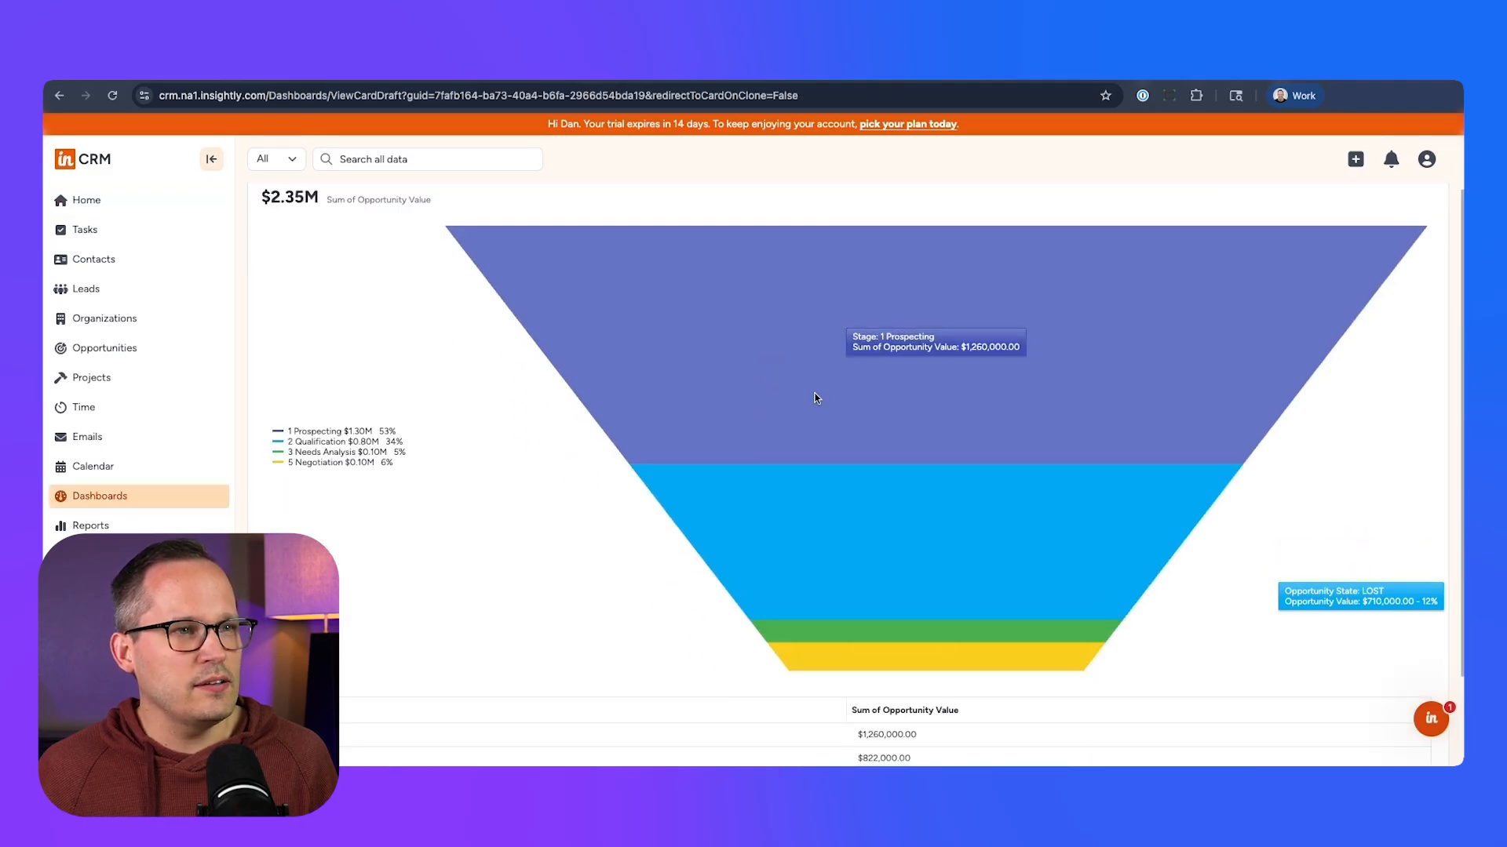
scroll(1138, 302, up, 1)
scroll(1128, 260, down, 3)
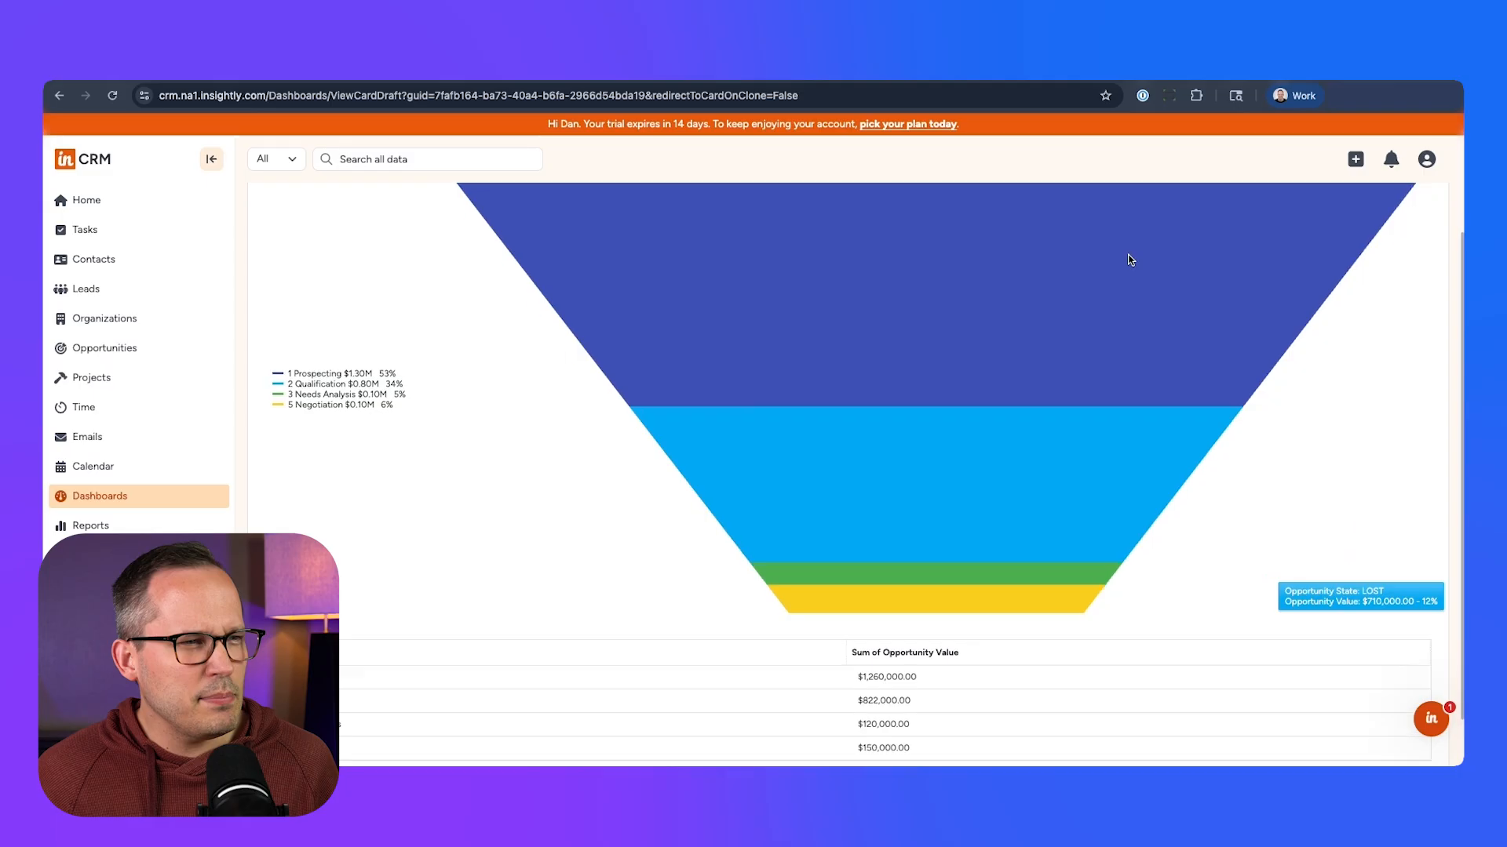
scroll(1053, 467, up, 3)
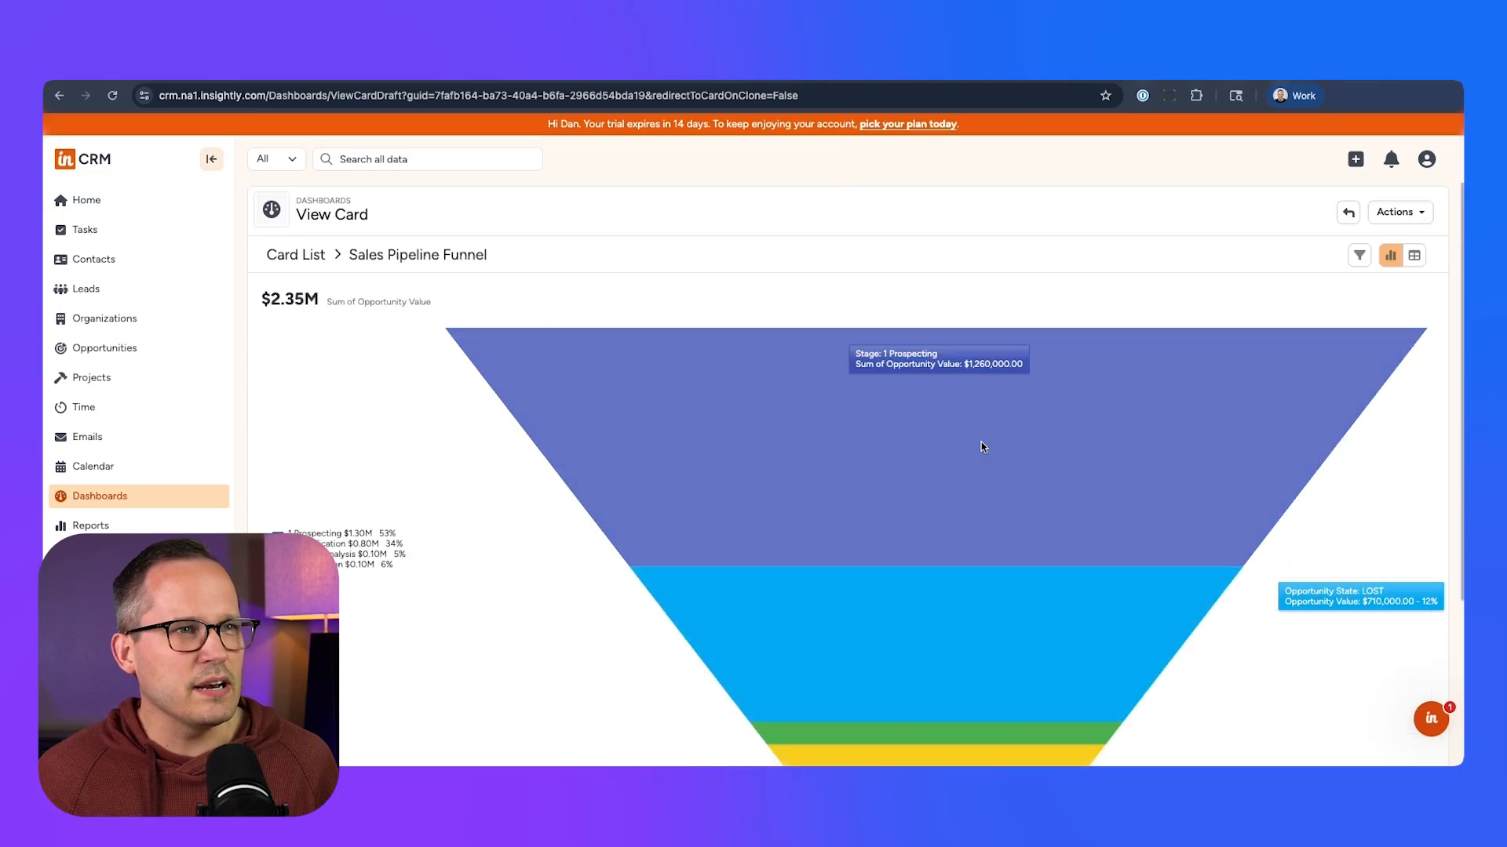
scroll(986, 628, down, 3)
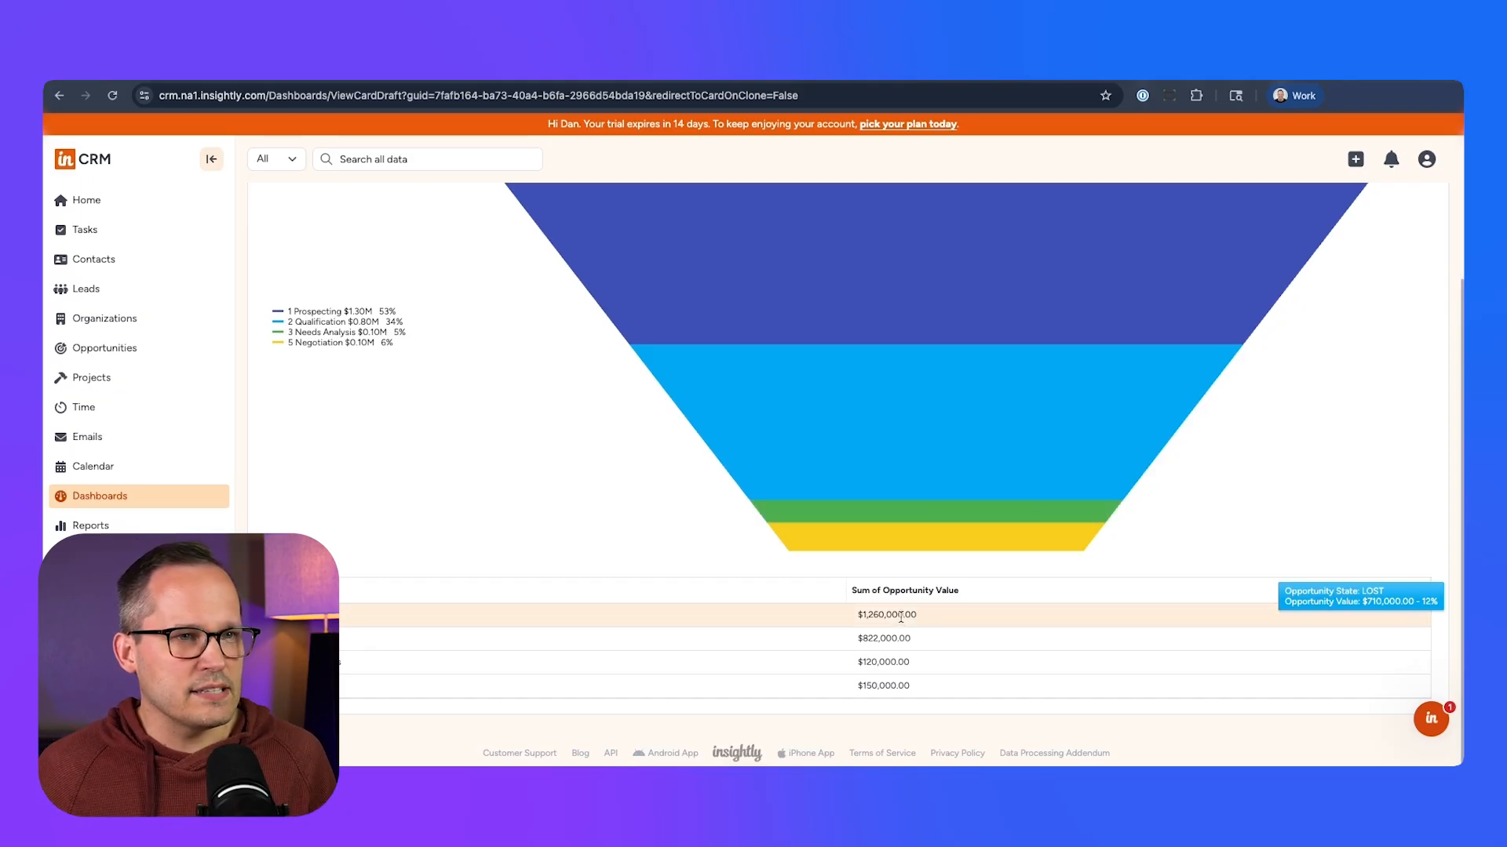
Start a new card on My Dashboard and look through the available chart types
scroll(909, 676, up, 3)
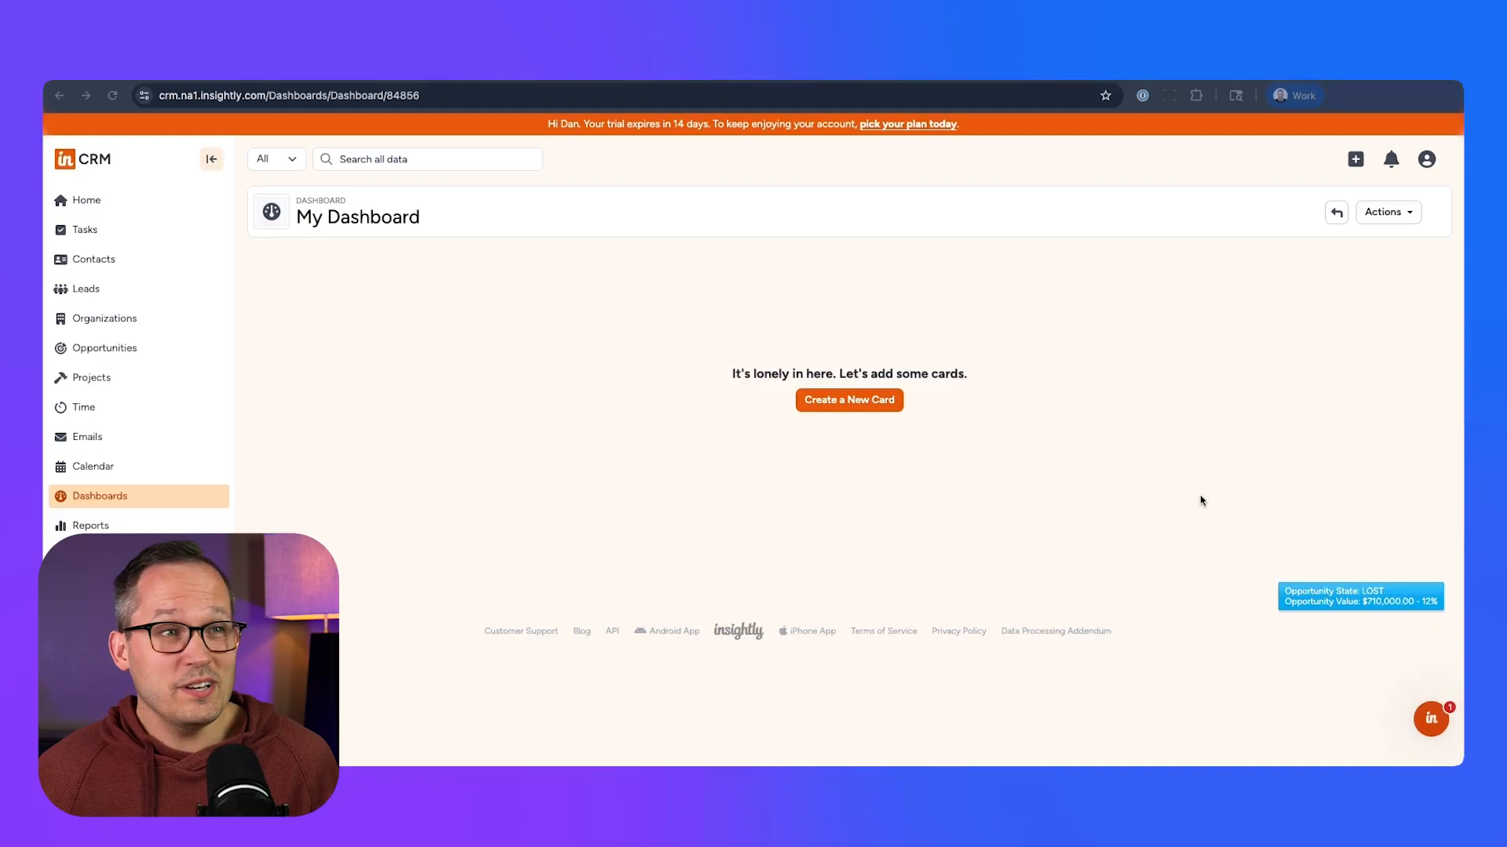
click(867, 402)
scroll(922, 469, down, 1)
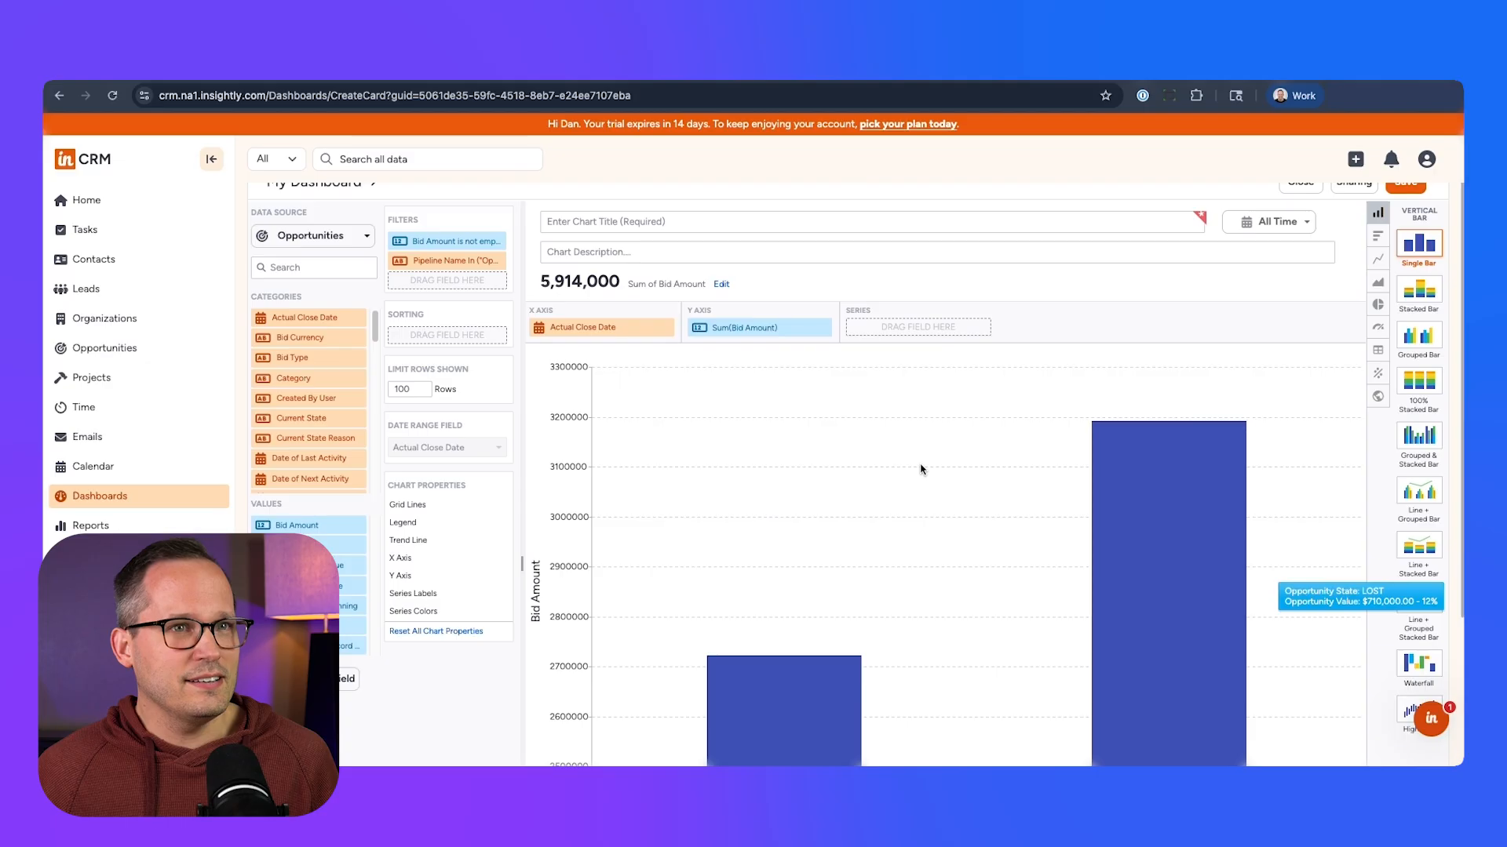
scroll(922, 469, up, 1)
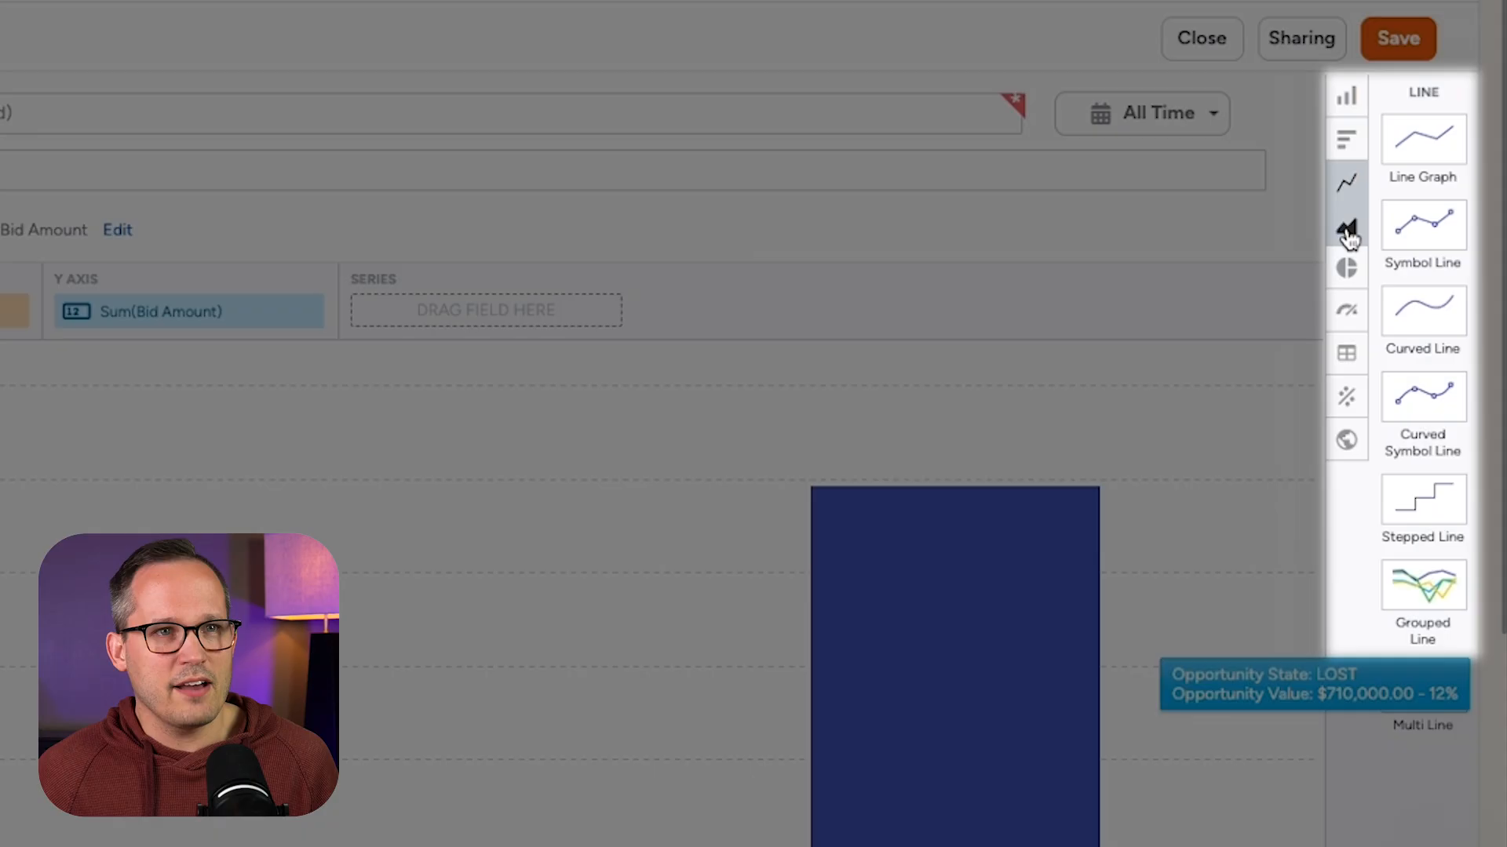
mouse_move(1350, 298)
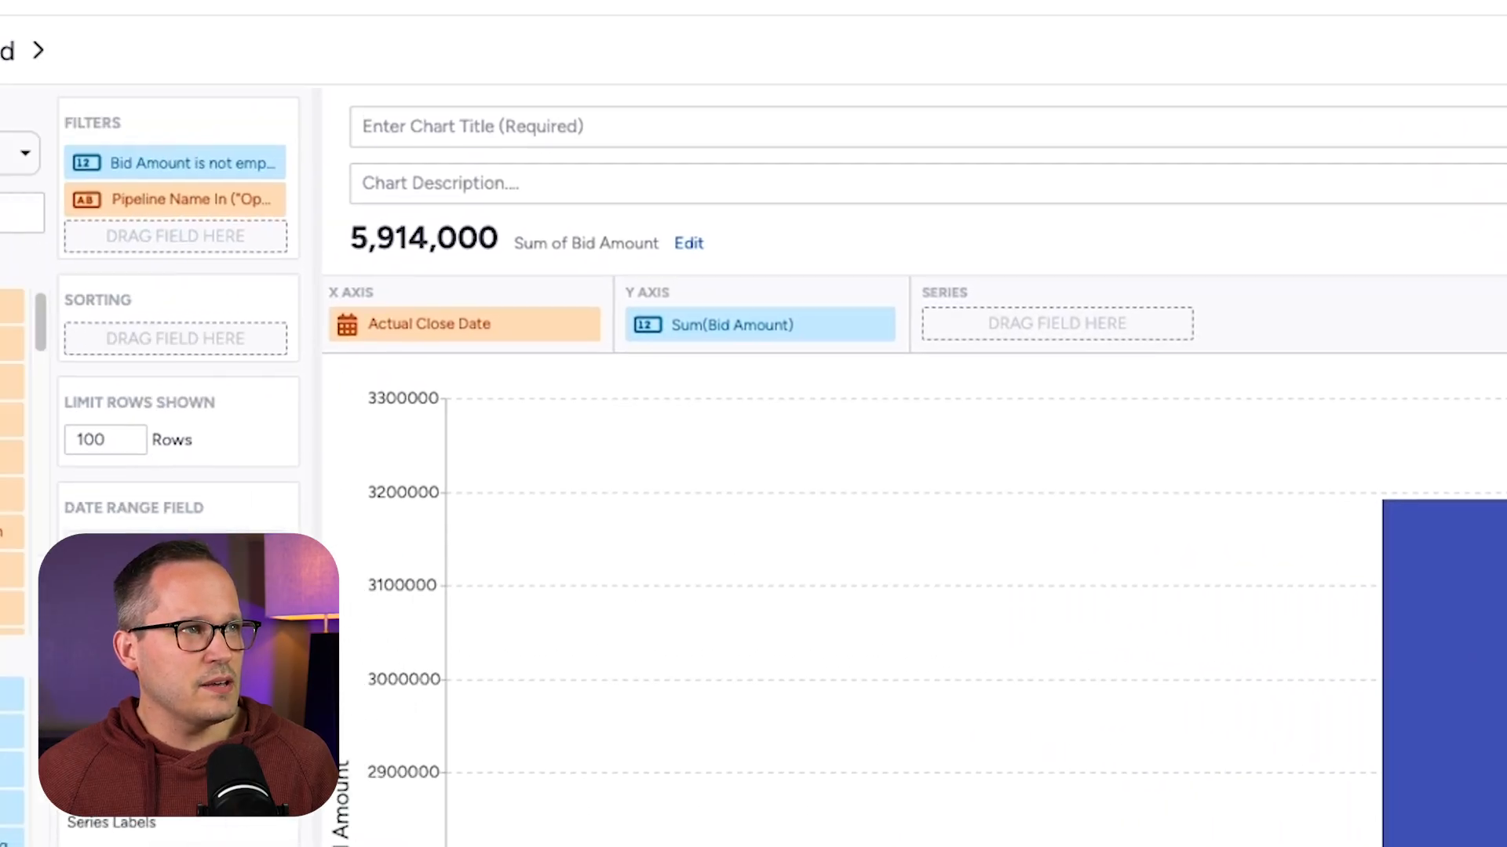
Examine the new card's data source options and the category and value fields available for Opportunities
click(430, 224)
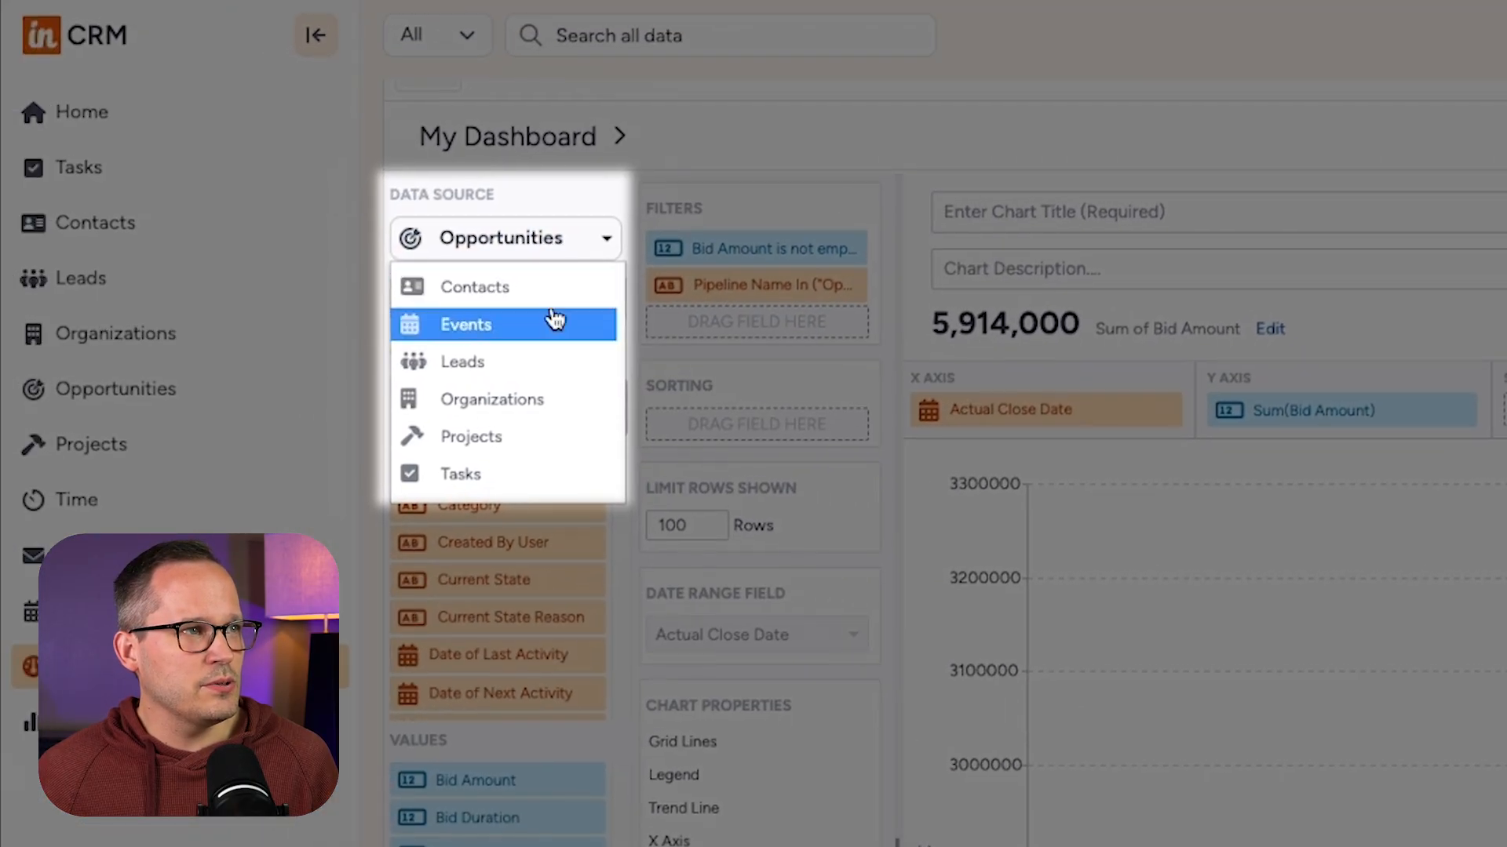
click(556, 201)
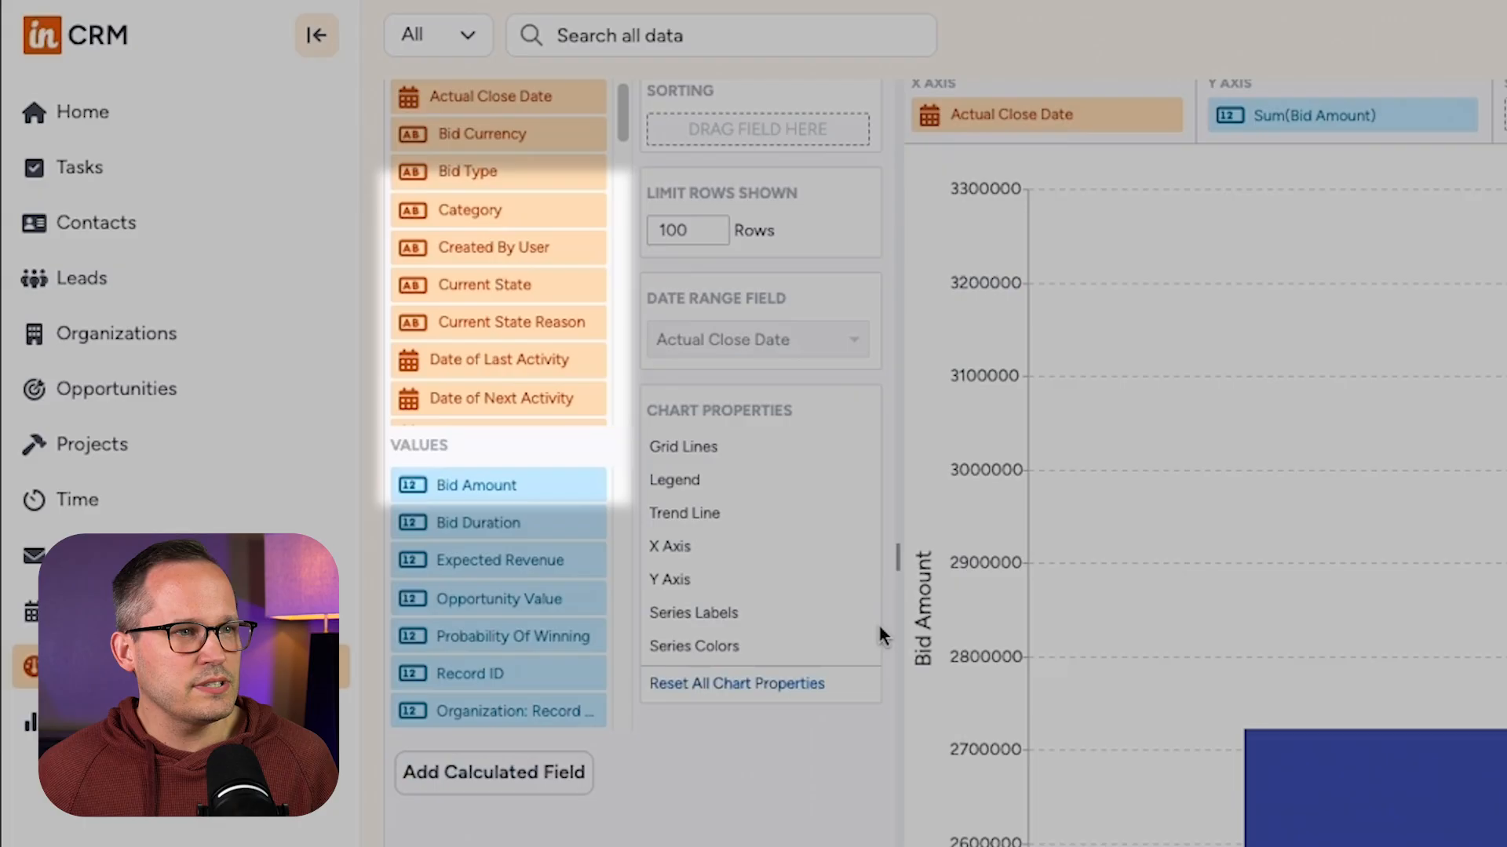
scroll(879, 625, up, 3)
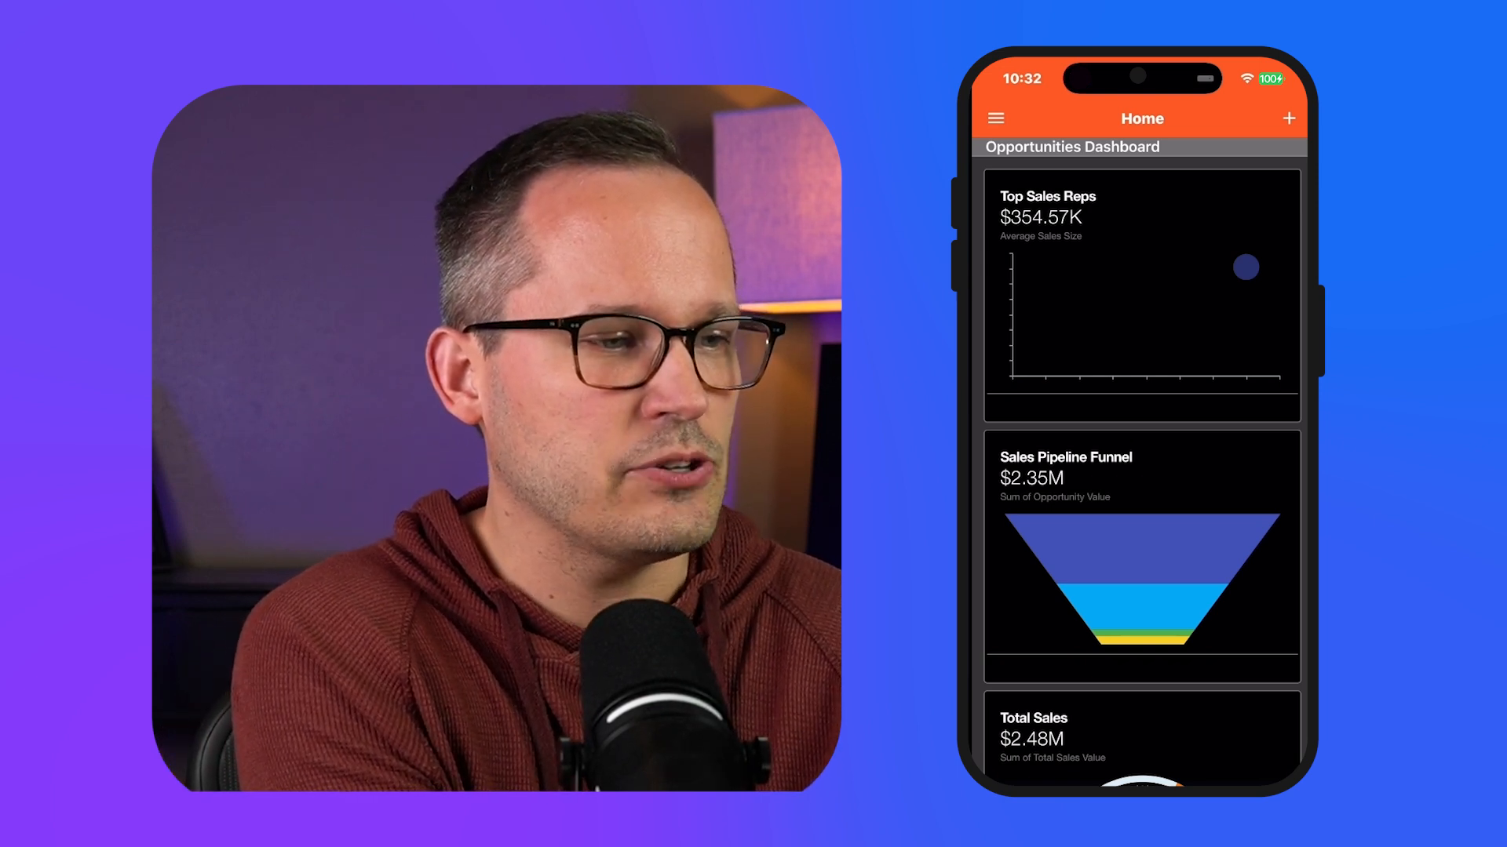
Switch to the Insightly mobile app and look through the cards of the Opportunities Dashboard on the home screen
scroll(1142, 470, down, 5)
scroll(1142, 470, down, 1)
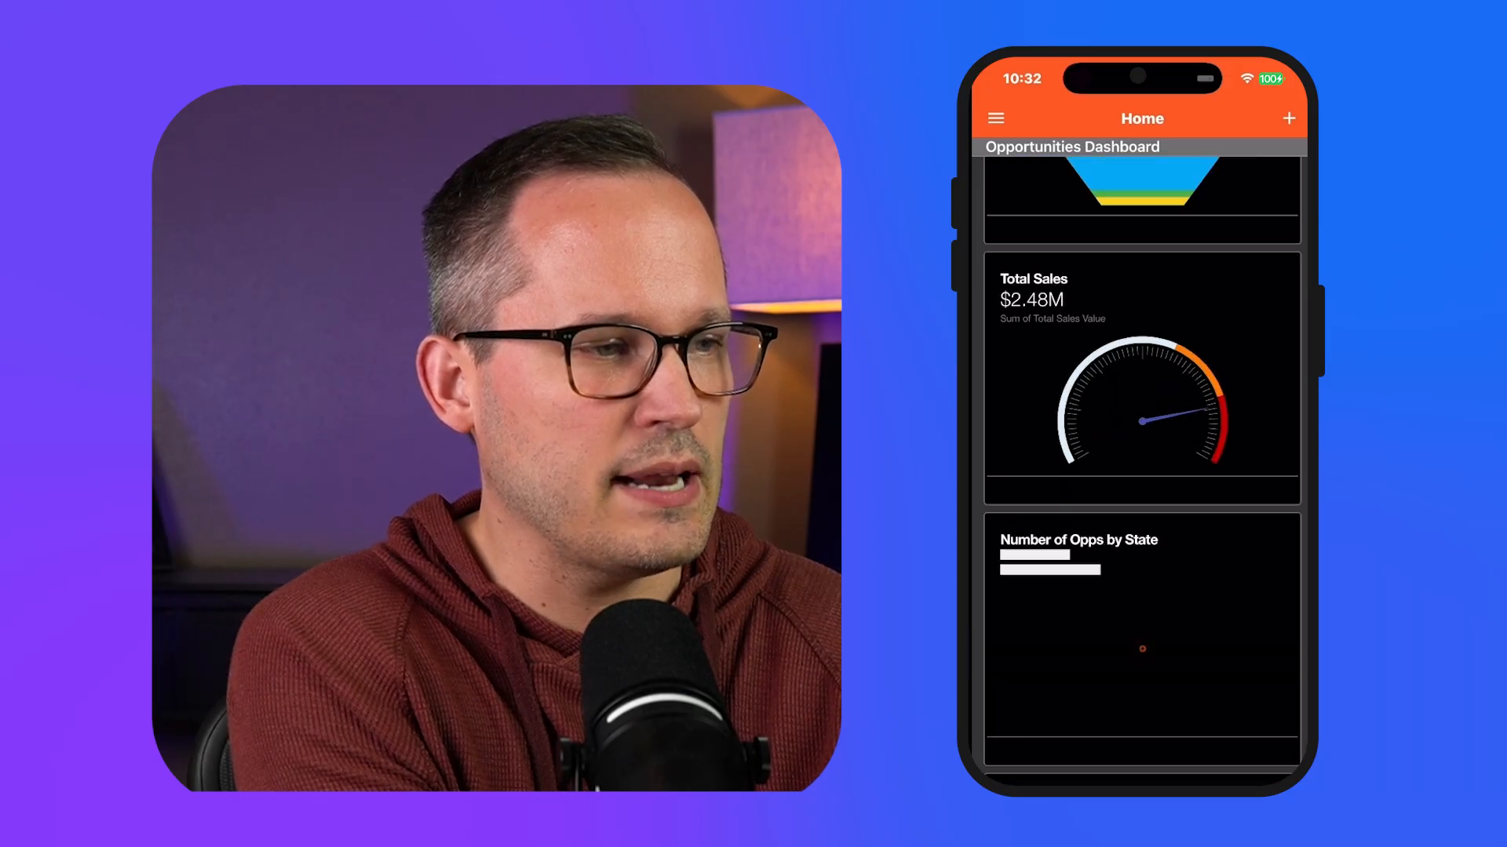
scroll(1141, 470, up, 6)
Open the contact from Clampett Oil and Gas, Singapore in the mobile contacts list and look through its details
click(995, 118)
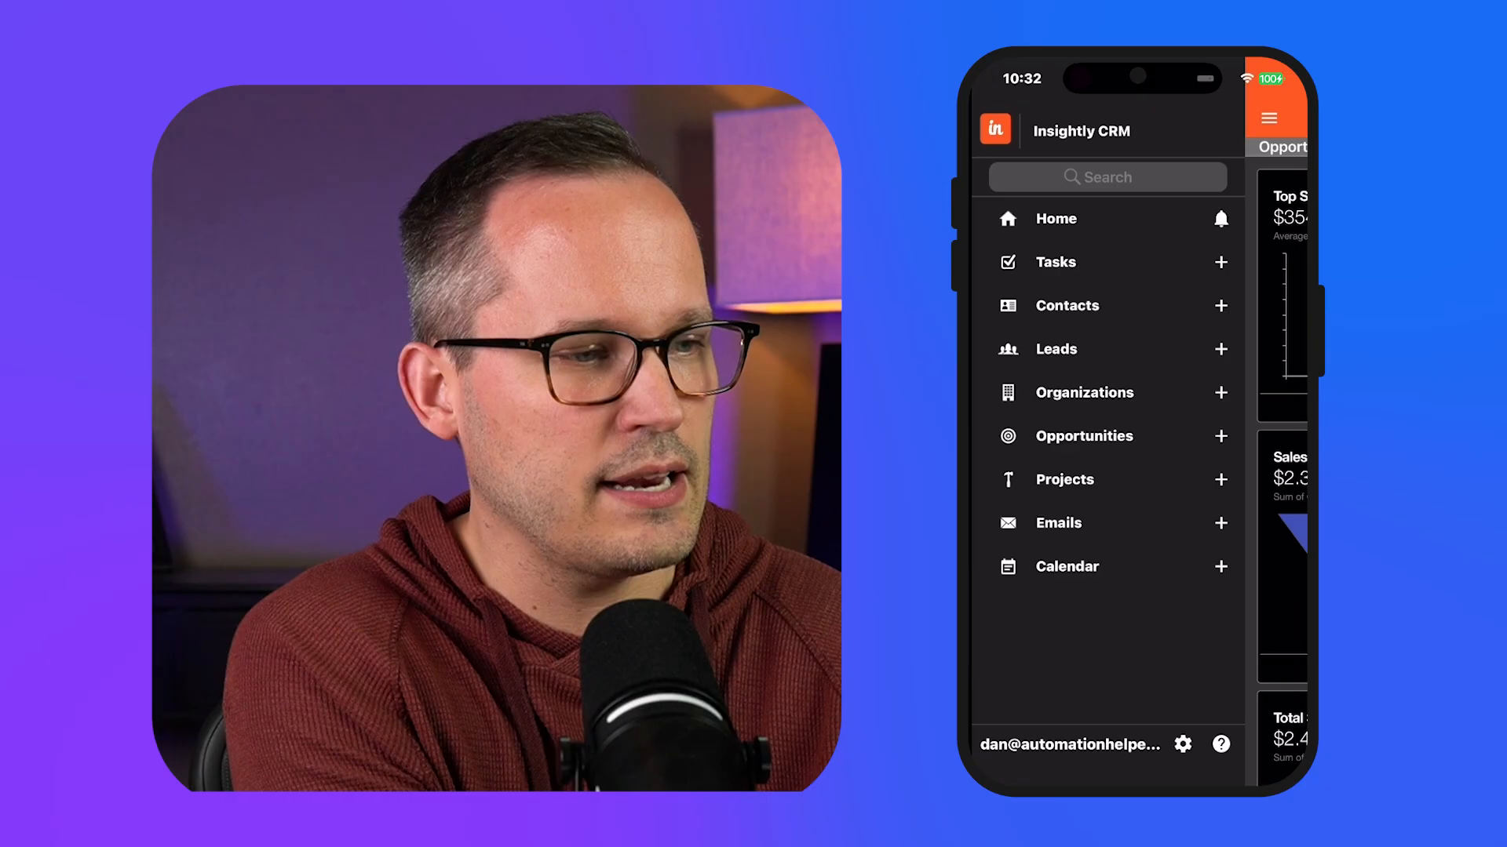
click(1067, 306)
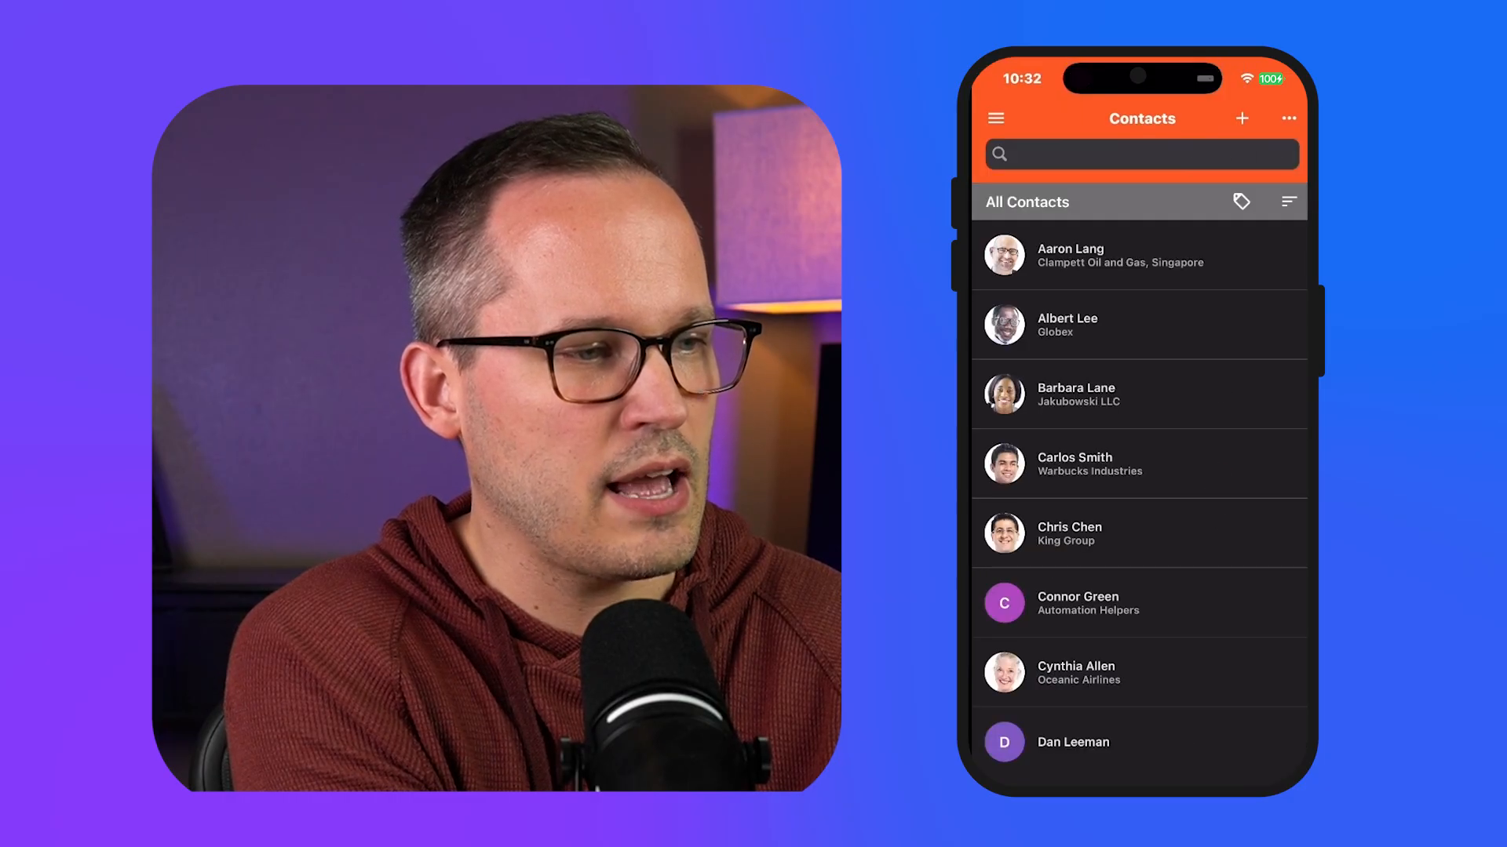
click(1099, 255)
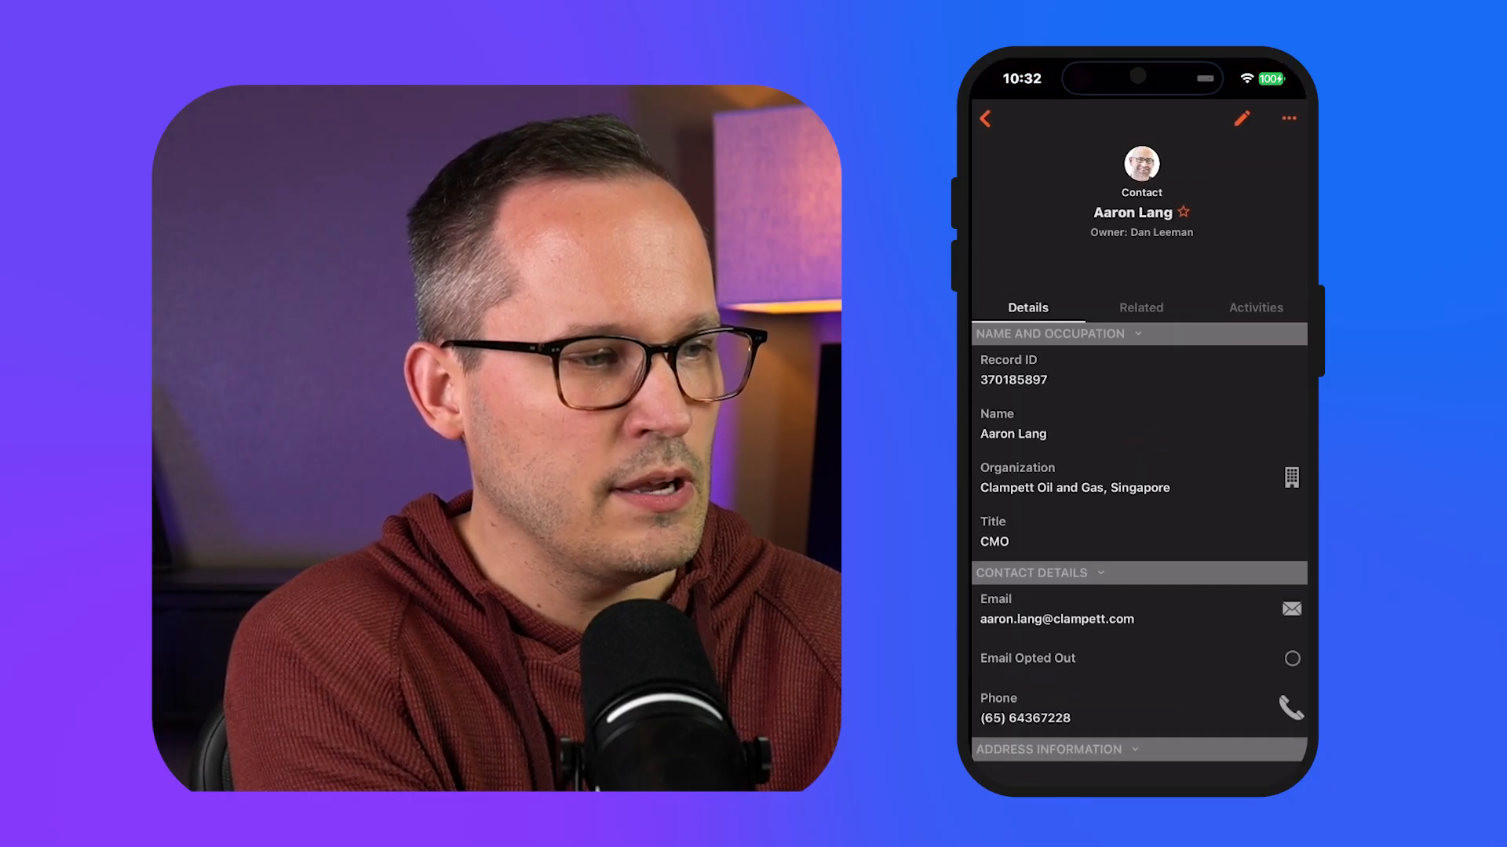
scroll(1139, 471, down, 5)
scroll(1139, 470, up, 5)
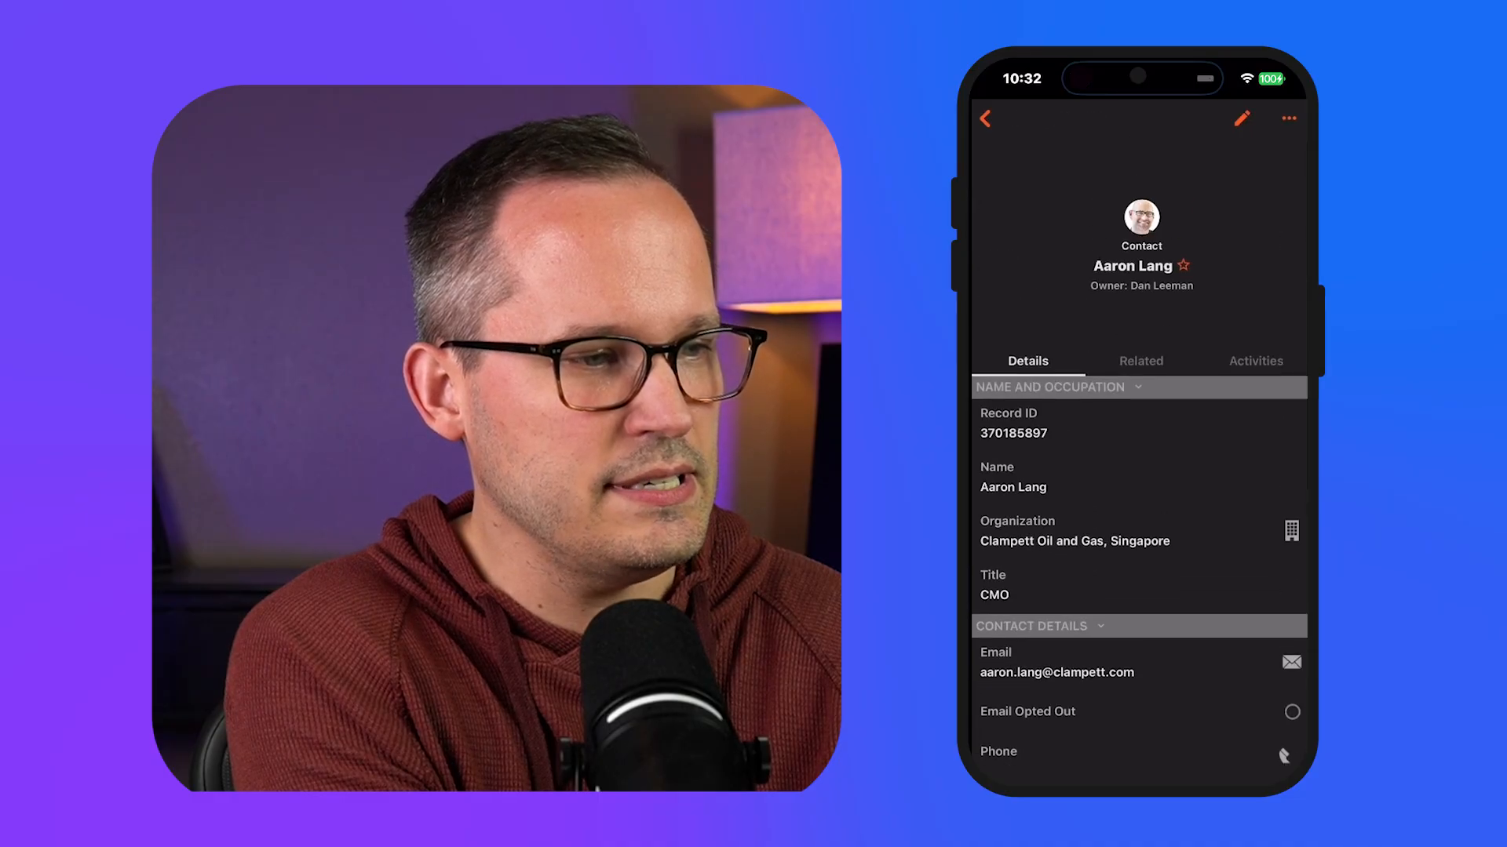
View the contact's related Whirligig G990 opportunity, check the contact's activities and return to its details
click(1141, 309)
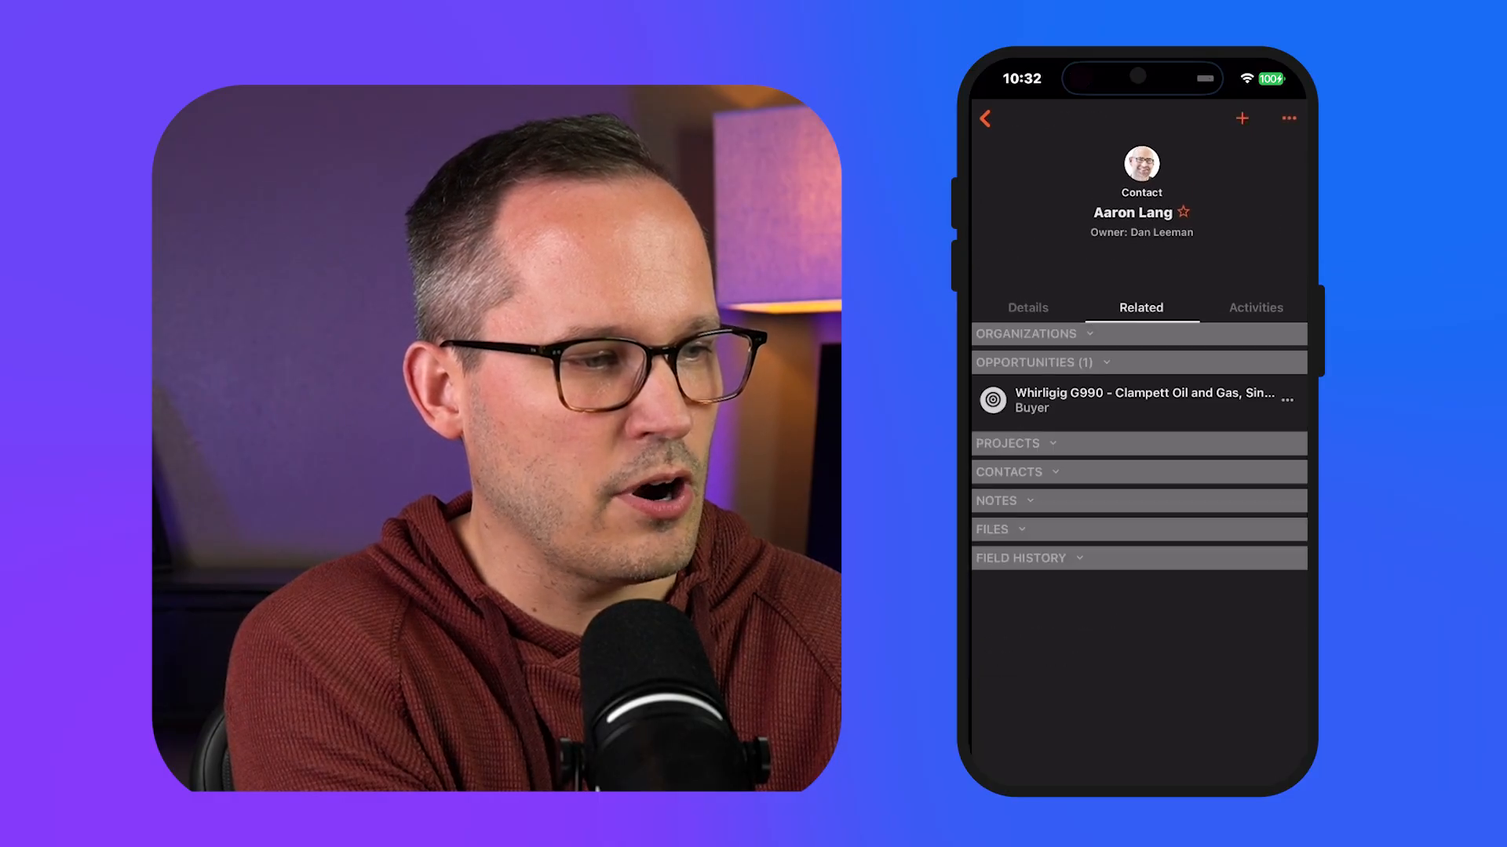
click(1130, 400)
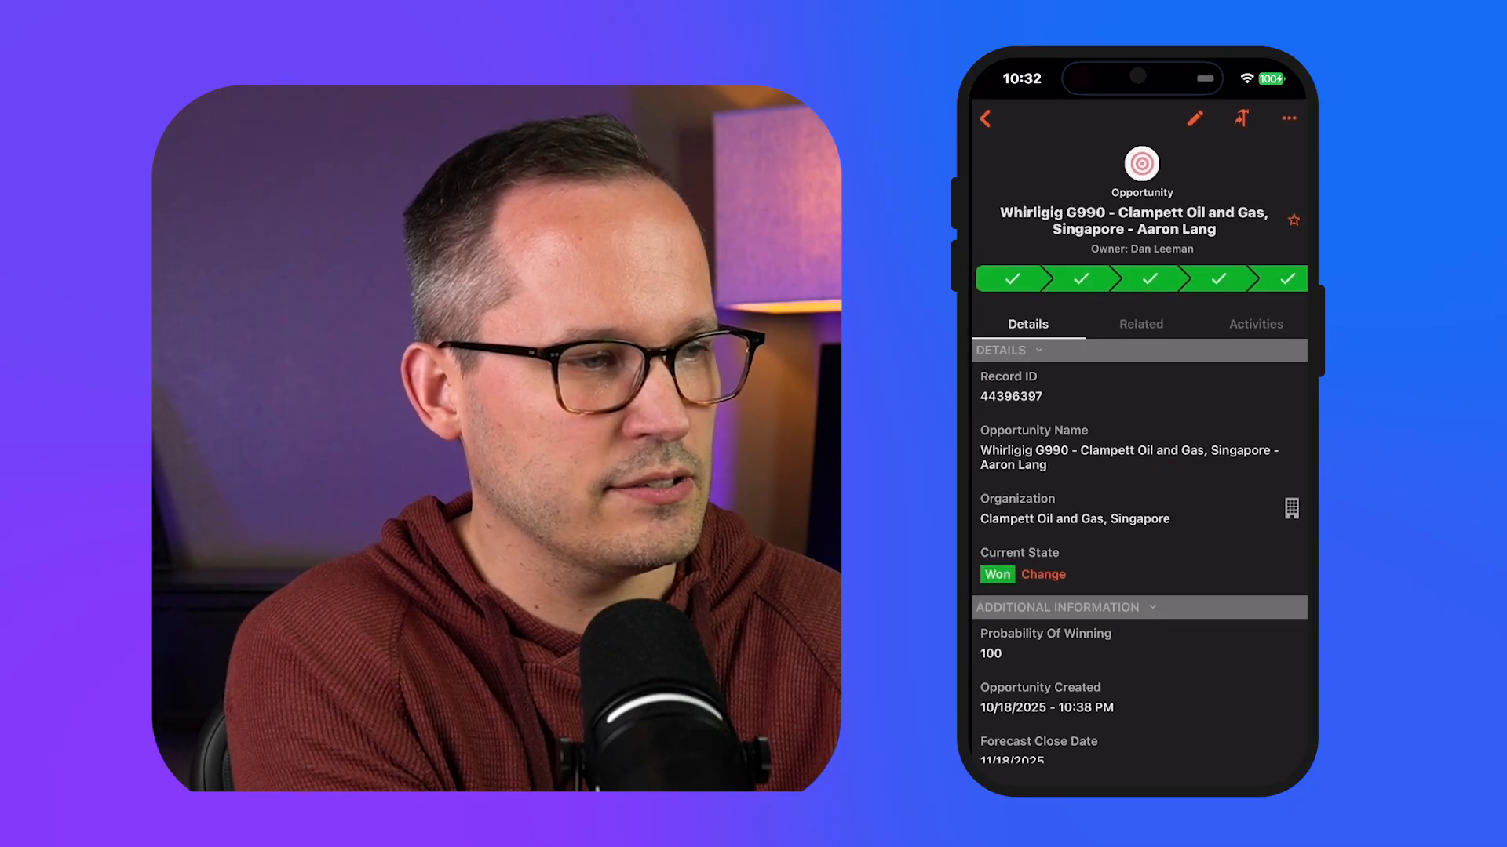
click(985, 119)
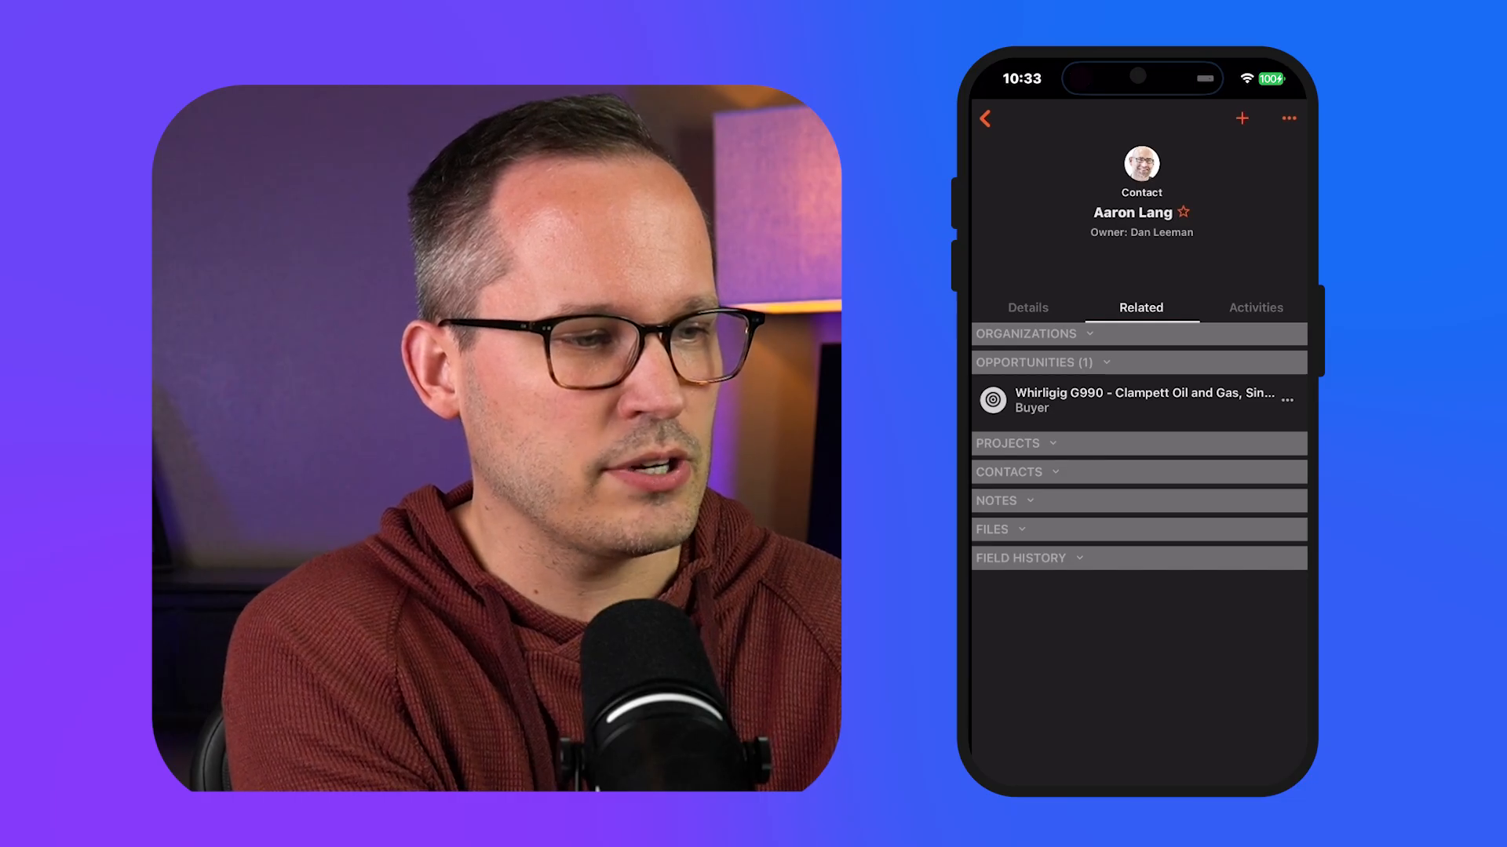
click(1255, 308)
click(1028, 307)
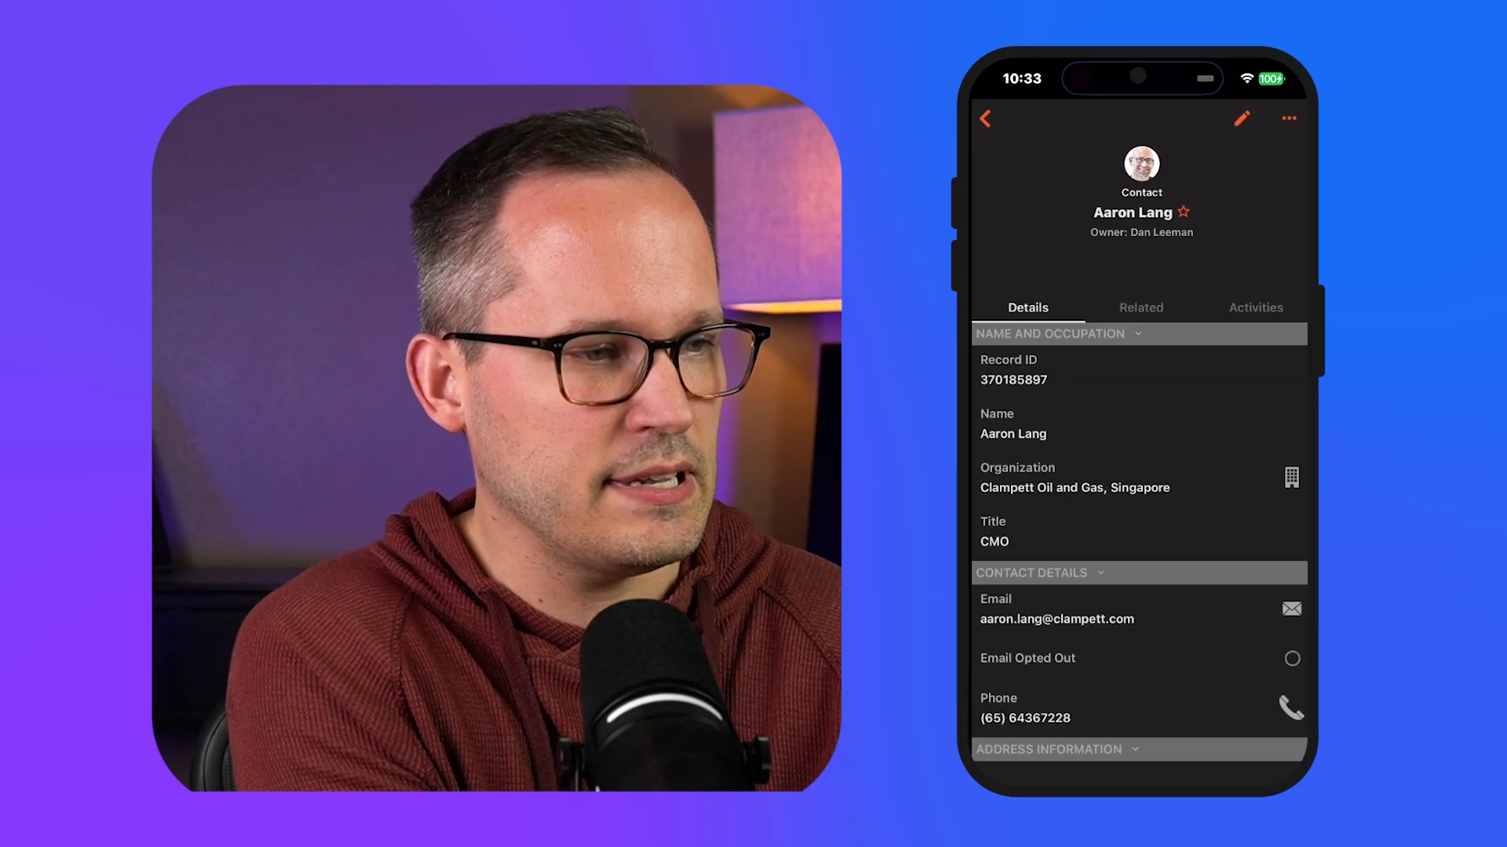
Call the contact's phone number from the contact details, end the call and log it as a completed task
scroll(1139, 440, down, 5)
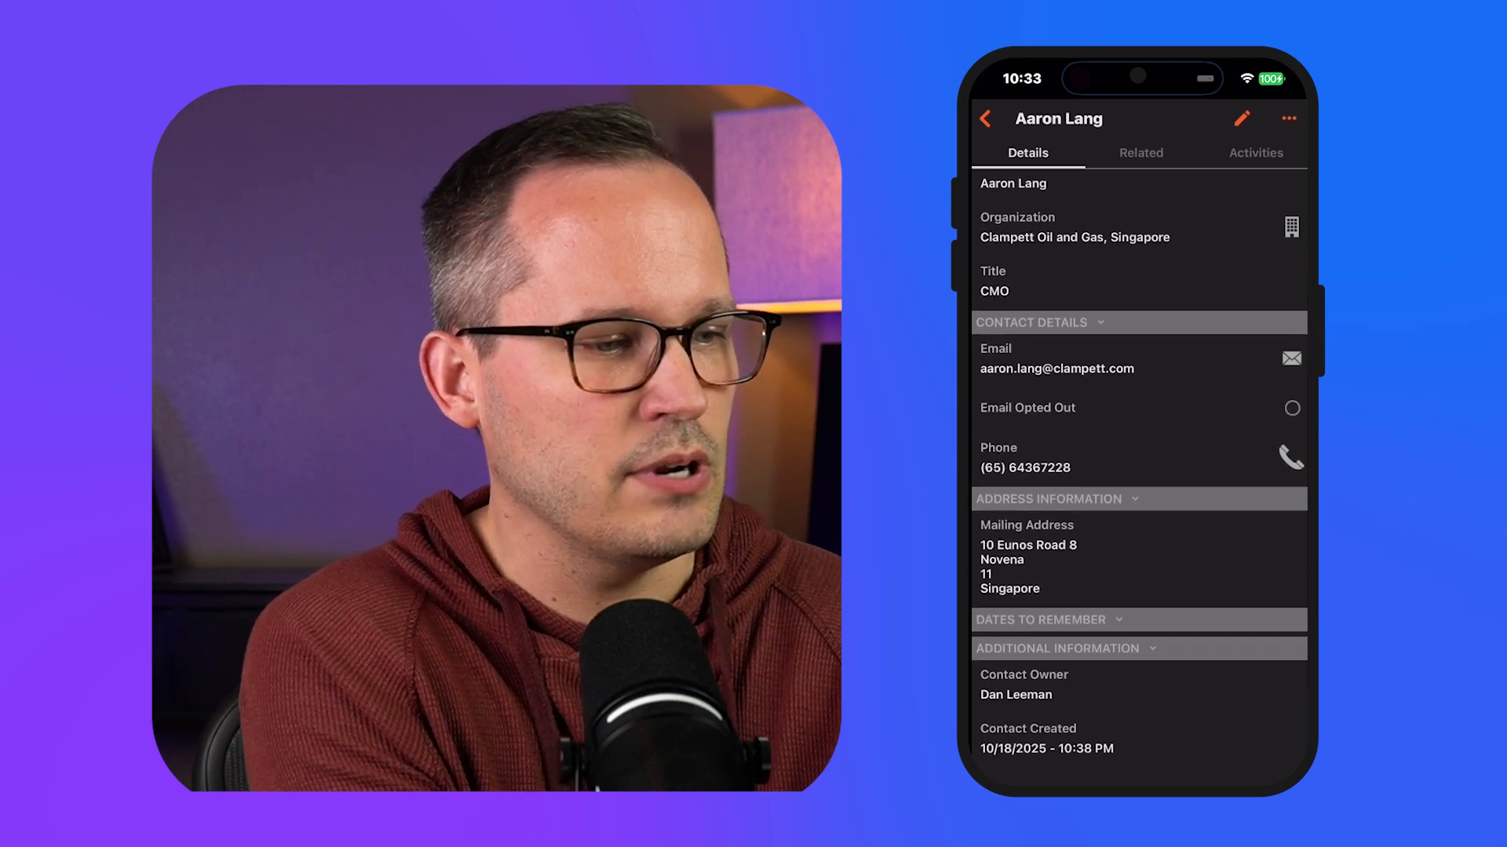
click(1025, 467)
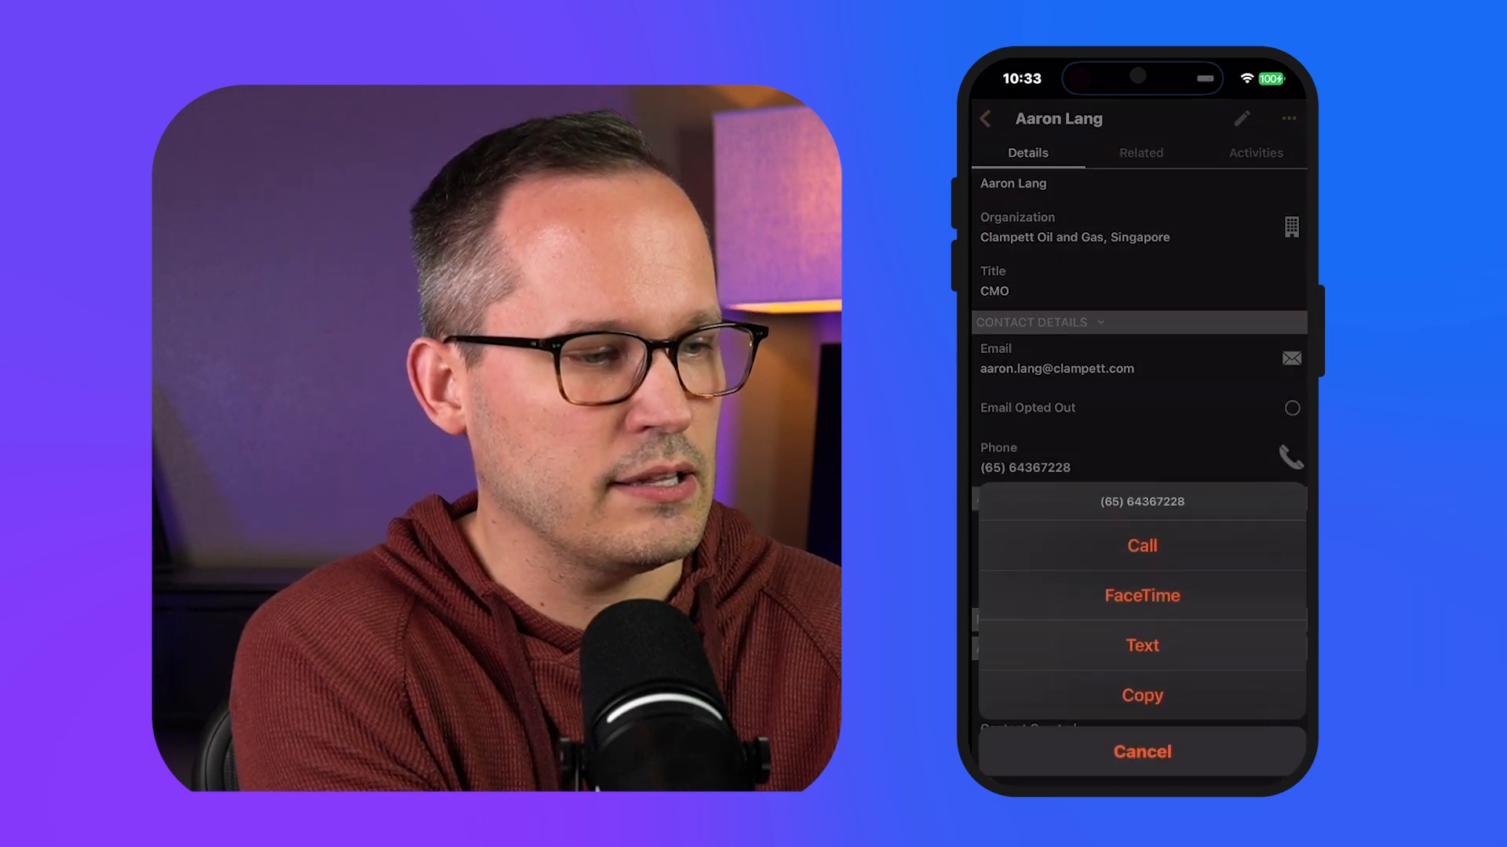
click(1142, 533)
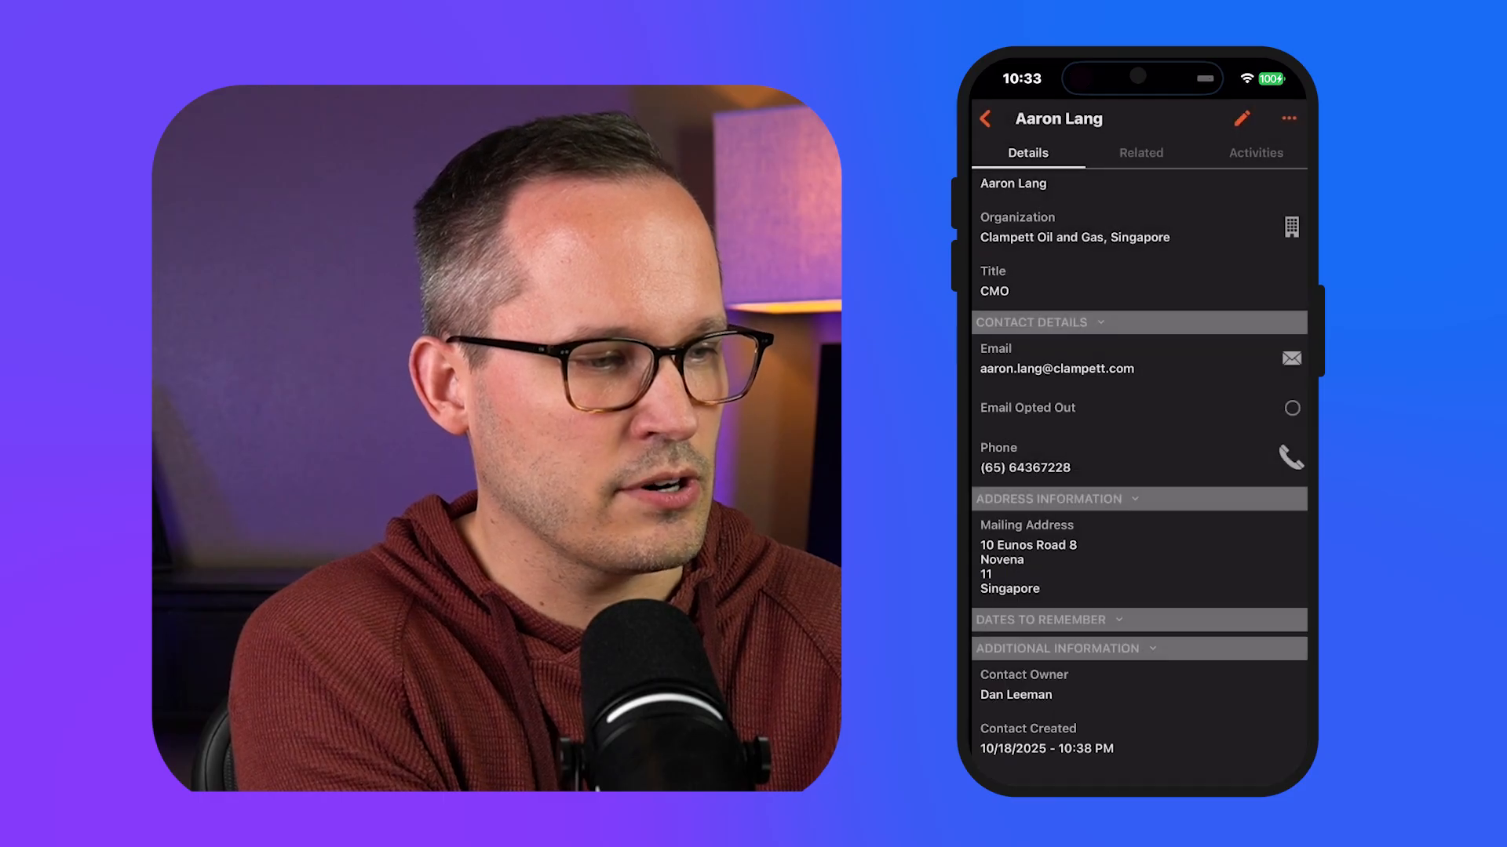
click(1143, 458)
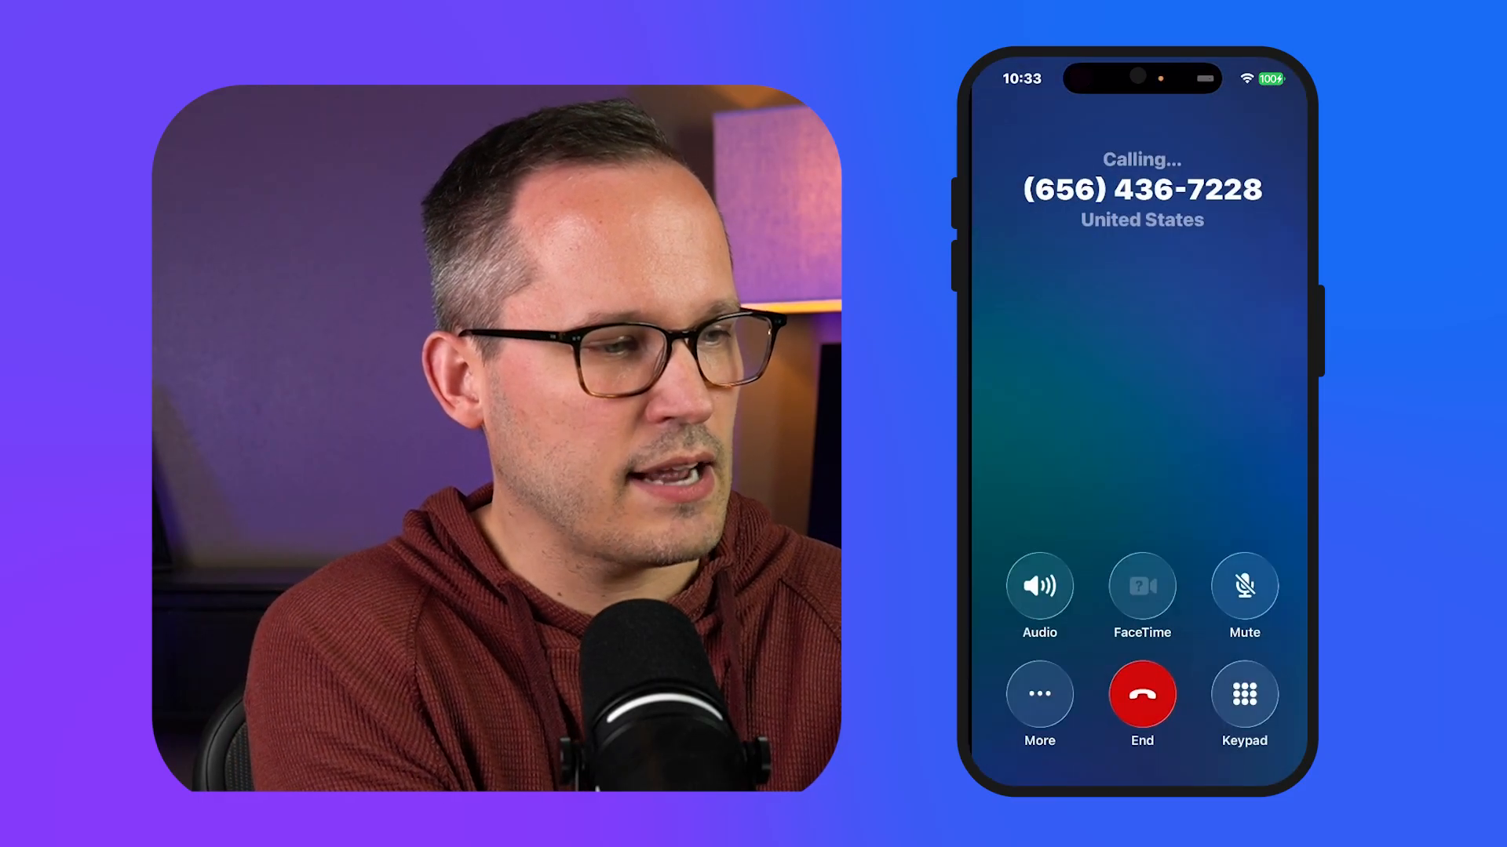
click(1141, 694)
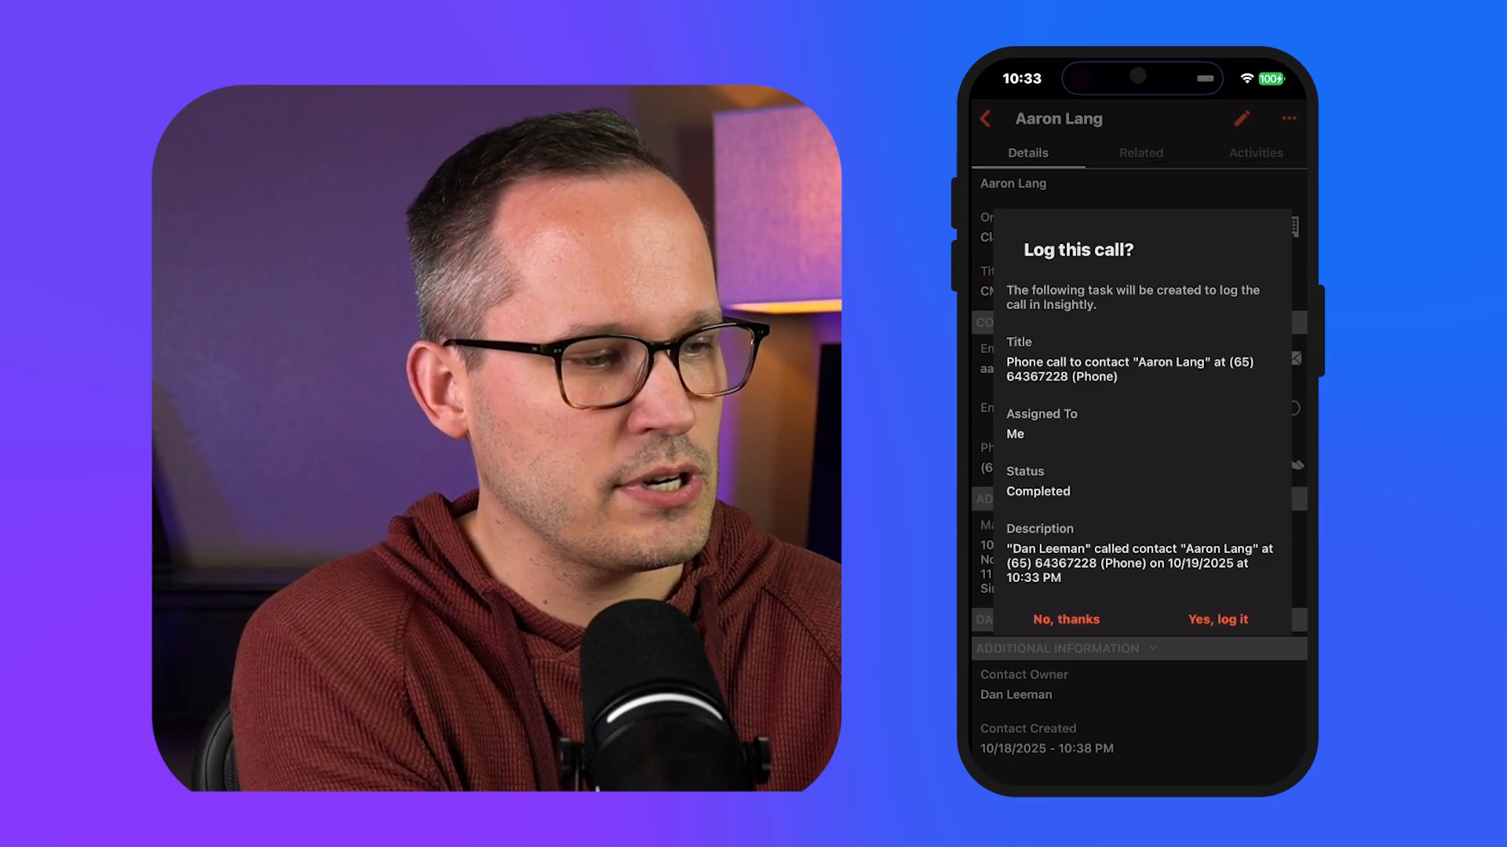
click(1218, 620)
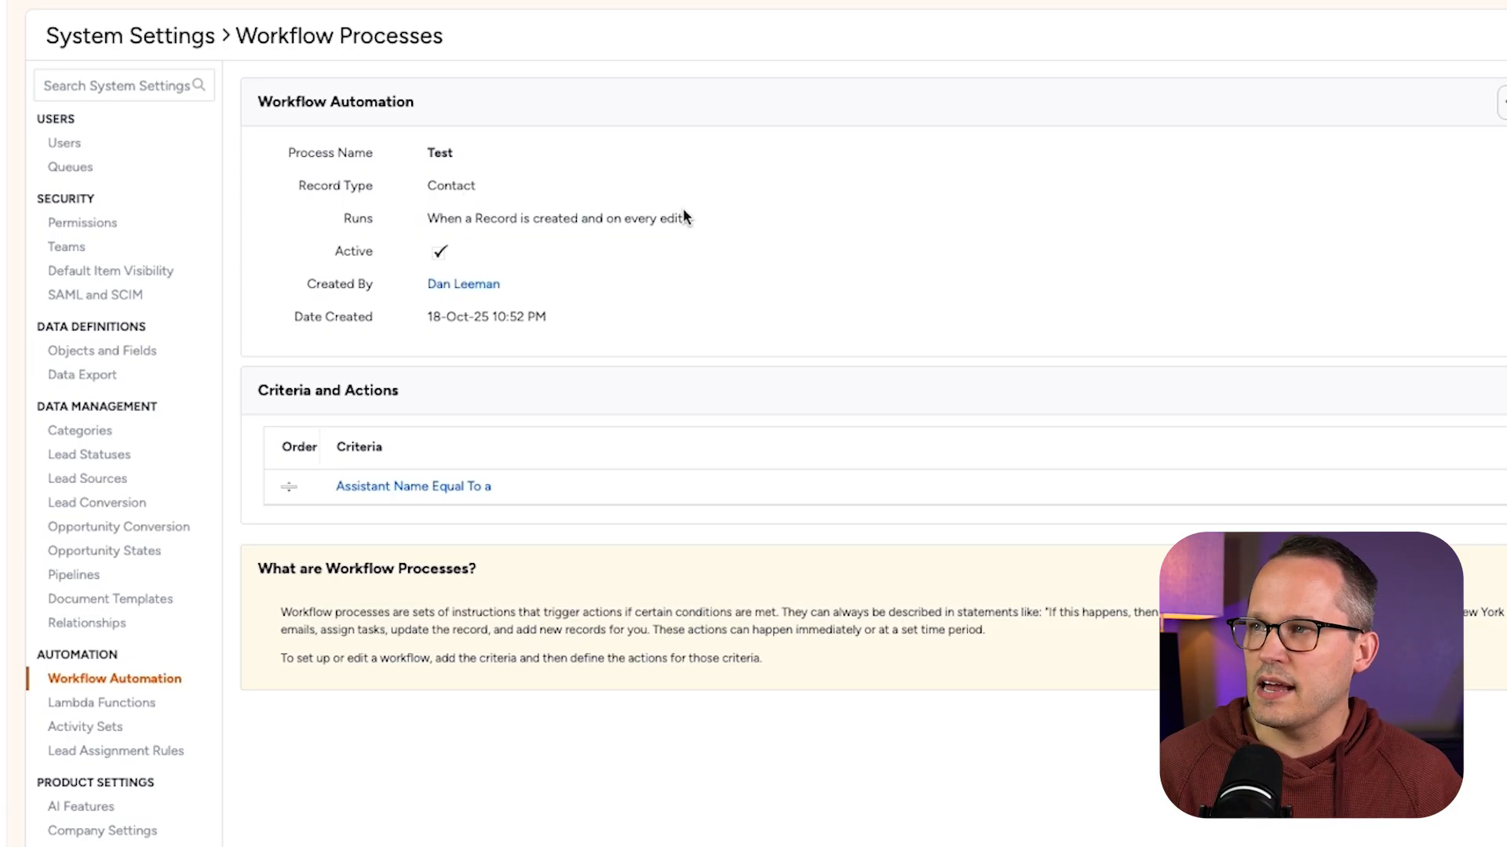
Open the "Assistant Name Equal To a" criteria of the Test workflow and examine its immediate action and time trigger options
scroll(684, 214, down, 3)
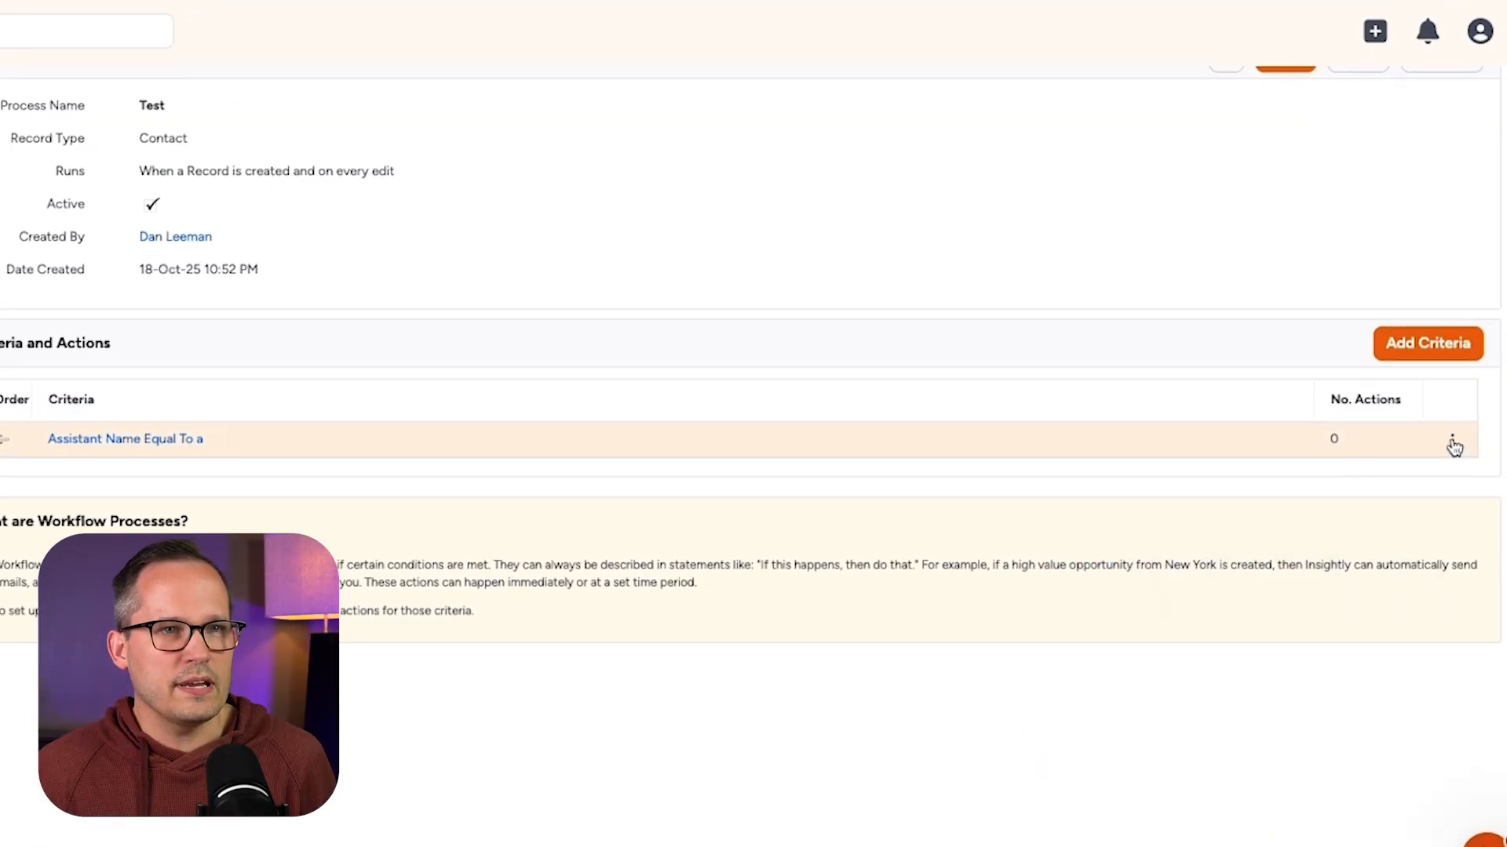
click(1454, 446)
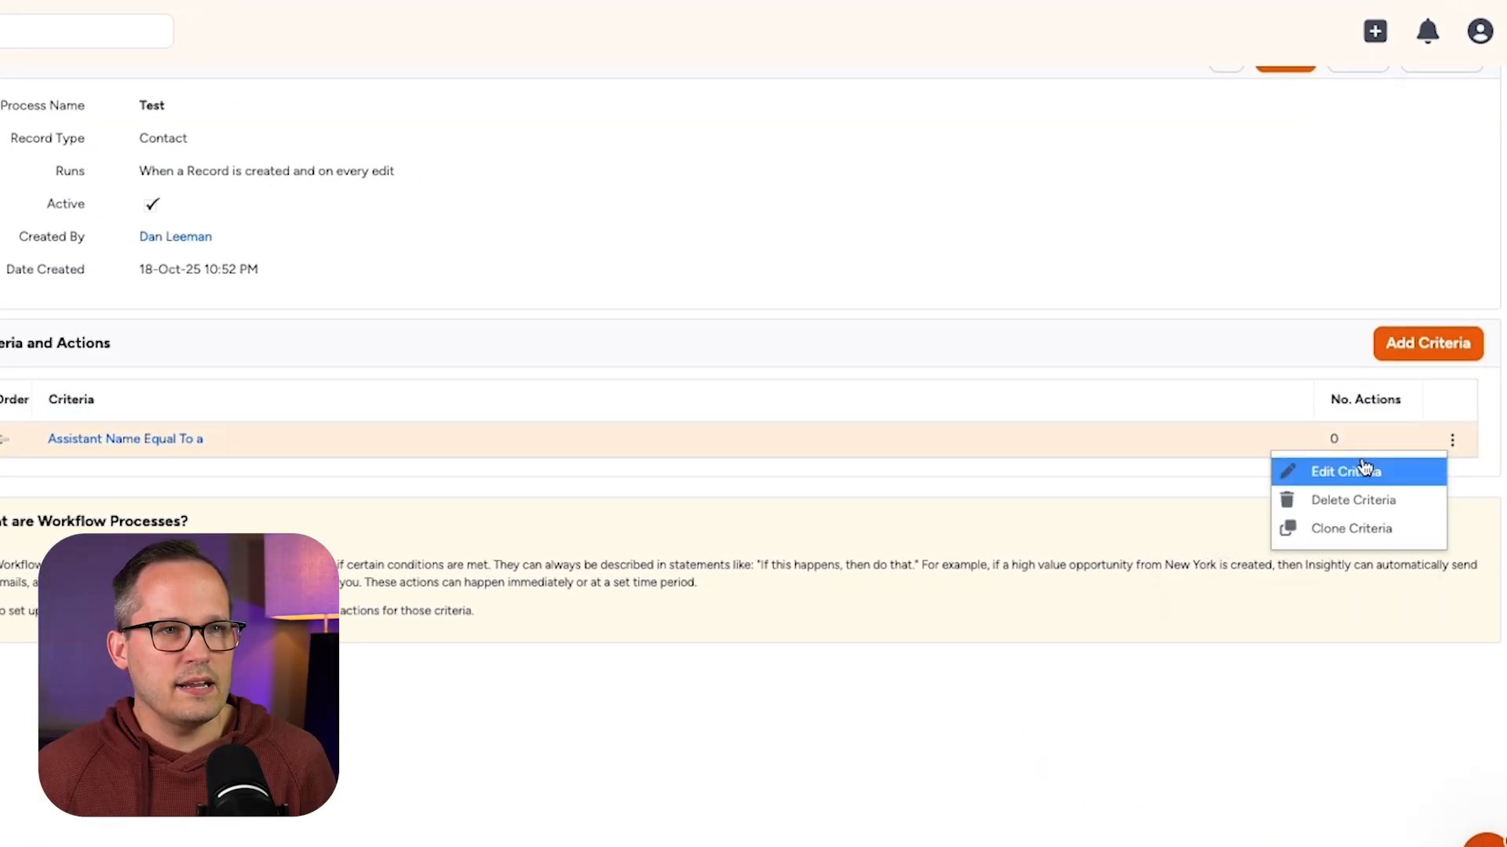
click(1363, 470)
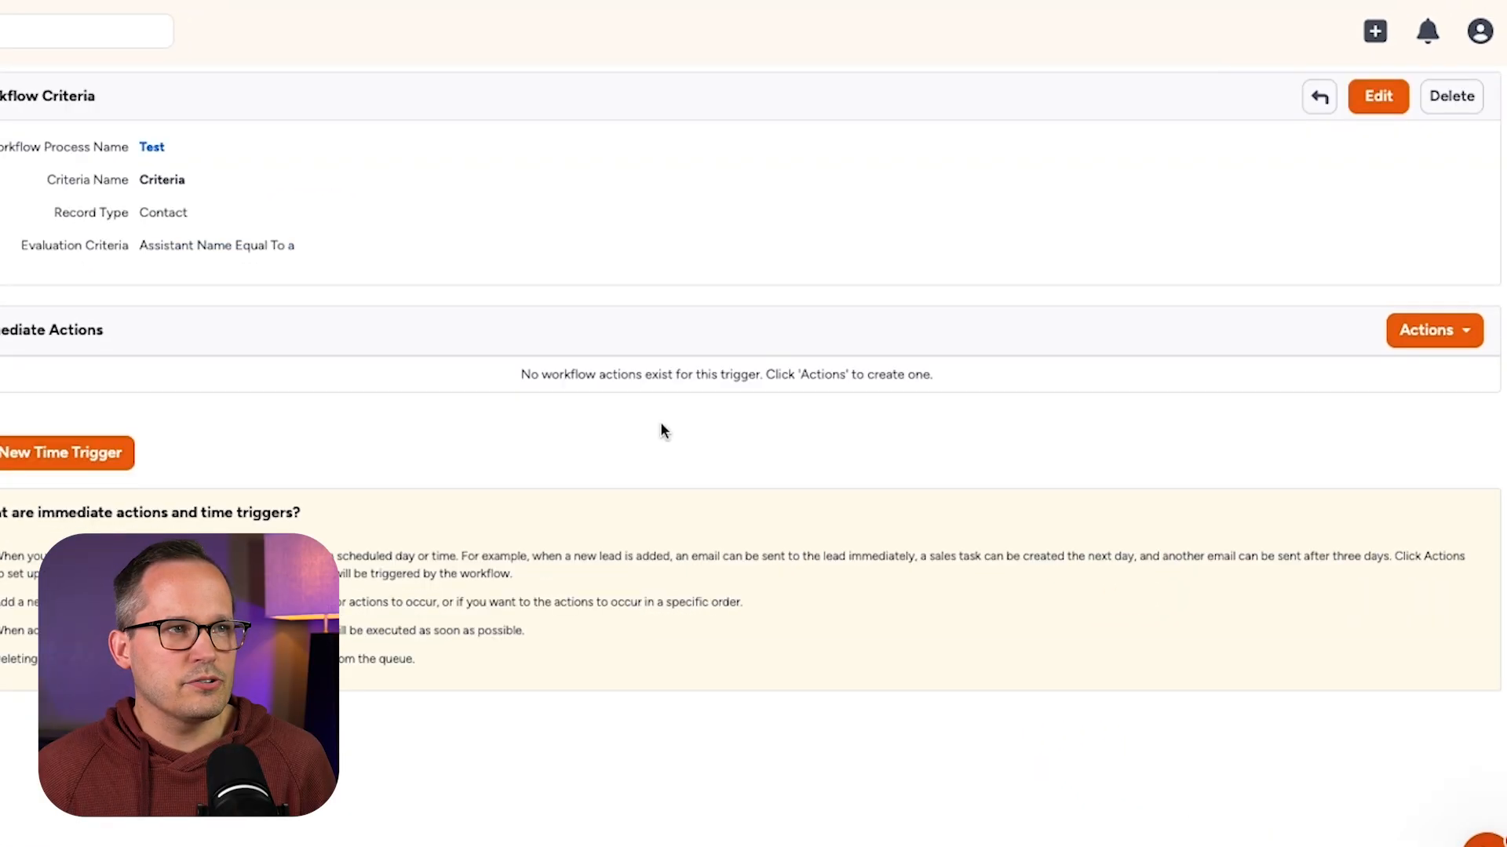
click(1425, 333)
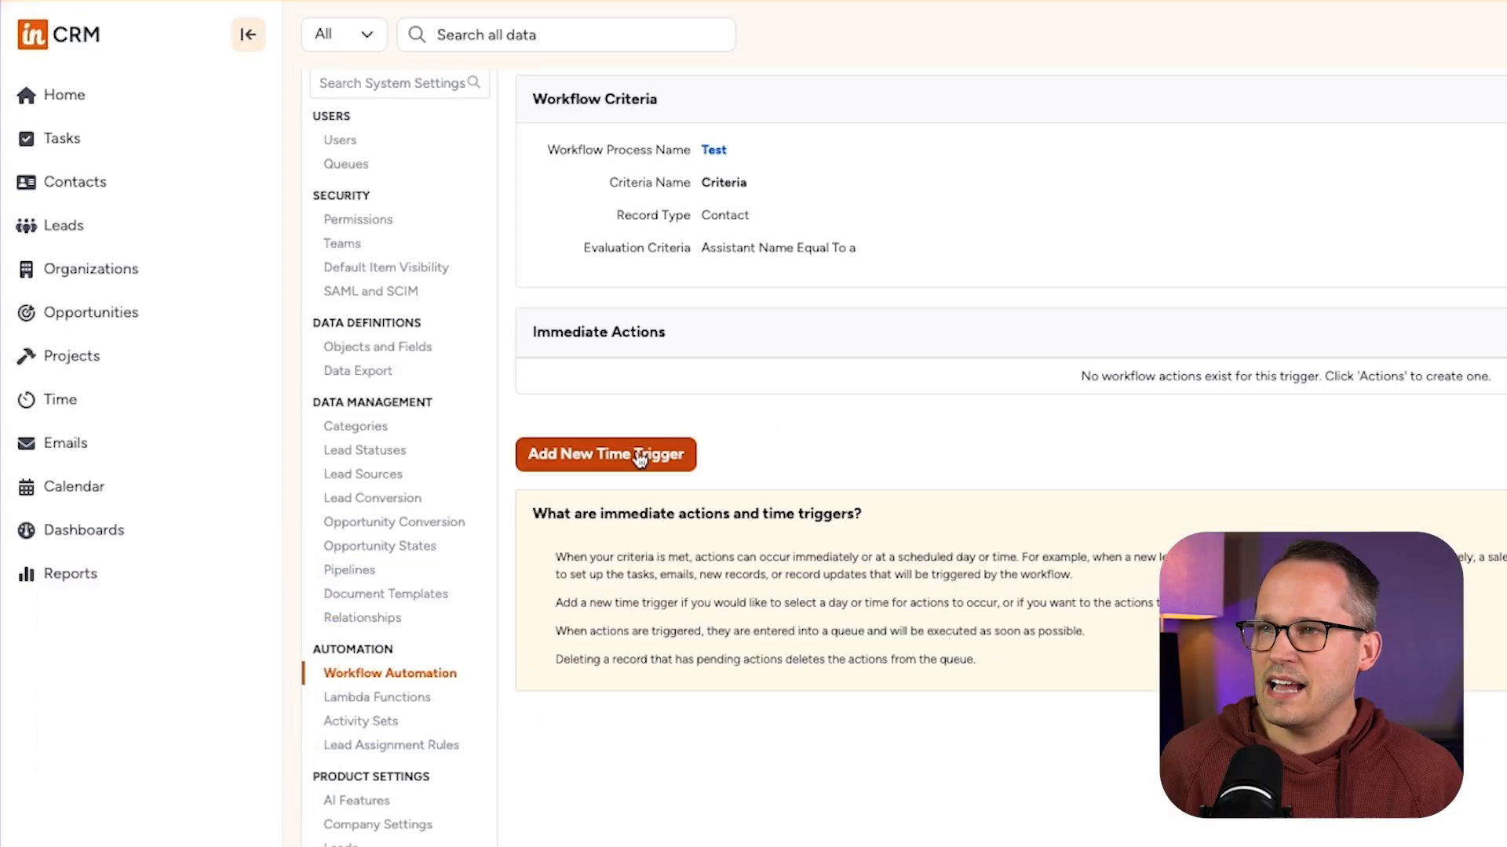
click(641, 461)
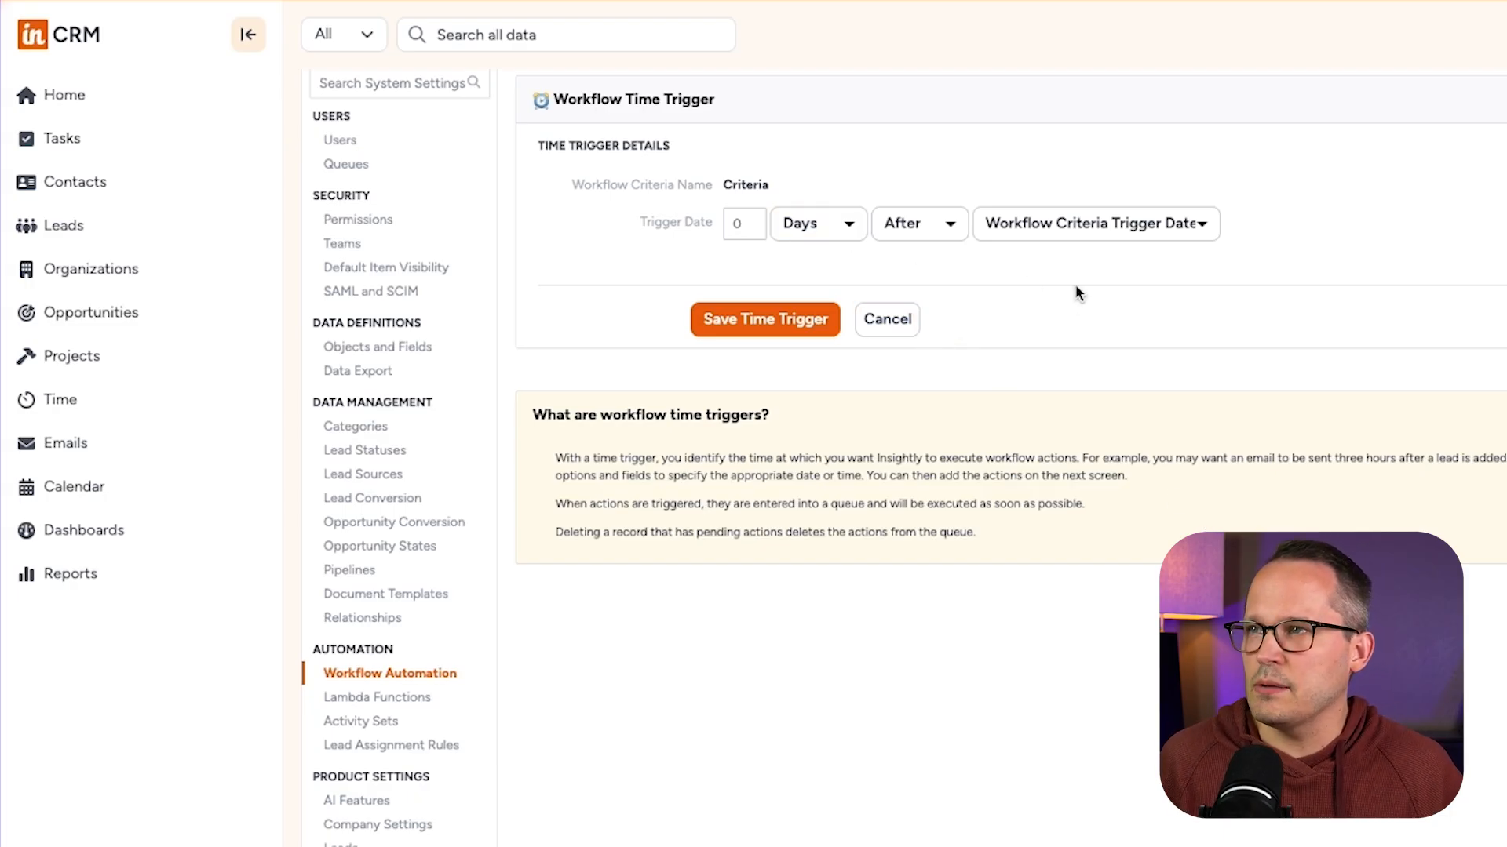
click(1059, 228)
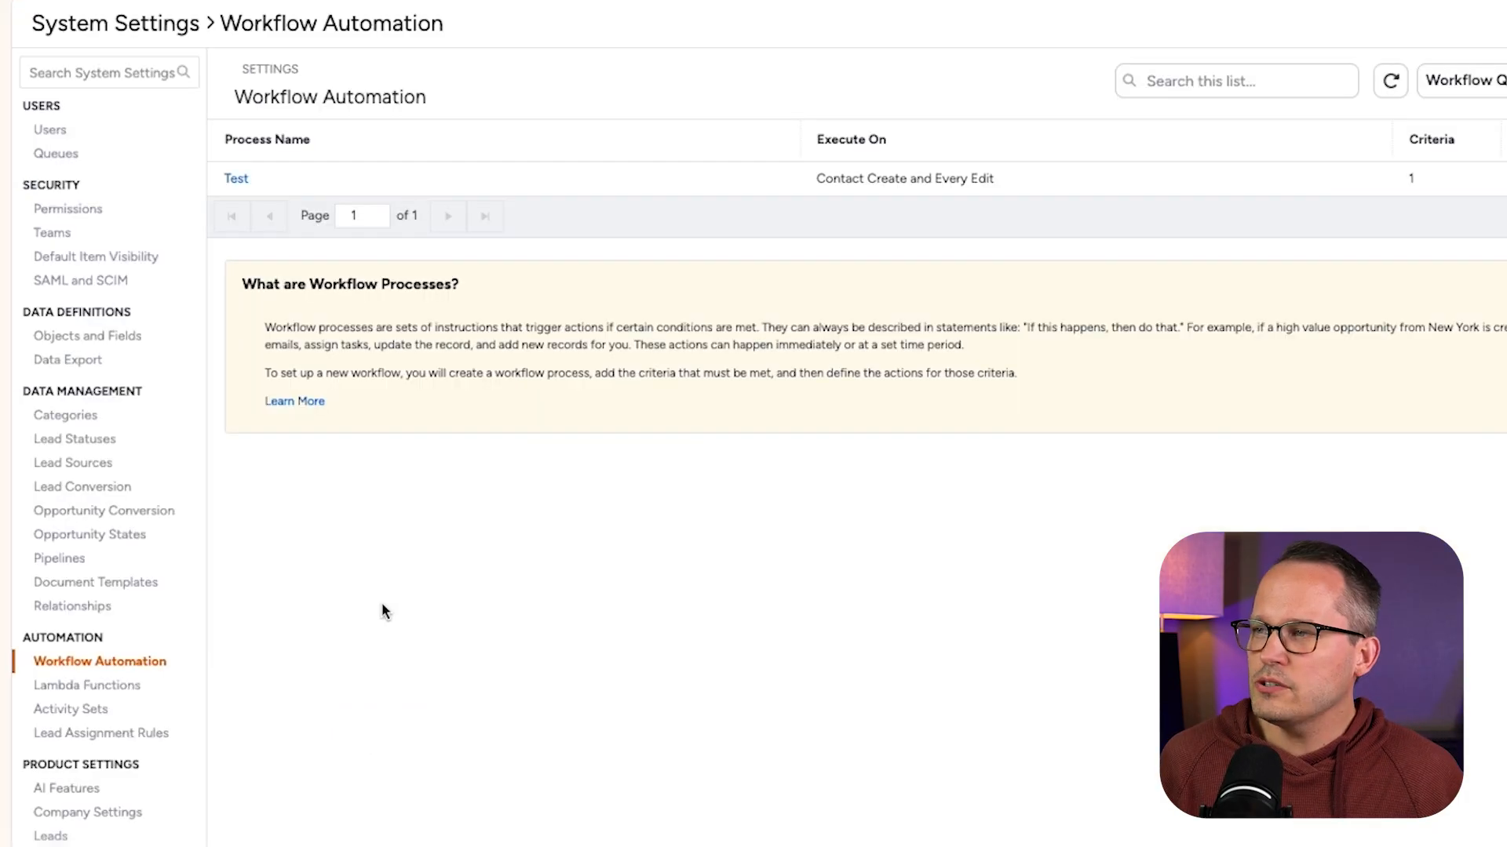
Review the Lambda Functions, Activity Sets and Lead Assignment Rules pages in the system settings
click(130, 685)
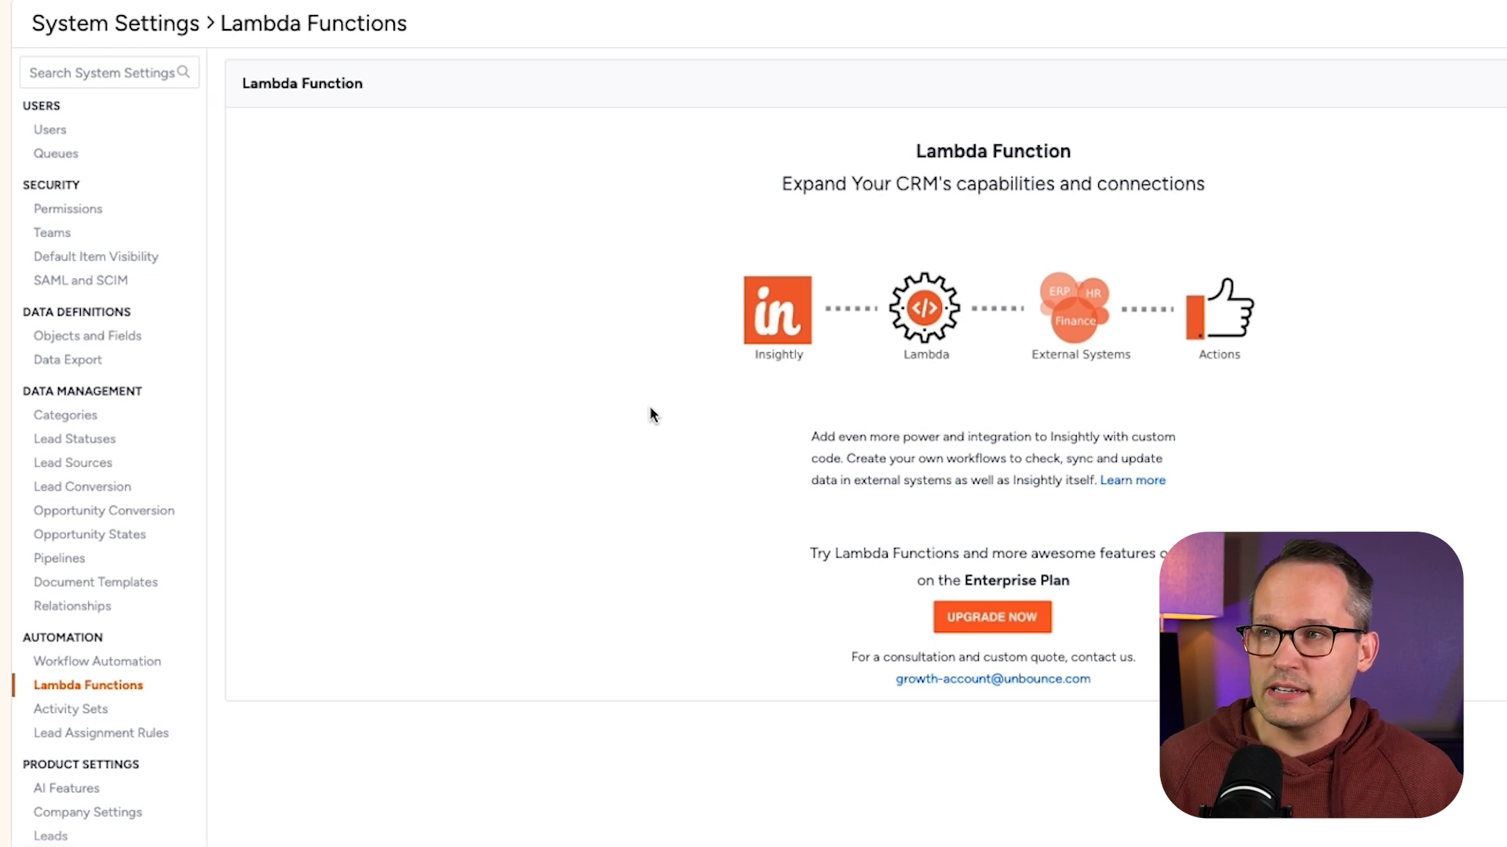
scroll(651, 414, down, 1)
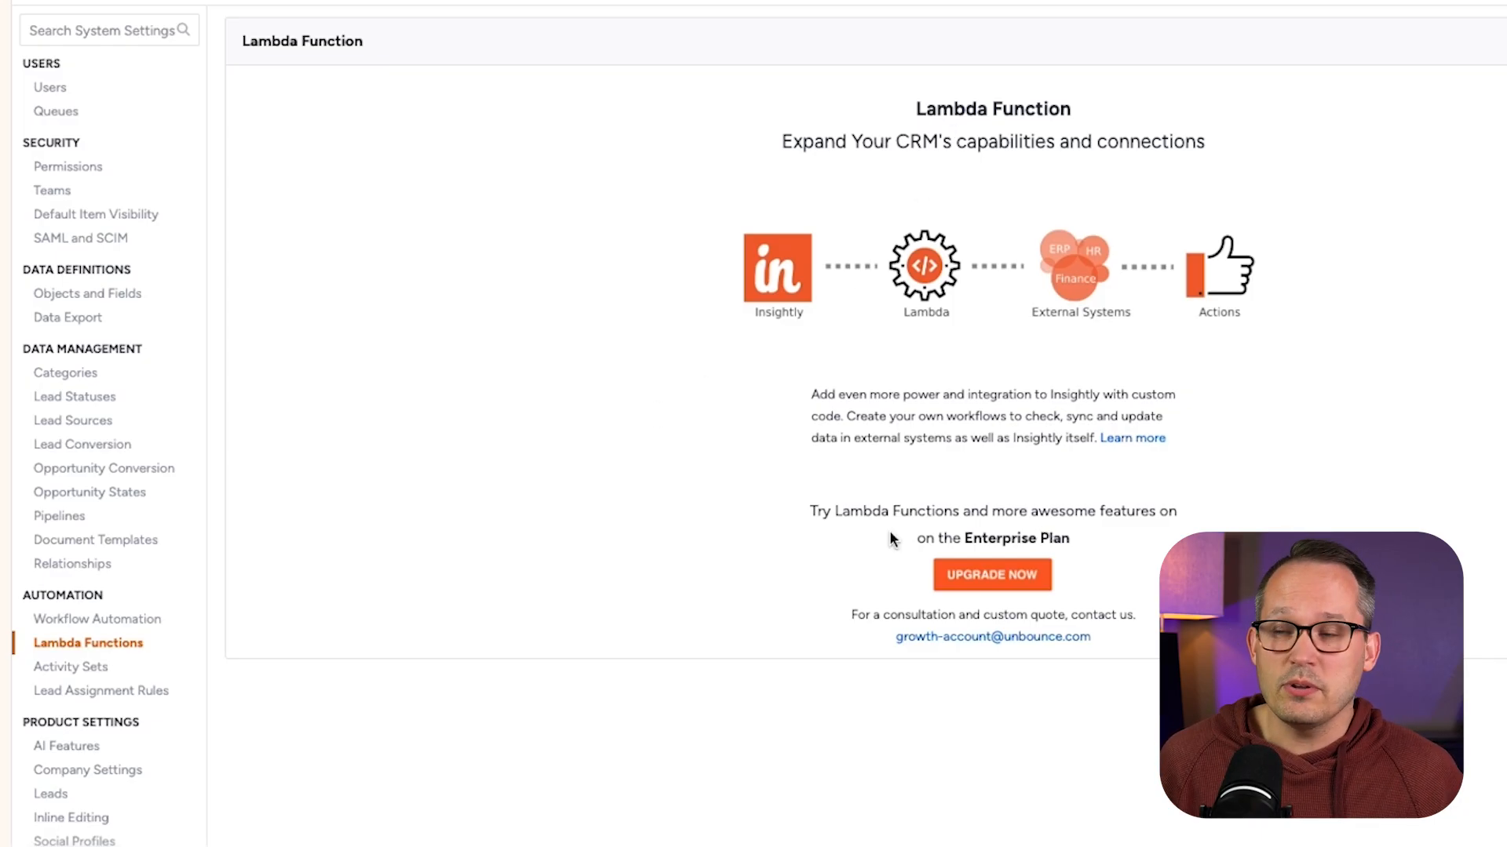
scroll(432, 560, down, 1)
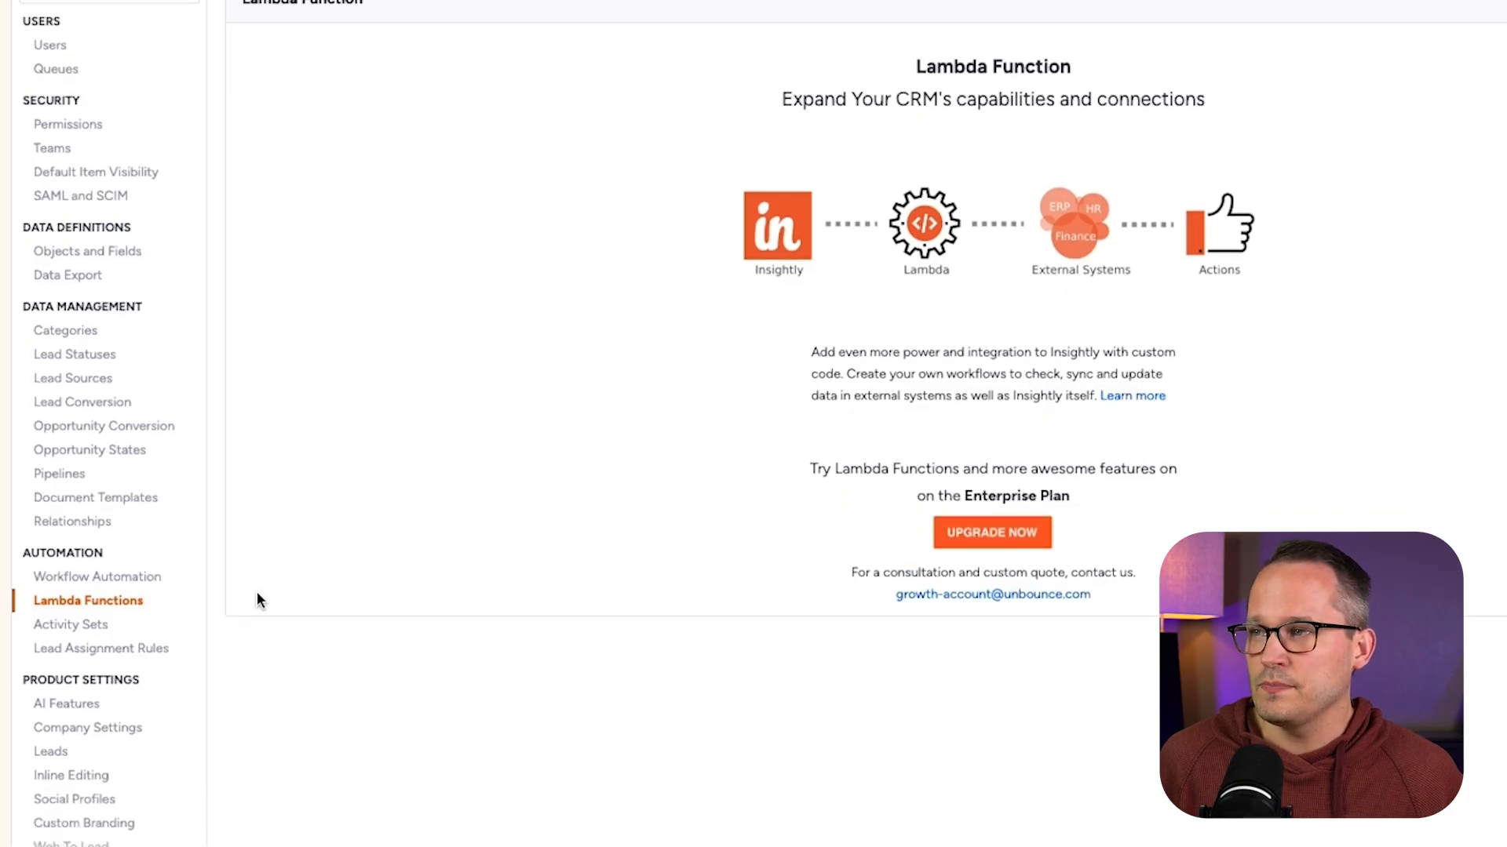
click(92, 627)
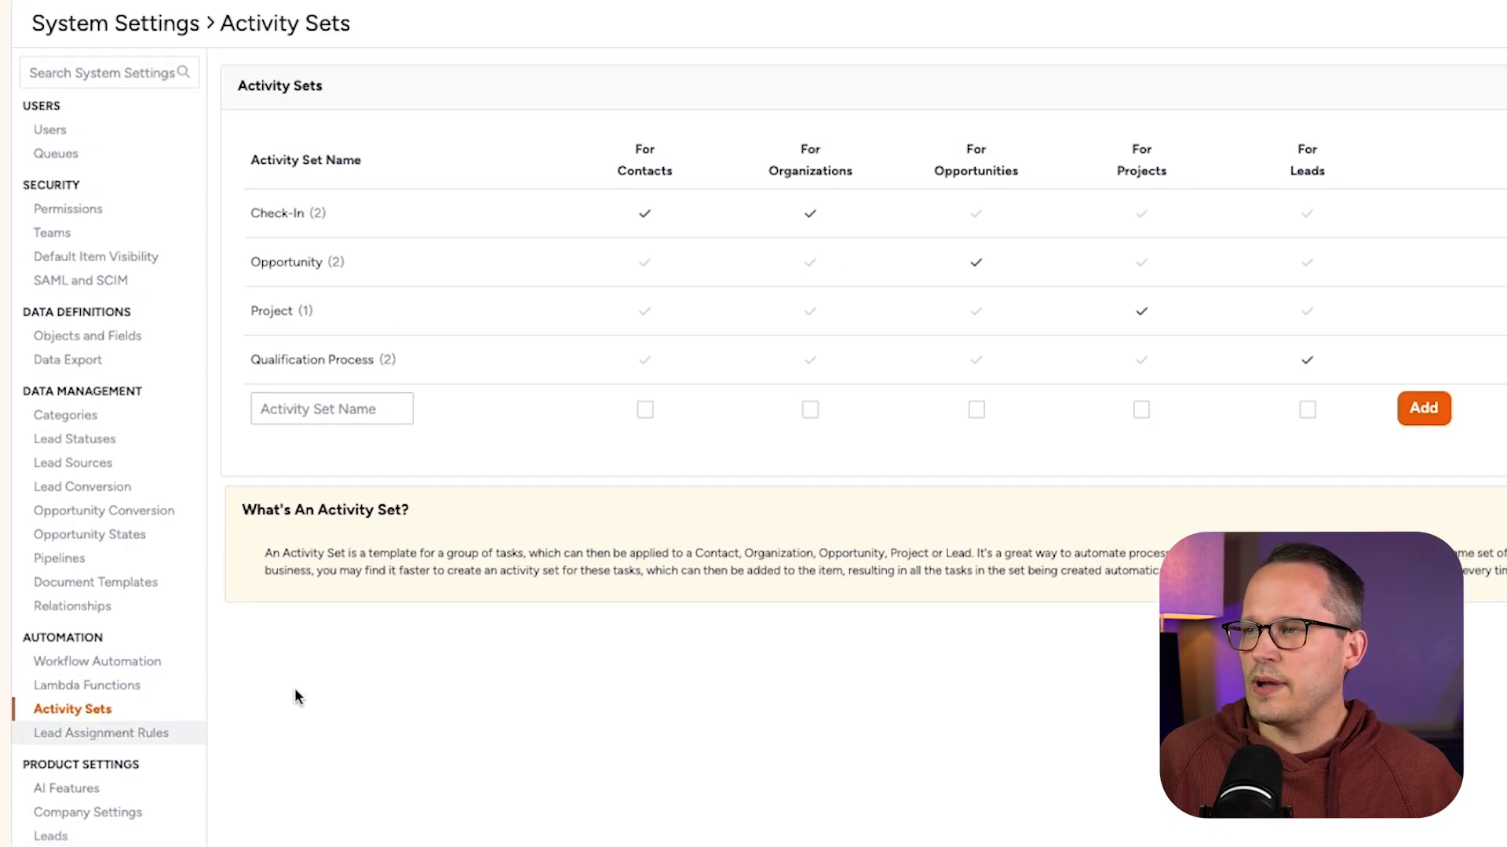
click(157, 733)
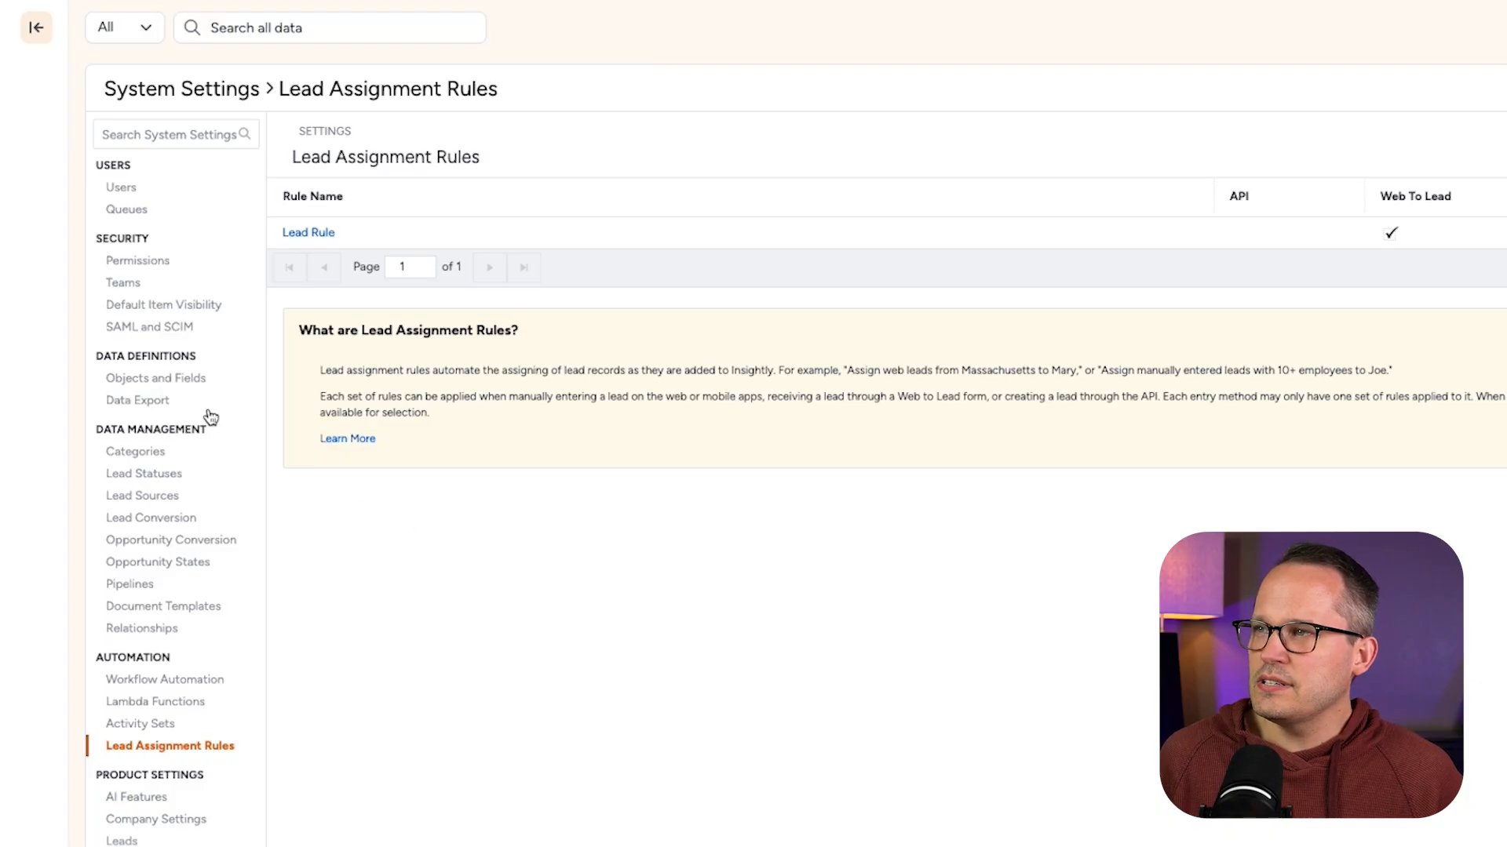
Examine the Objects and Fields settings, including the new custom object form and the list of all objects
click(185, 385)
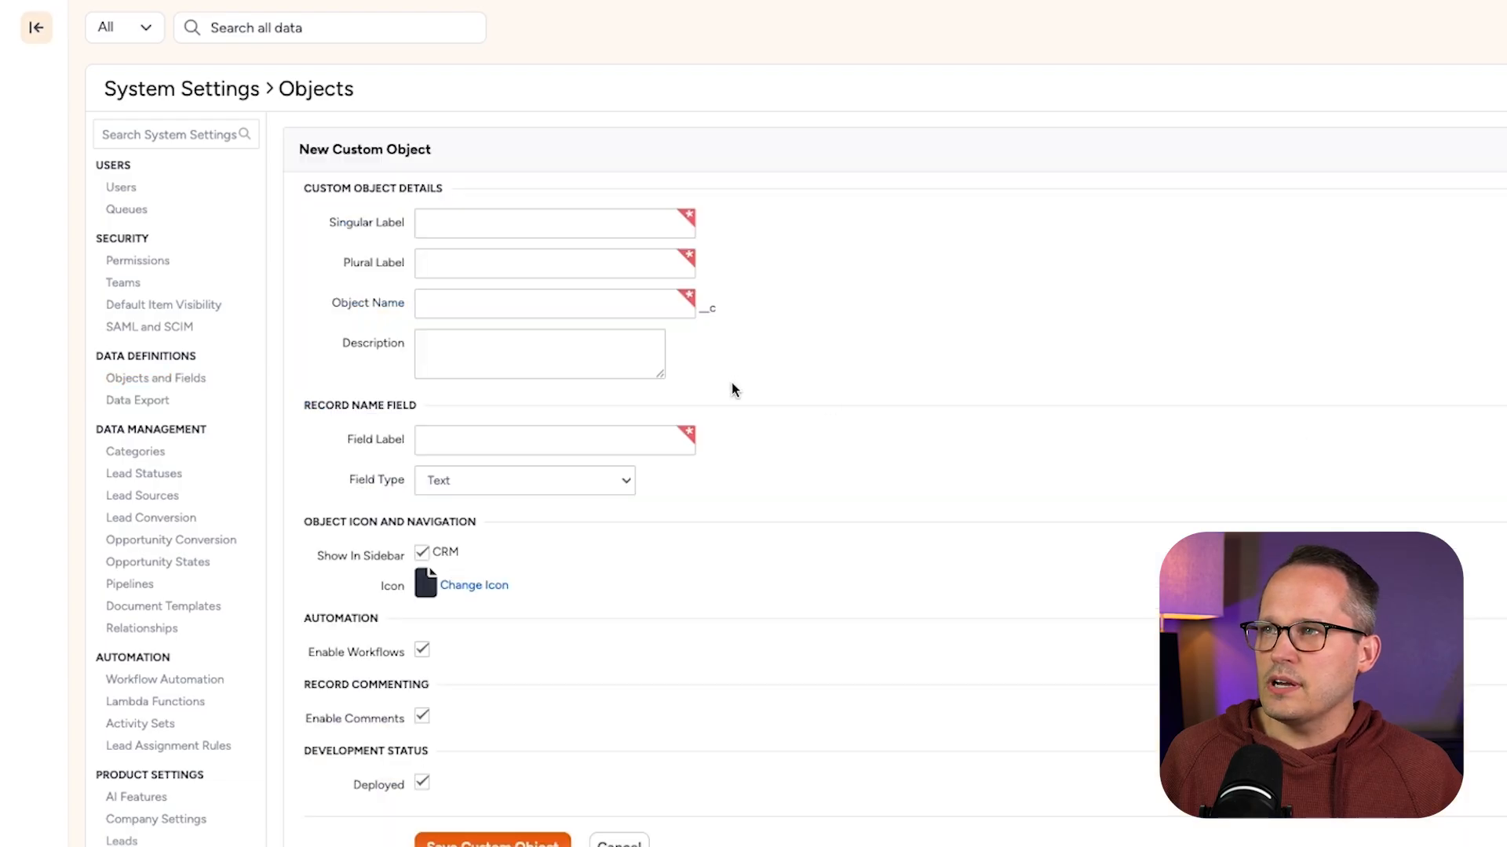
scroll(733, 390, down, 2)
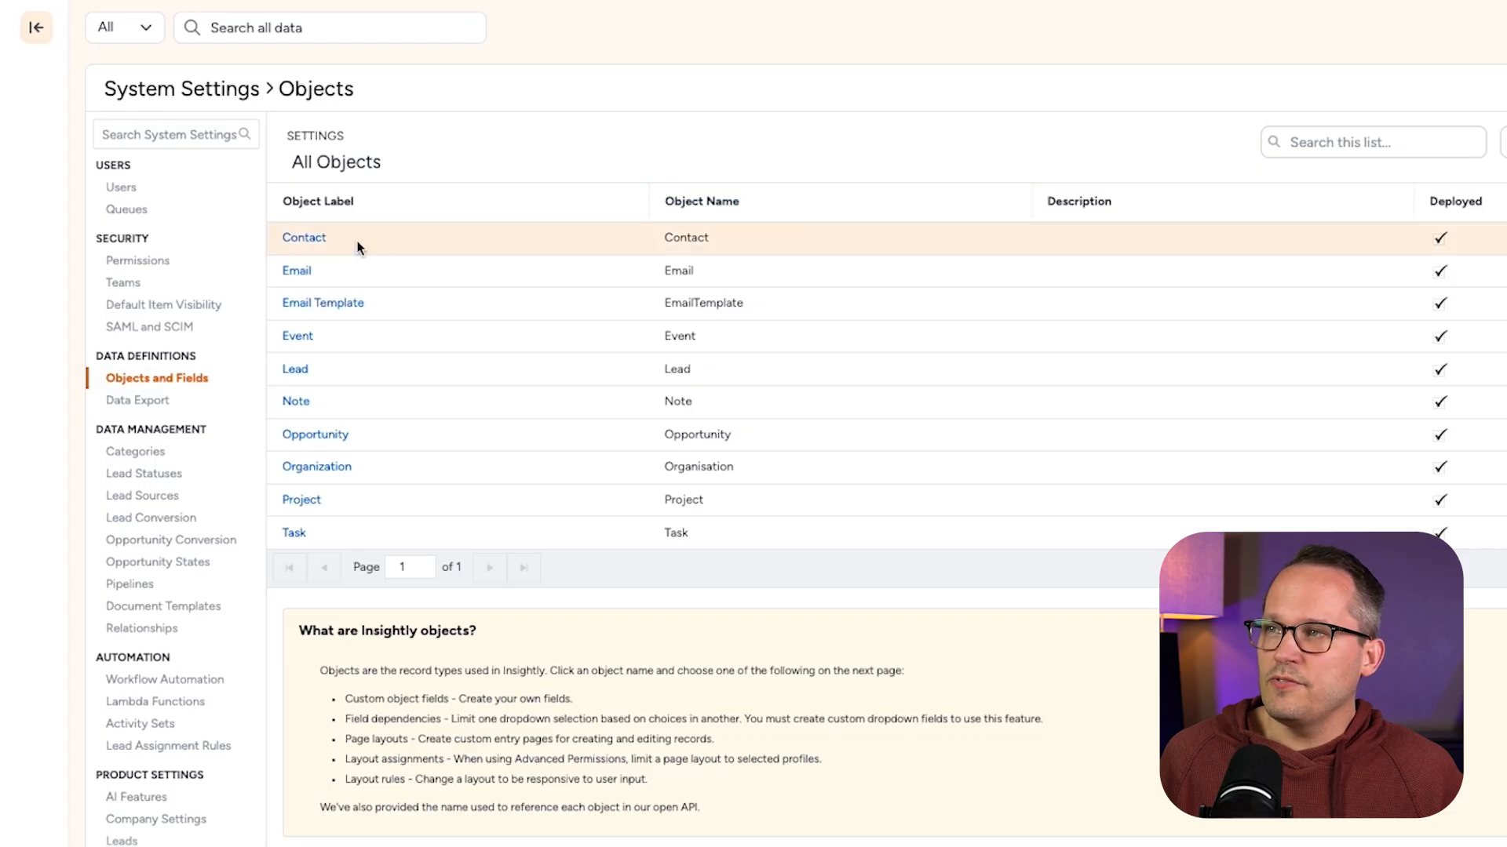
Review the Contact object's details, fields, available custom field types and field dependencies
click(305, 238)
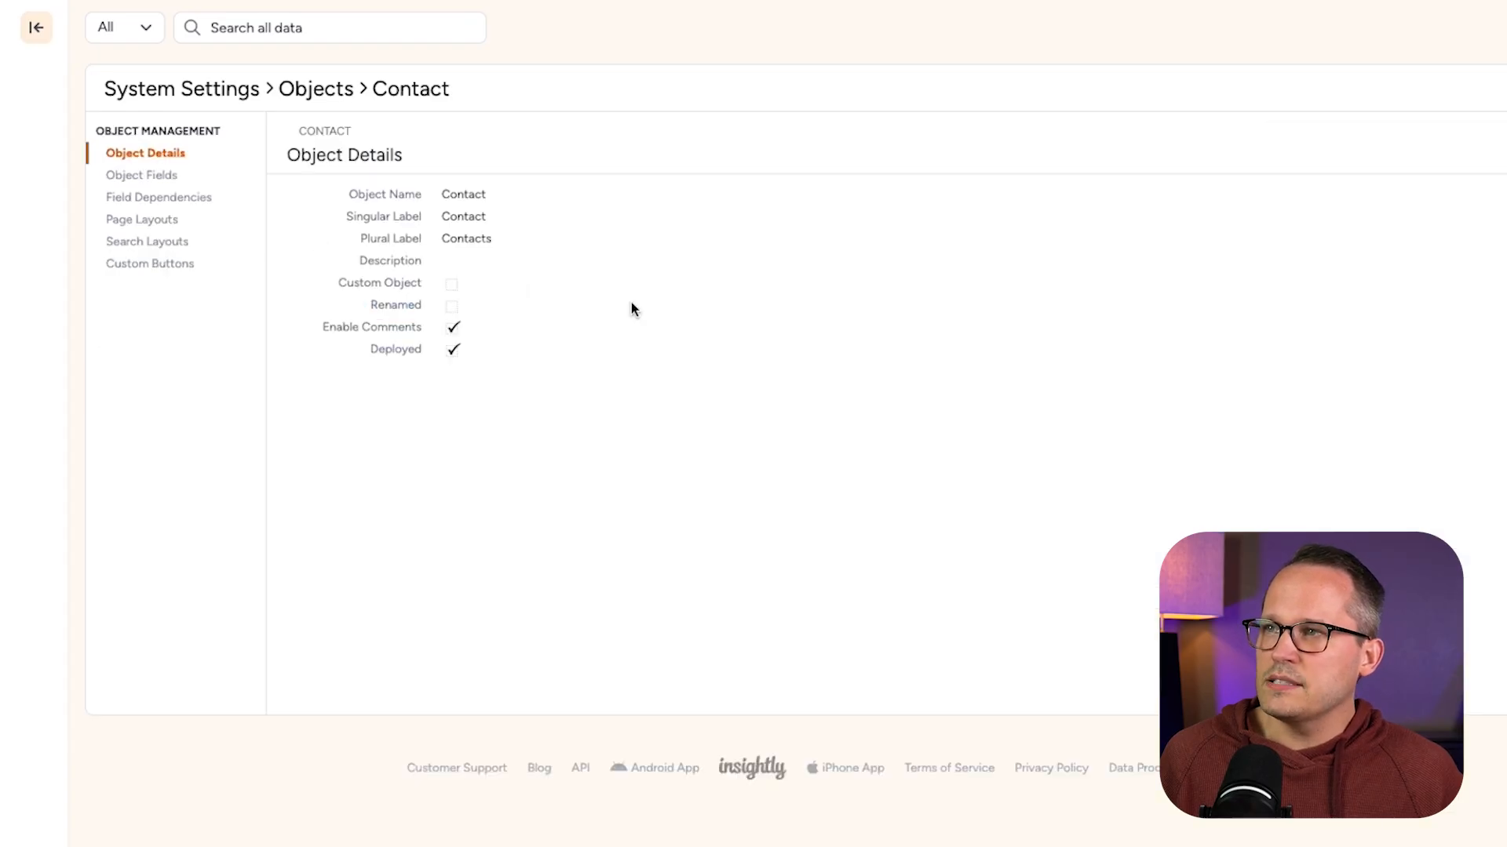
click(186, 177)
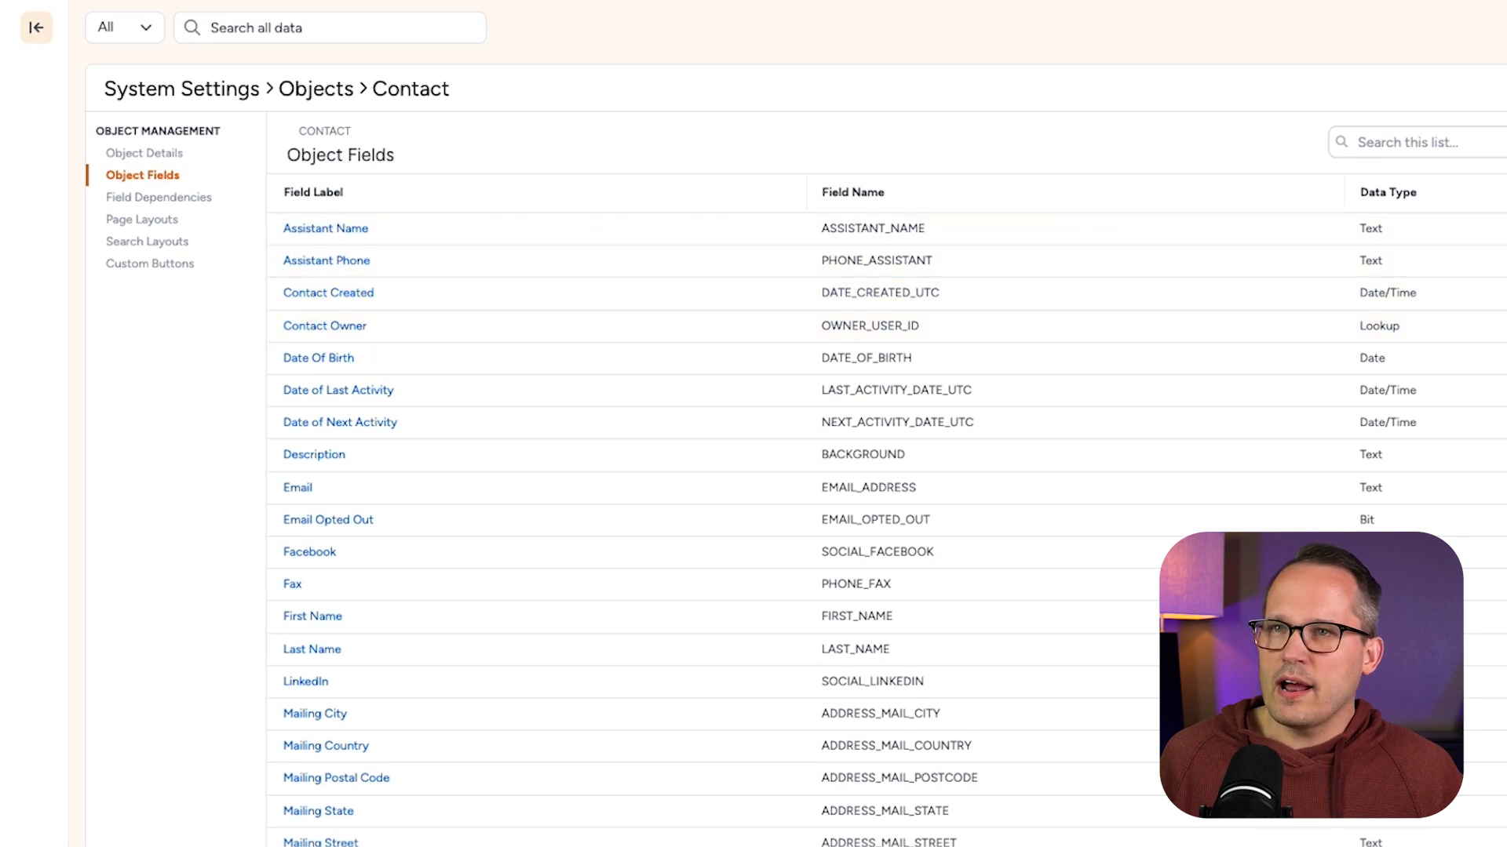
scroll(1004, 452, down, 1)
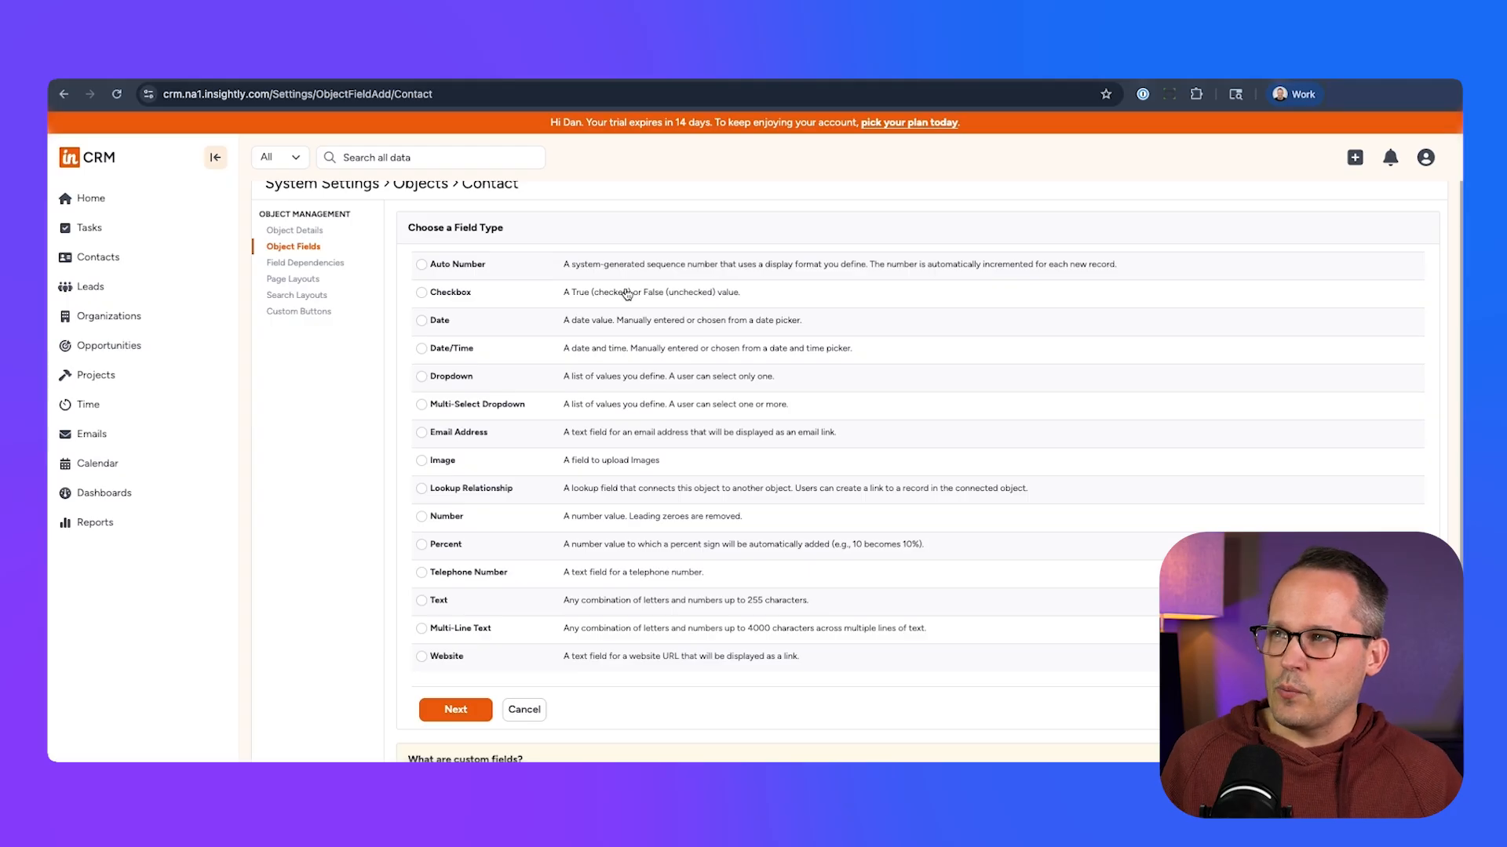
click(305, 263)
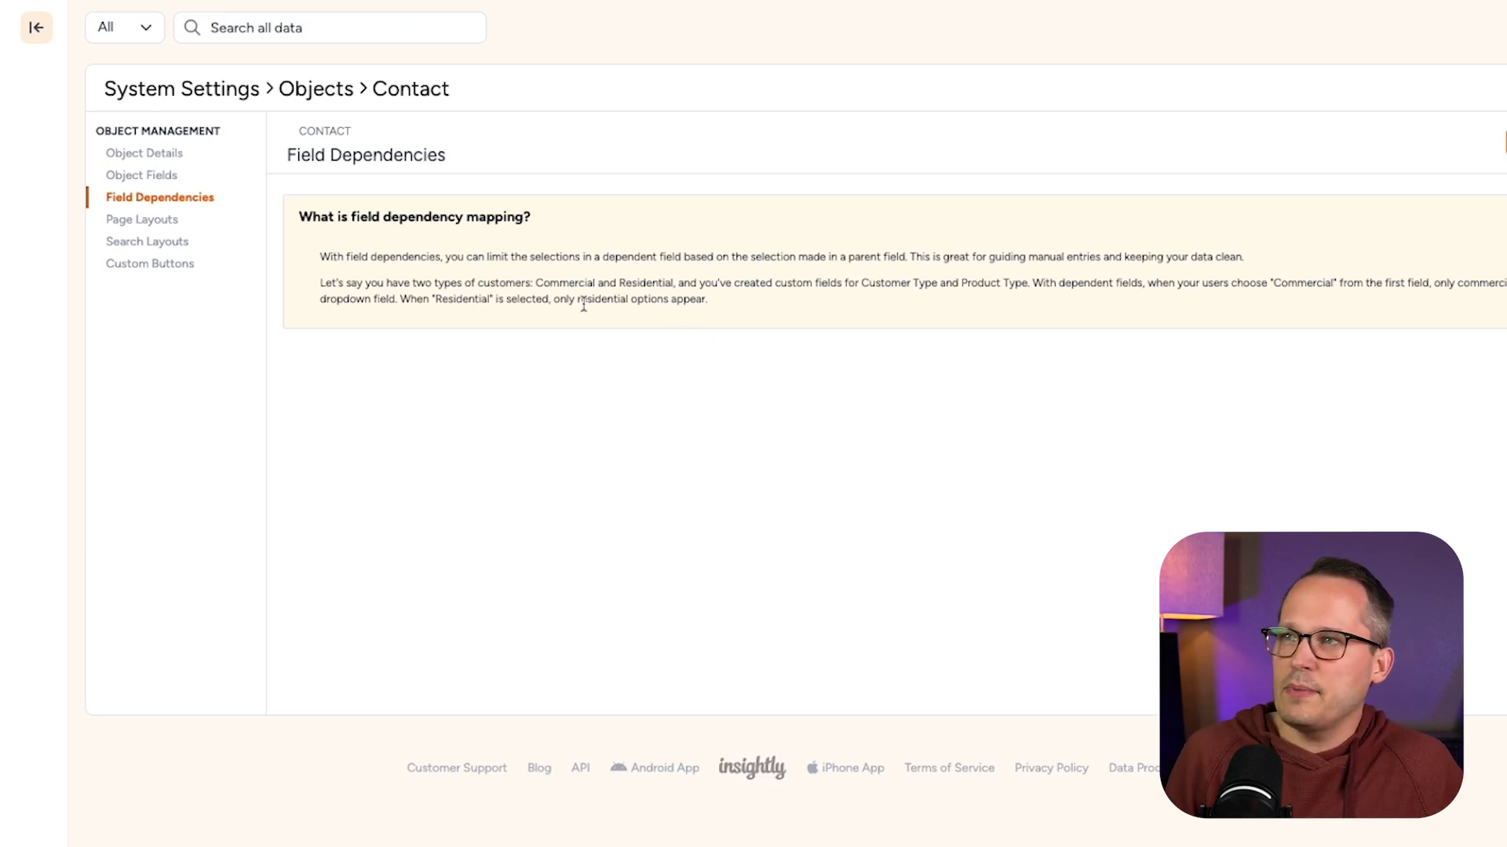
Open the Contact Layout from the Contact object's page layouts and examine its available fields and sections
click(160, 222)
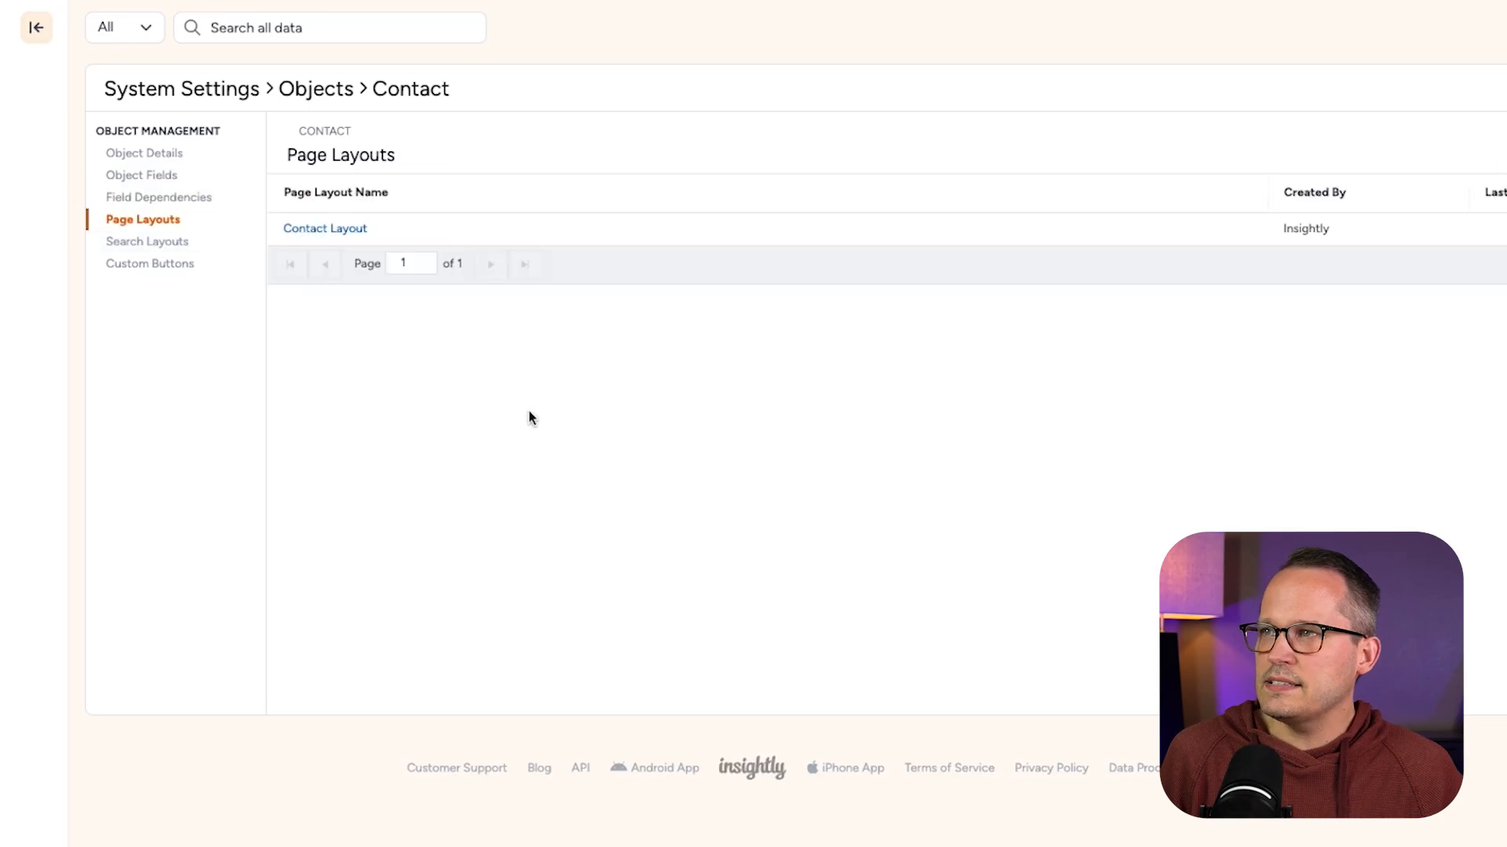
click(336, 233)
scroll(663, 592, down, 4)
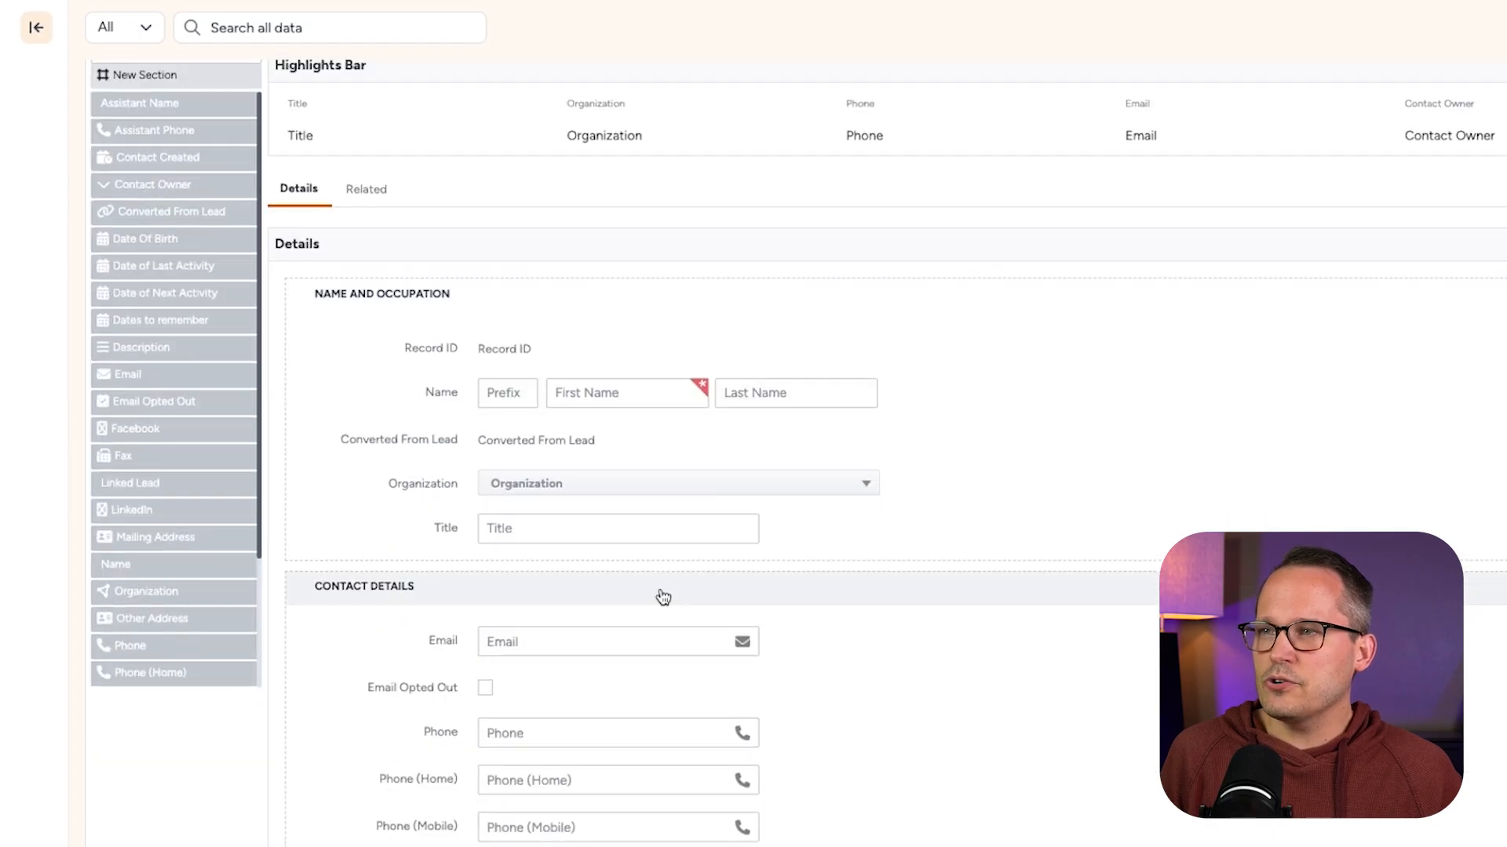
scroll(667, 558, down, 2)
scroll(667, 393, up, 6)
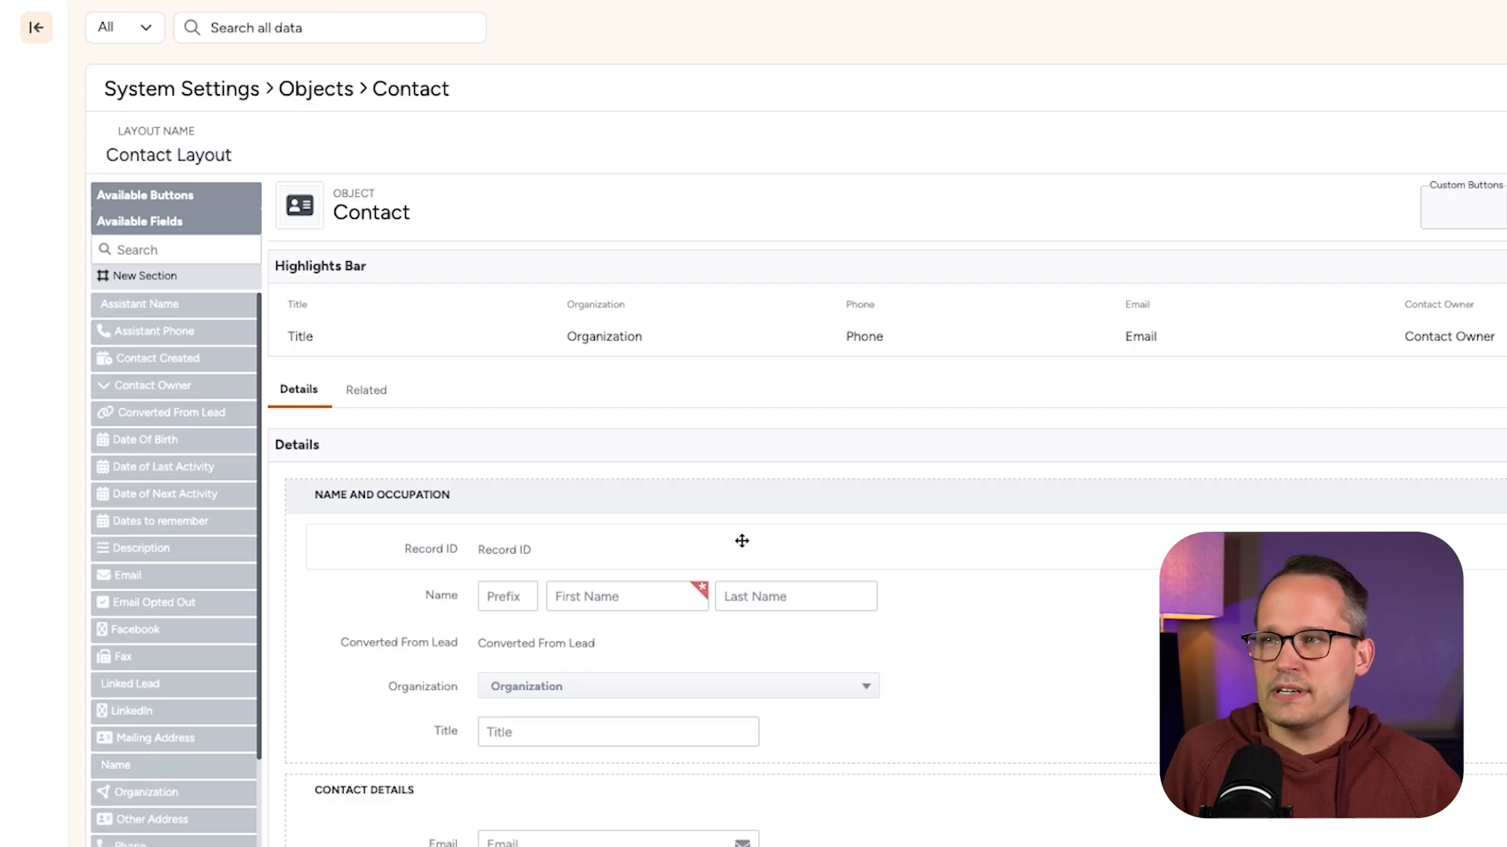
scroll(742, 541, down, 1)
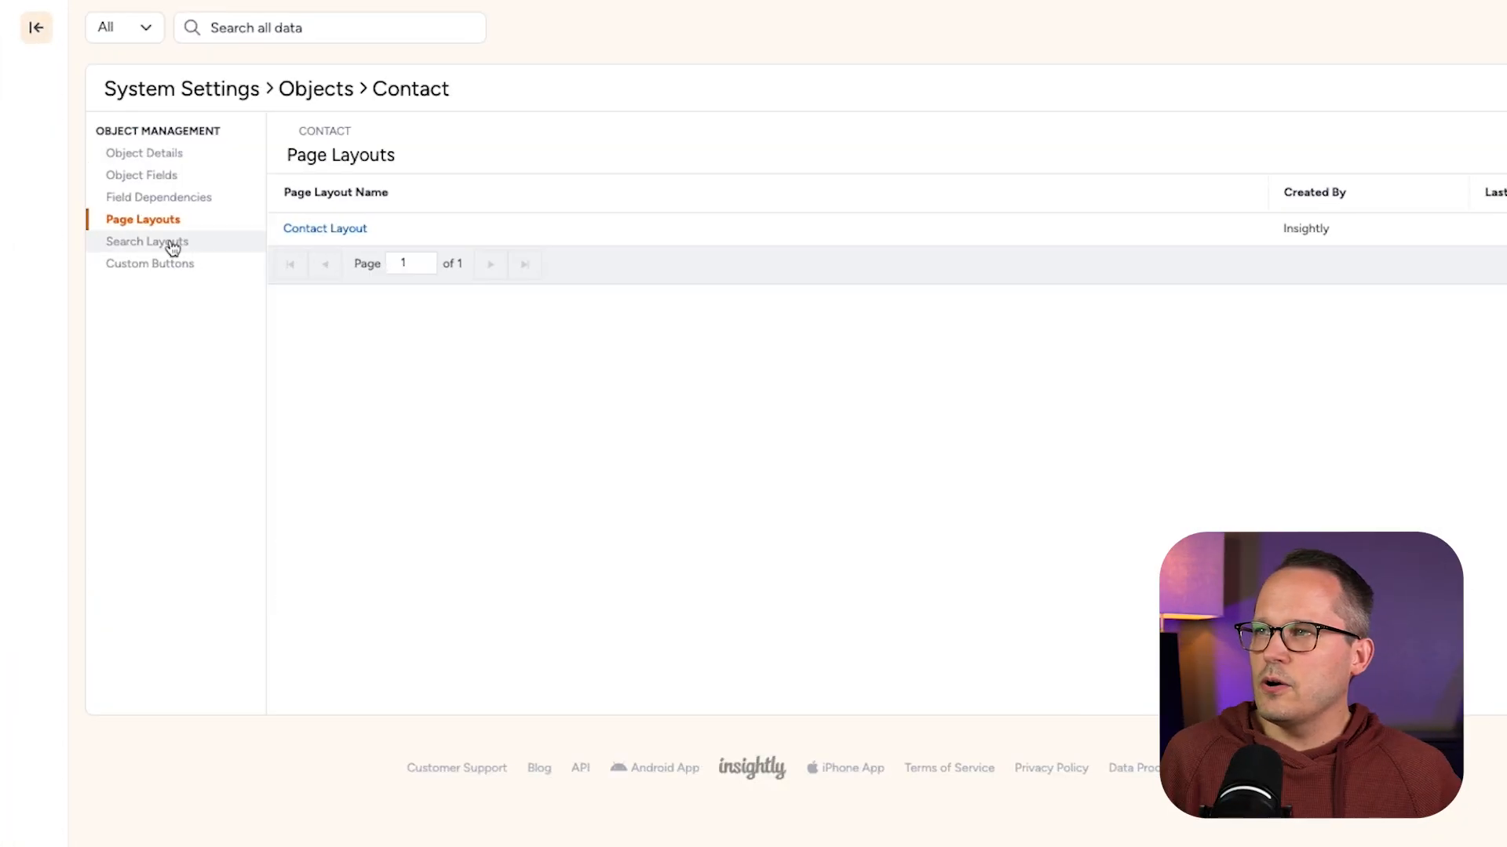
Review the Contact object's search layouts, and examine the button type options in the new custom button form
click(171, 248)
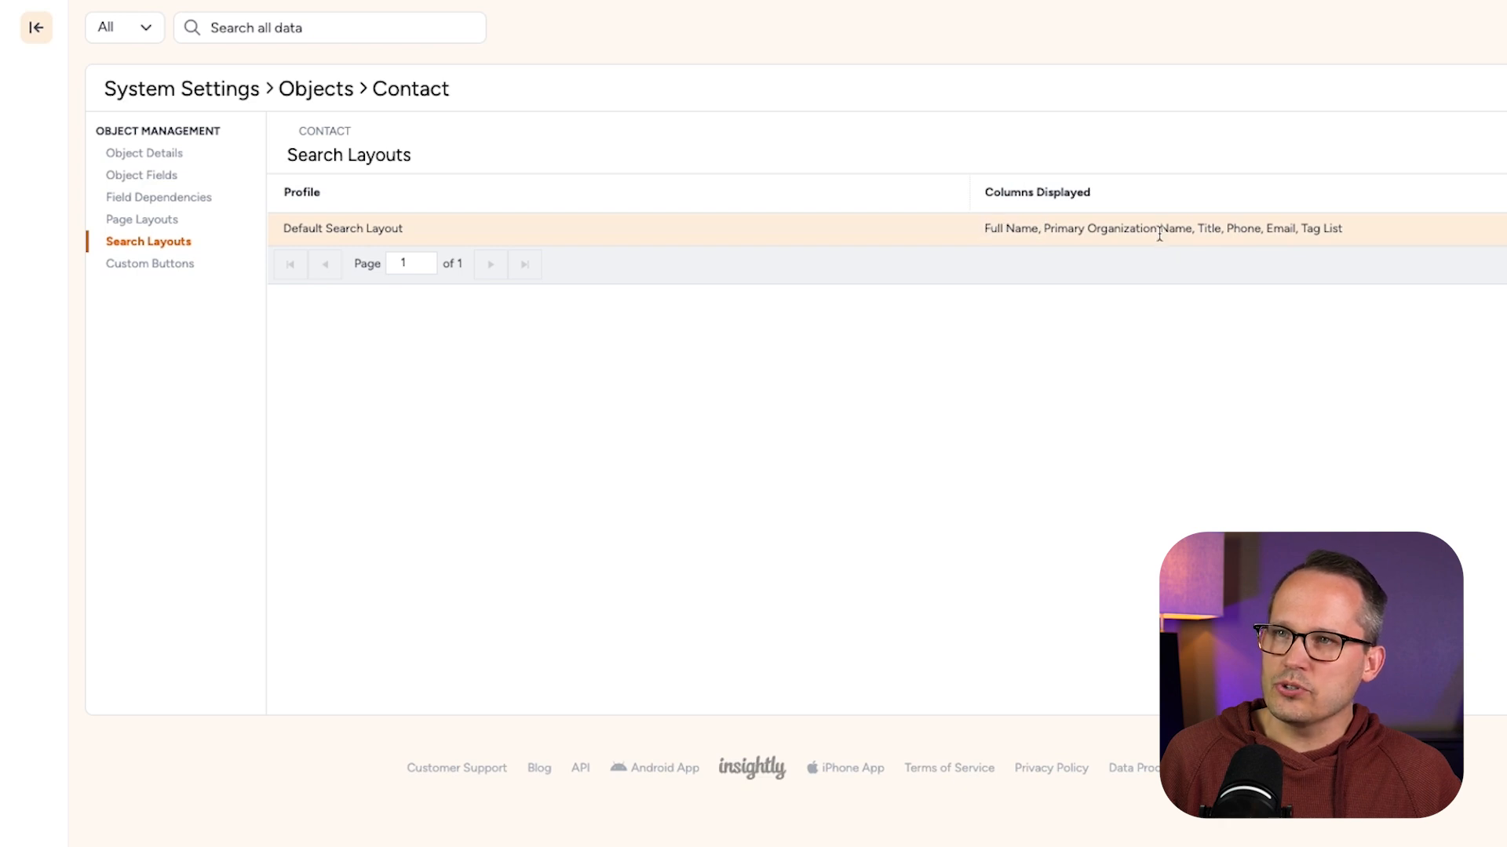
click(157, 264)
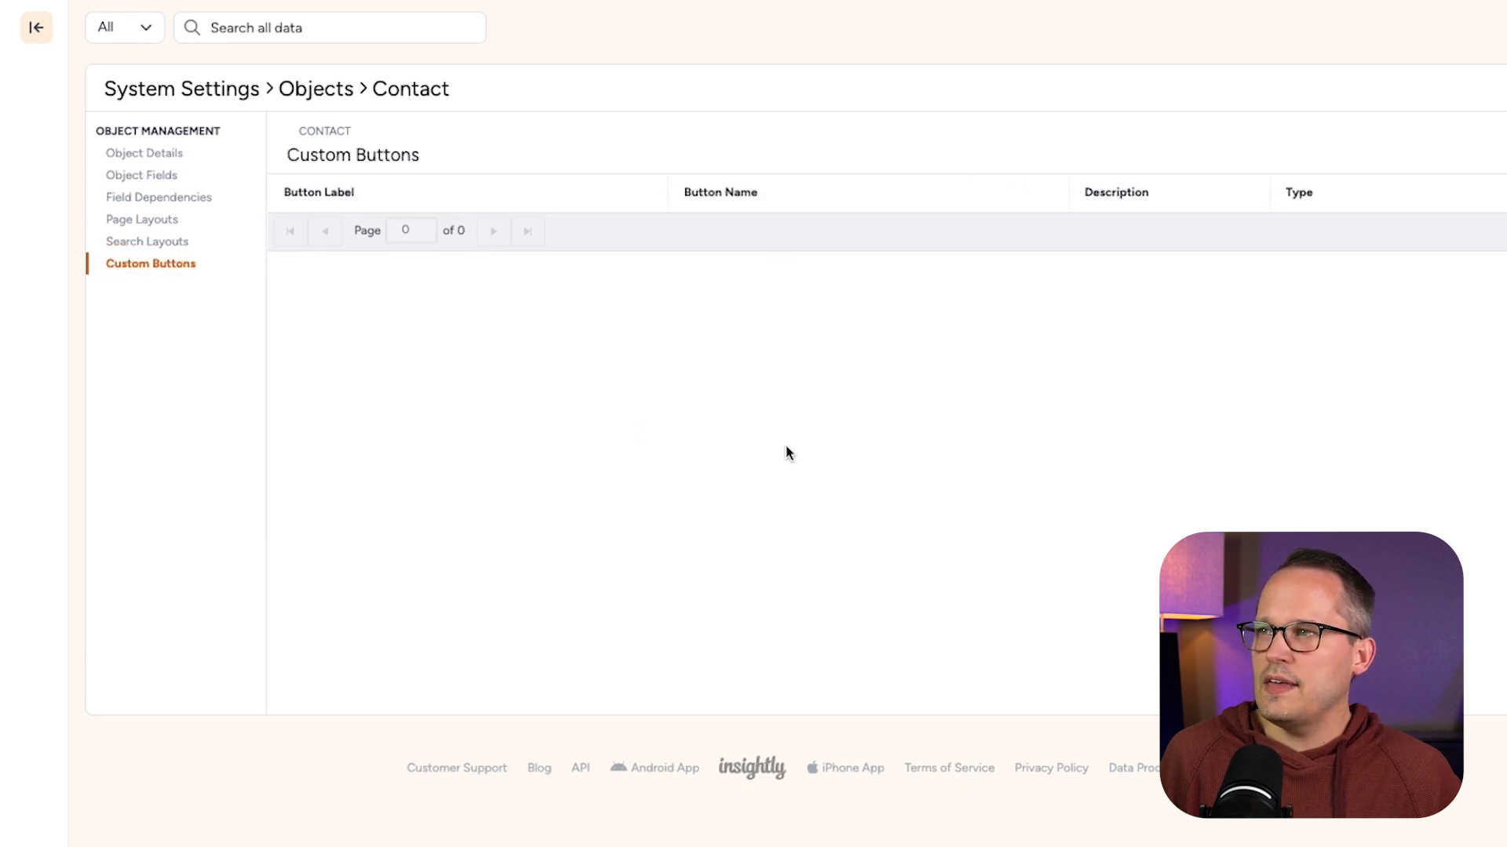
click(1408, 142)
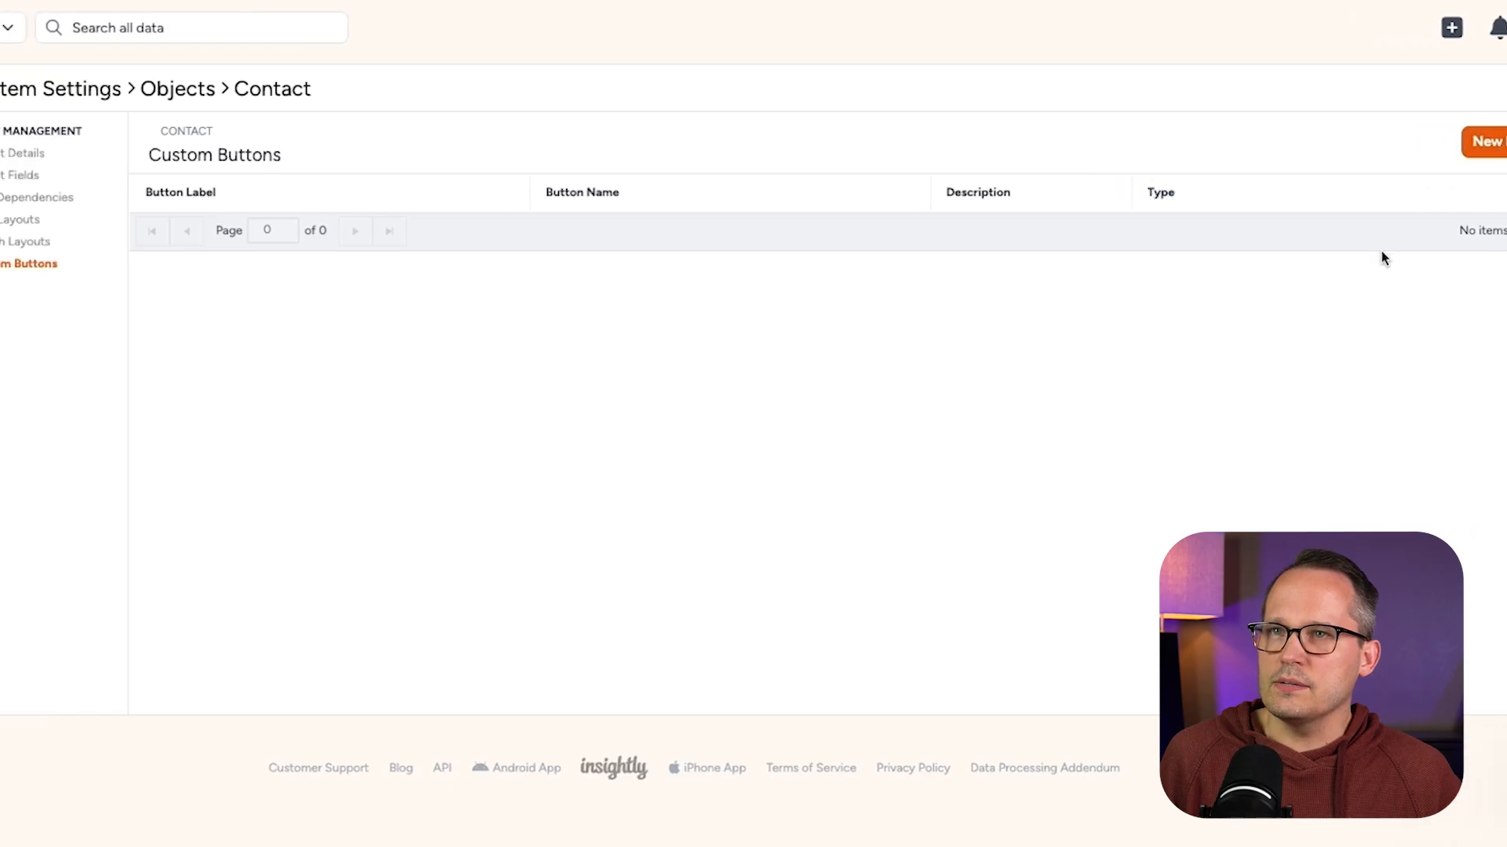
scroll(659, 414, down, 1)
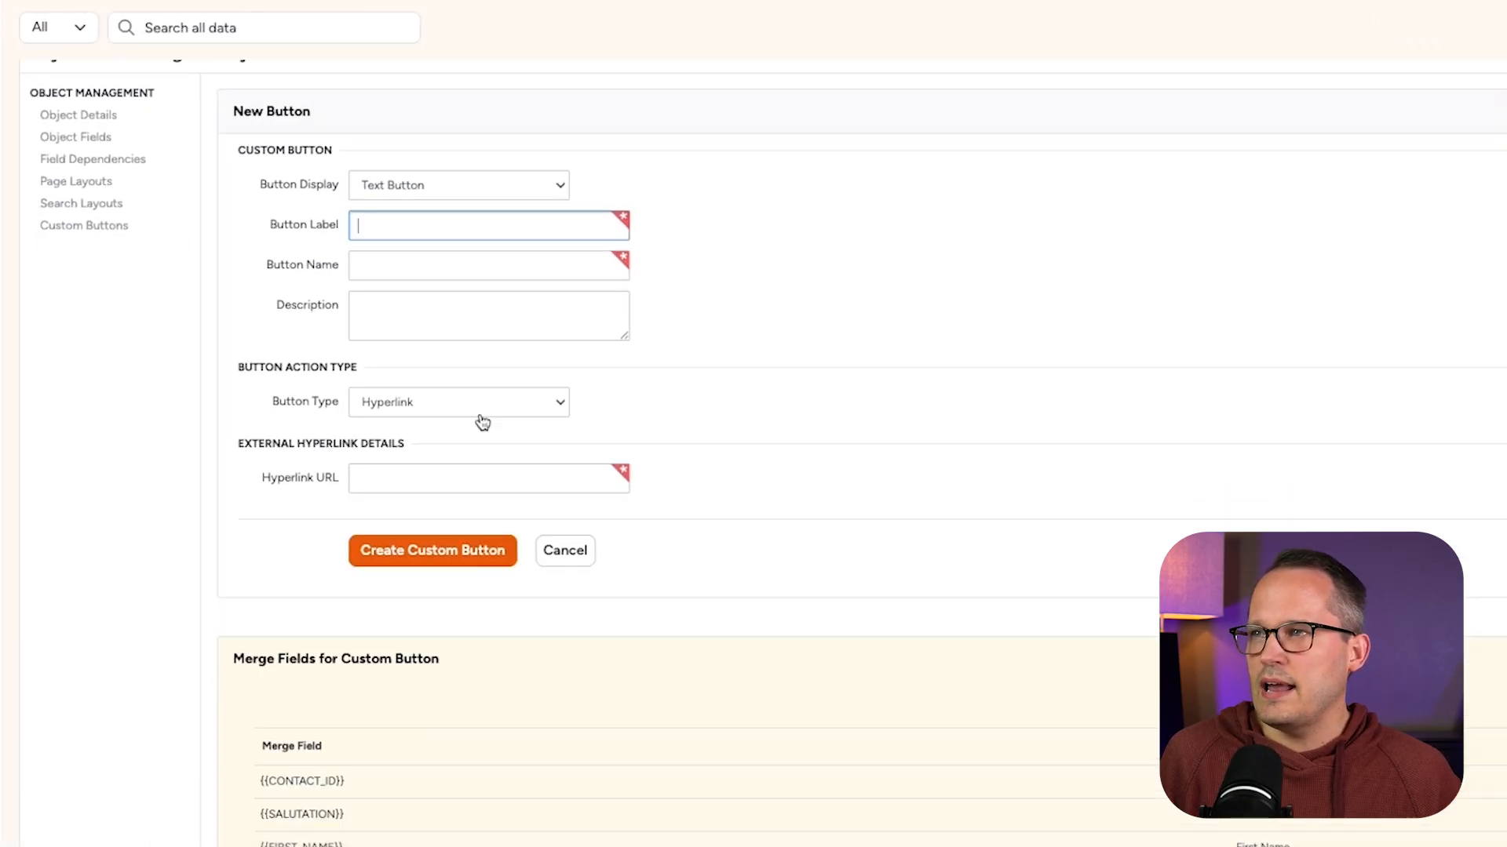
click(481, 408)
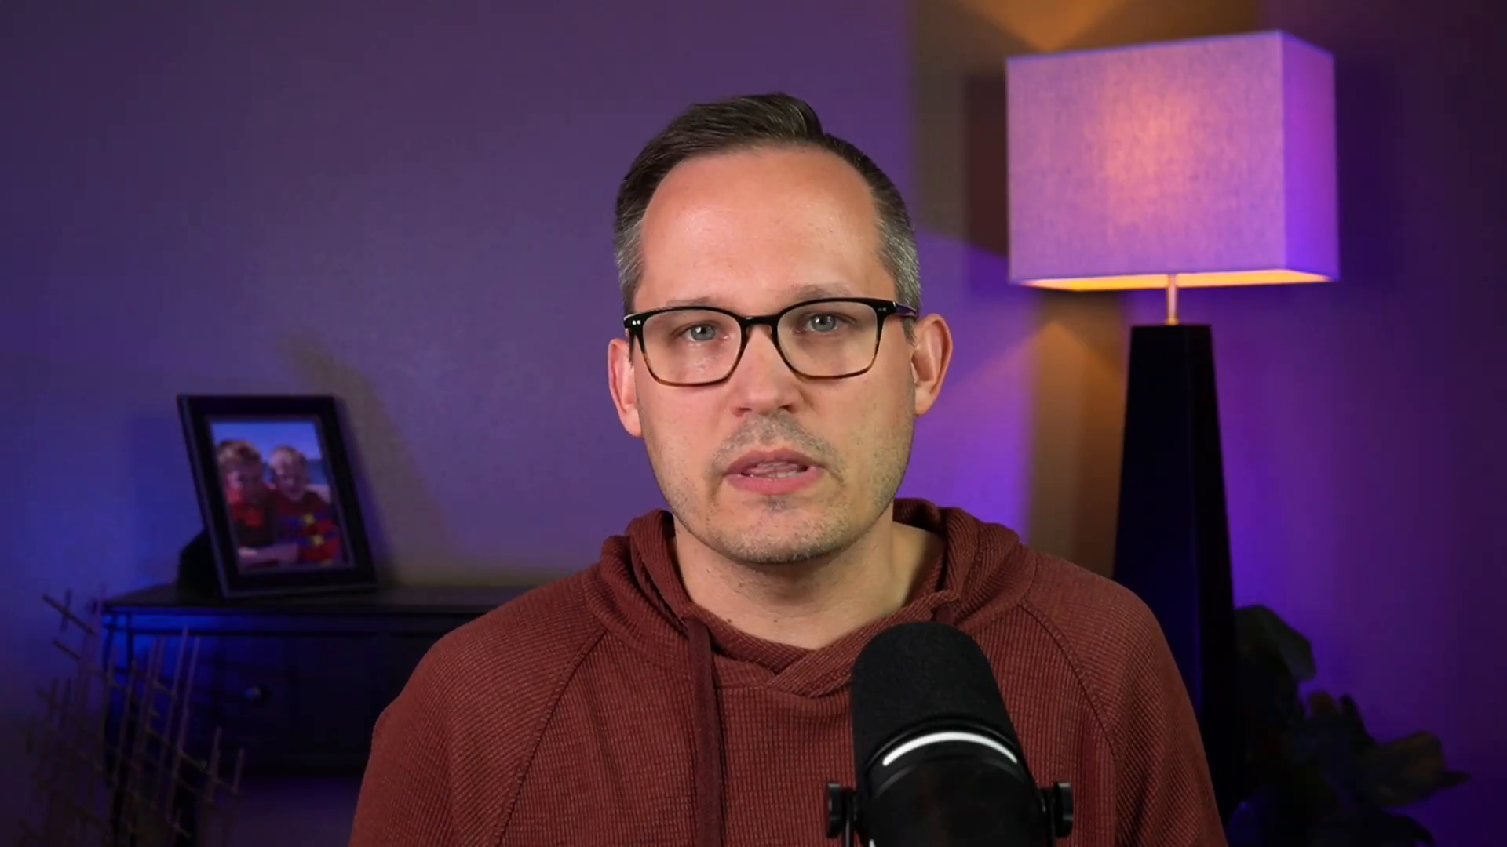
Review the lead conversion and opportunity conversion field mappings, then open the Pipelines settings
click(128, 424)
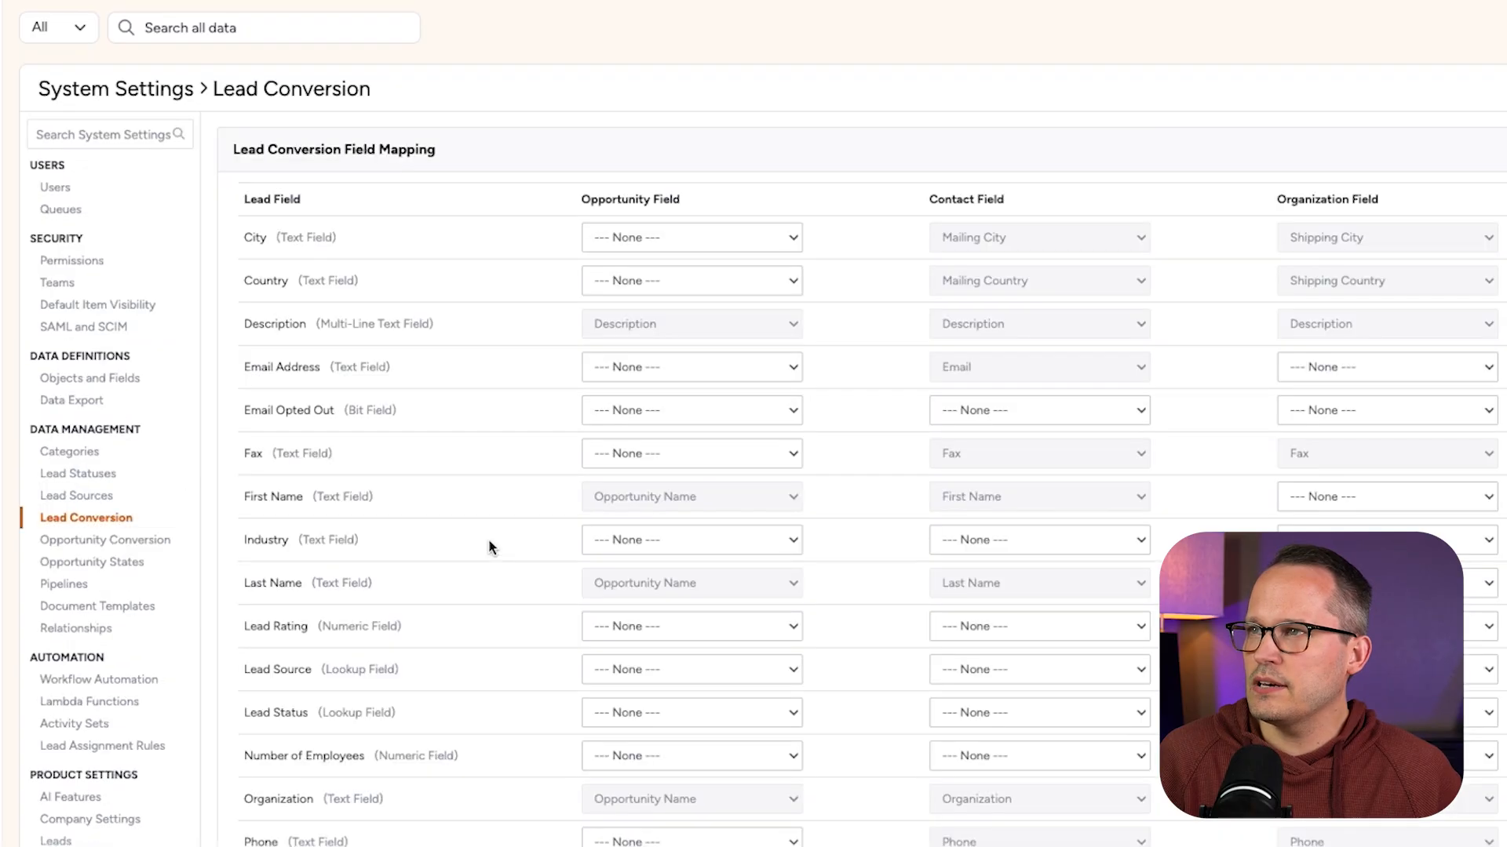
scroll(480, 536, down, 1)
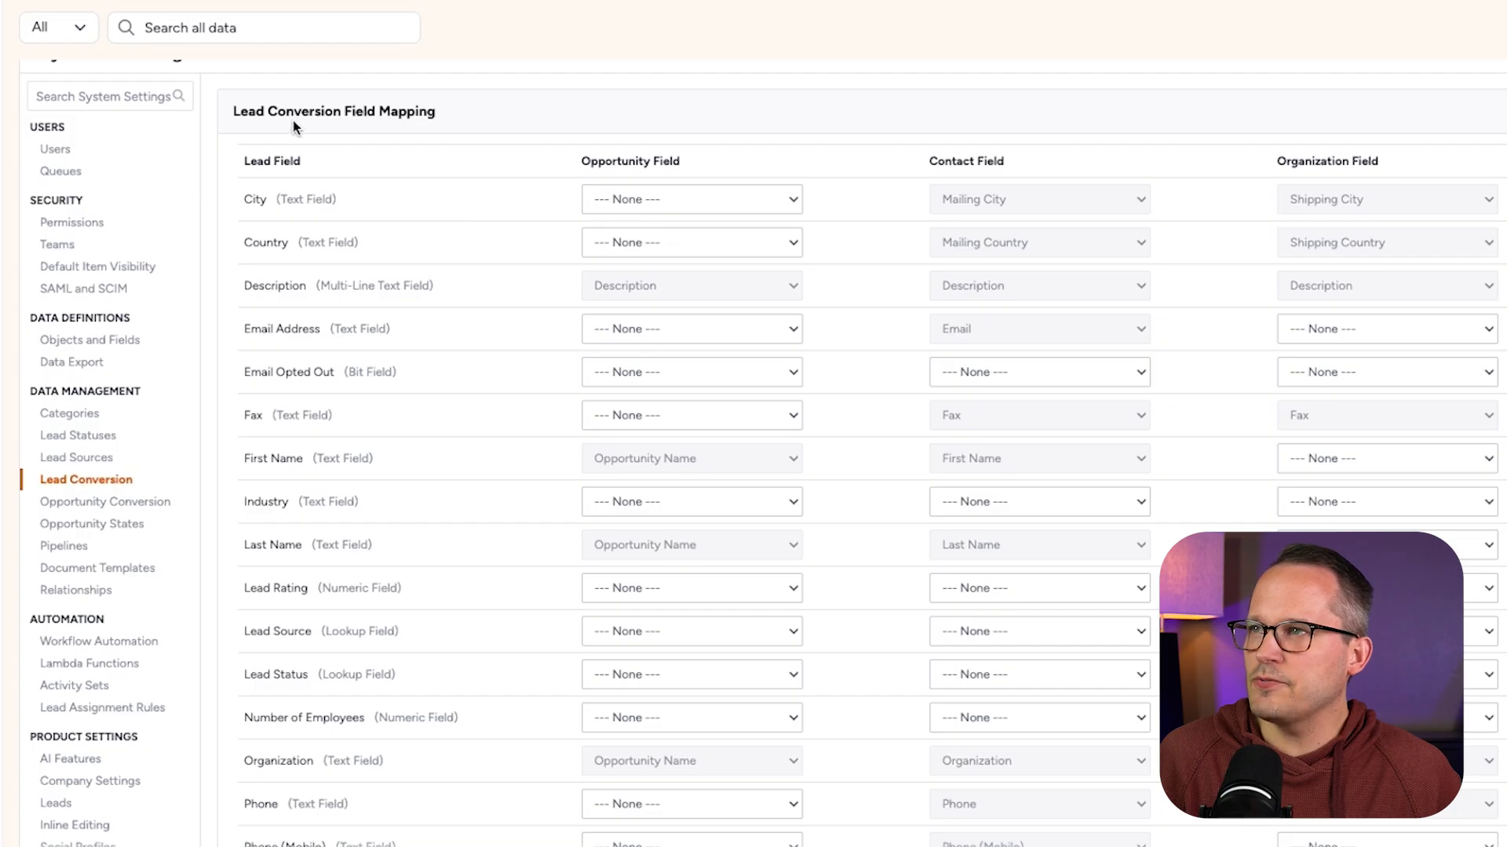
scroll(141, 477, down, 1)
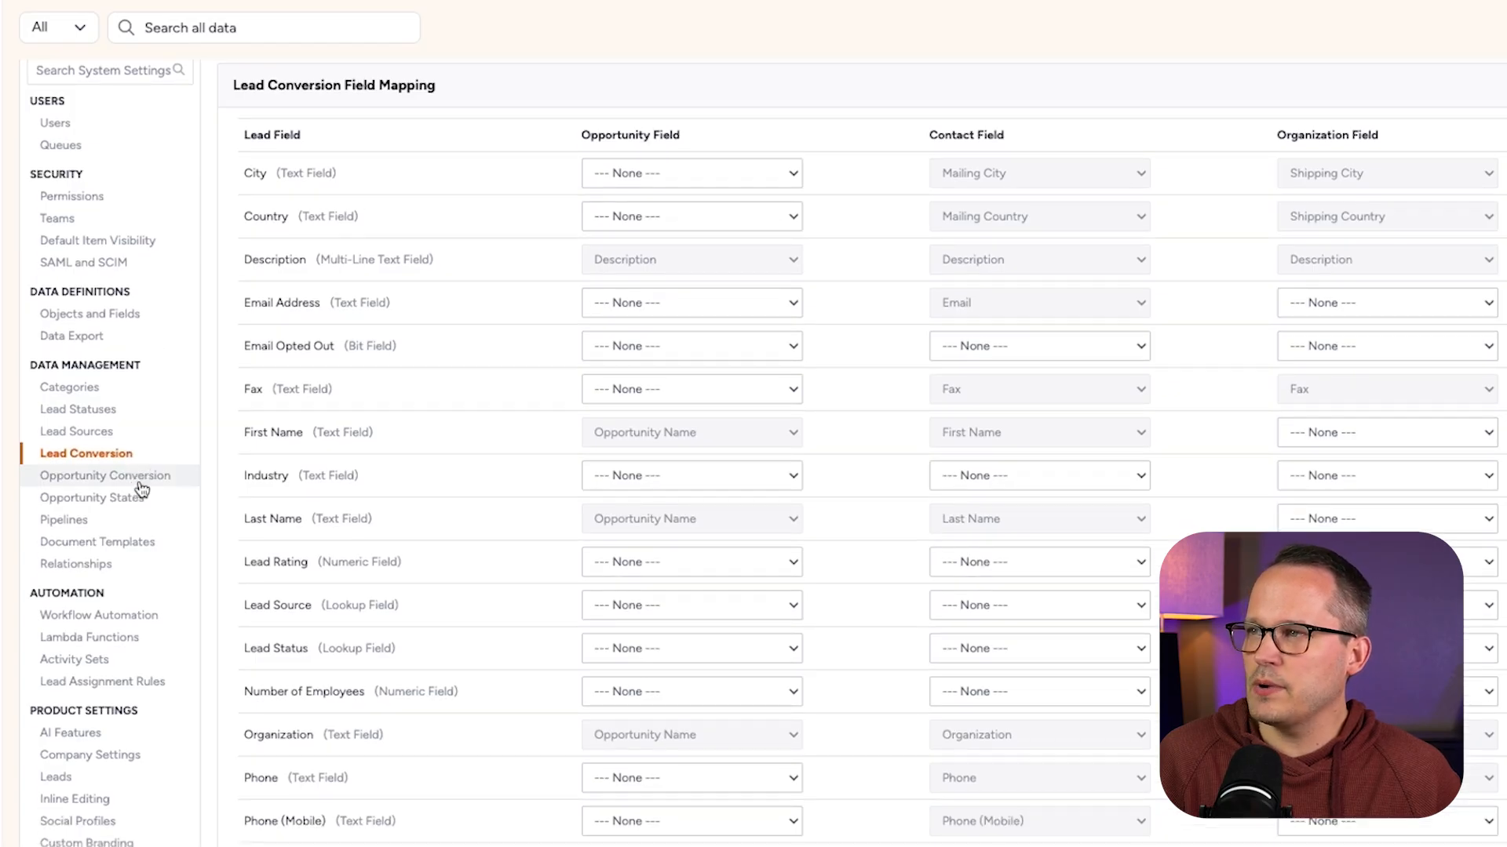
click(138, 477)
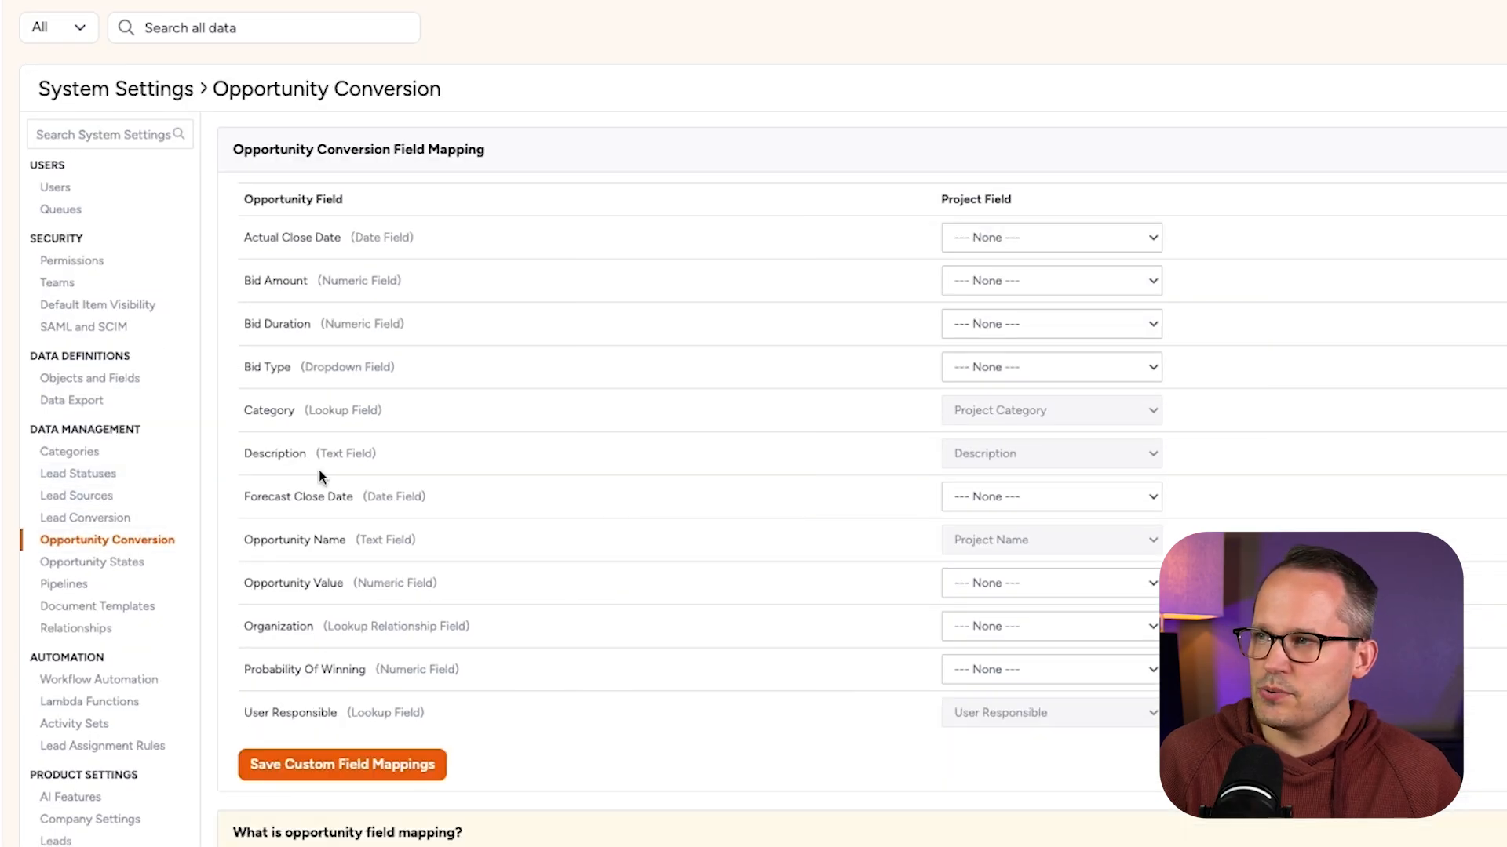
click(78, 585)
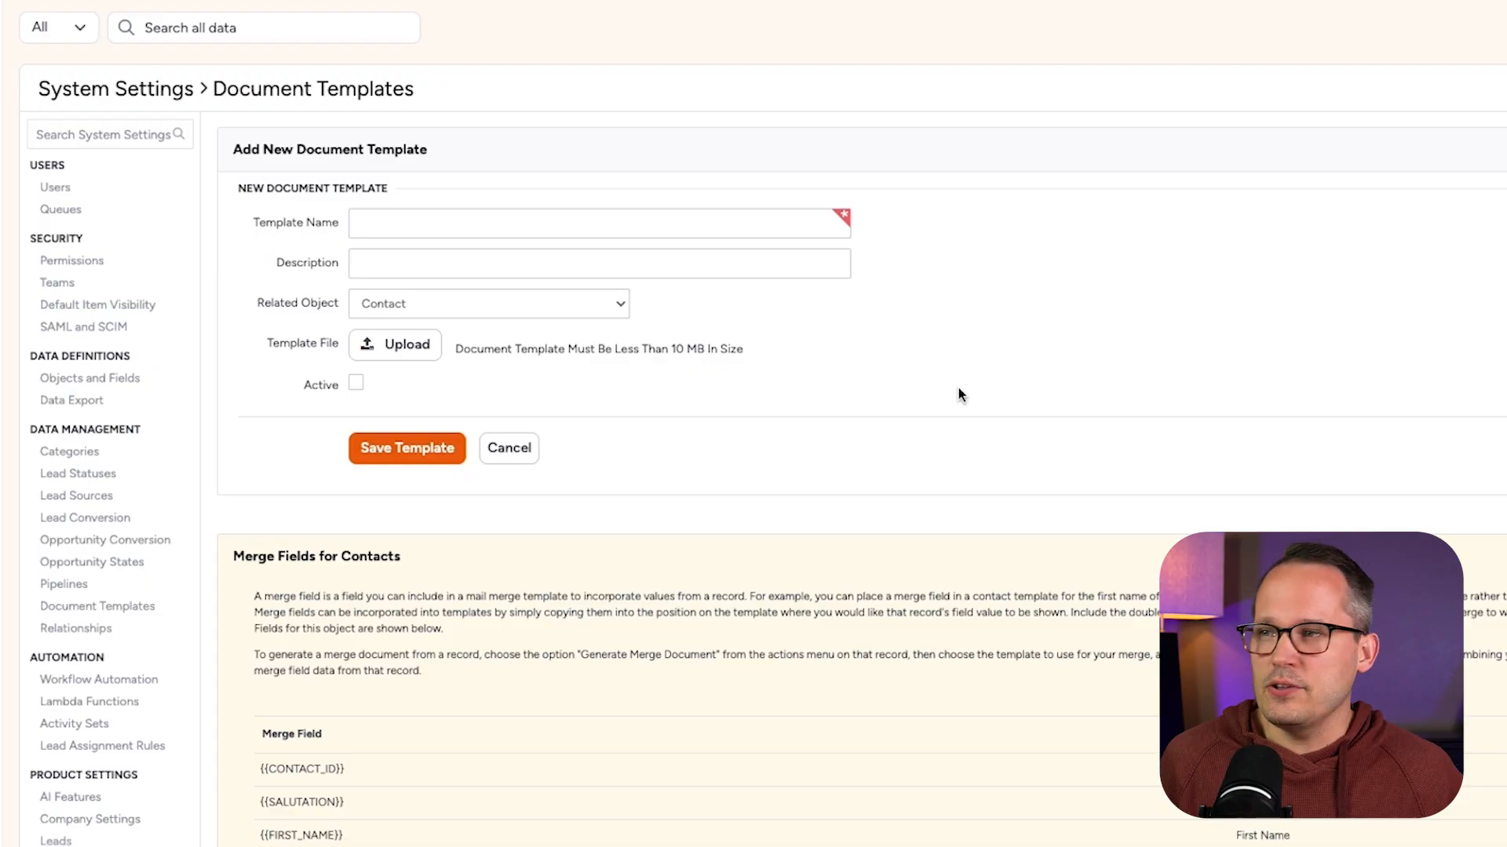
Examine the new document template form and the merge fields available for contacts
scroll(958, 388, down, 3)
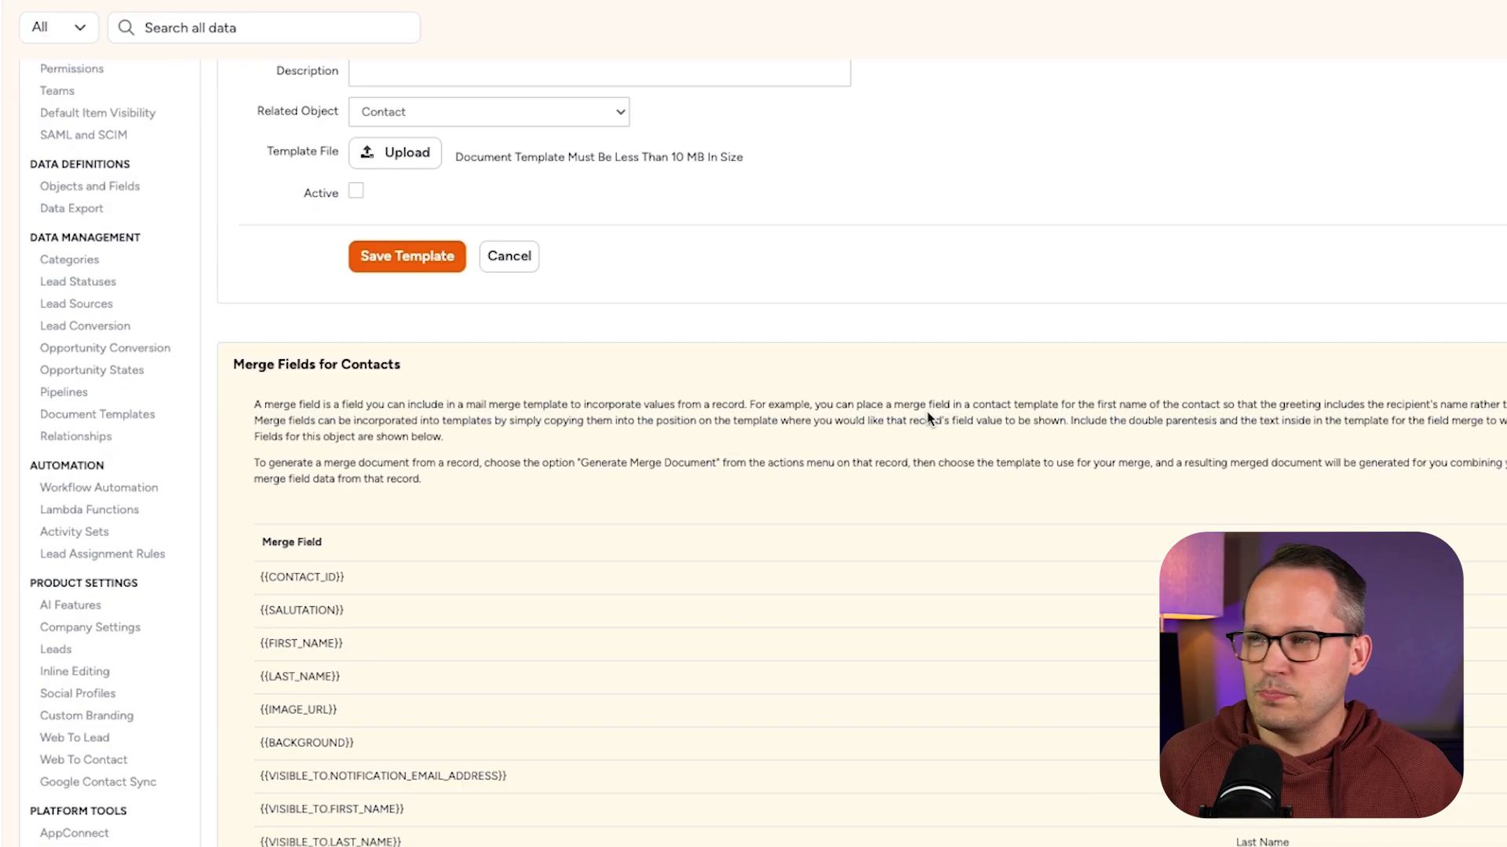
scroll(924, 430, down, 2)
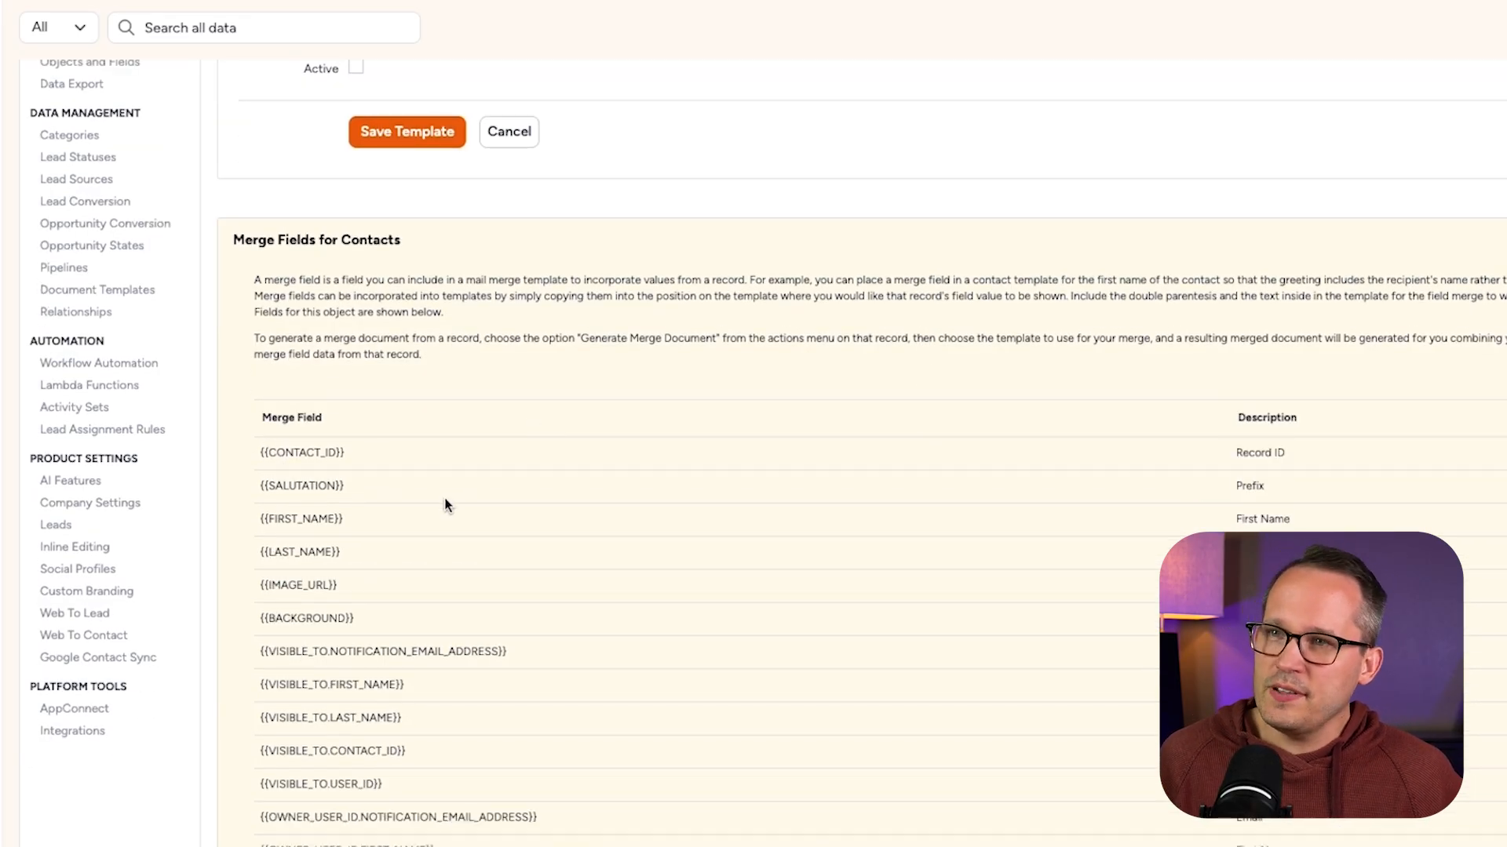
scroll(445, 498, up, 5)
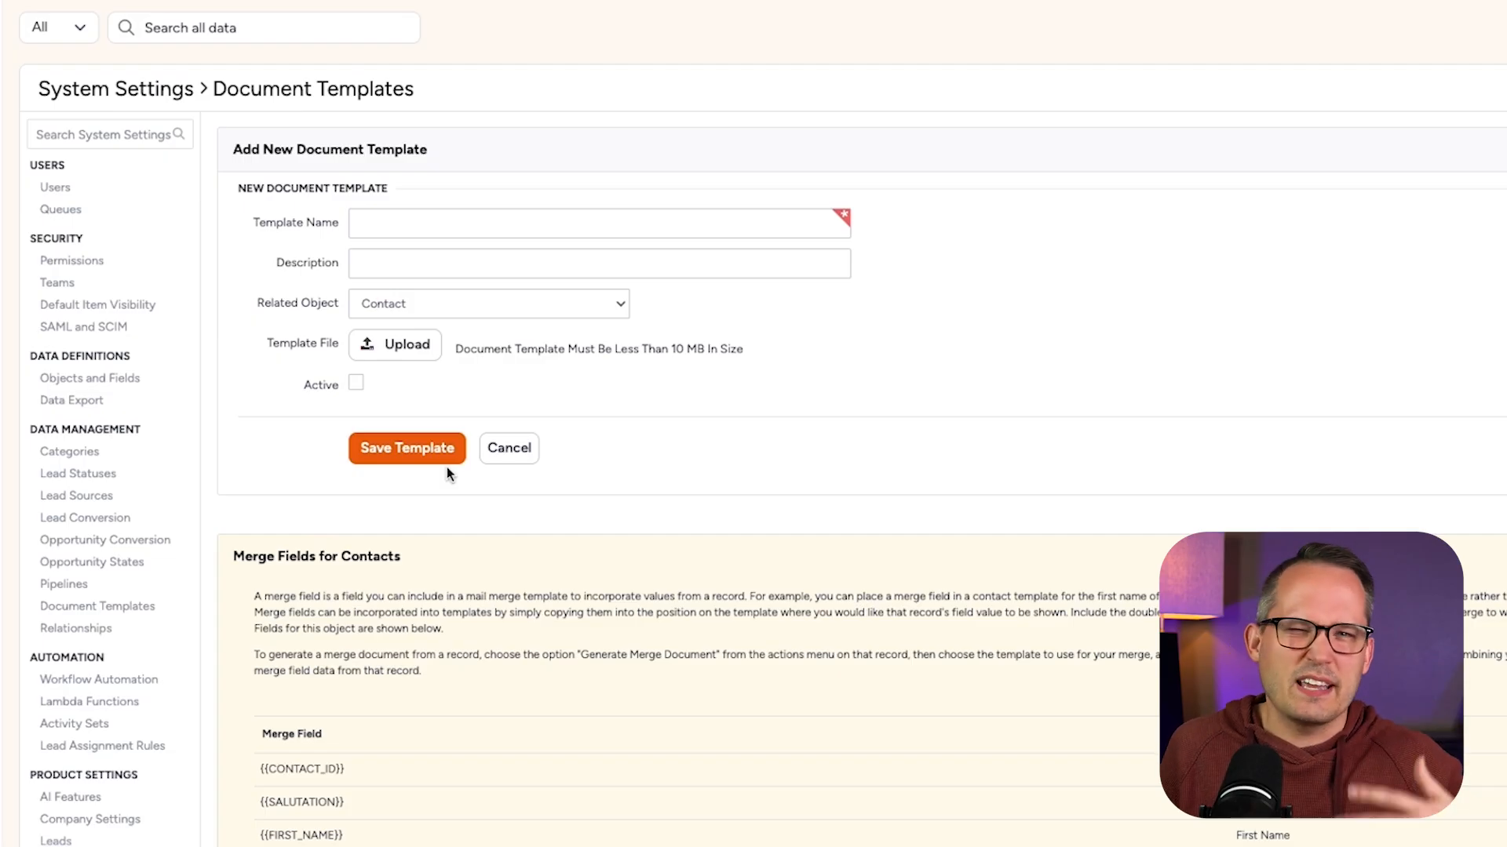
Enable Web To Contact and open the field selection for the website's HTML contact form
scroll(246, 562, down, 5)
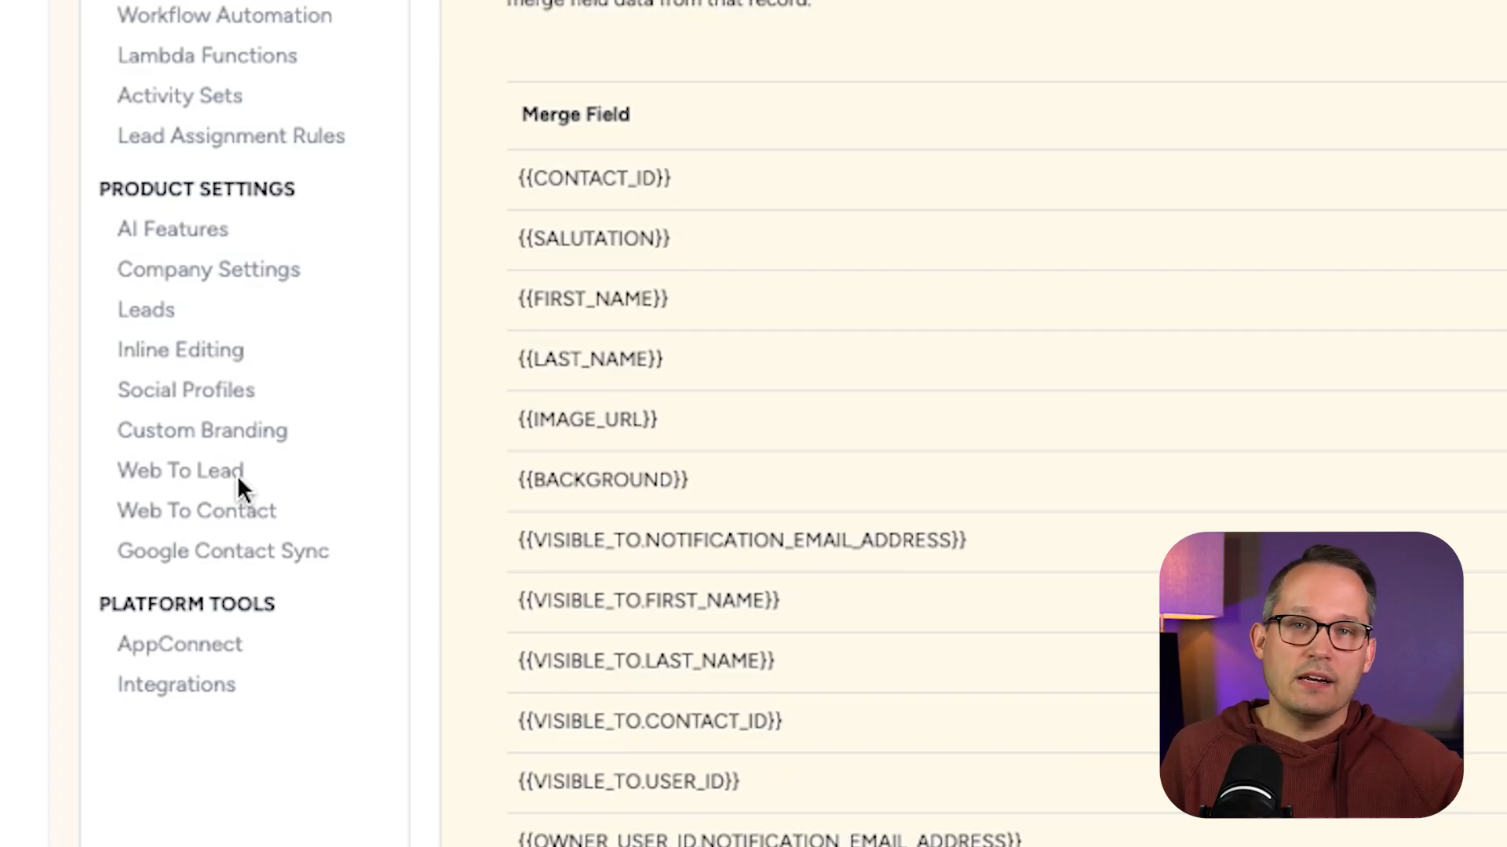
click(205, 510)
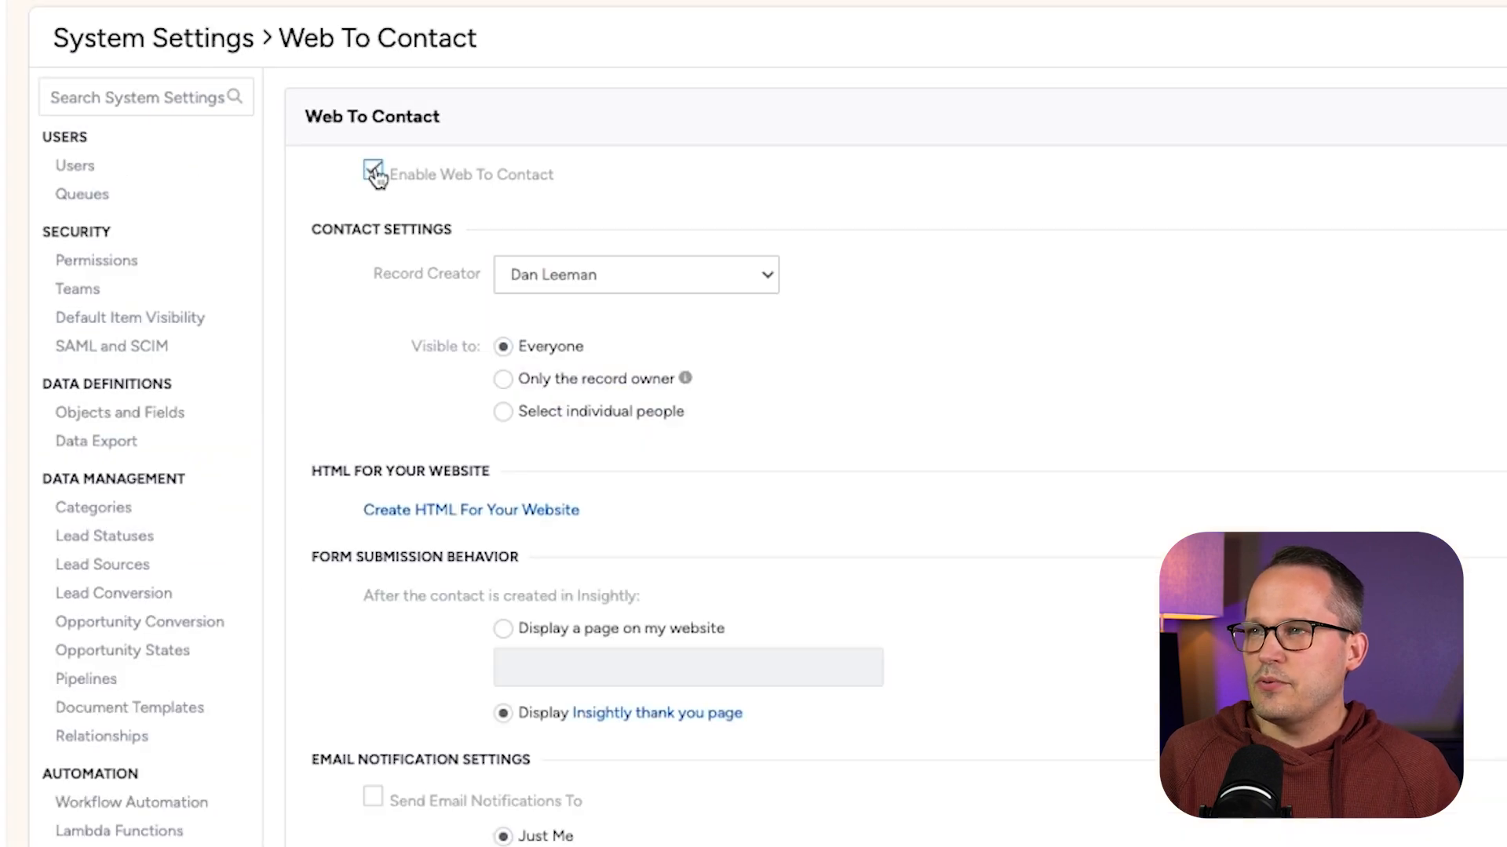
scroll(510, 398, down, 4)
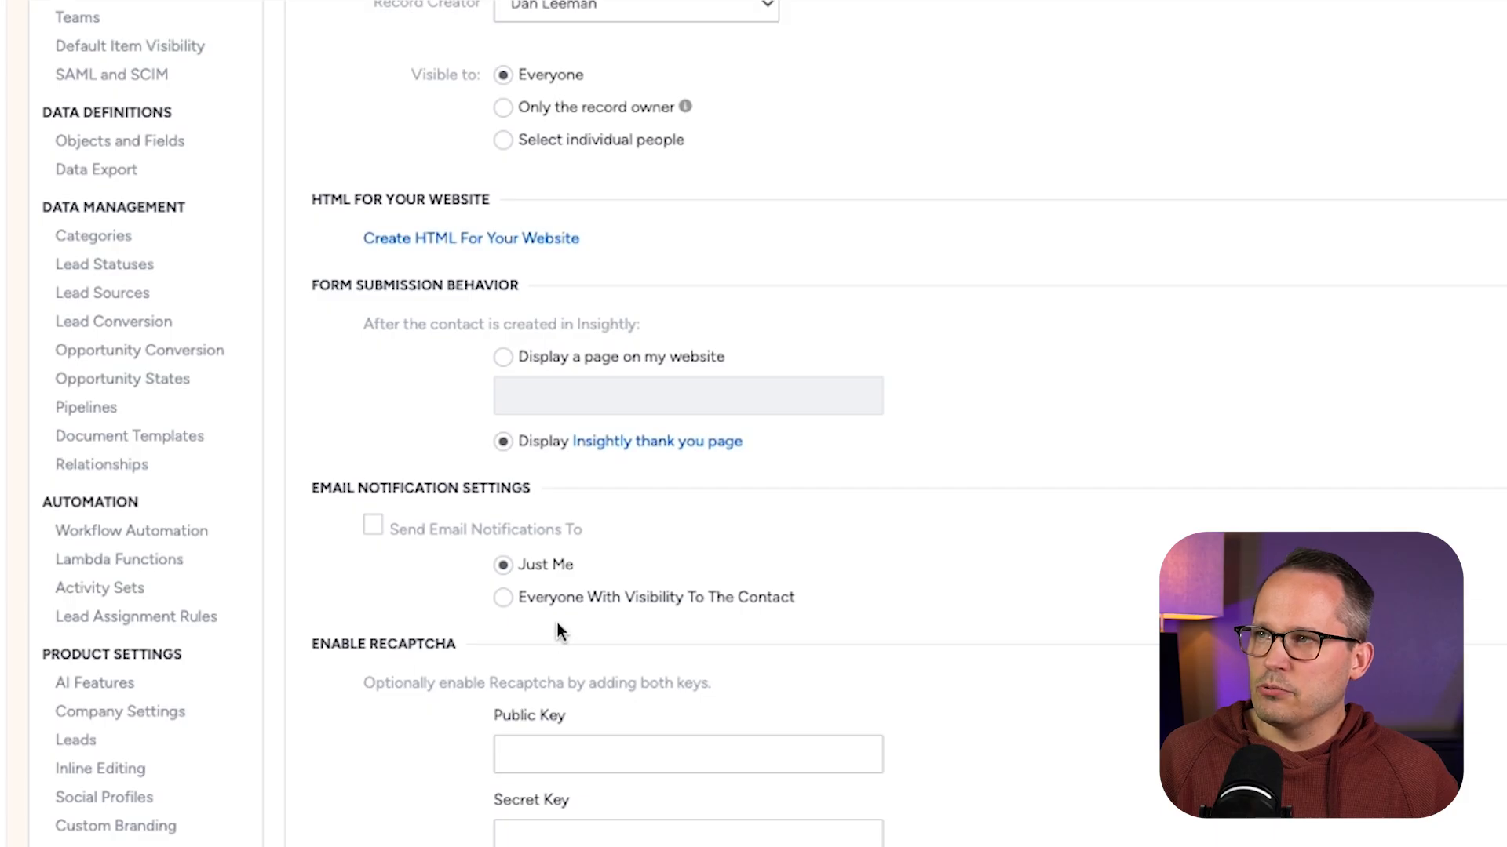
scroll(557, 623, up, 4)
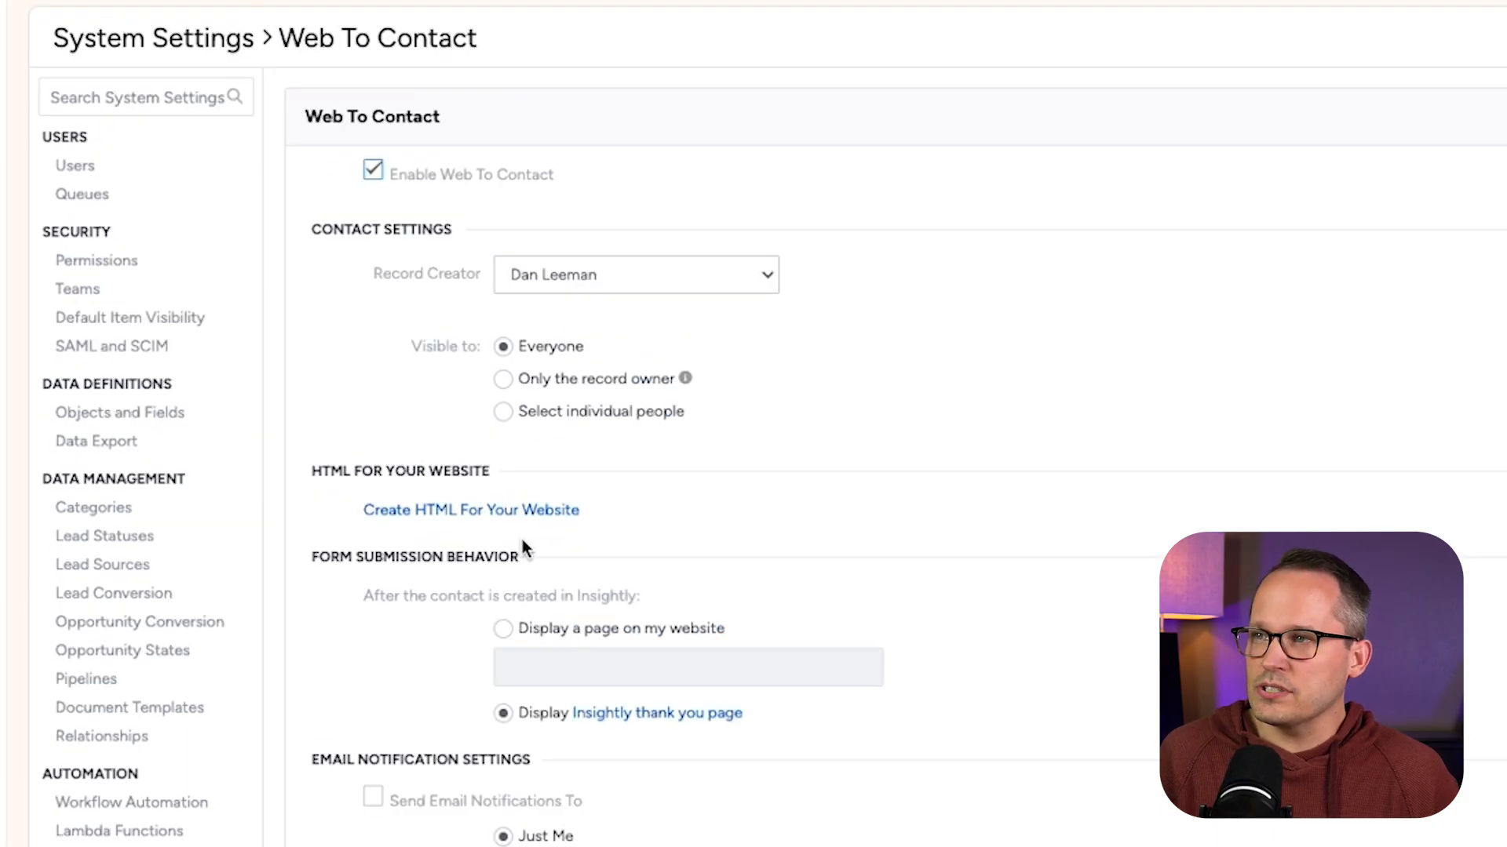
click(541, 511)
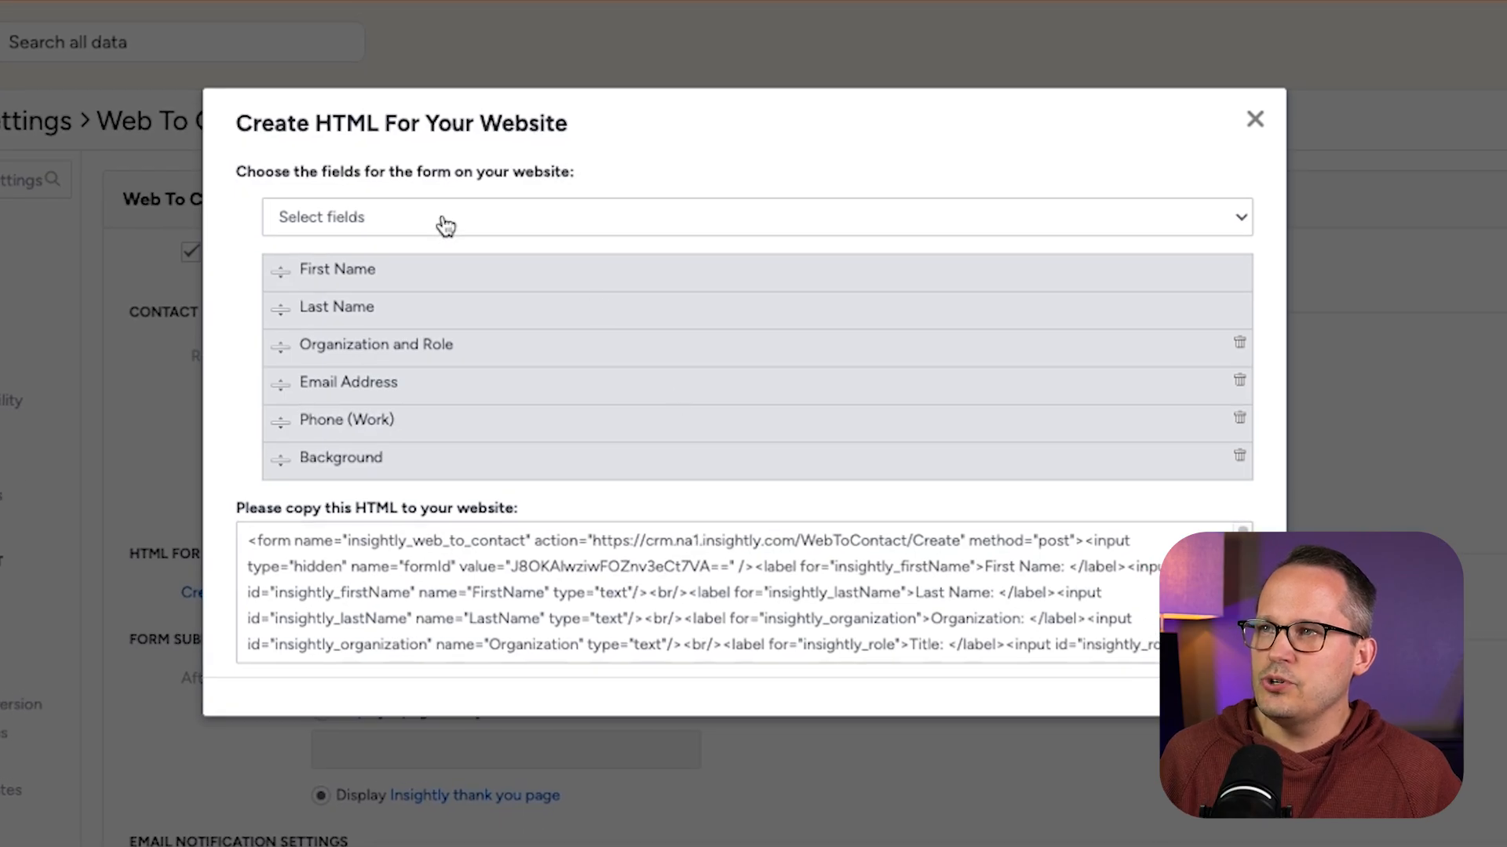
click(822, 220)
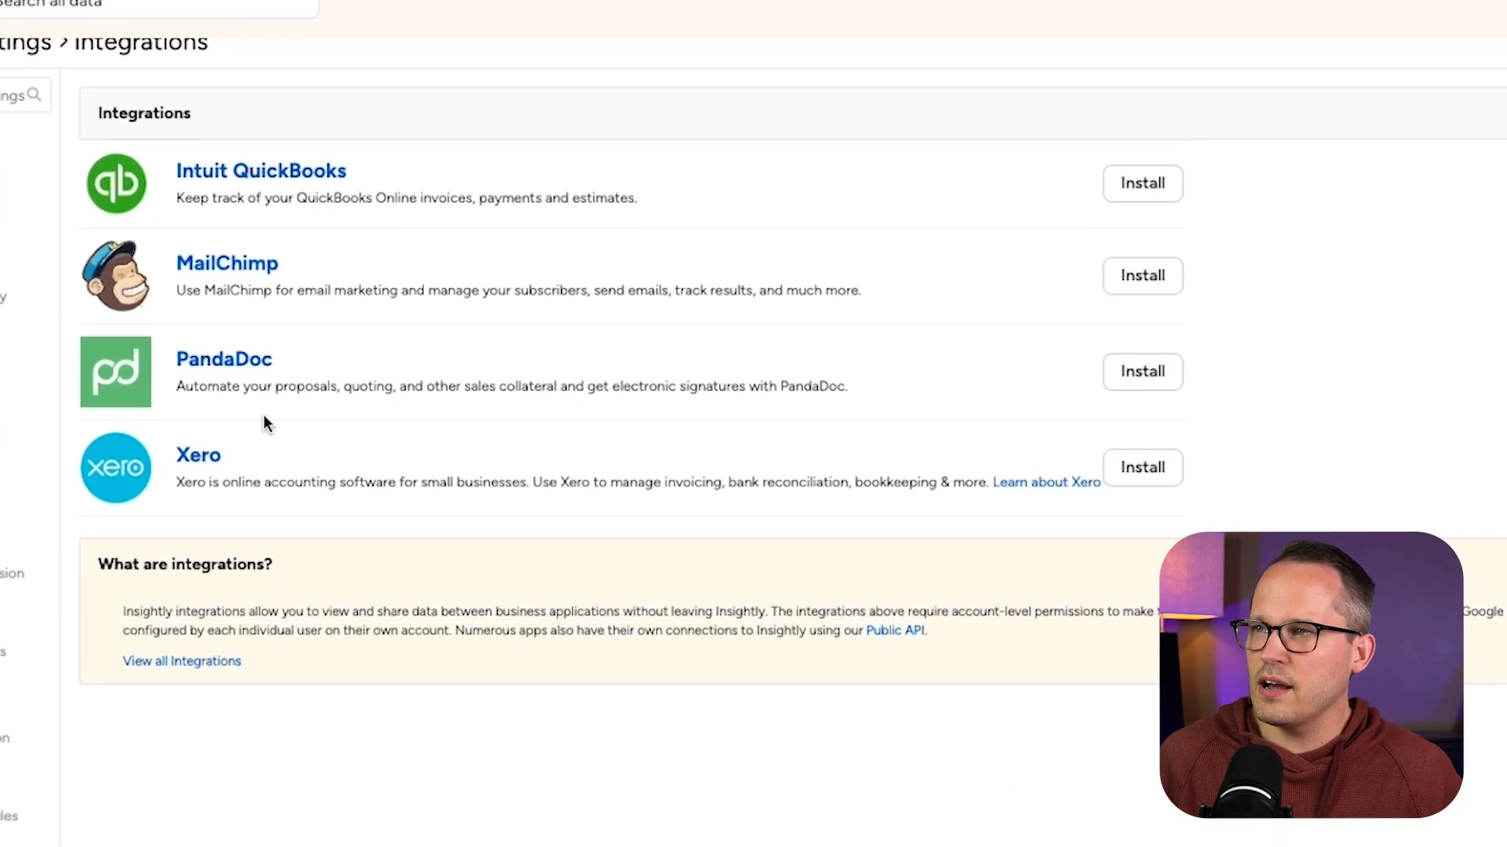
Review the built-in integrations and browse the full integrations directory on the Insightly website
scroll(262, 477, down, 3)
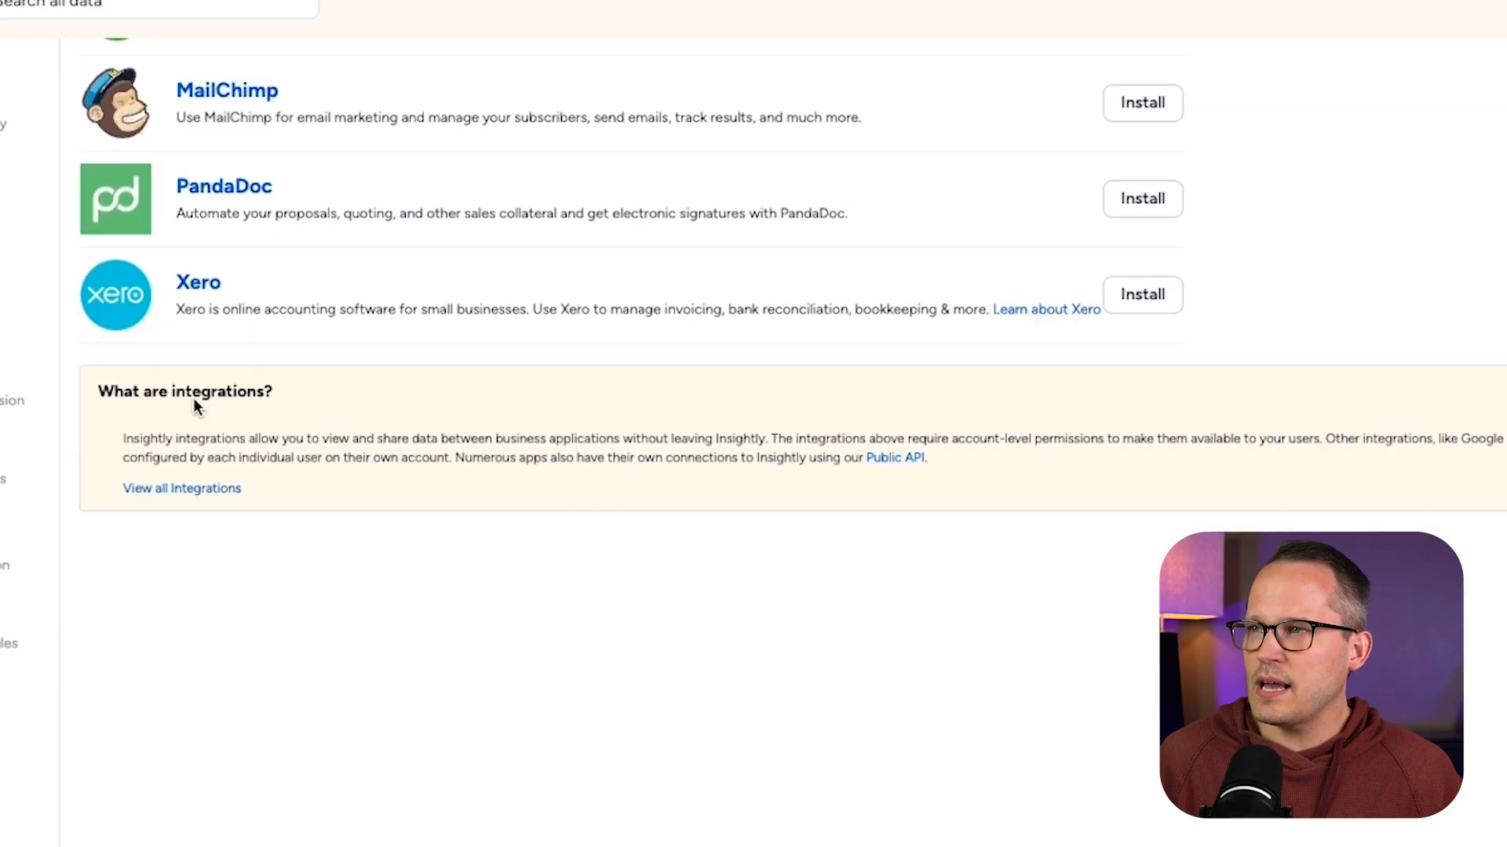
click(193, 488)
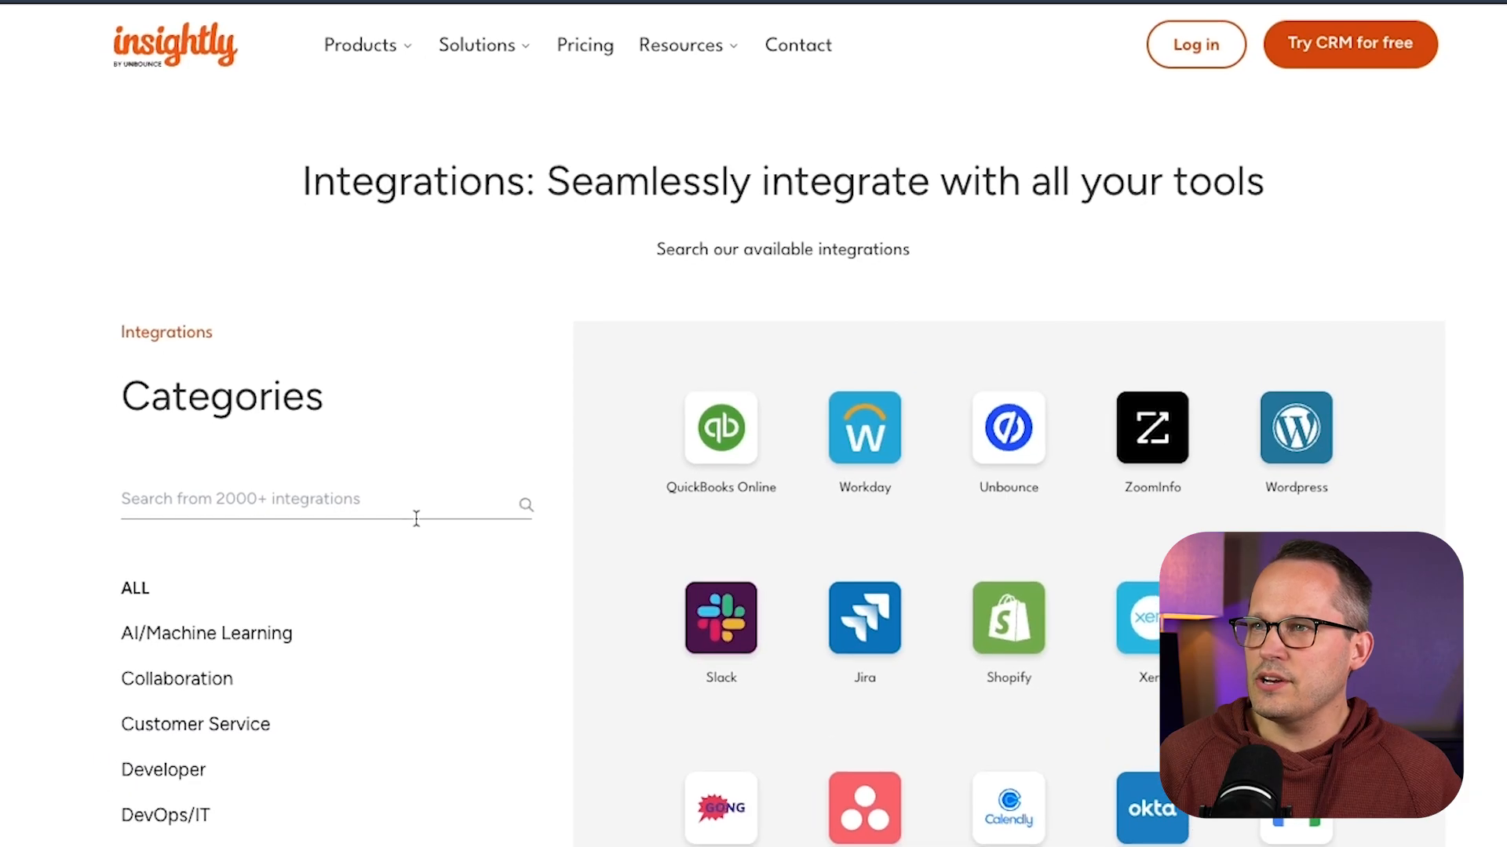
scroll(416, 503, down, 4)
scroll(422, 490, down, 3)
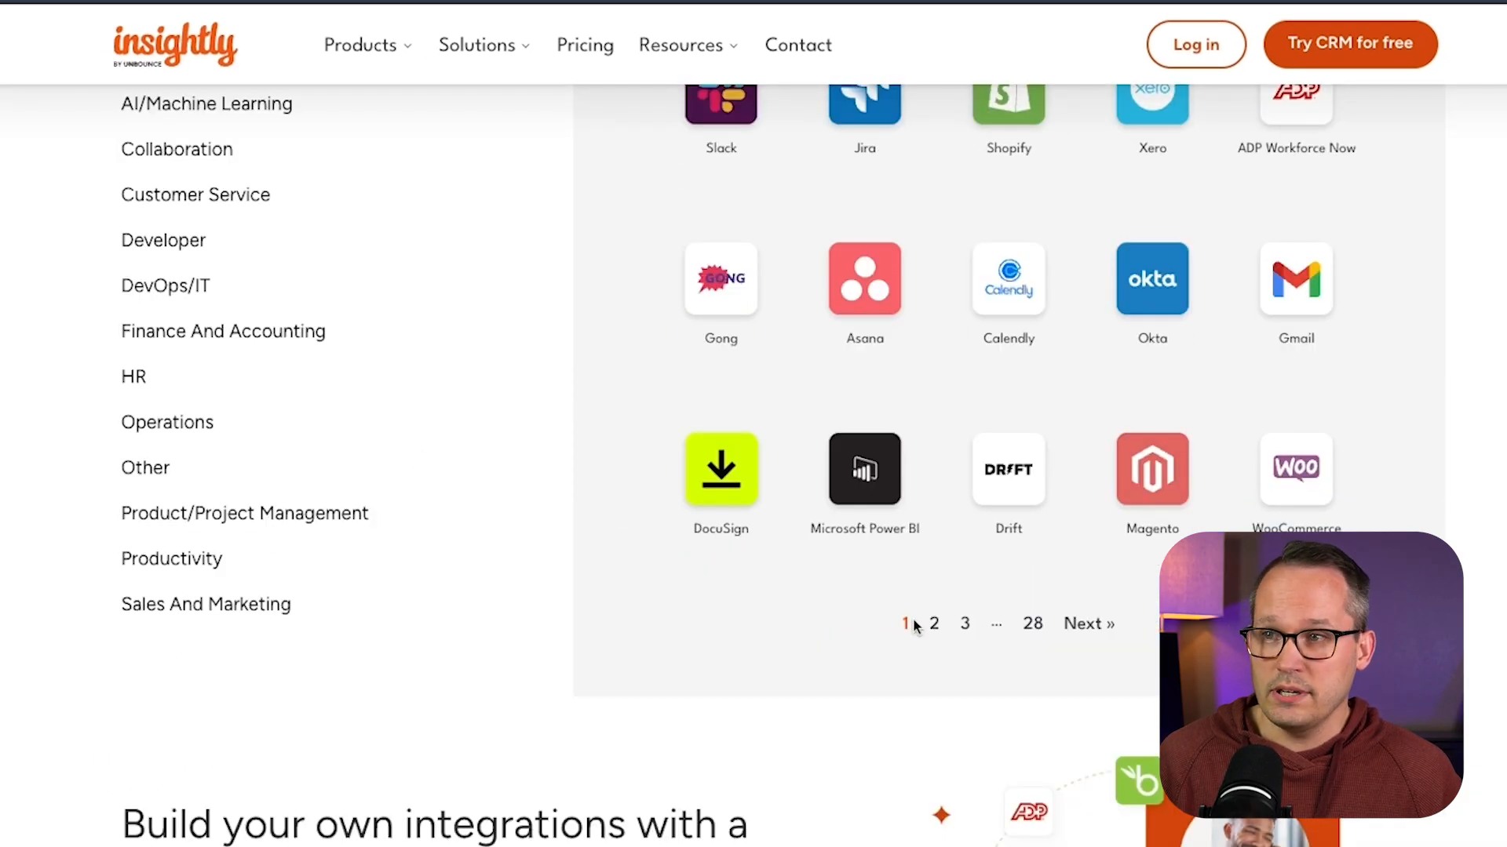
scroll(998, 628, up, 5)
scroll(998, 628, down, 7)
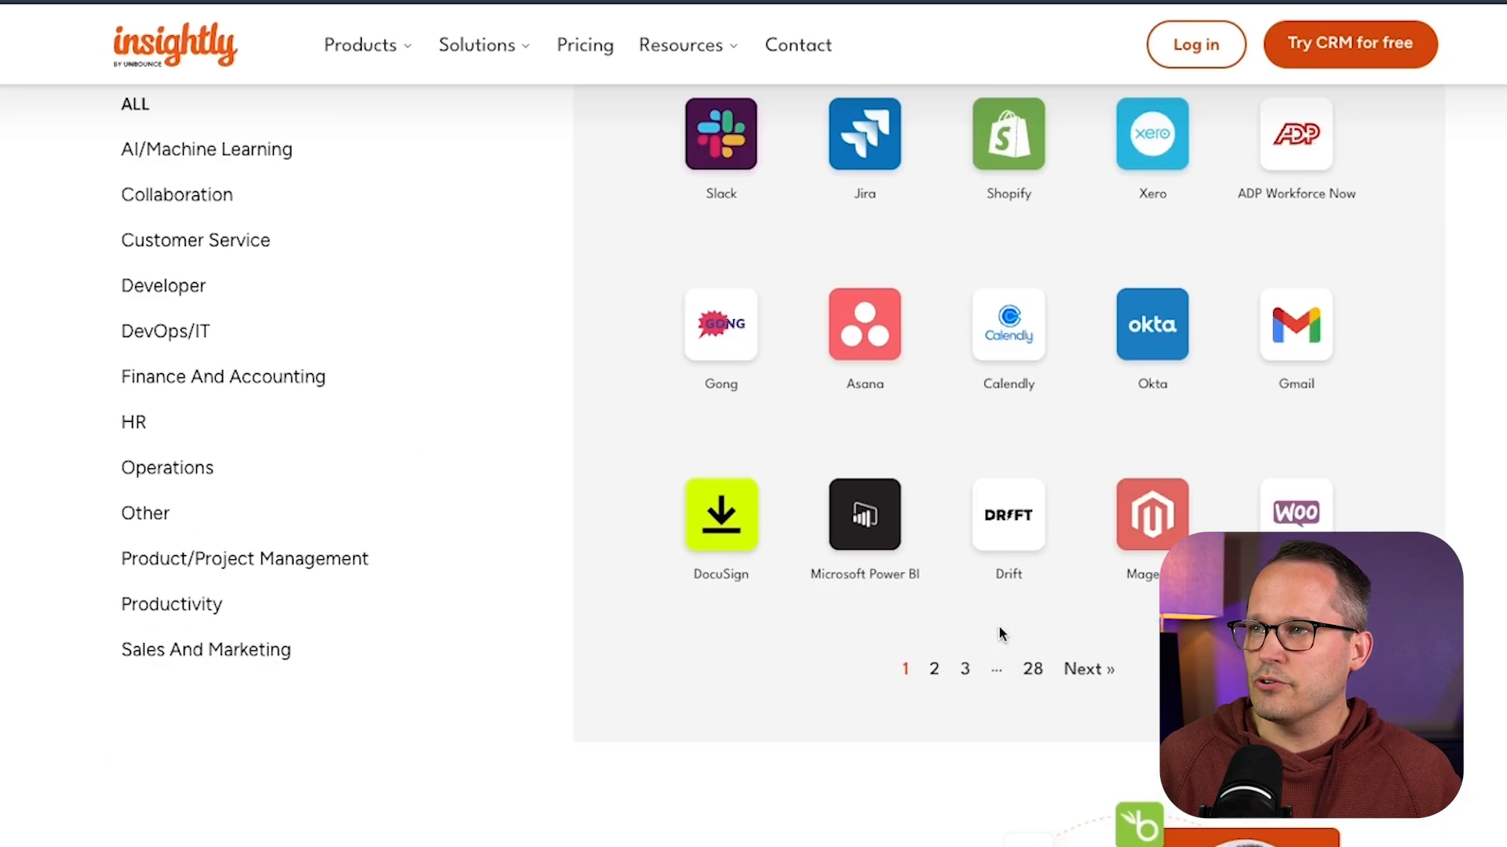
scroll(803, 596, down, 3)
scroll(800, 550, up, 5)
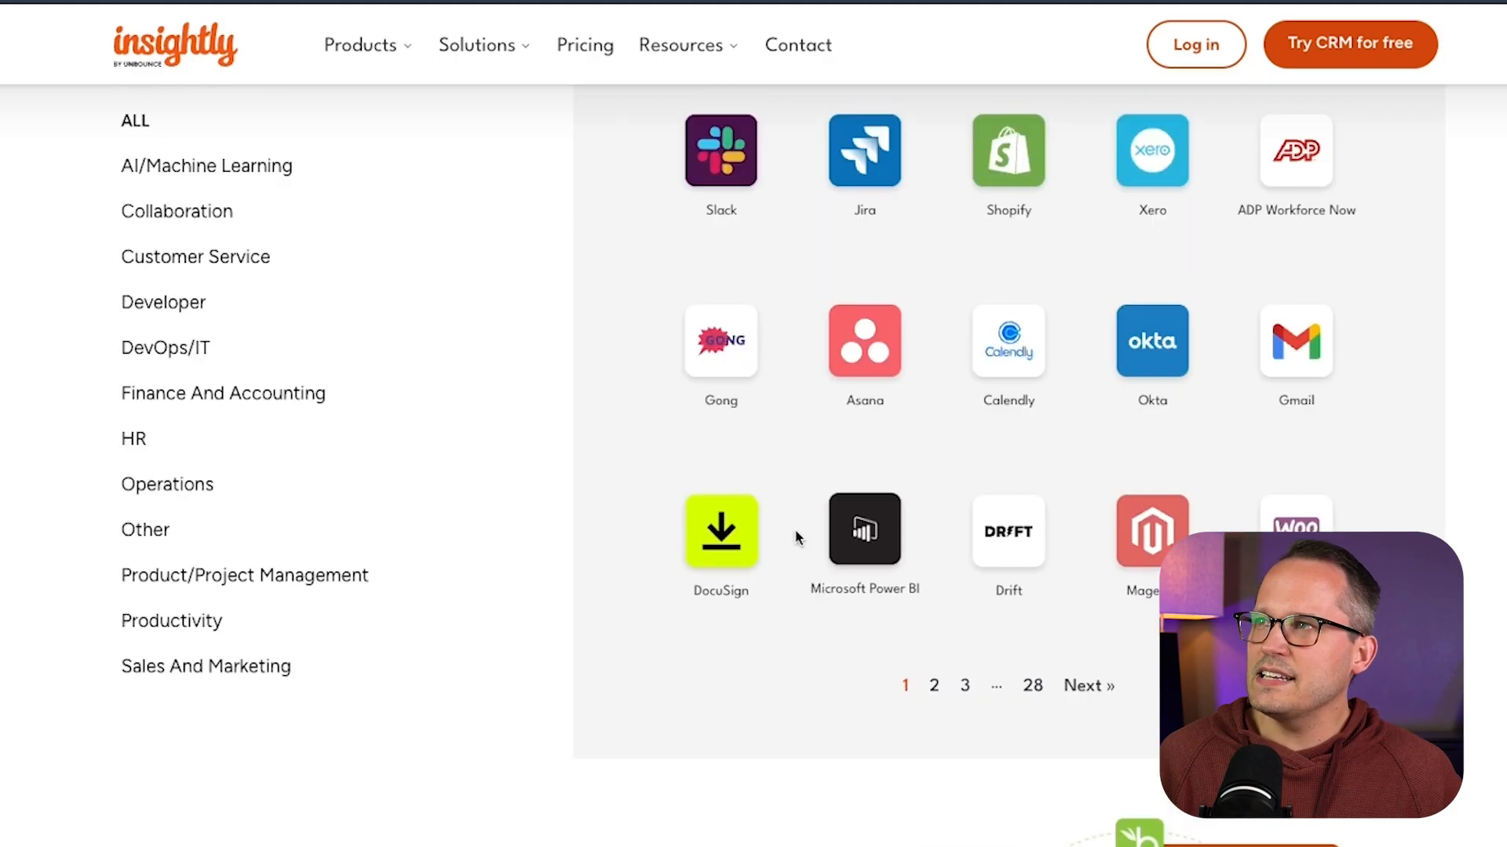
scroll(710, 488, up, 6)
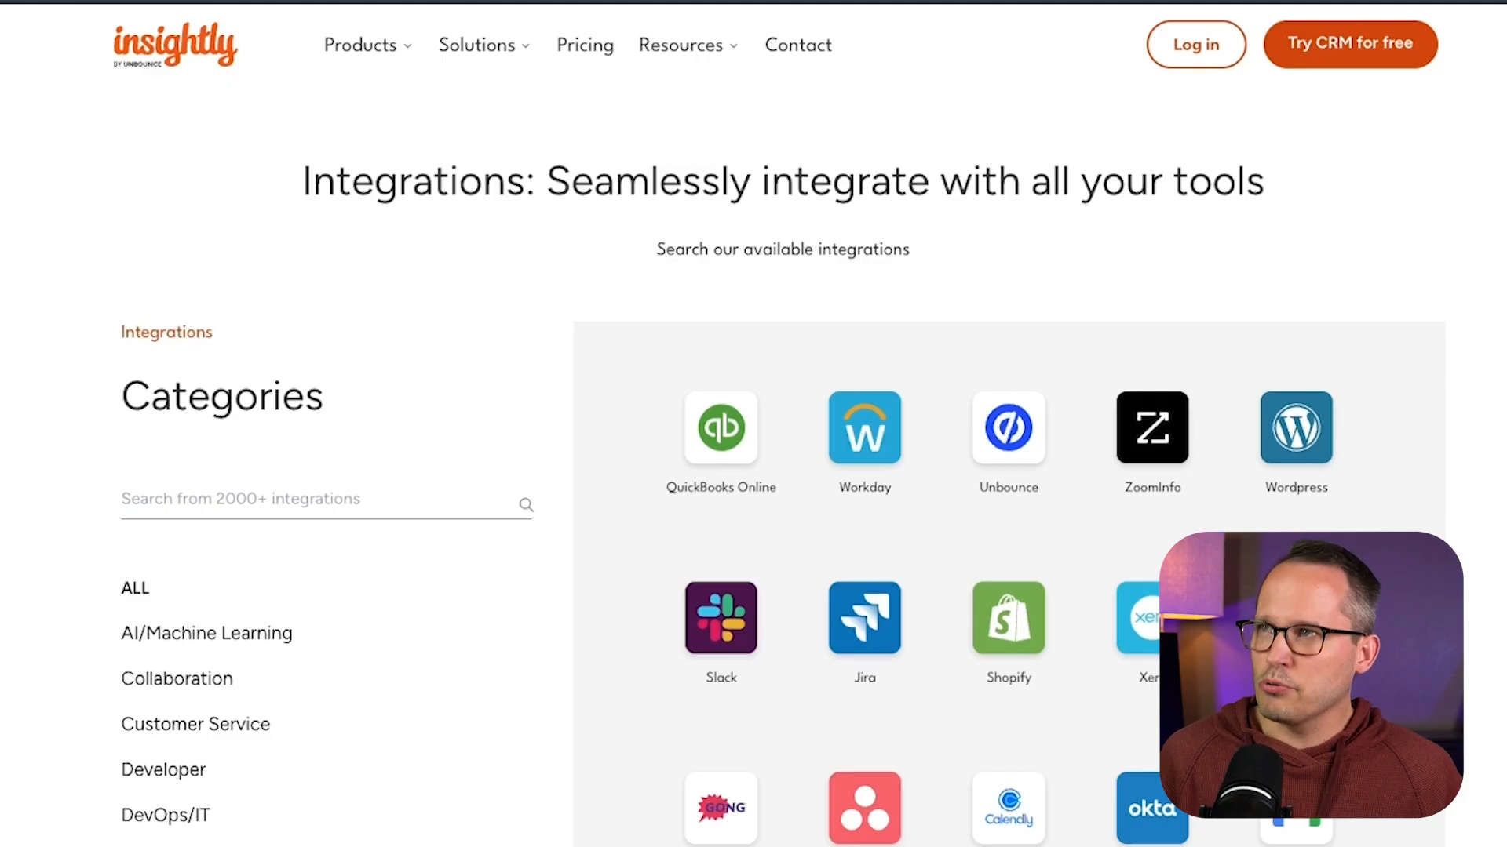
Open the AppConnect product information and view its pricing plans
mouse_move(374, 41)
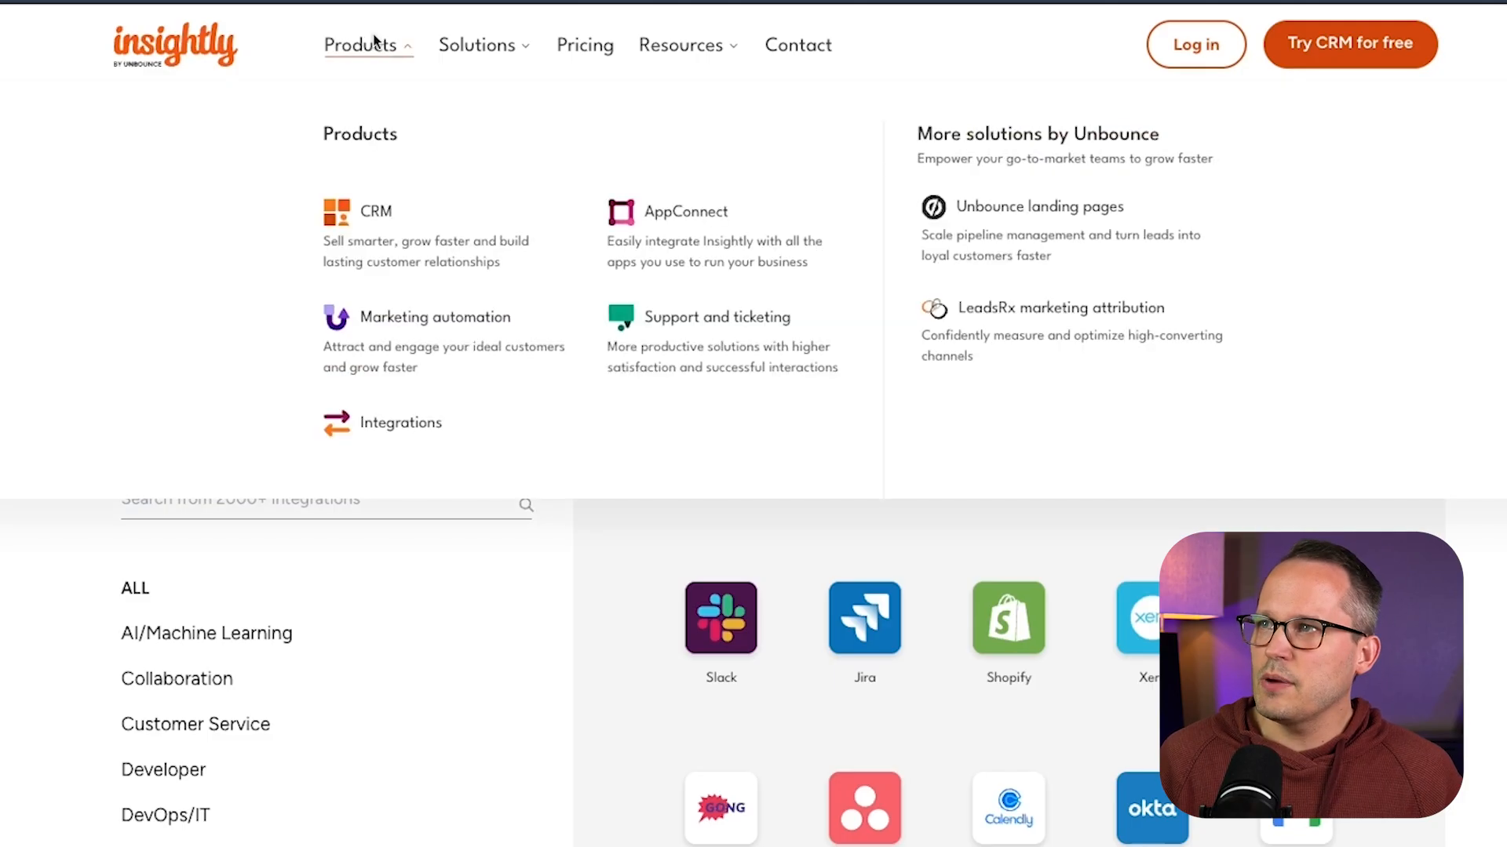
click(621, 219)
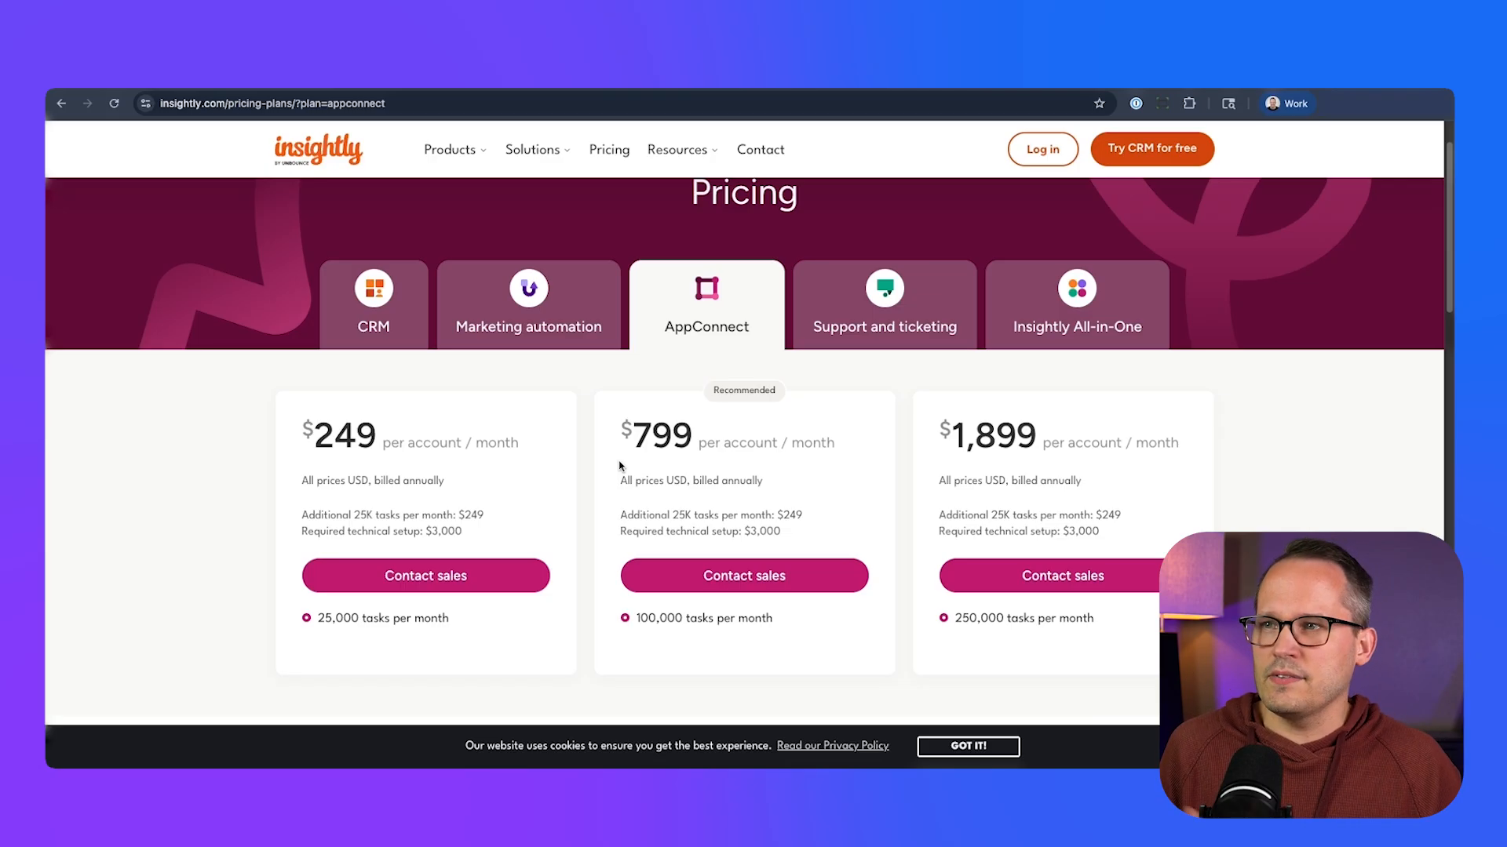
Review the AppConnect pricing plans and return to Insightly's system settings to look over the built-in integrations
scroll(620, 466, down, 1)
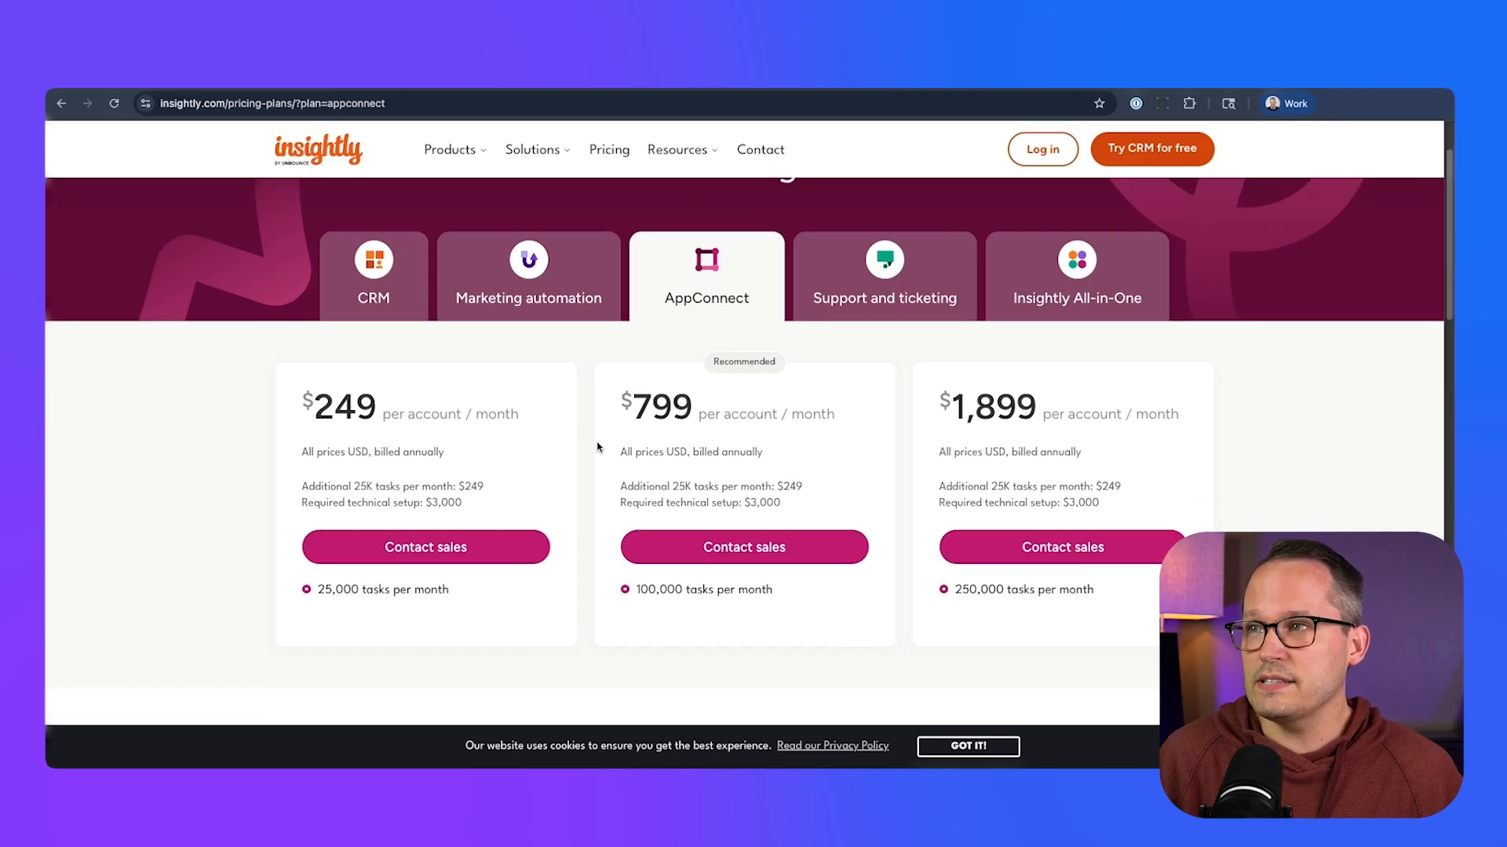
scroll(595, 443, down, 1)
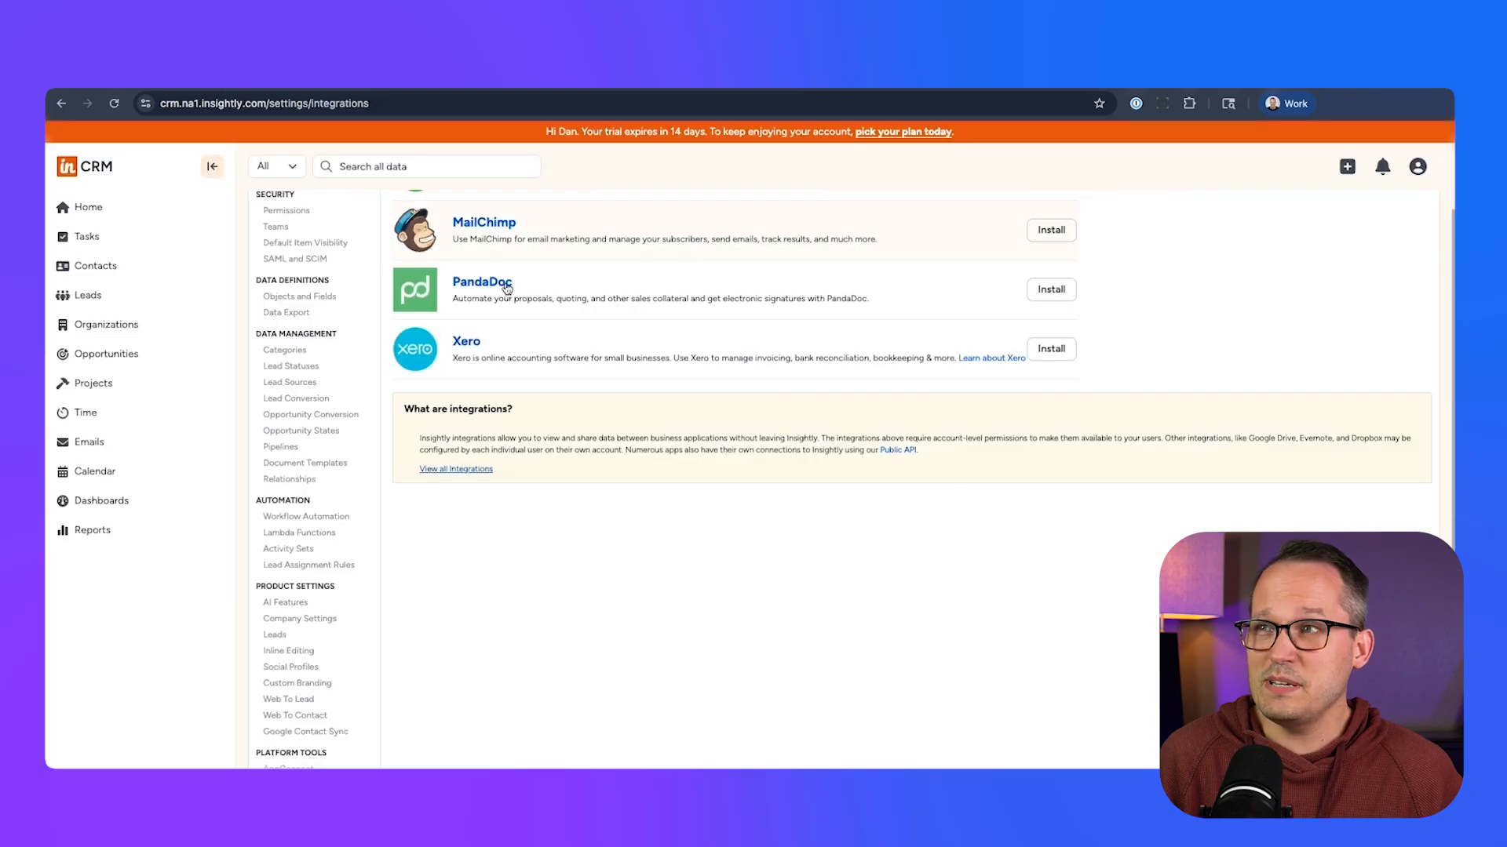
scroll(730, 496, up, 2)
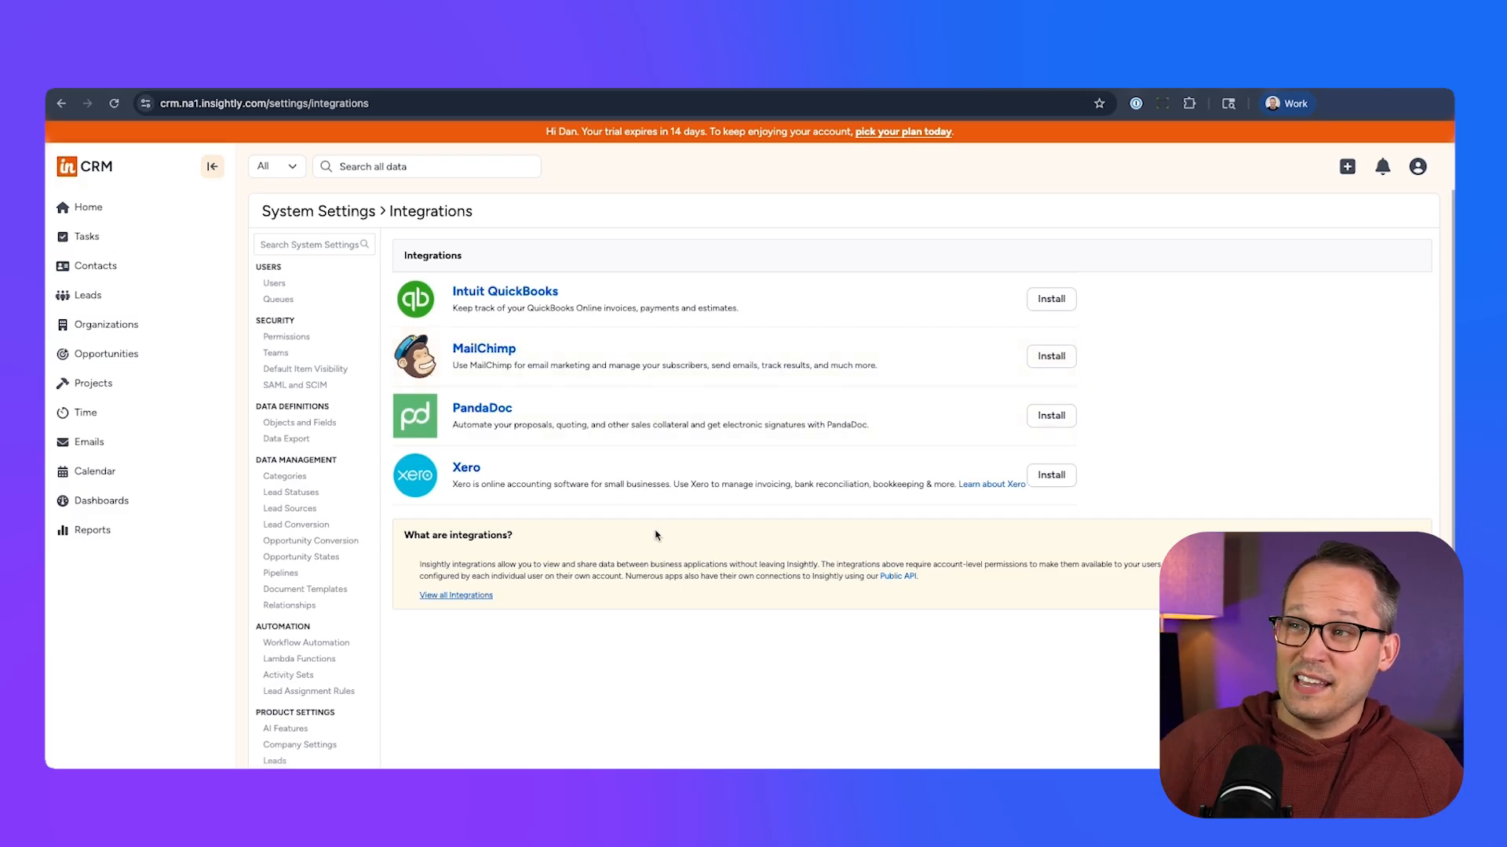
scroll(658, 536, down, 1)
scroll(656, 533, down, 1)
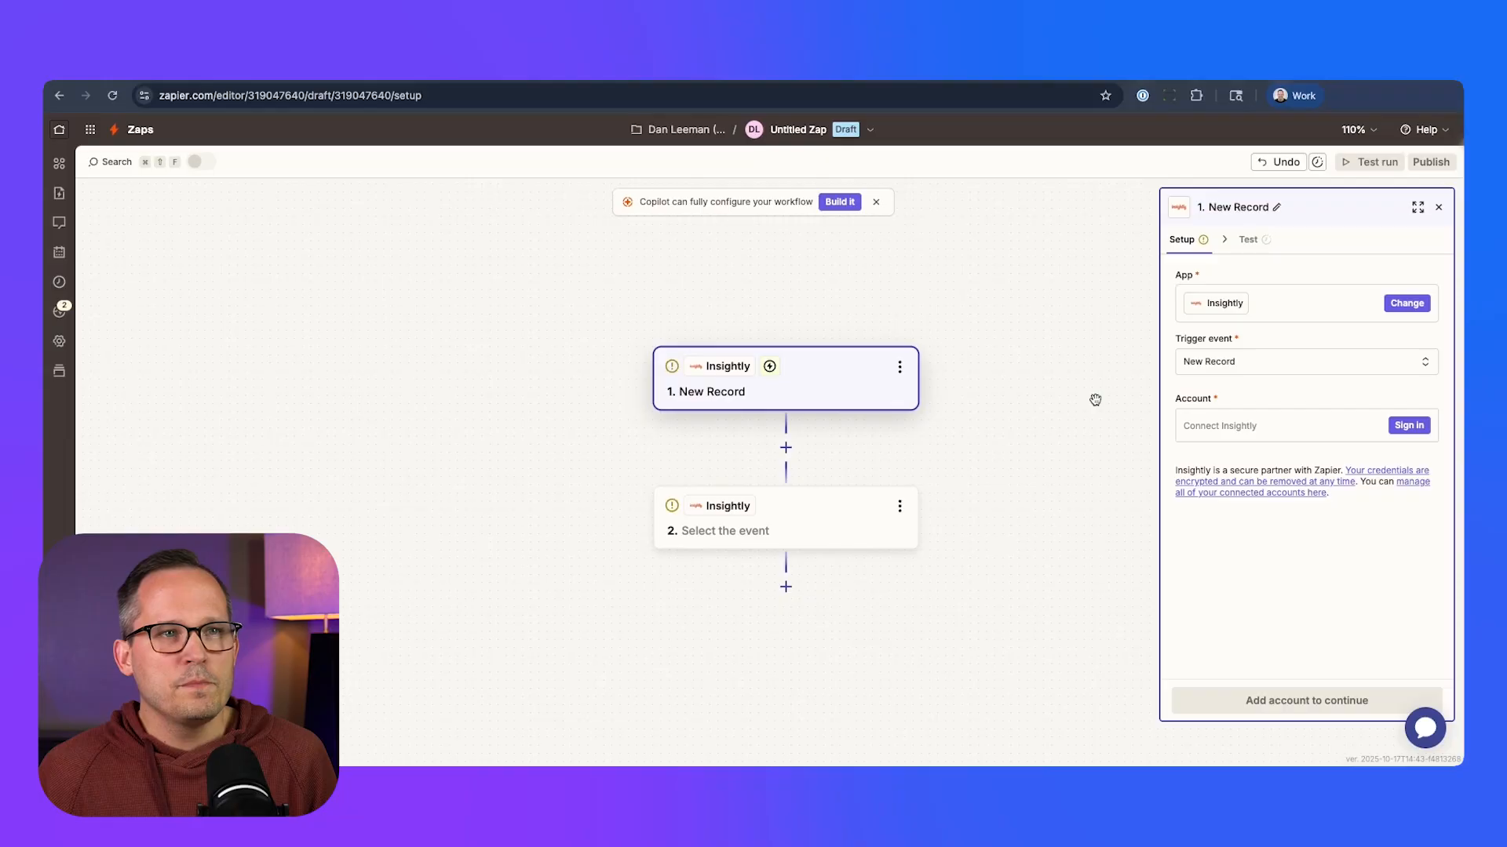
Switch to Zapier and examine the trigger and action events available for Insightly in the draft Zap
click(1254, 361)
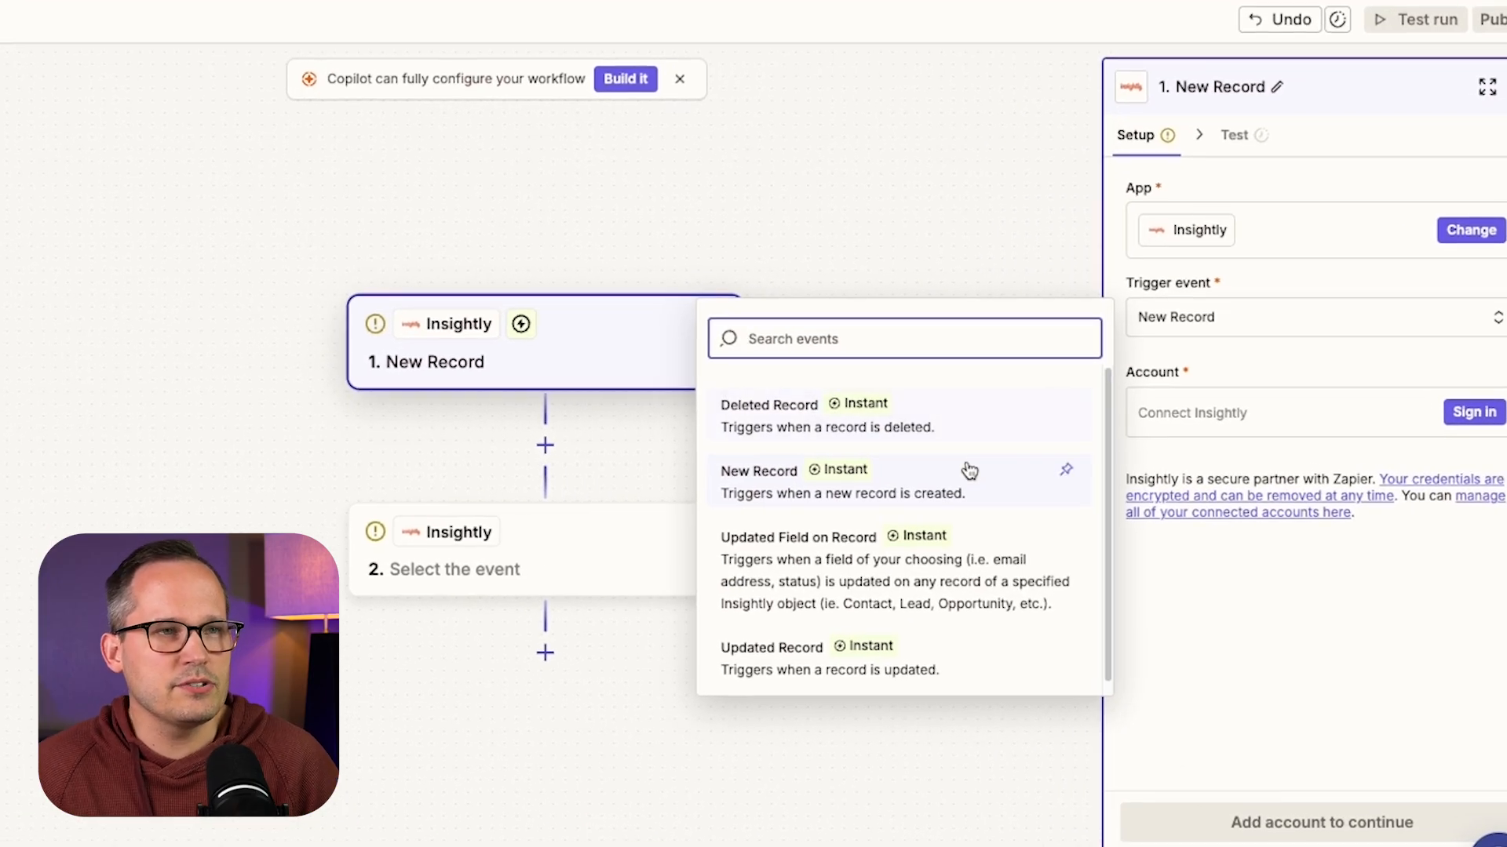
scroll(970, 471, down, 1)
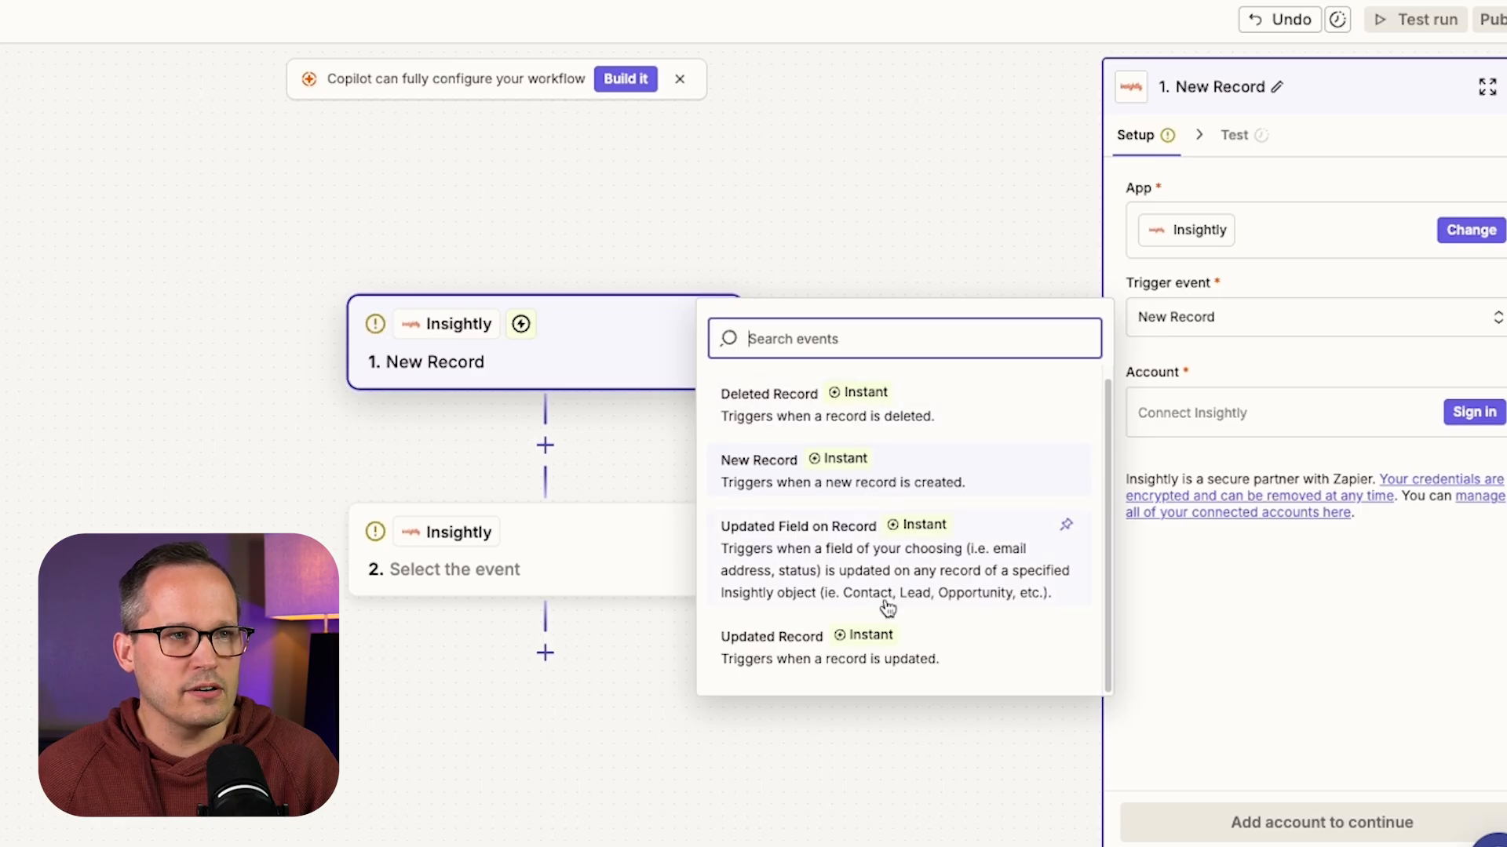
click(585, 706)
click(534, 565)
click(1170, 333)
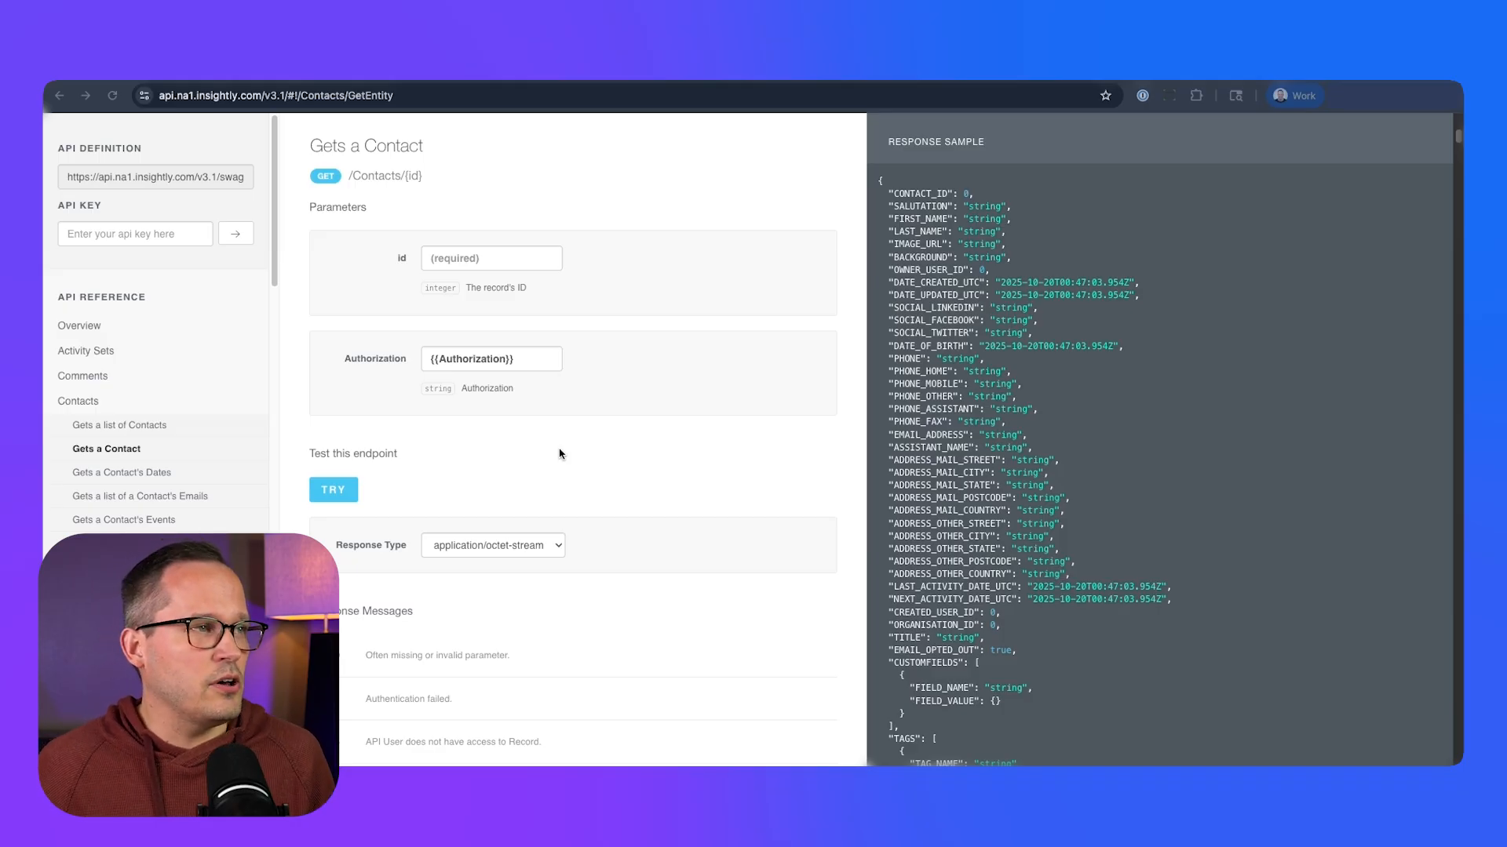
Switch to the Insightly API reference and look through the endpoints available for Contacts
scroll(190, 469, down, 1)
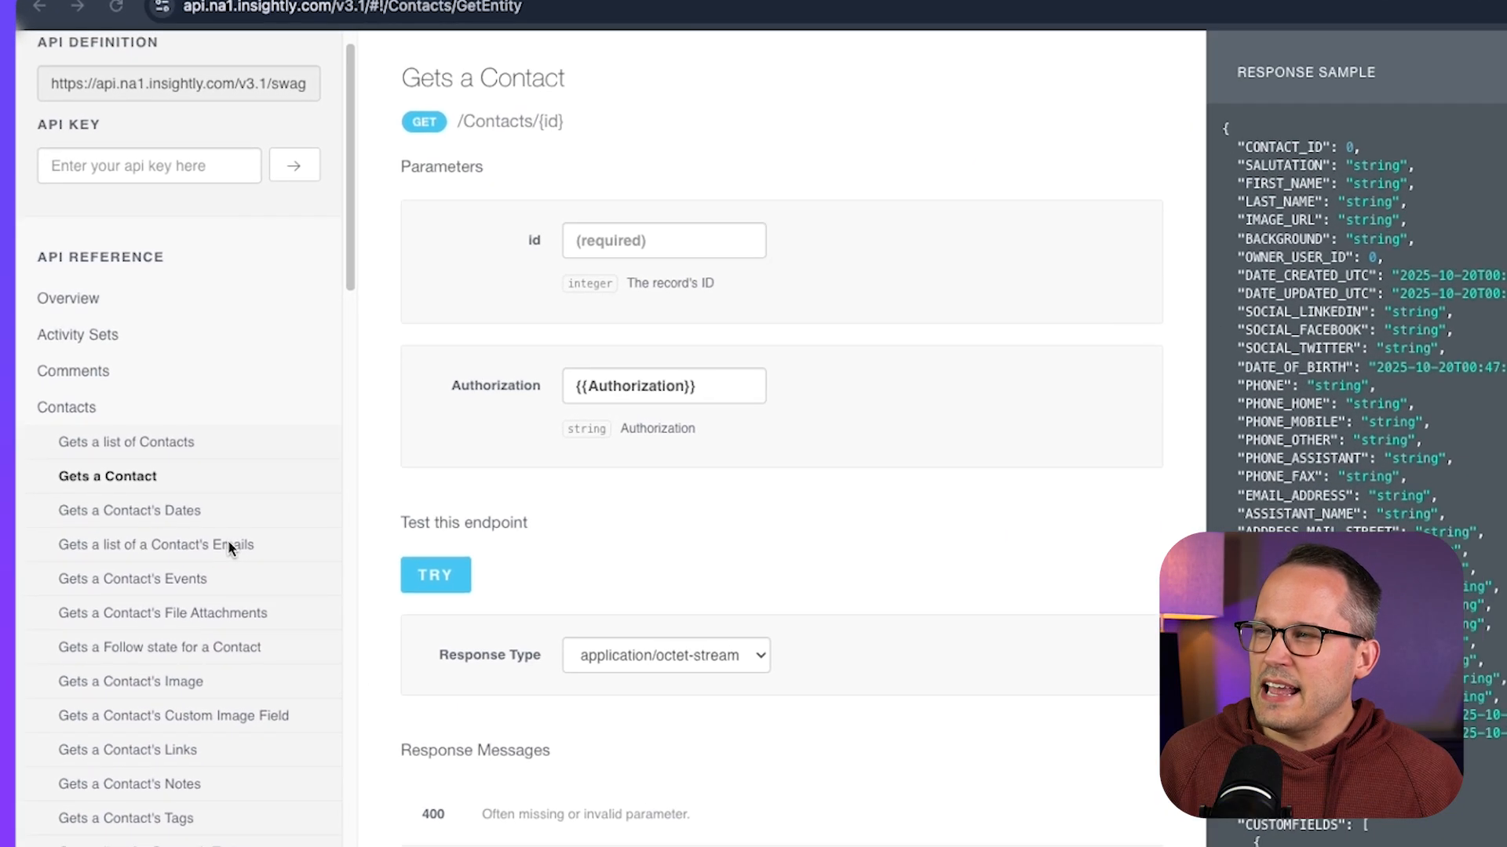
scroll(249, 578, down, 1)
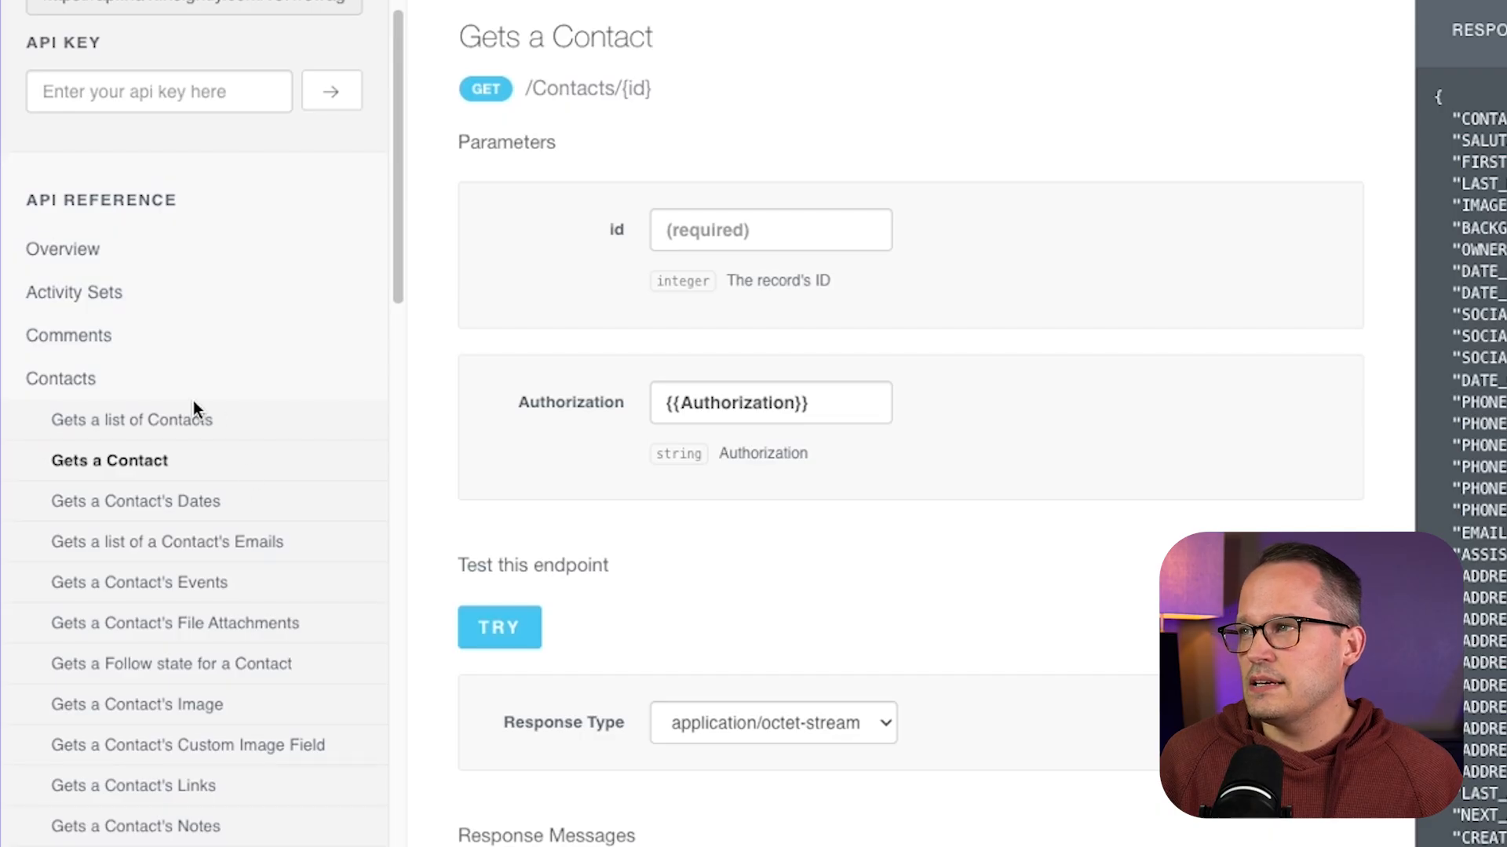
scroll(228, 470, down, 2)
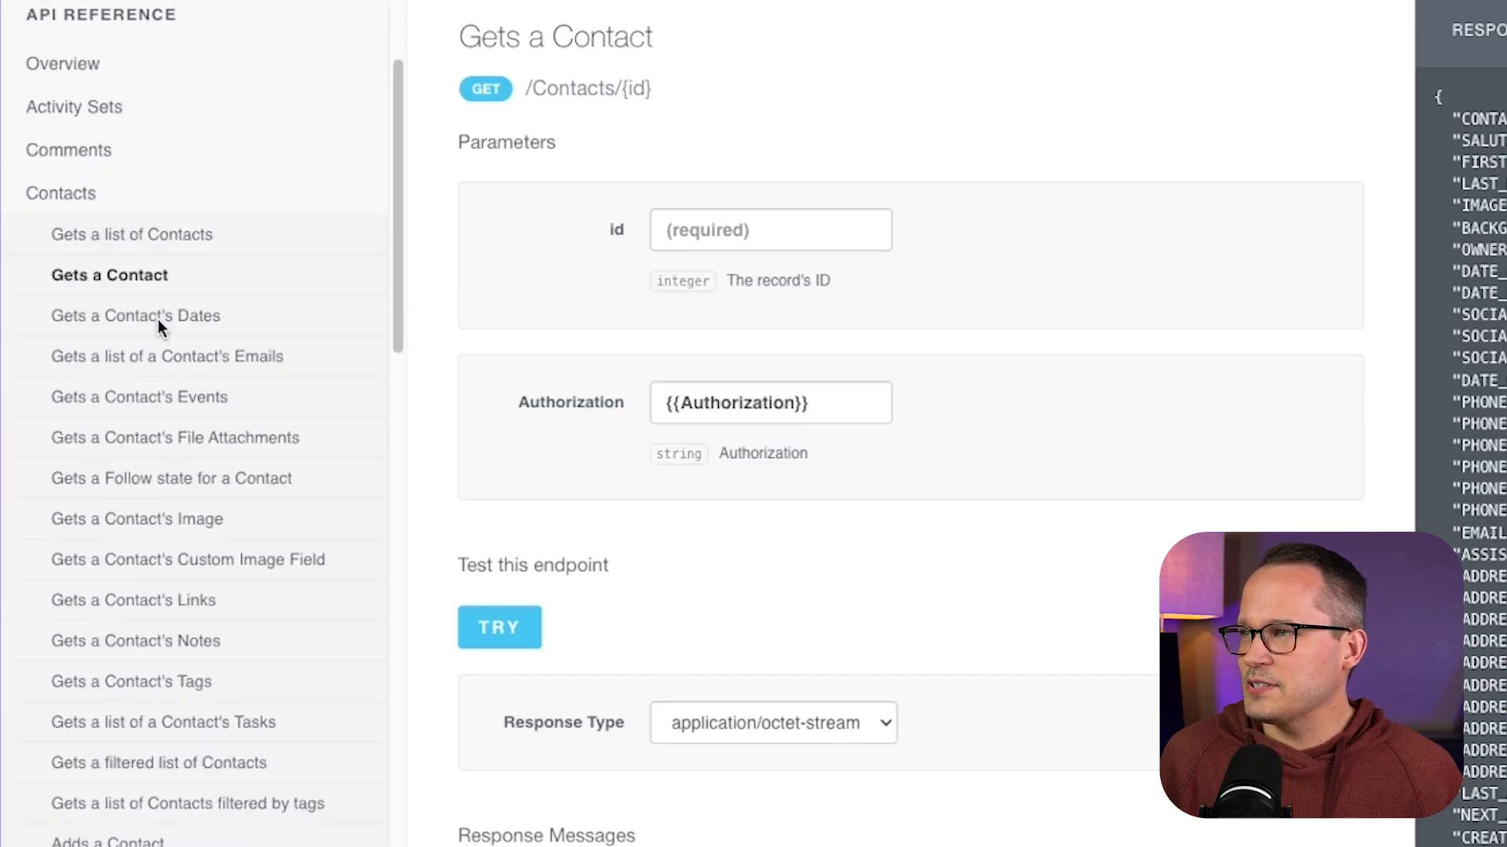
scroll(158, 319, down, 3)
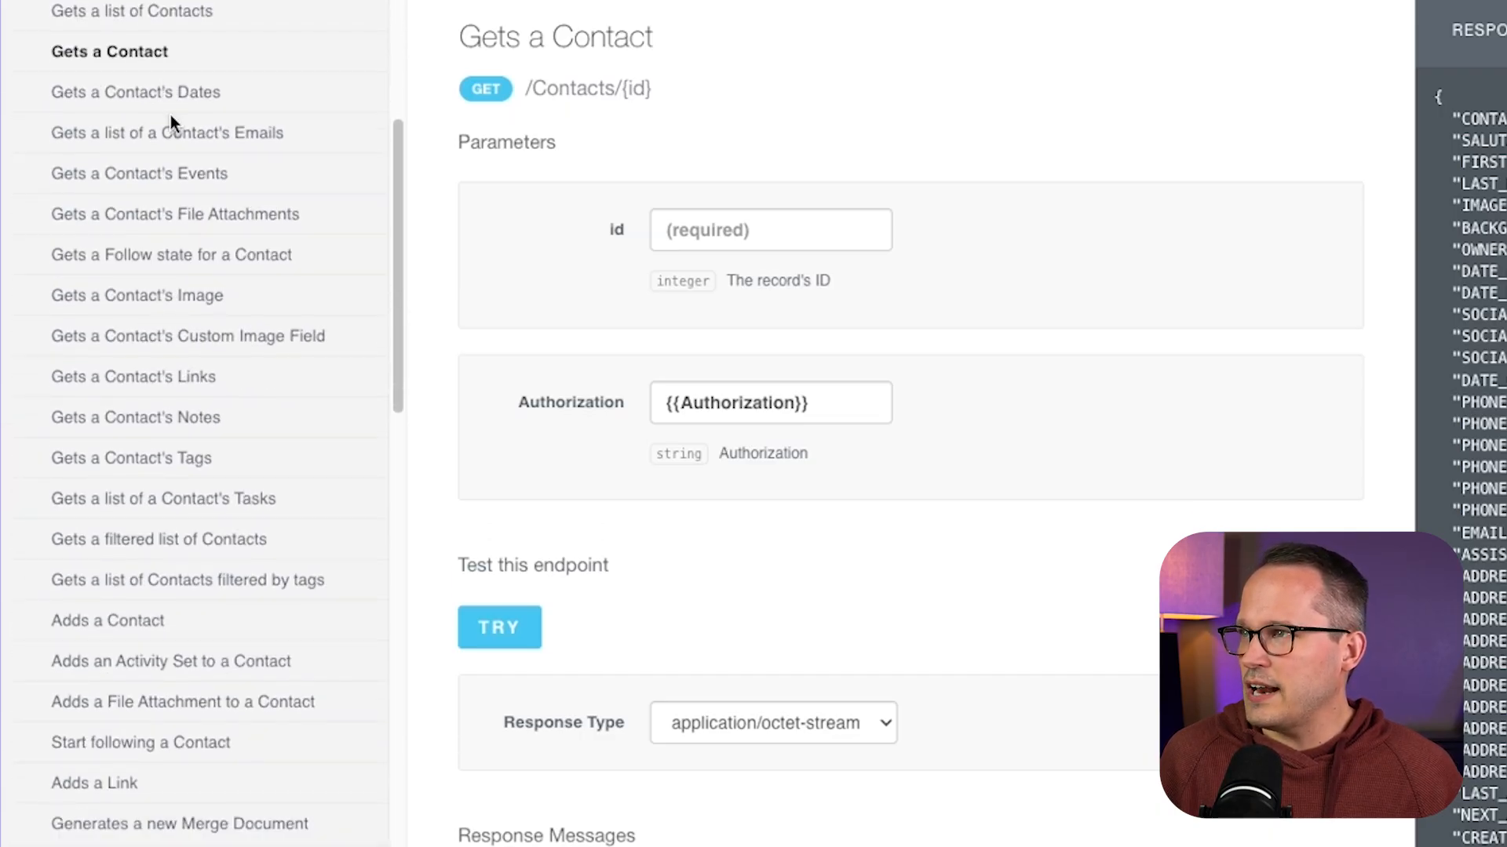
scroll(163, 218, down, 1)
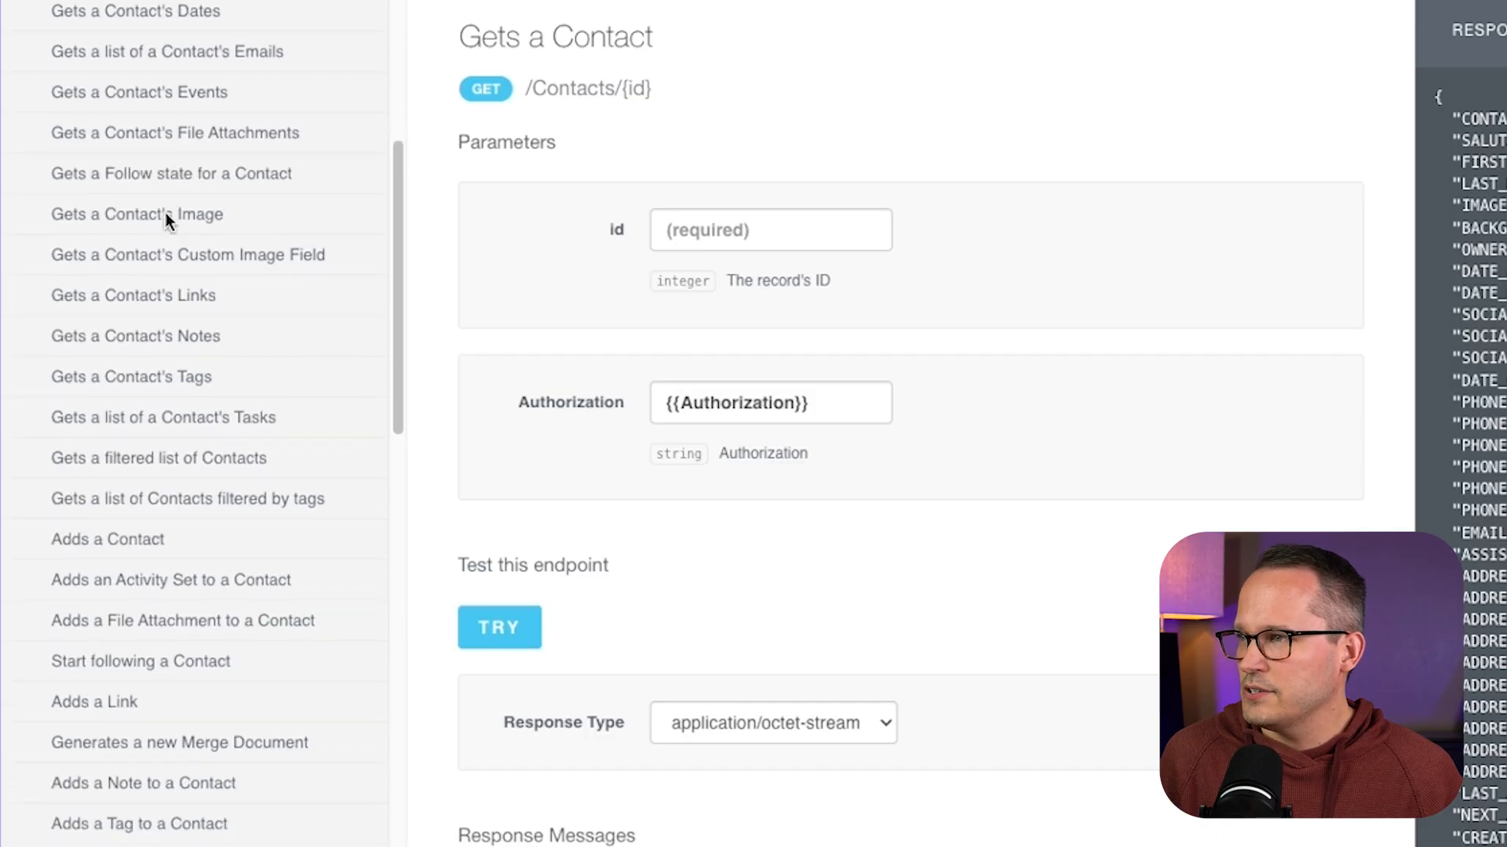
scroll(170, 235, up, 3)
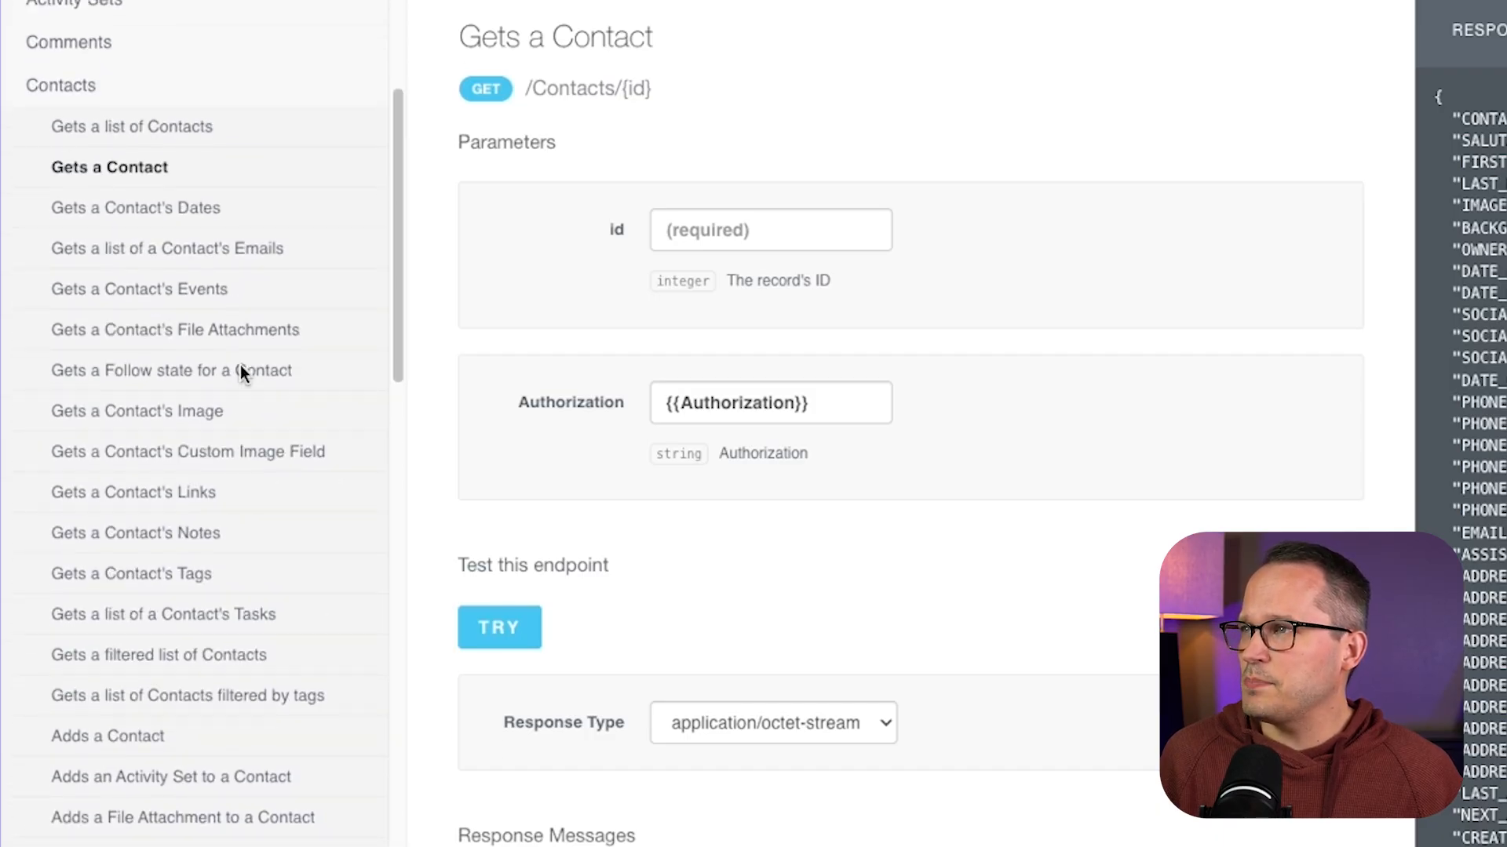
View the API documentation for getting a contact's image and a contact's custom image field
click(141, 425)
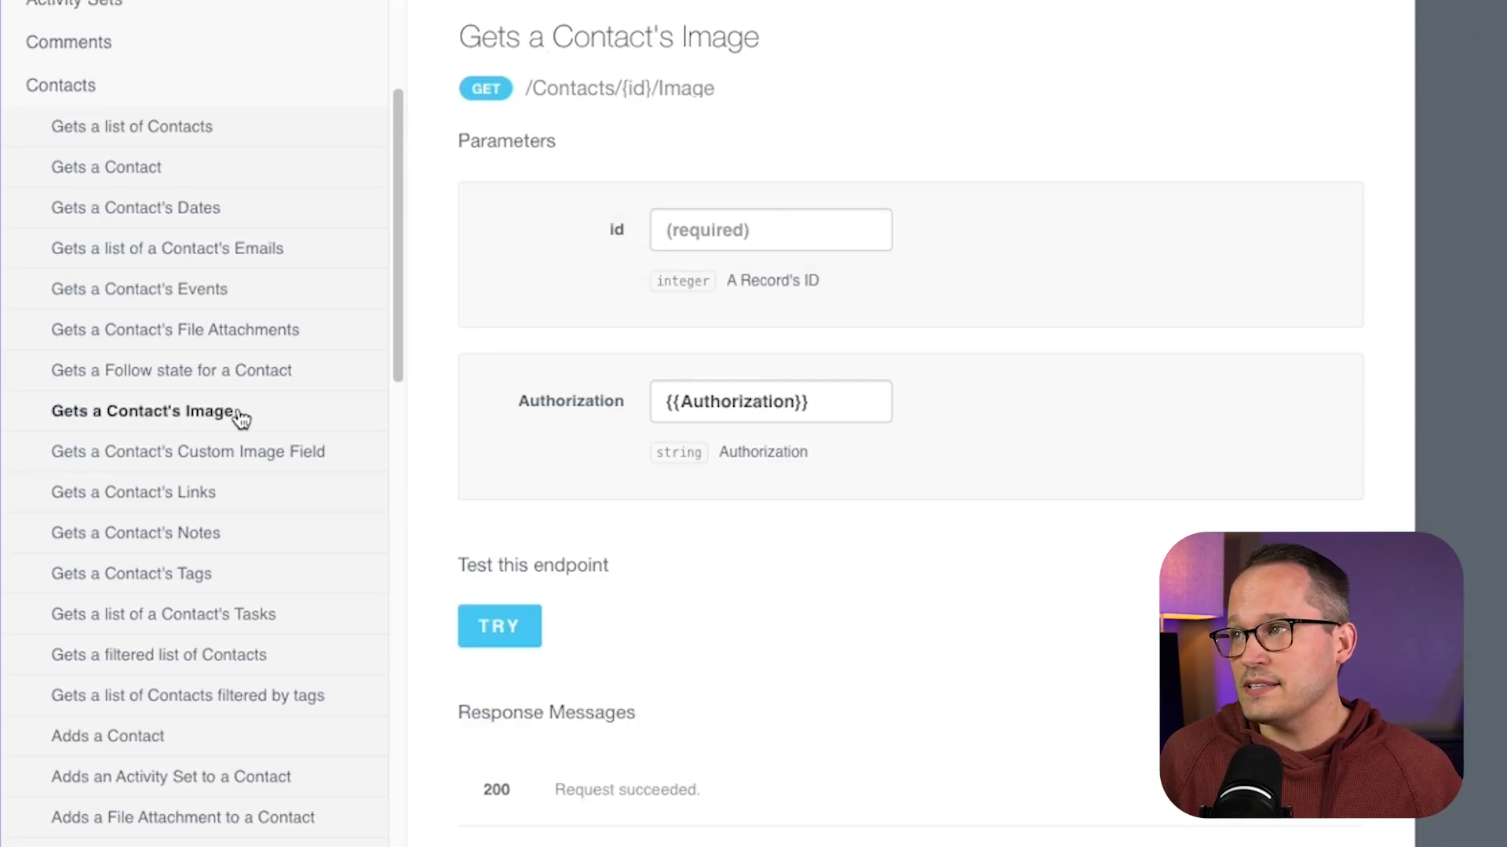
click(255, 461)
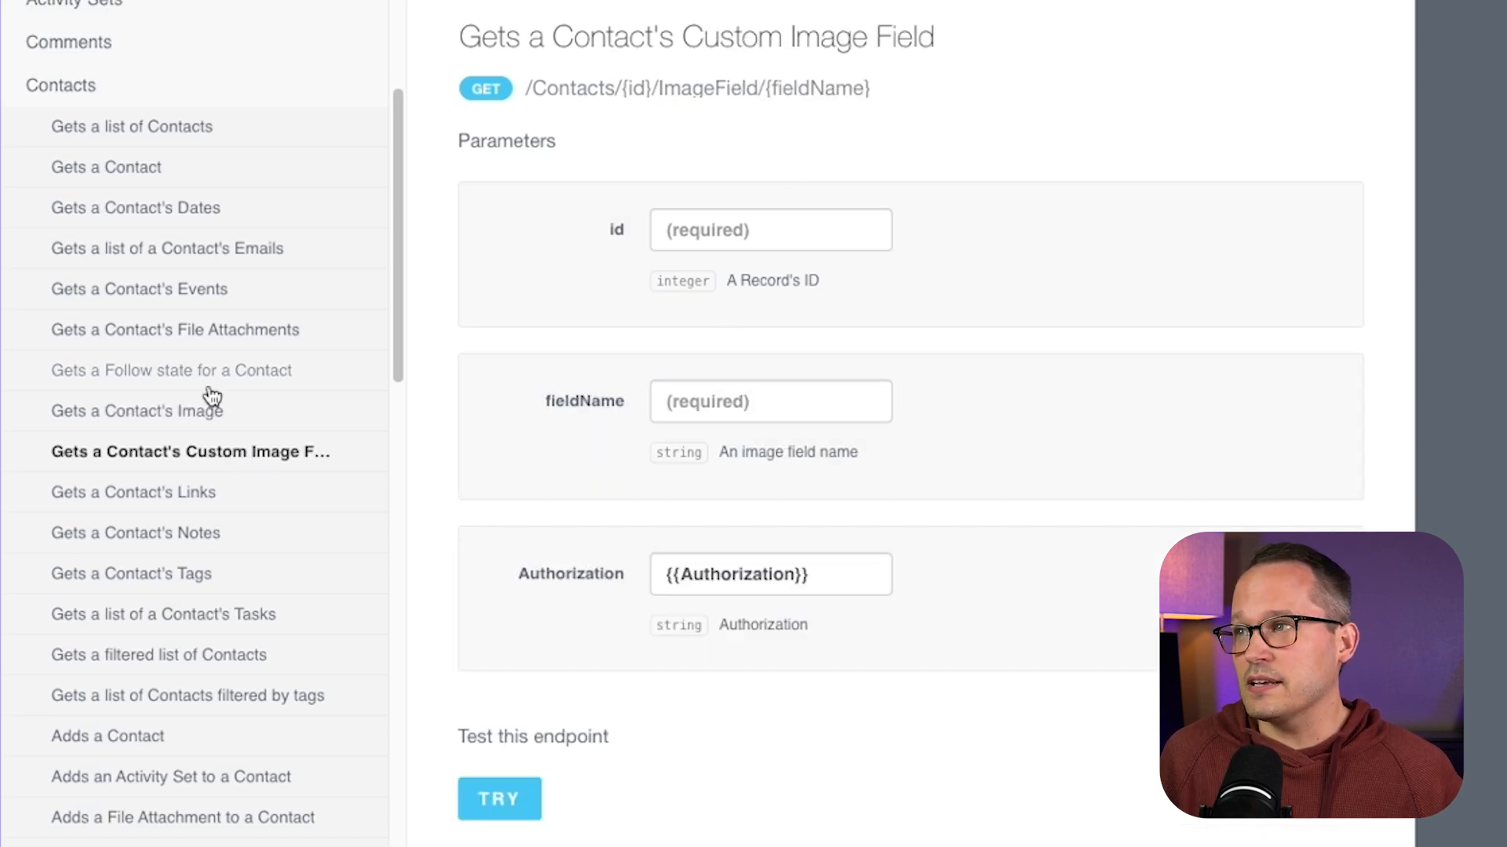
scroll(254, 494, up, 1)
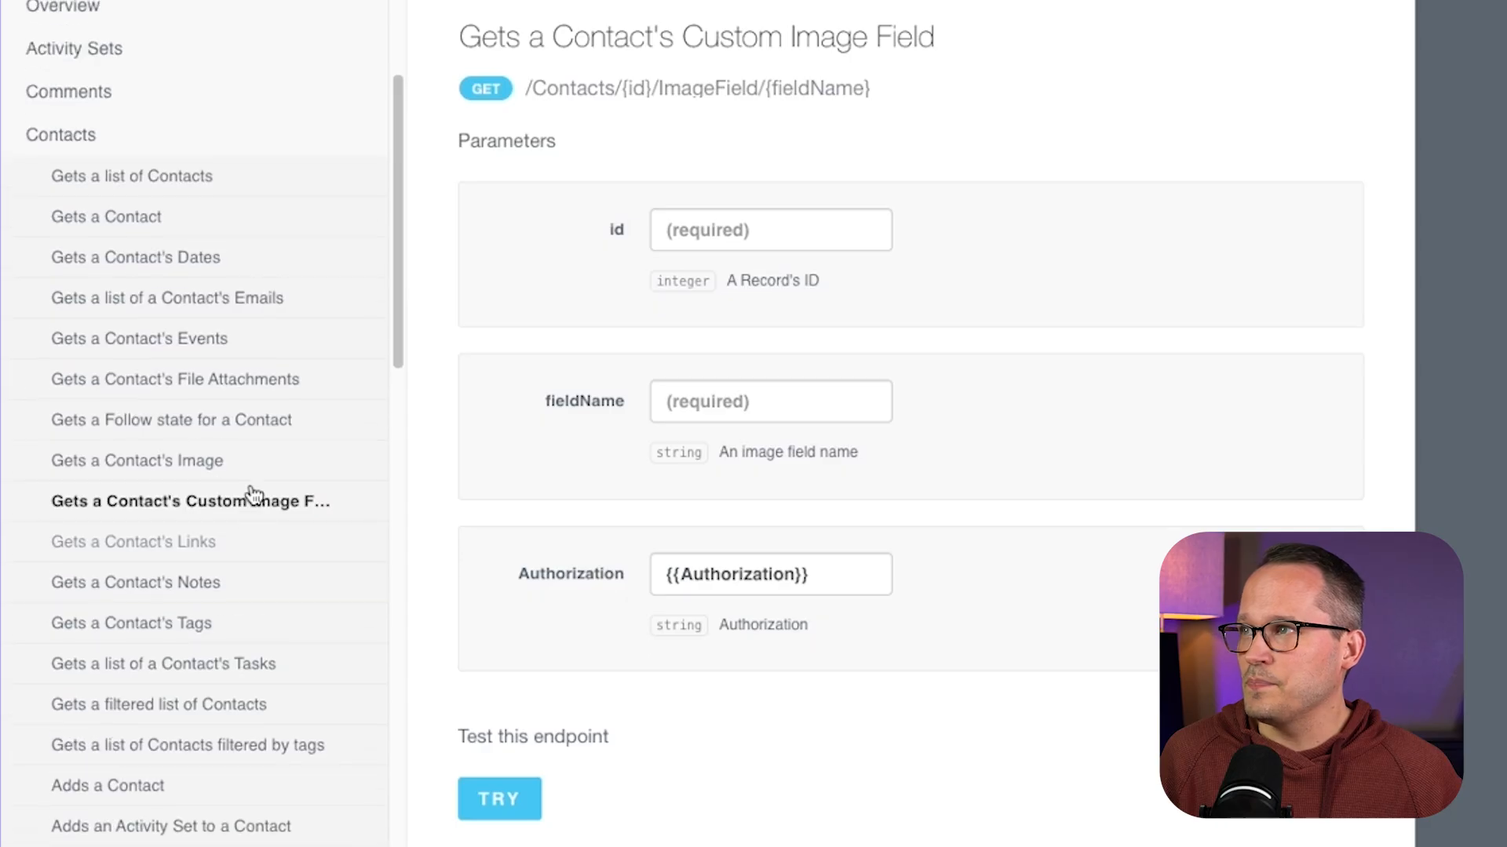
Open the Gets a Contact endpoint and examine the fields in its response sample
click(185, 227)
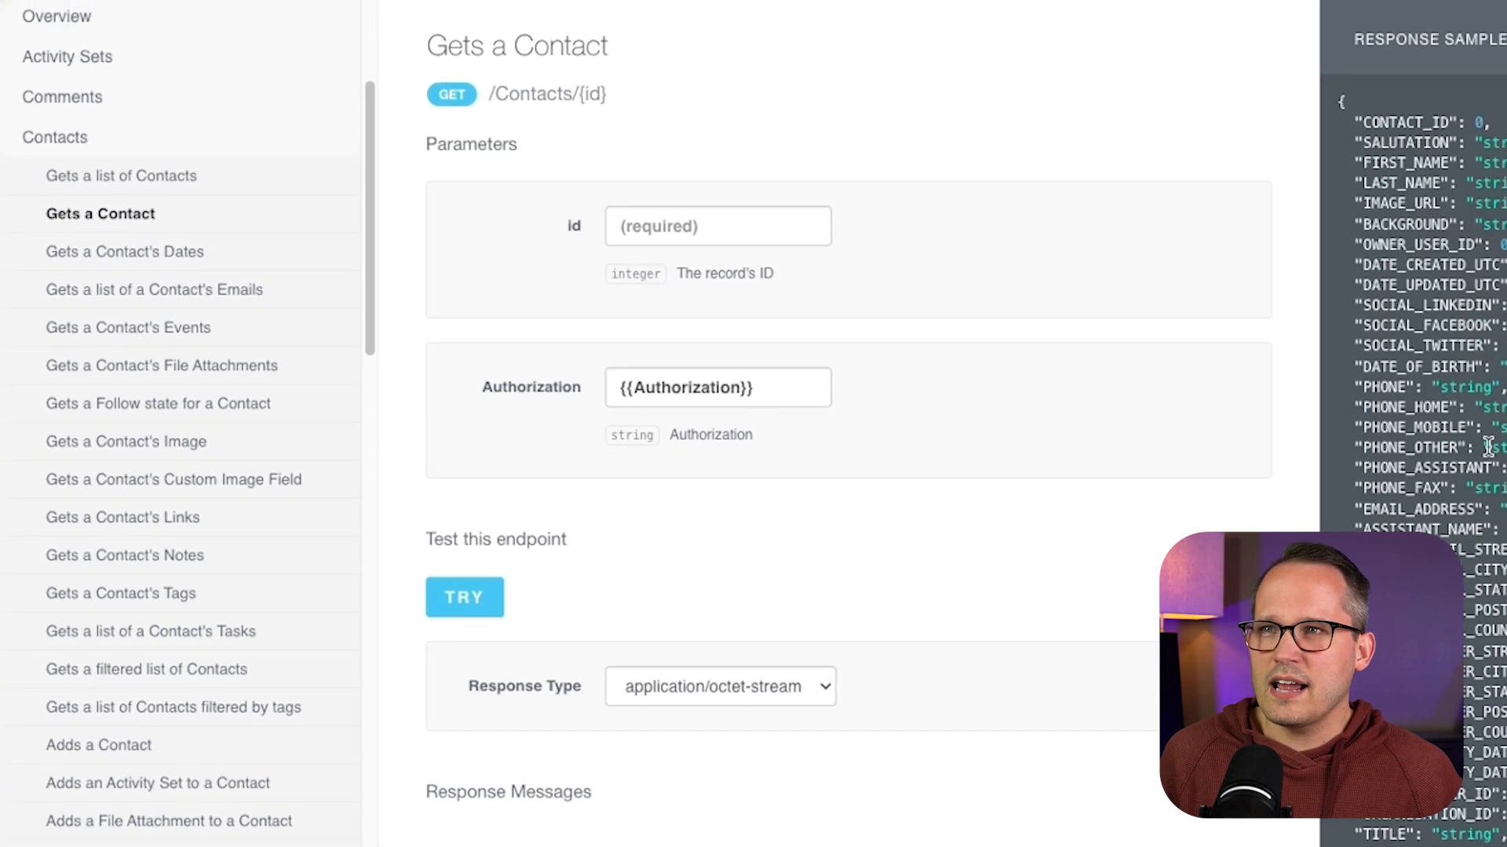
scroll(1401, 424, down, 1)
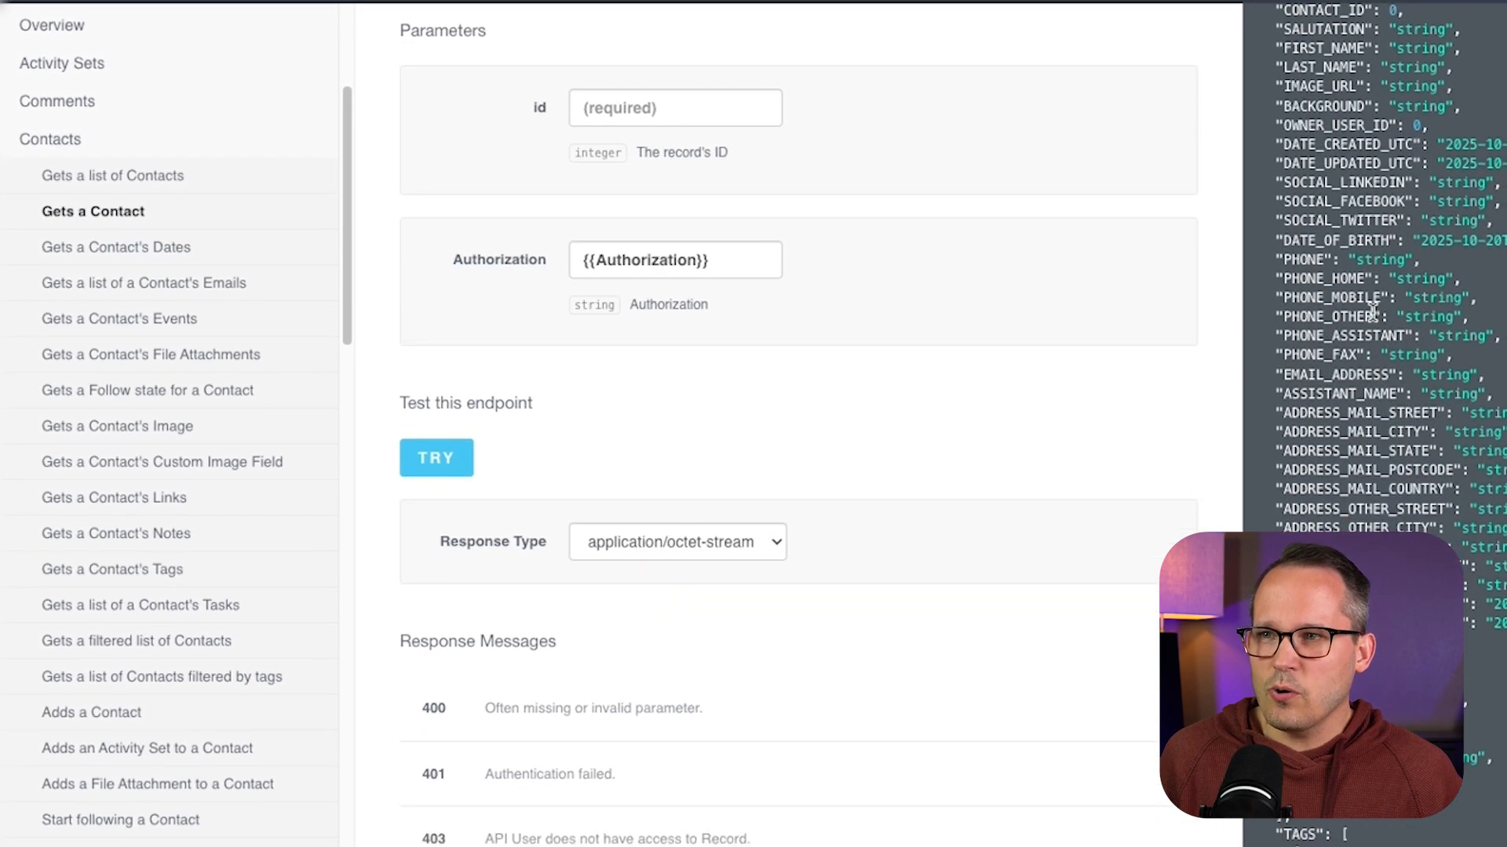
scroll(1372, 310, down, 6)
scroll(1372, 310, up, 8)
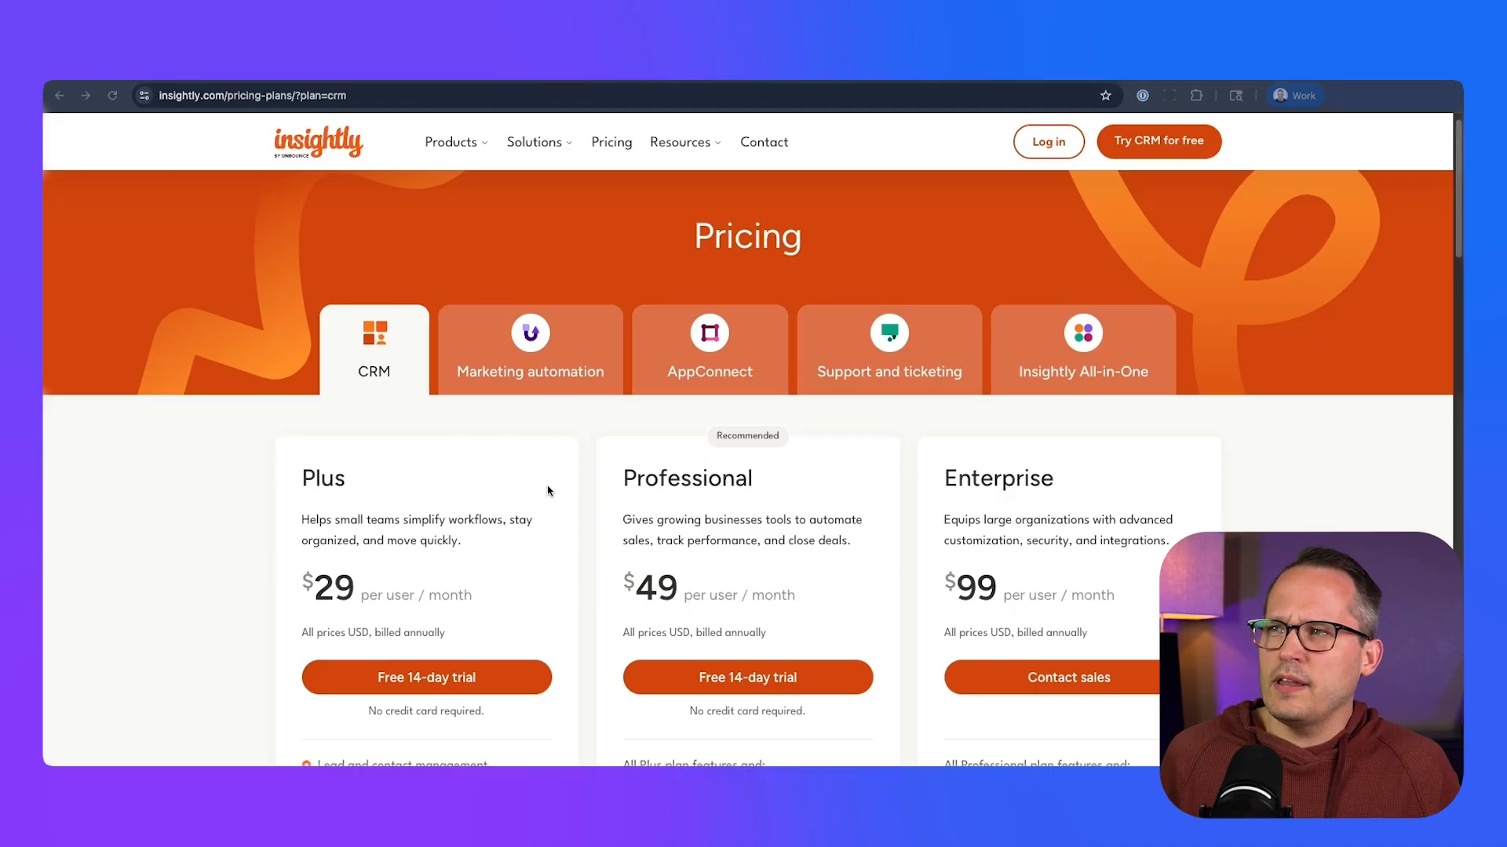
Examine the prices and main features of the Plus, Professional and Enterprise plans on the CRM pricing page
scroll(548, 489, down, 2)
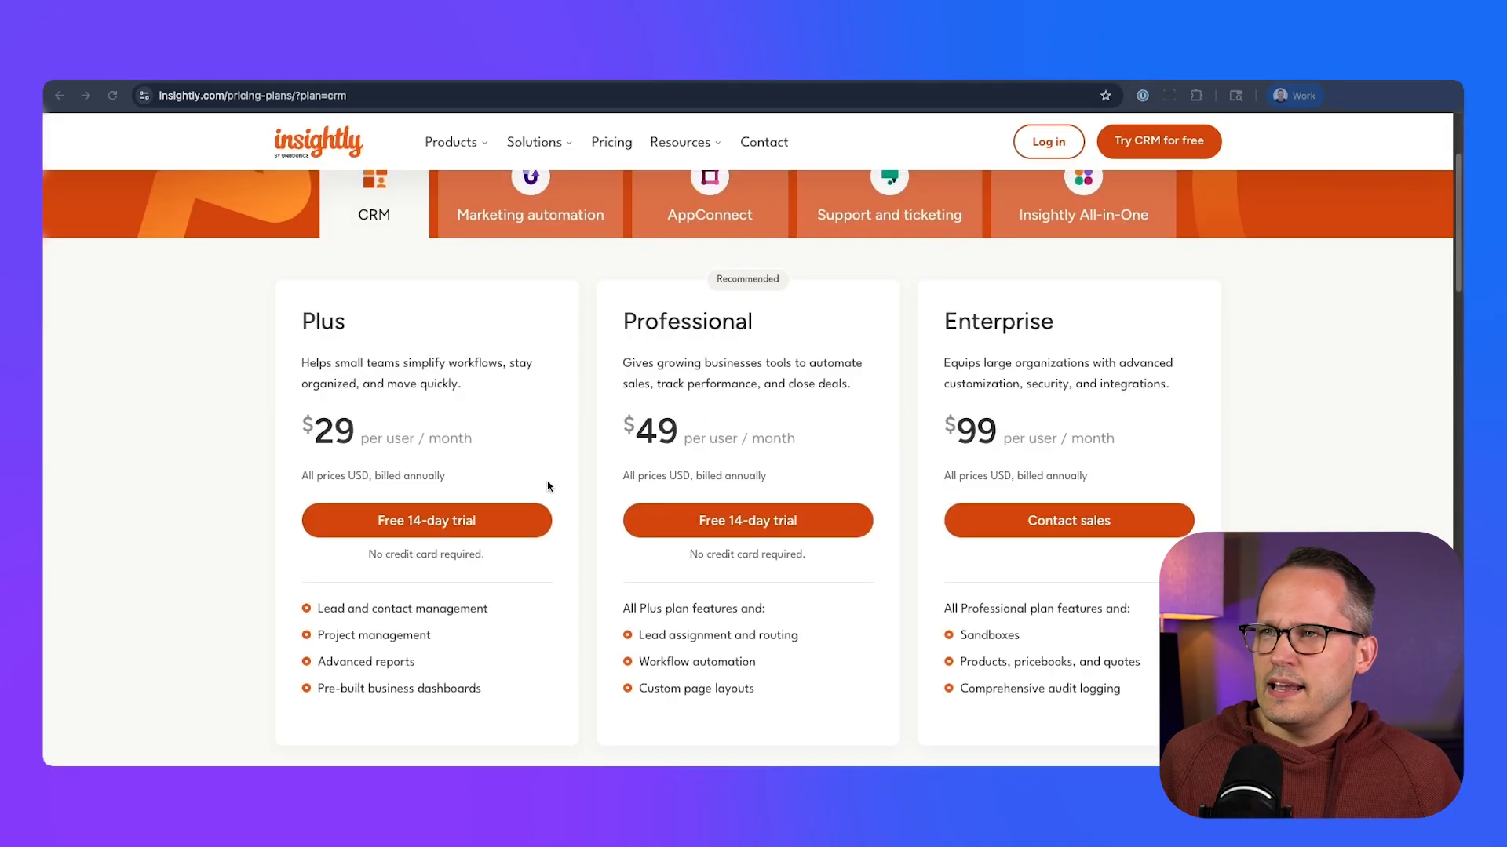
scroll(548, 486, down, 1)
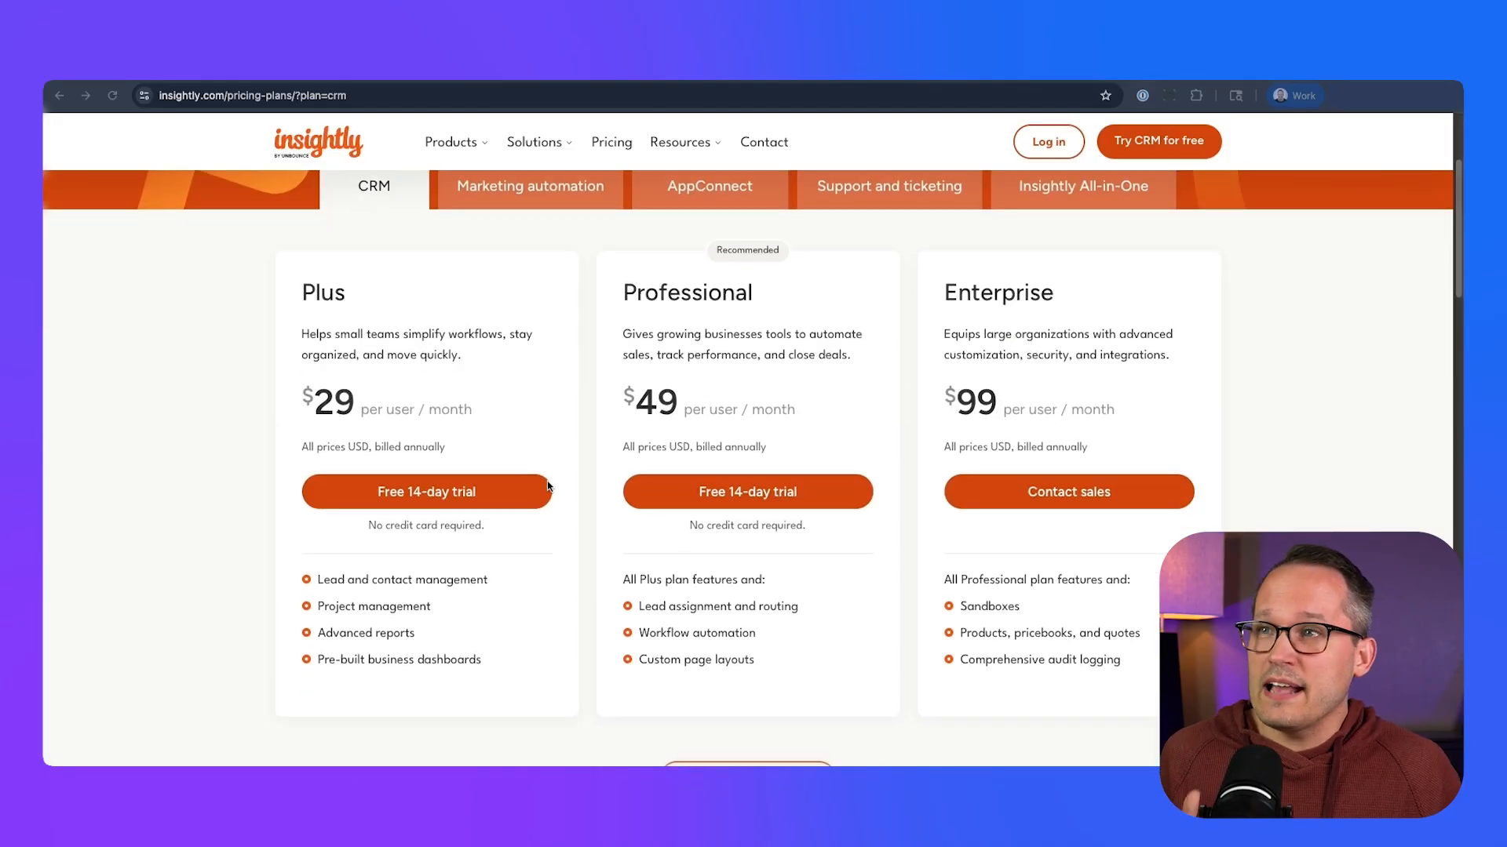
scroll(548, 487, up, 1)
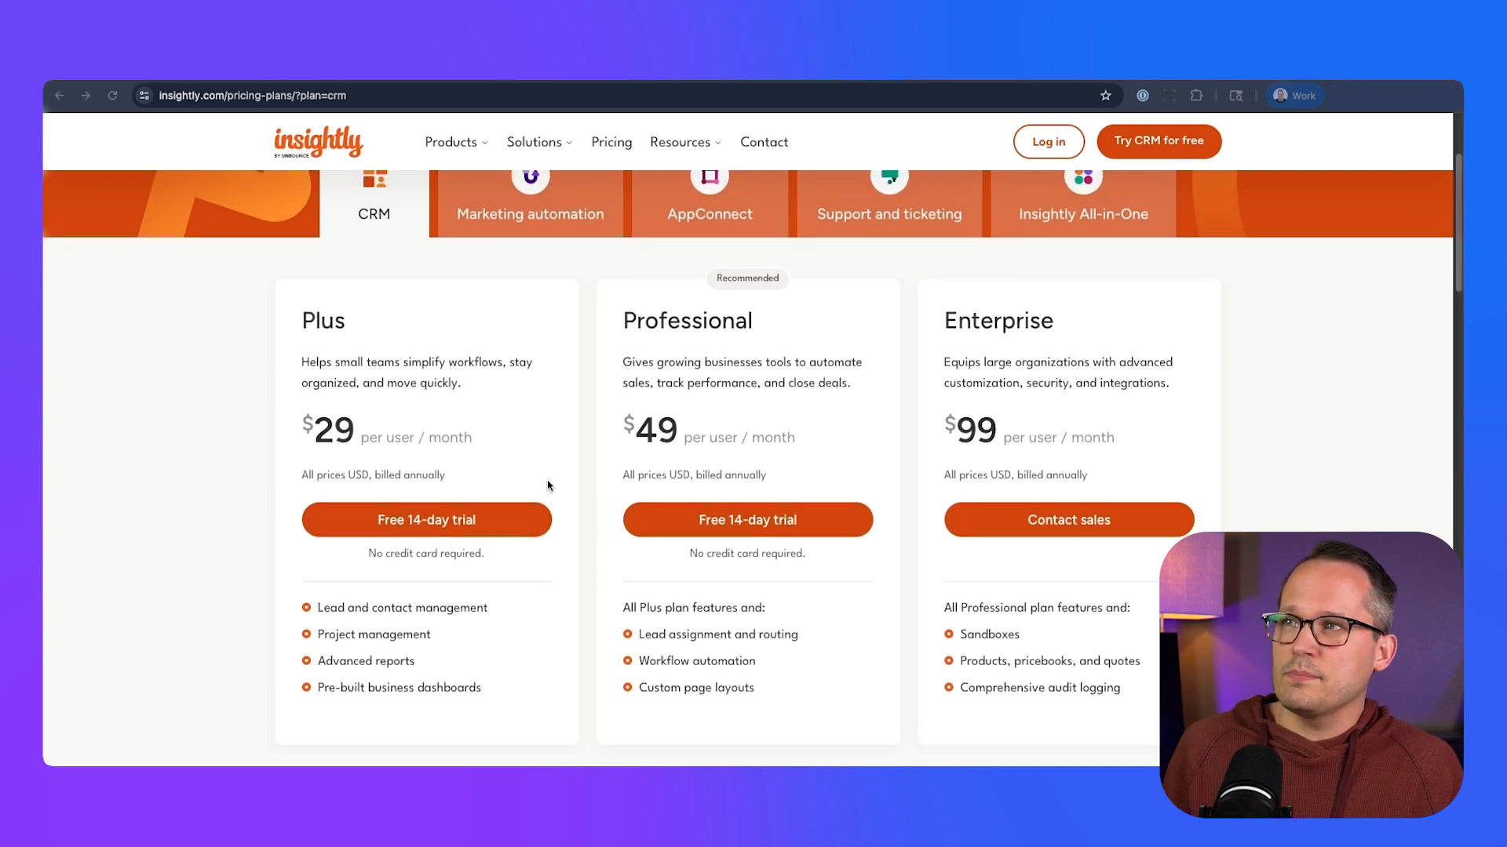
scroll(548, 486, up, 1)
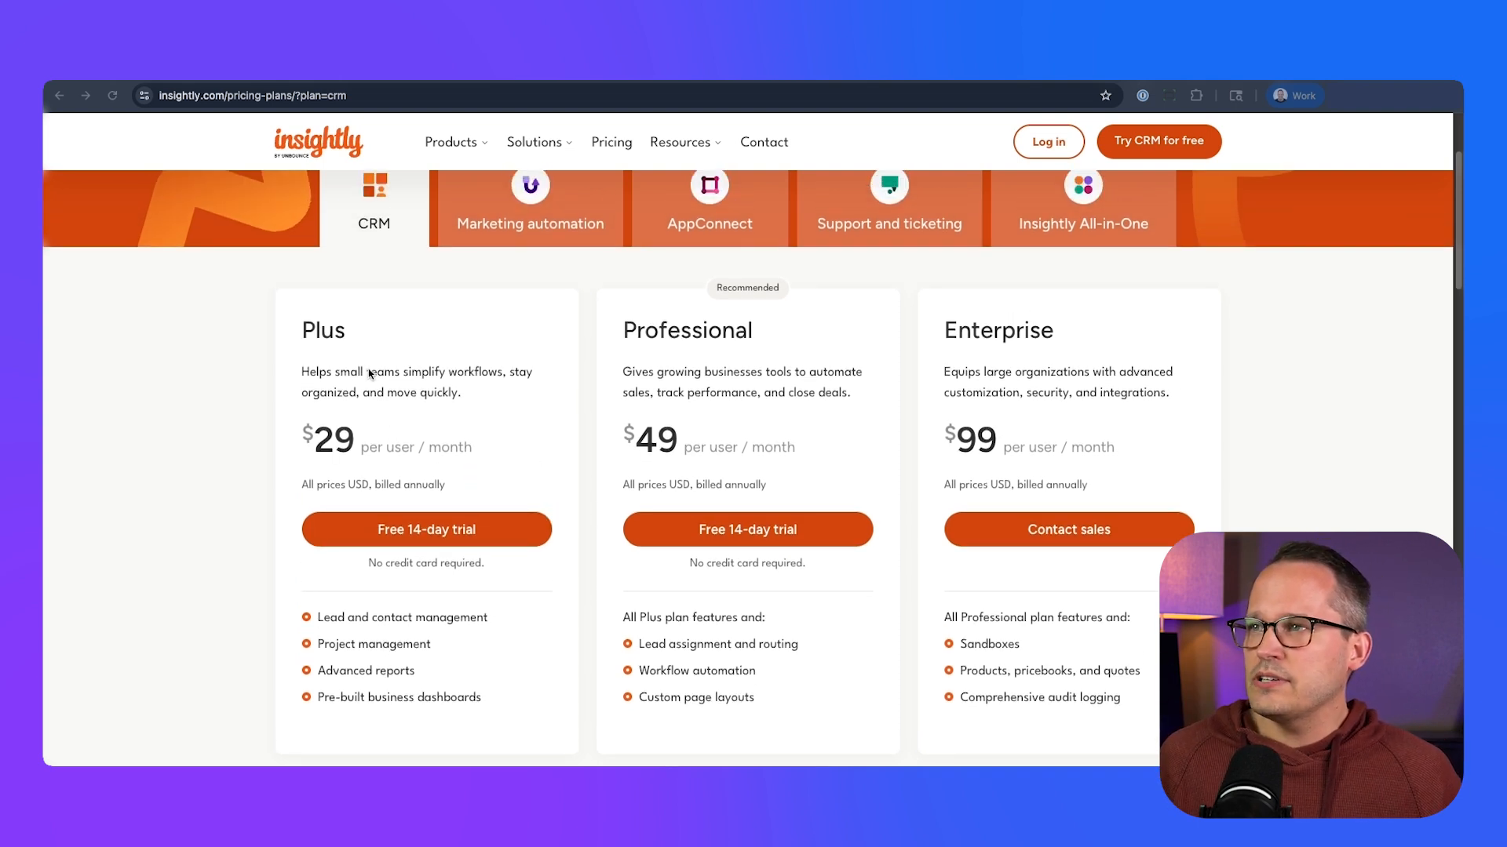
scroll(372, 375, down, 1)
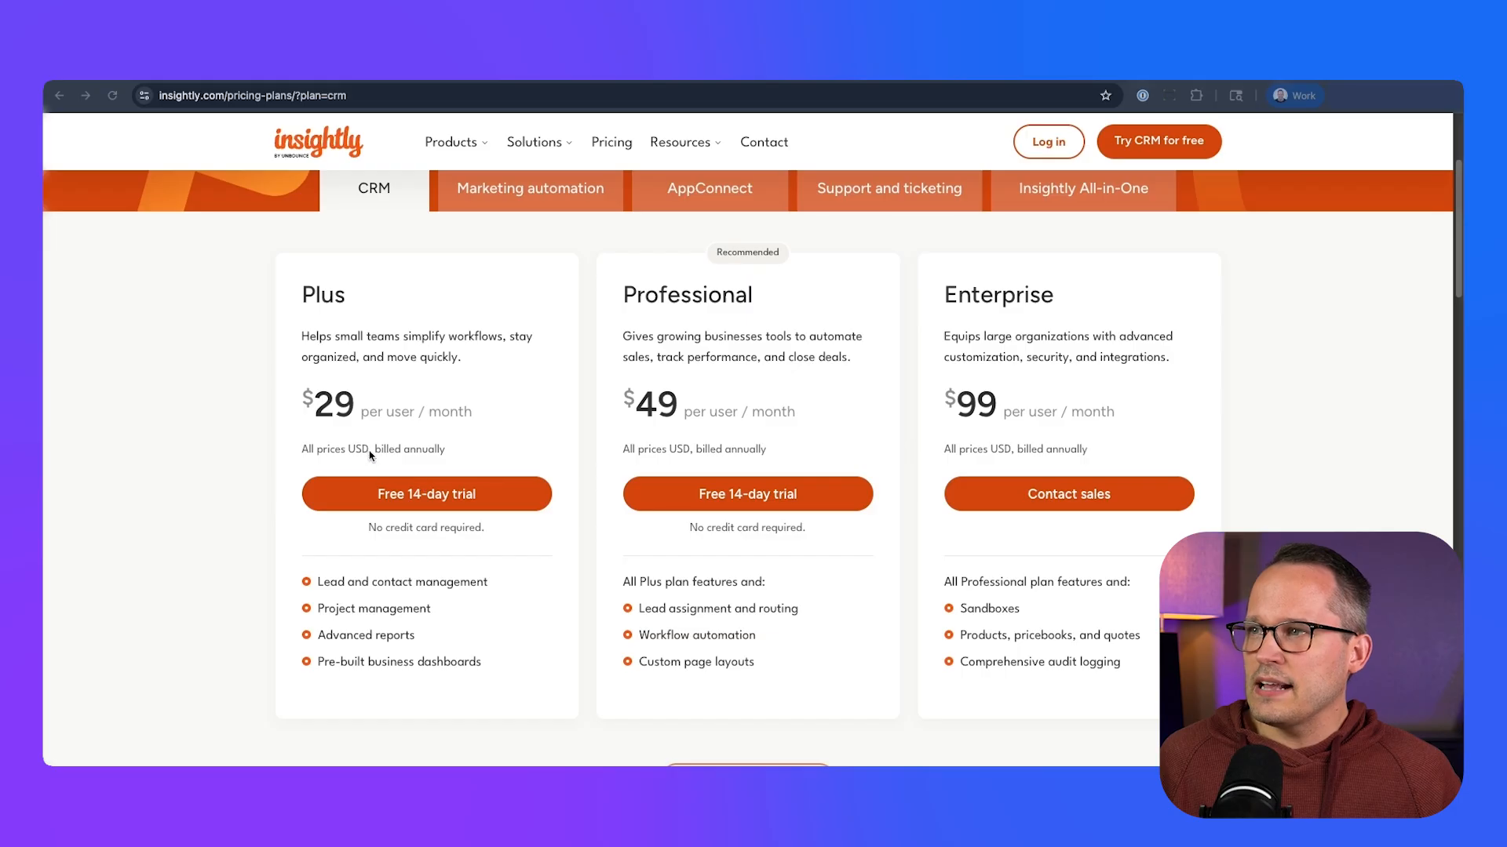
scroll(440, 454, down, 3)
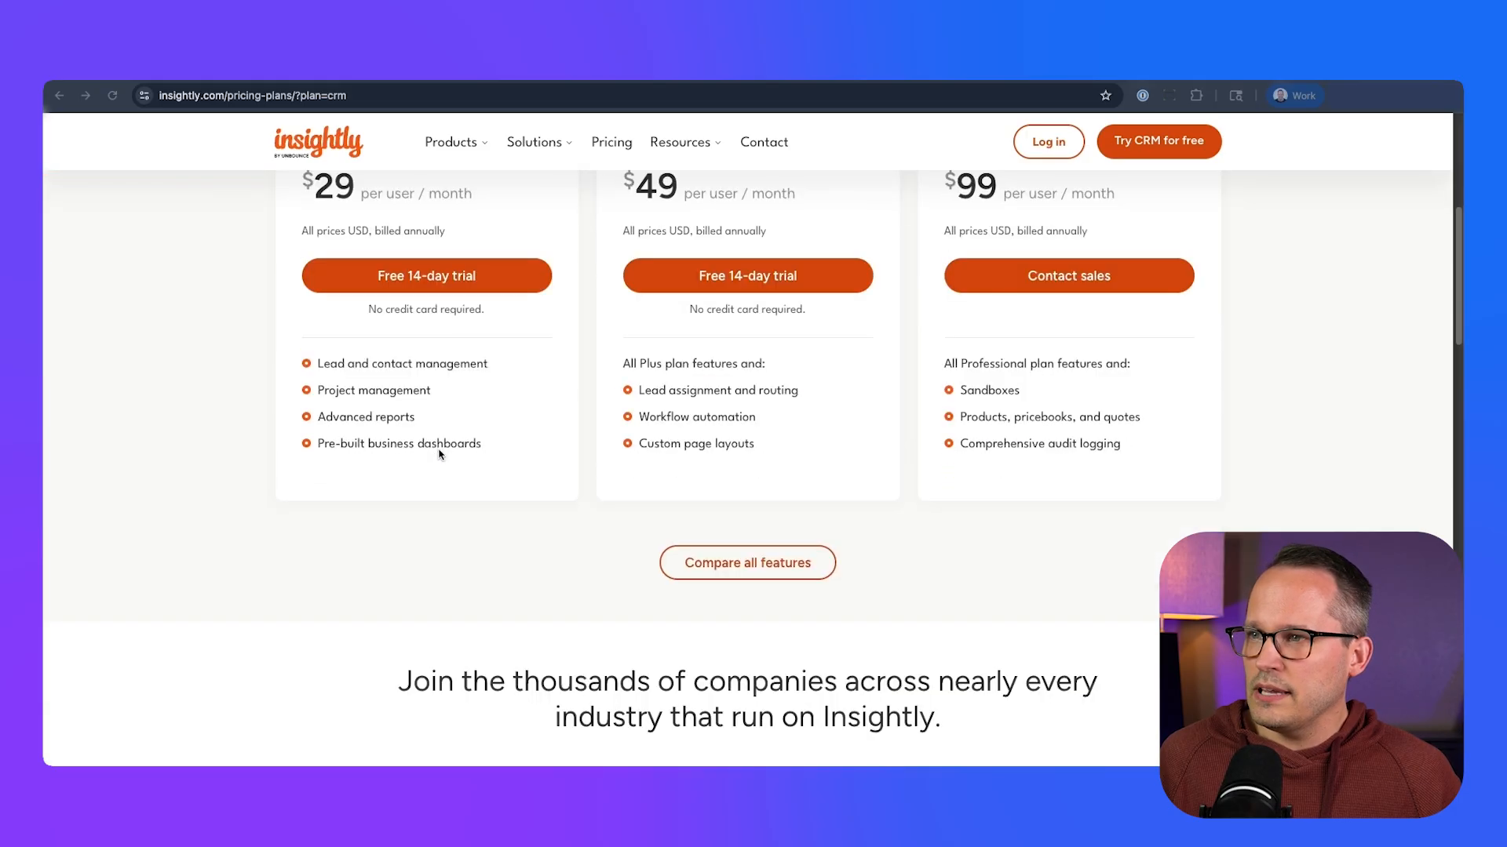
scroll(440, 454, up, 6)
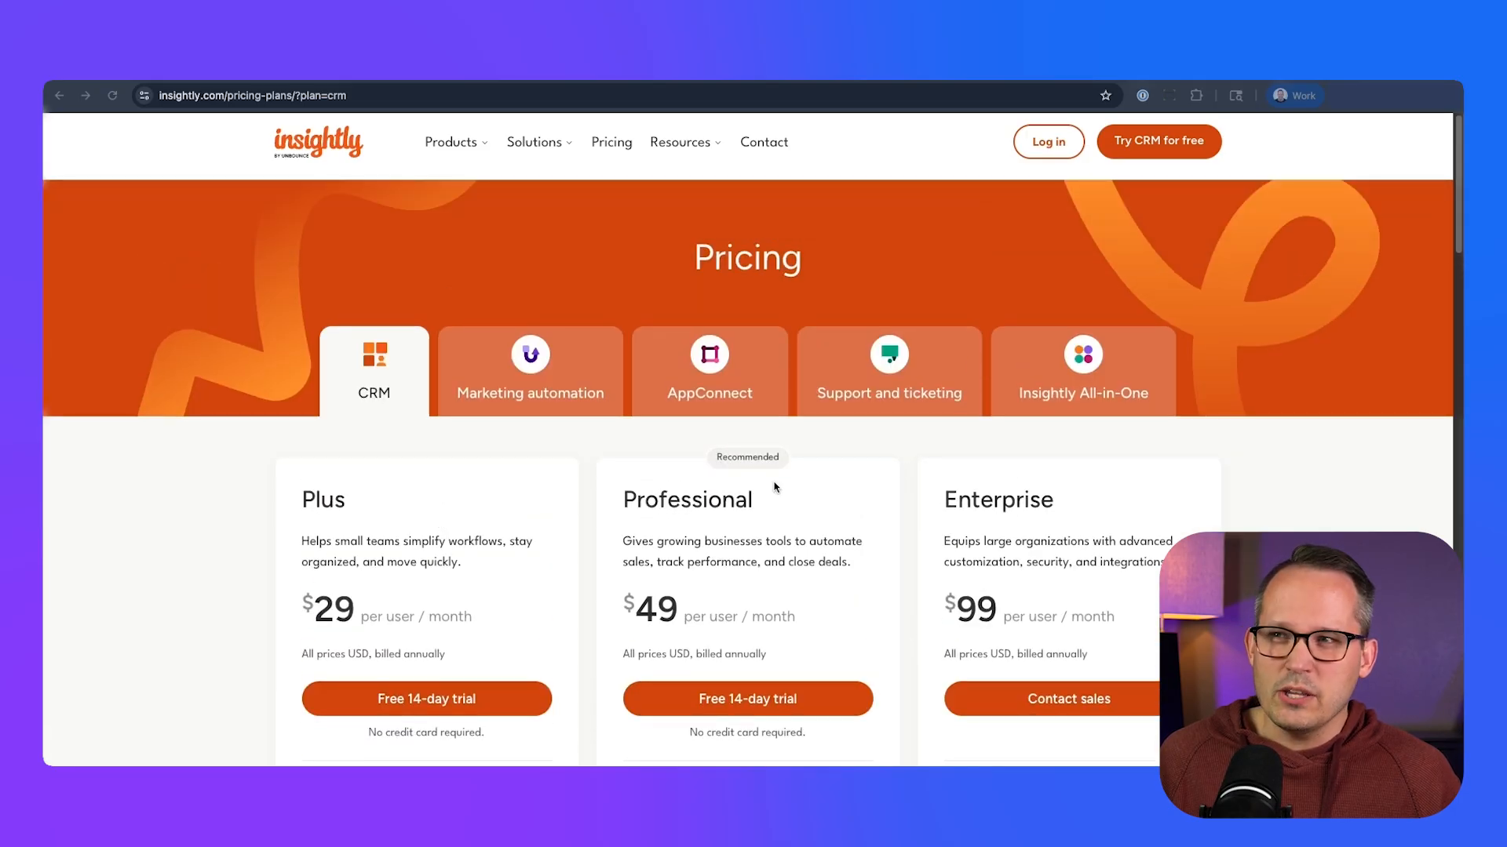
scroll(687, 436, down, 5)
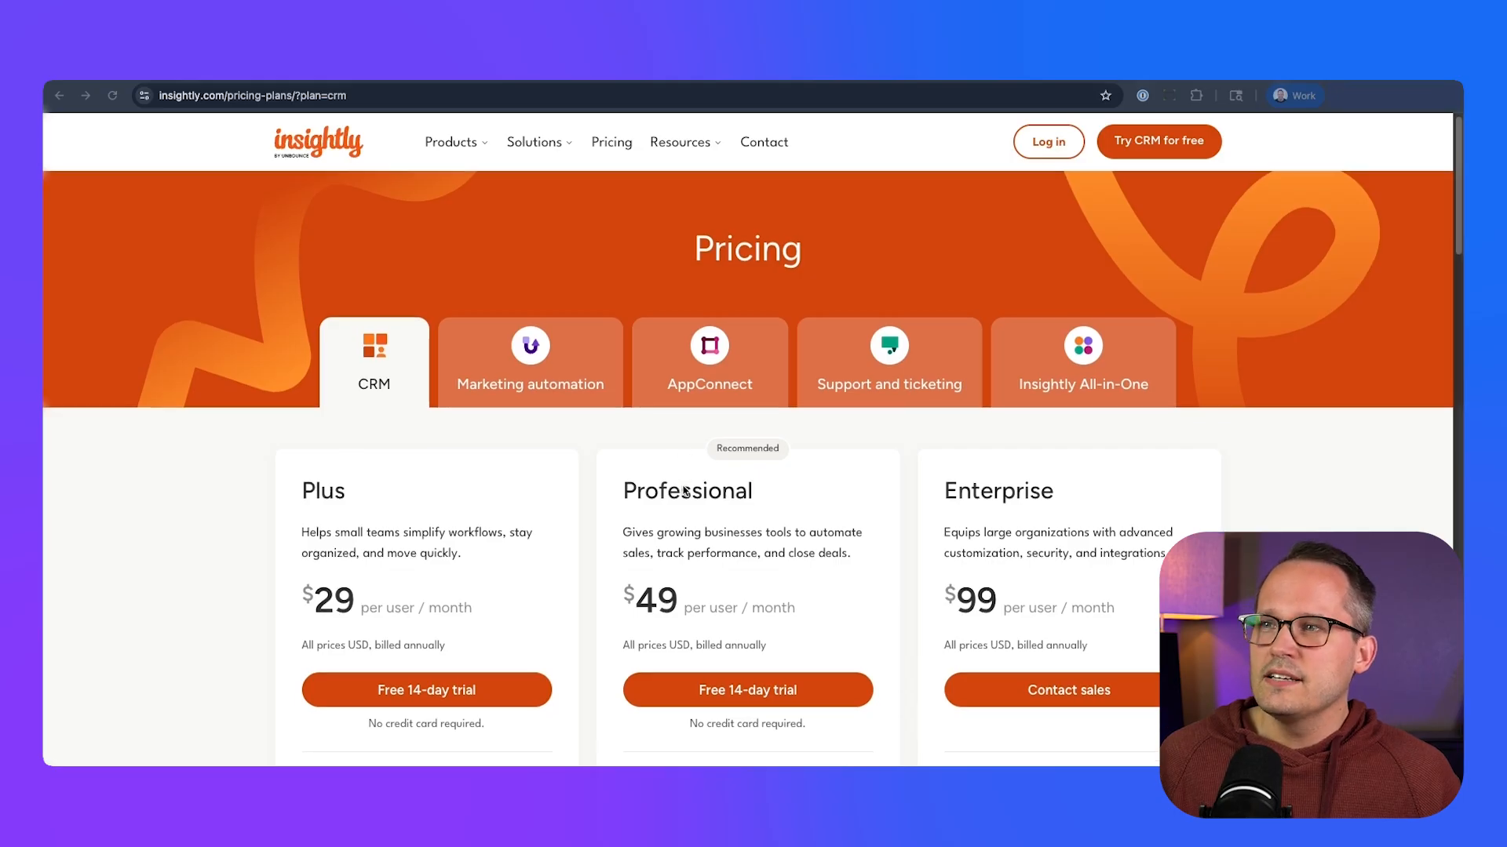
scroll(683, 491, down, 5)
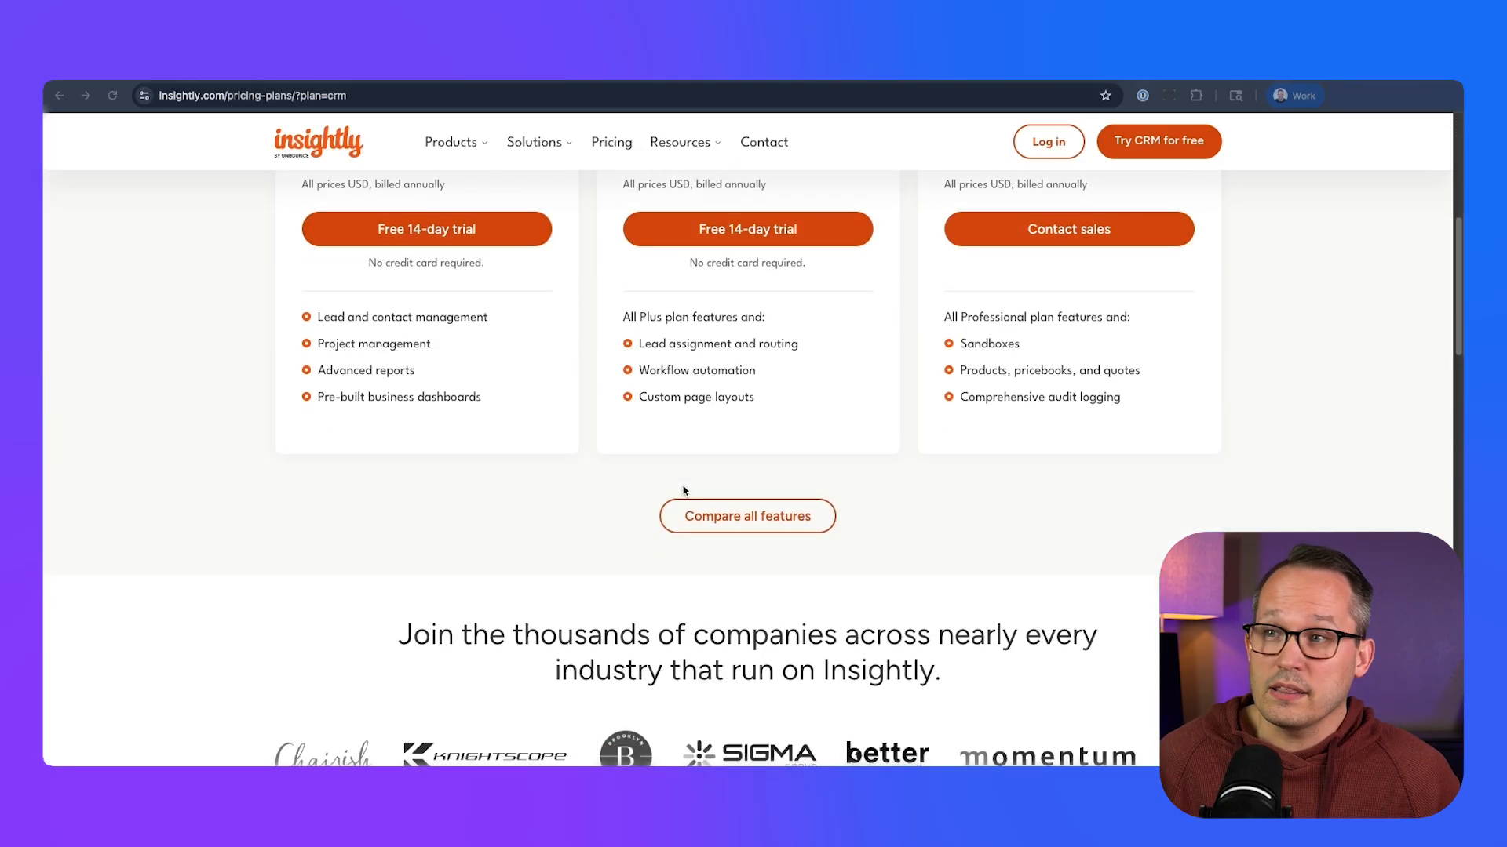
scroll(683, 490, down, 3)
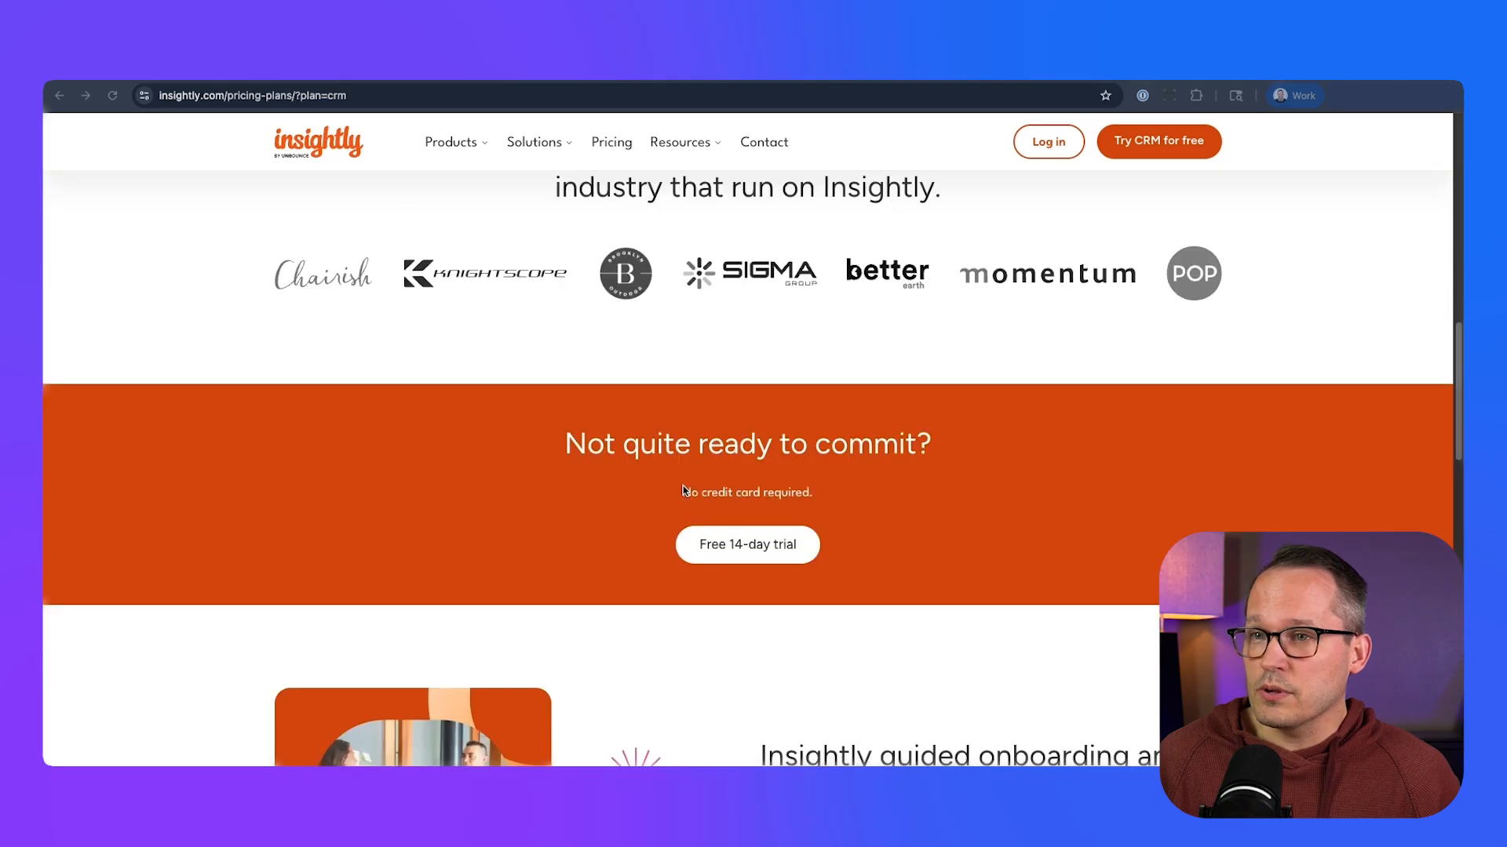
scroll(682, 490, up, 13)
scroll(683, 490, down, 2)
scroll(683, 491, down, 2)
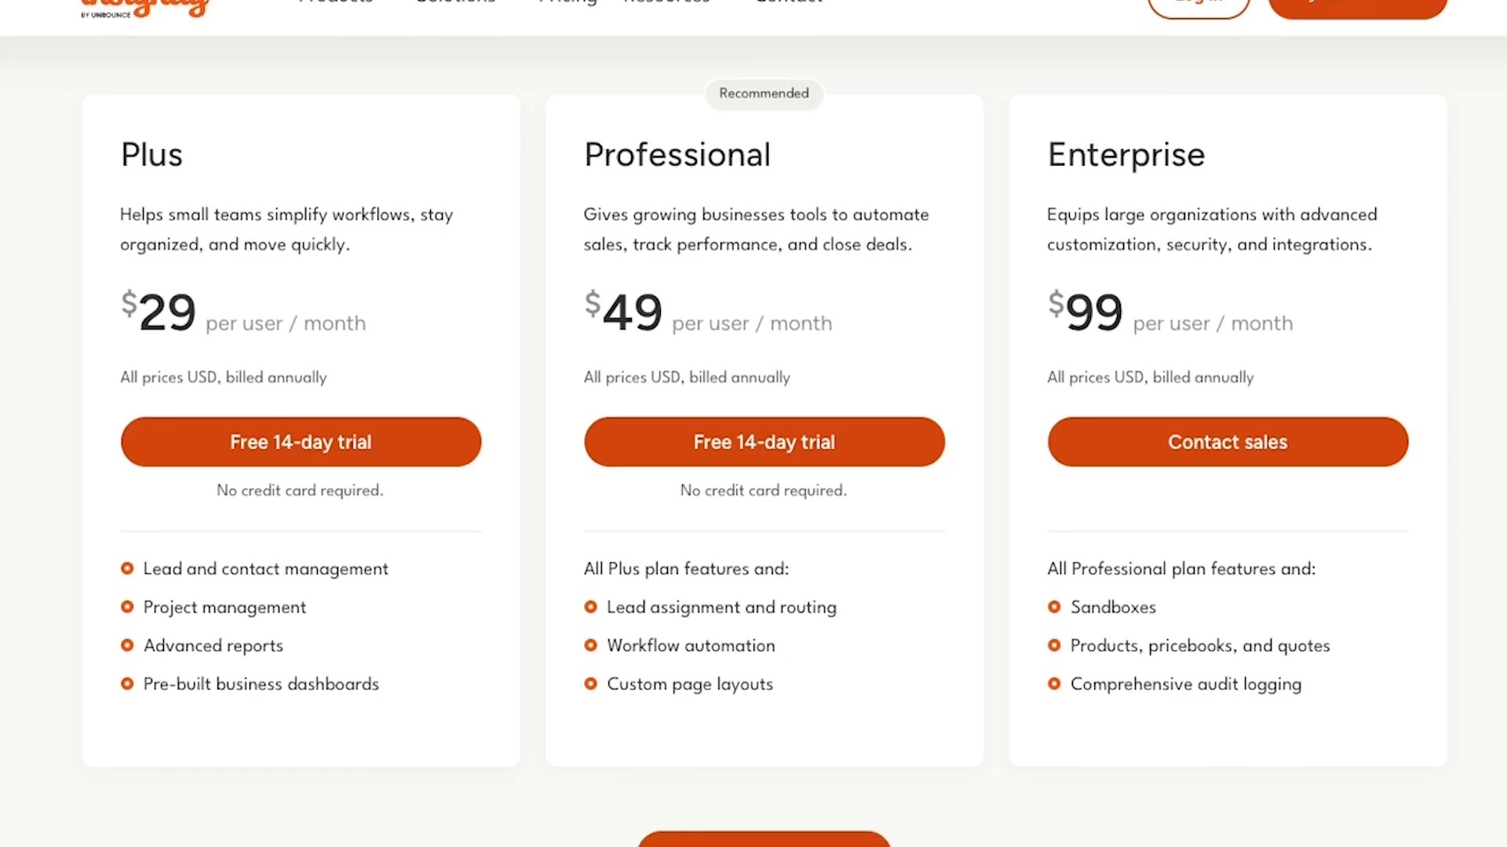
Open the full feature comparison of the CRM plans and examine it down to Model and automate business processes
click(833, 843)
scroll(800, 592, down, 2)
scroll(799, 590, down, 2)
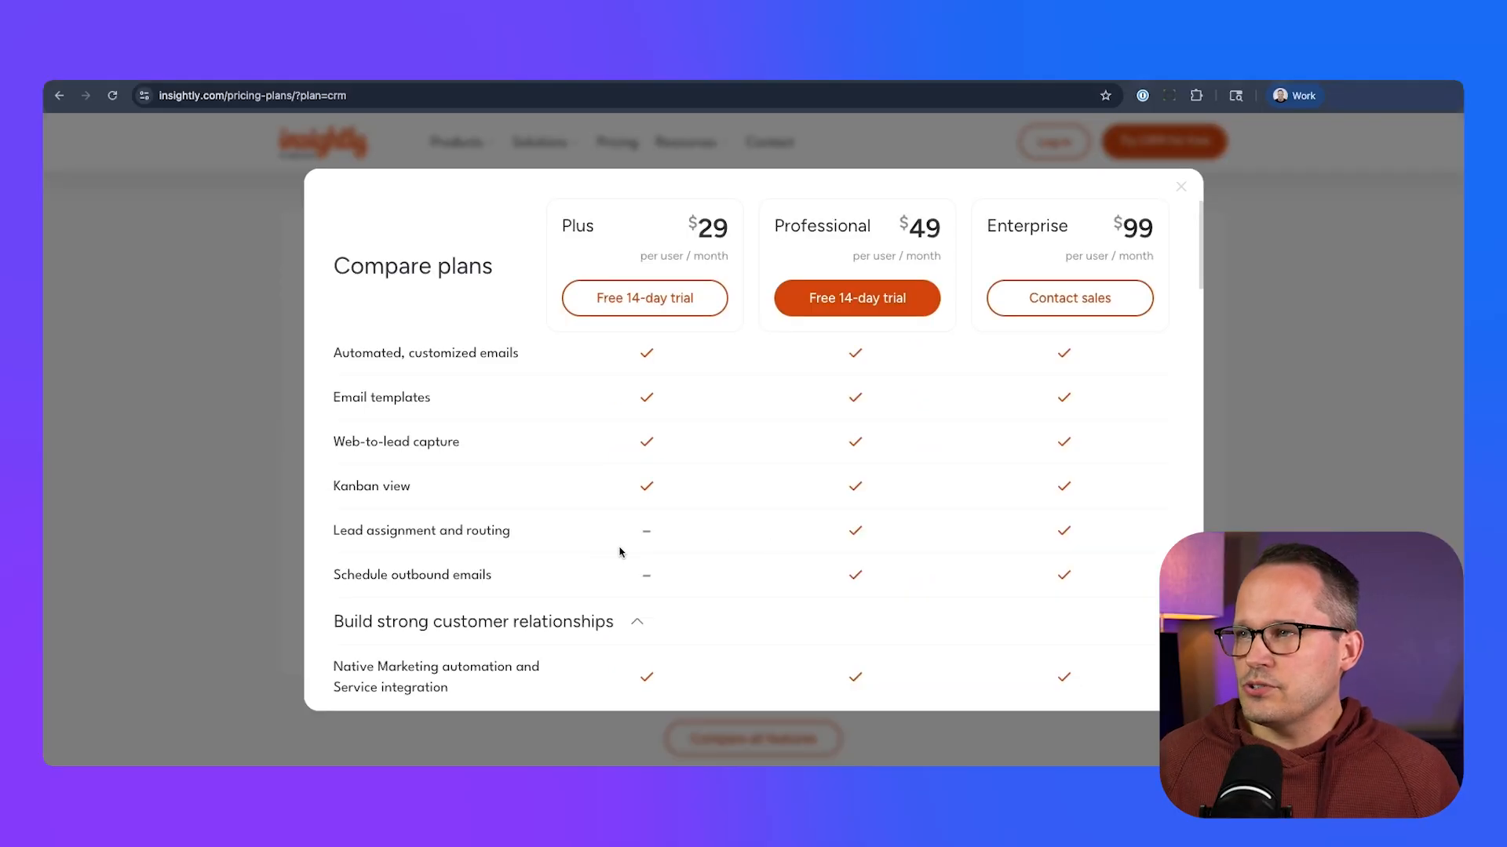
click(432, 567)
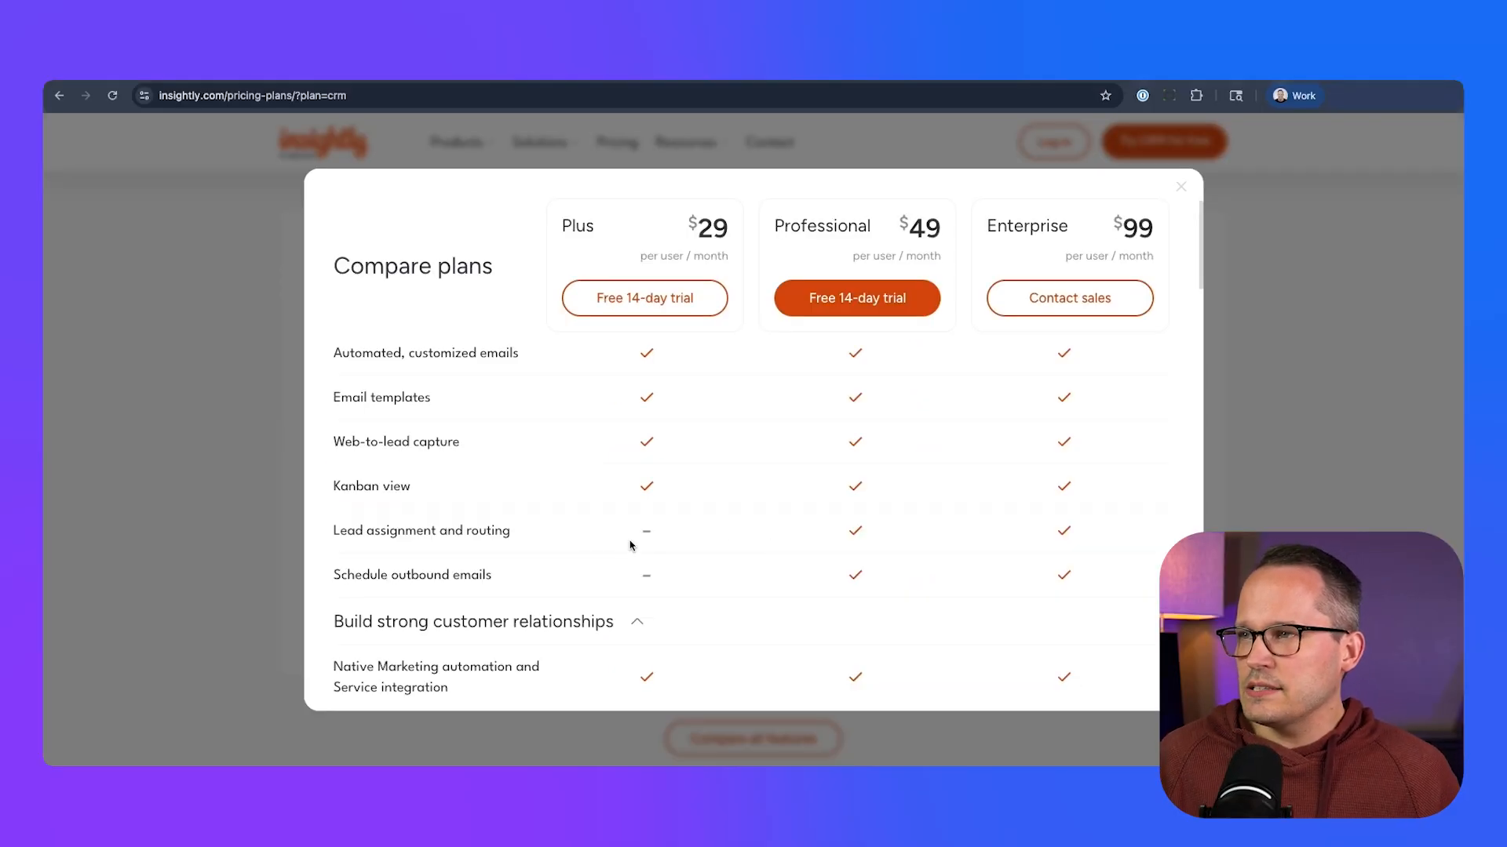
scroll(710, 585, down, 3)
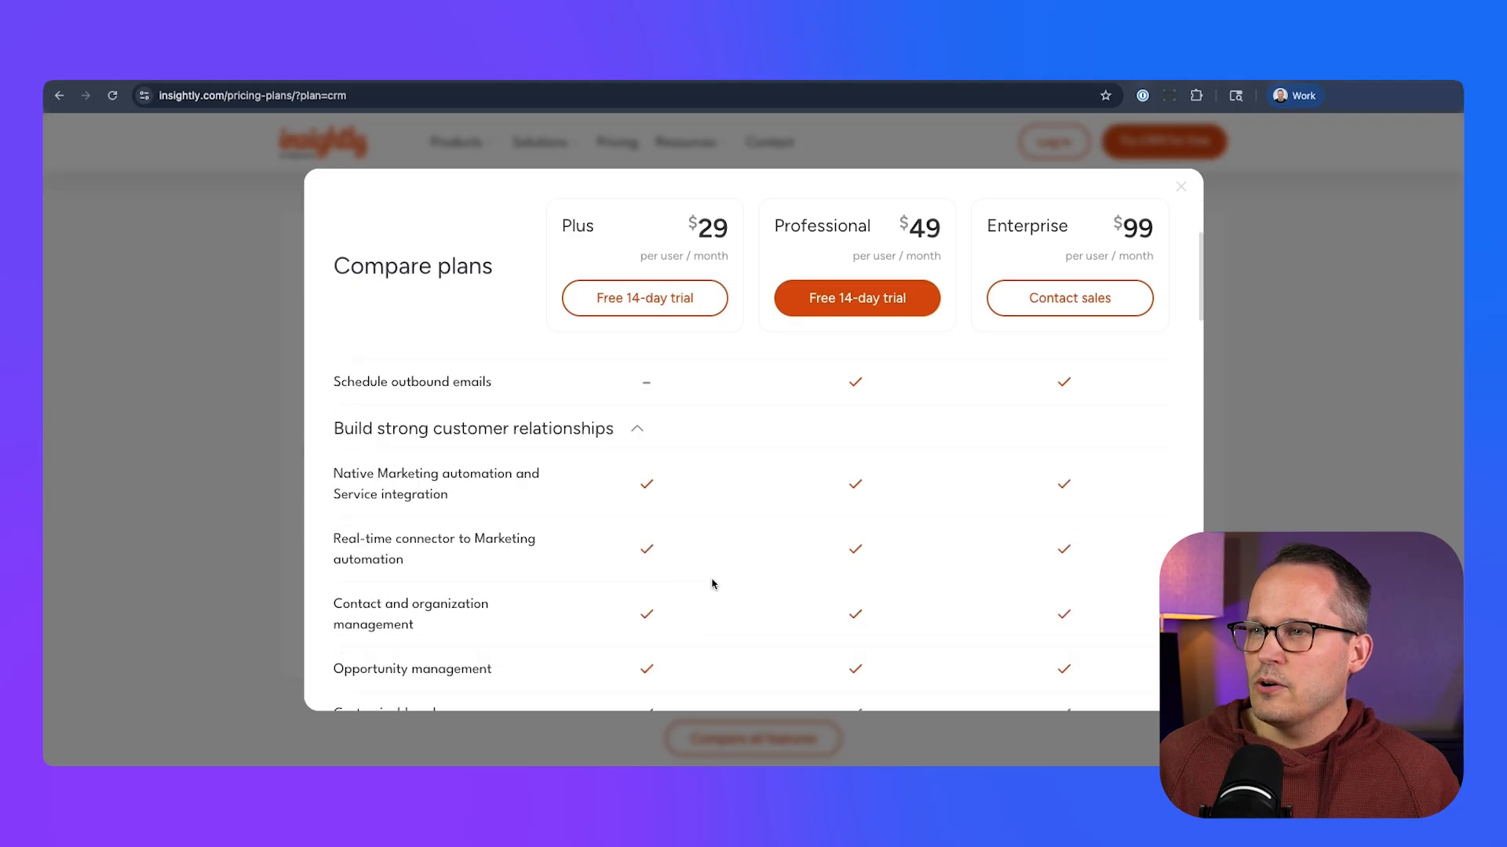
scroll(834, 468, down, 6)
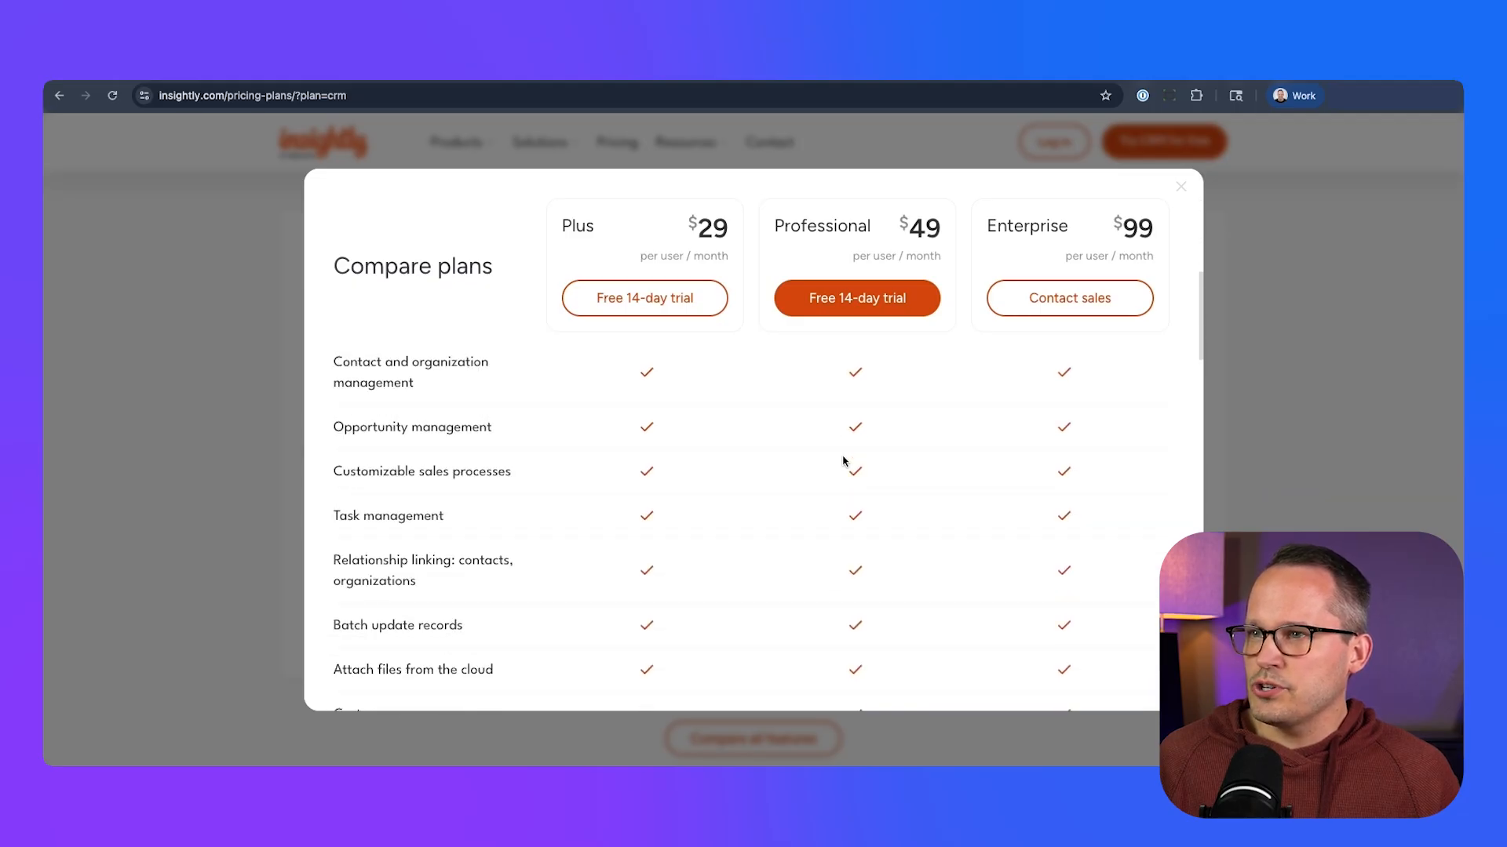
scroll(843, 461, down, 5)
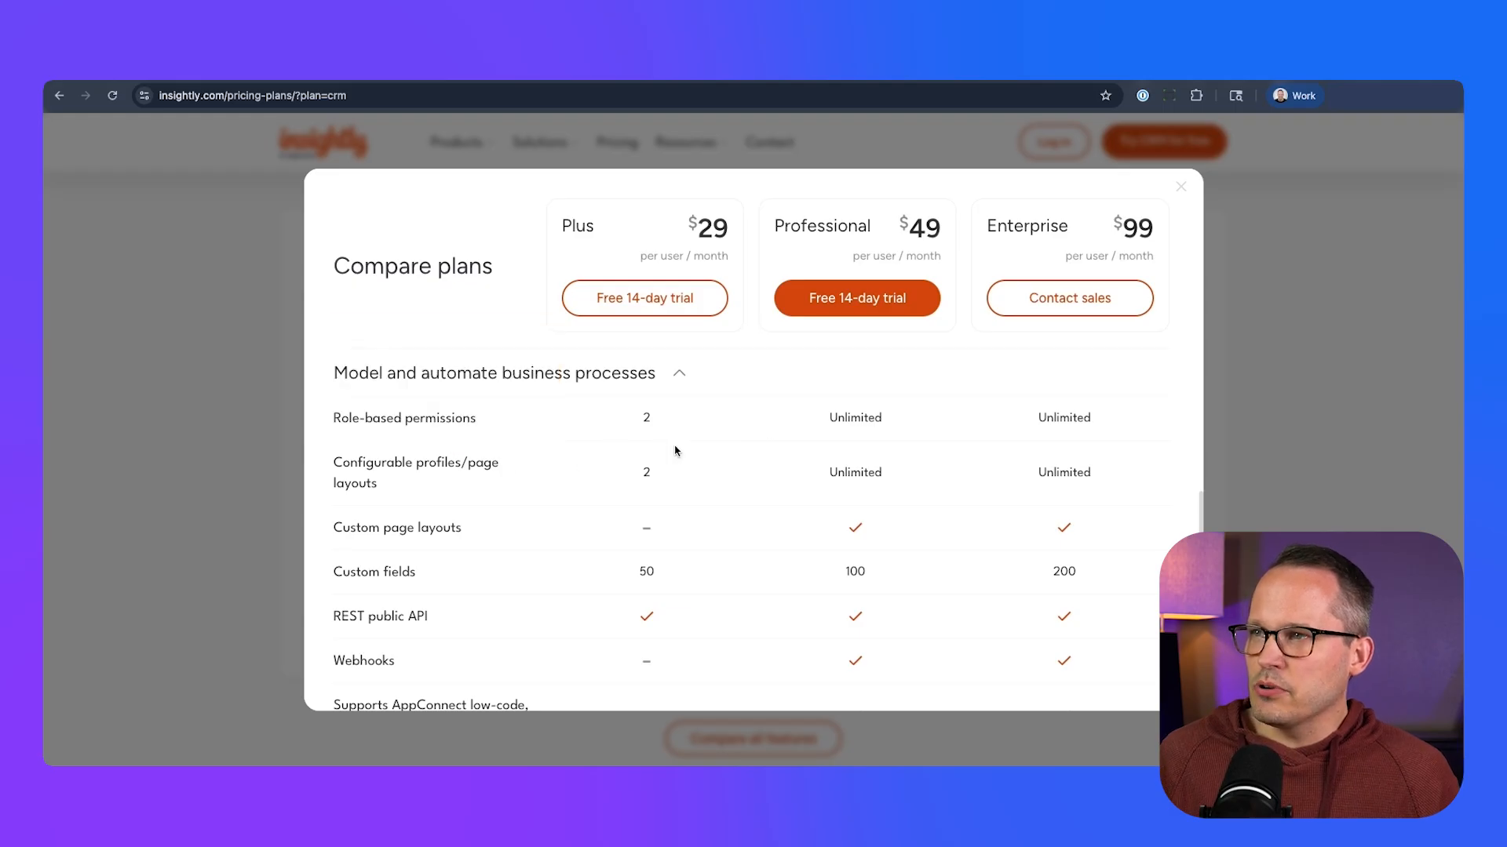
Examine the Model and automate business processes section of the CRM plan comparison, from Role-based permissions down to Comprehensive audit logging
scroll(828, 459, down, 1)
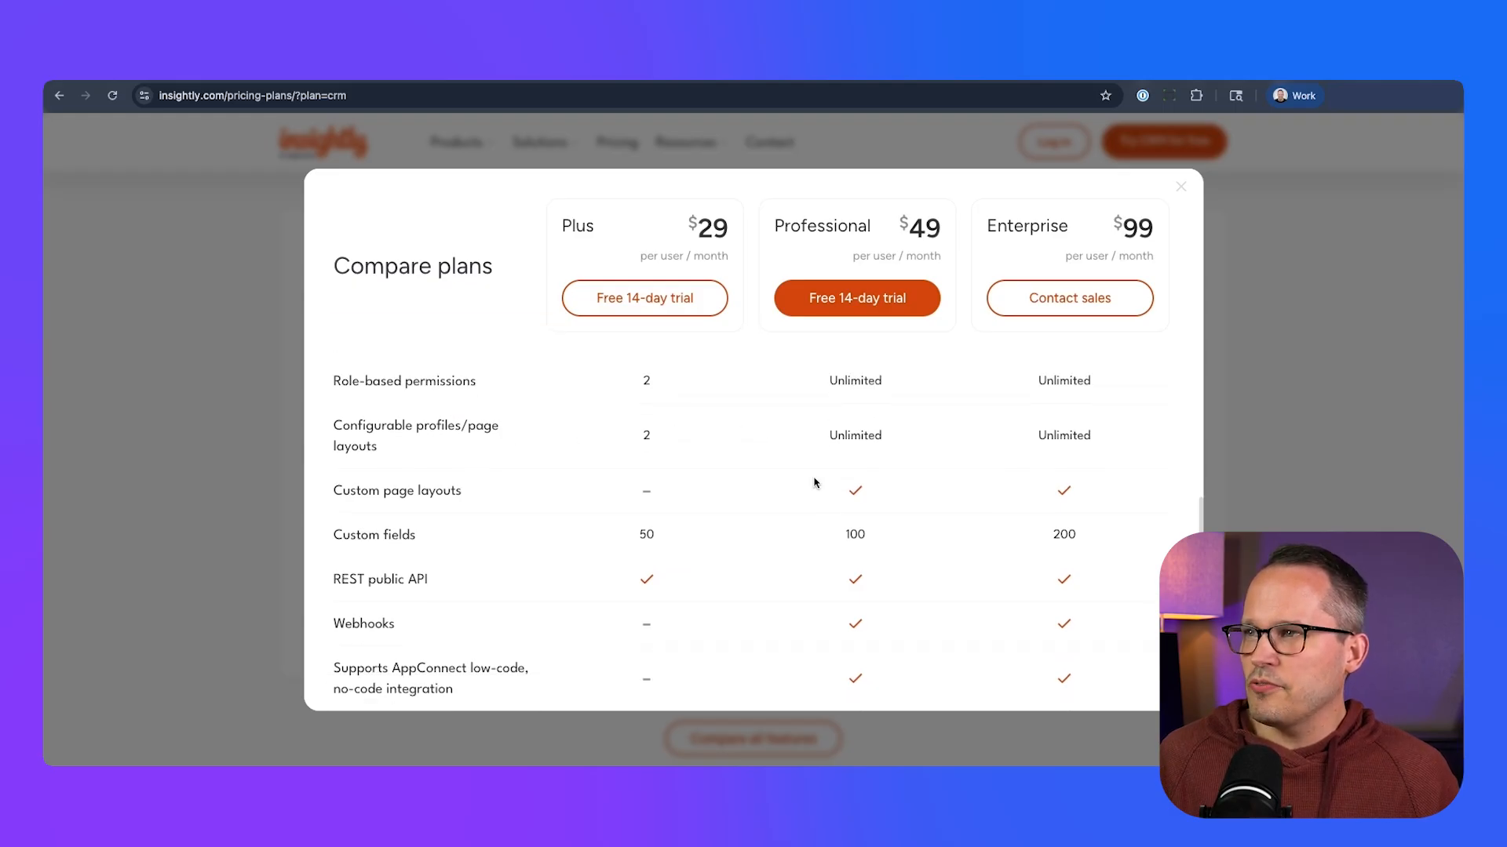
scroll(814, 483, down, 1)
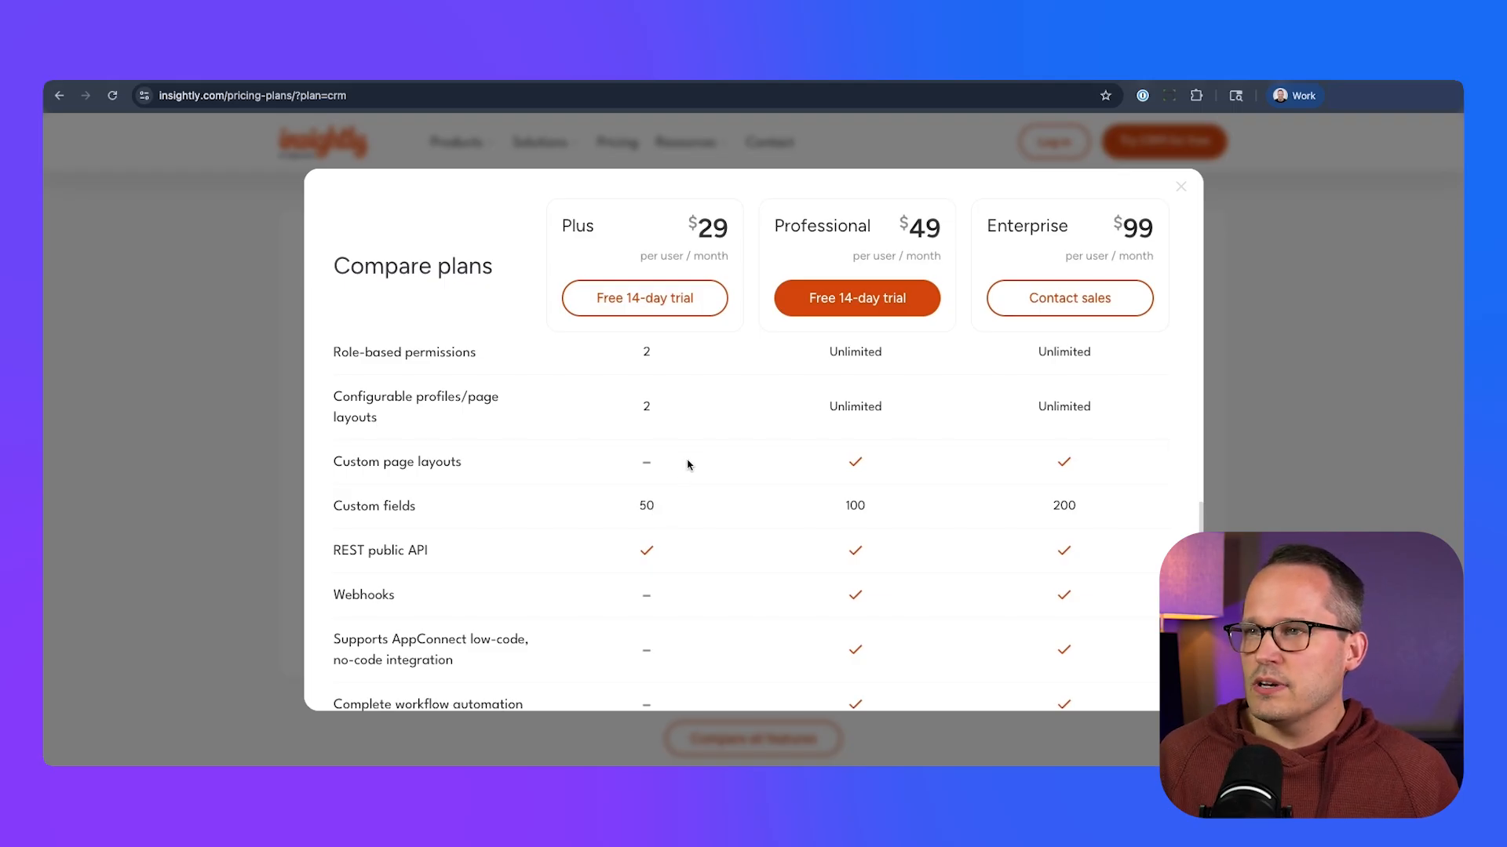
scroll(739, 473, down, 5)
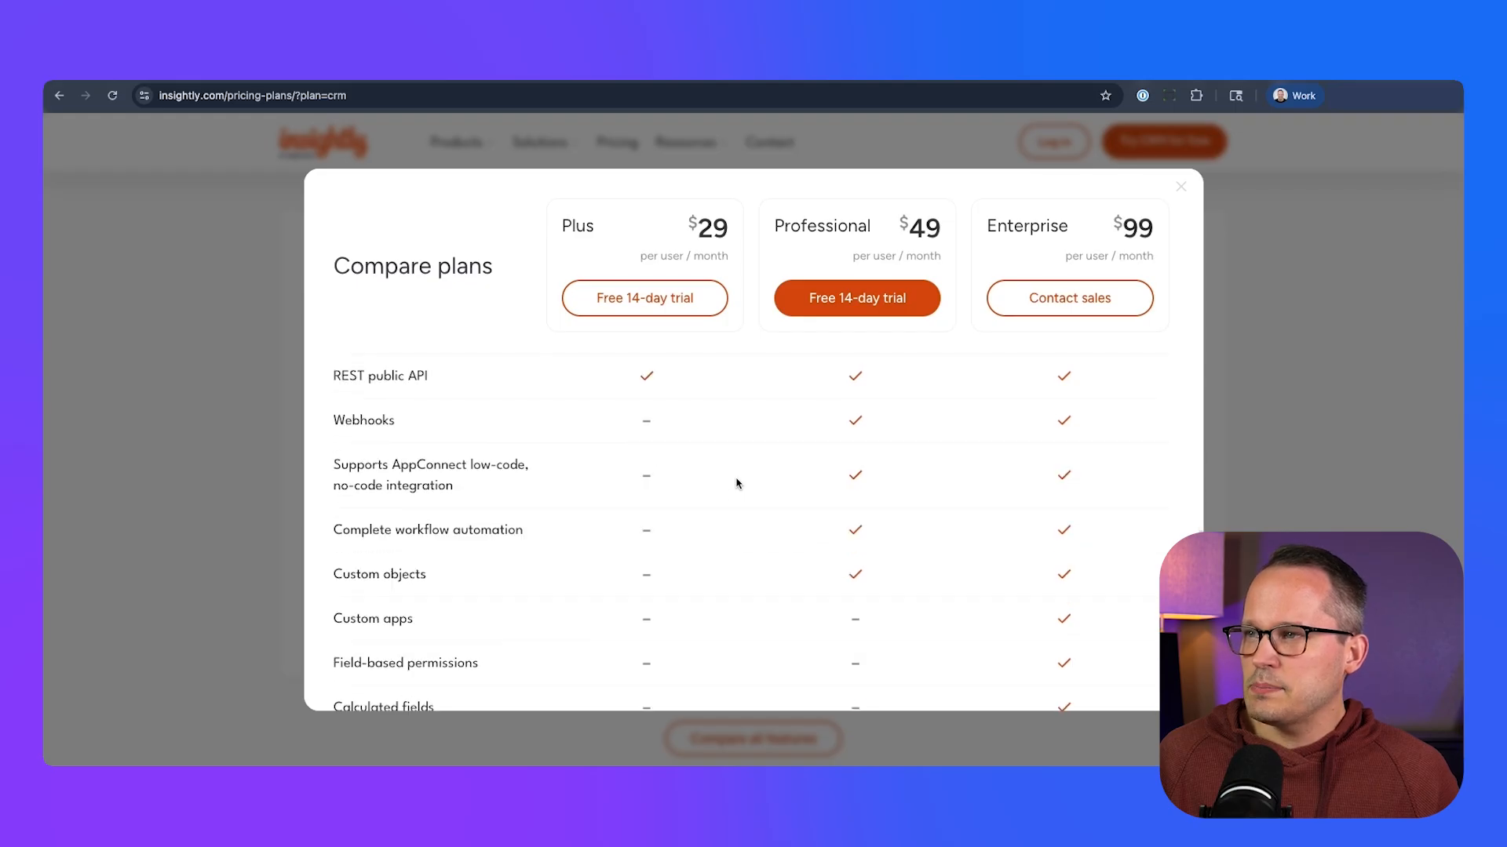
scroll(637, 427, down, 3)
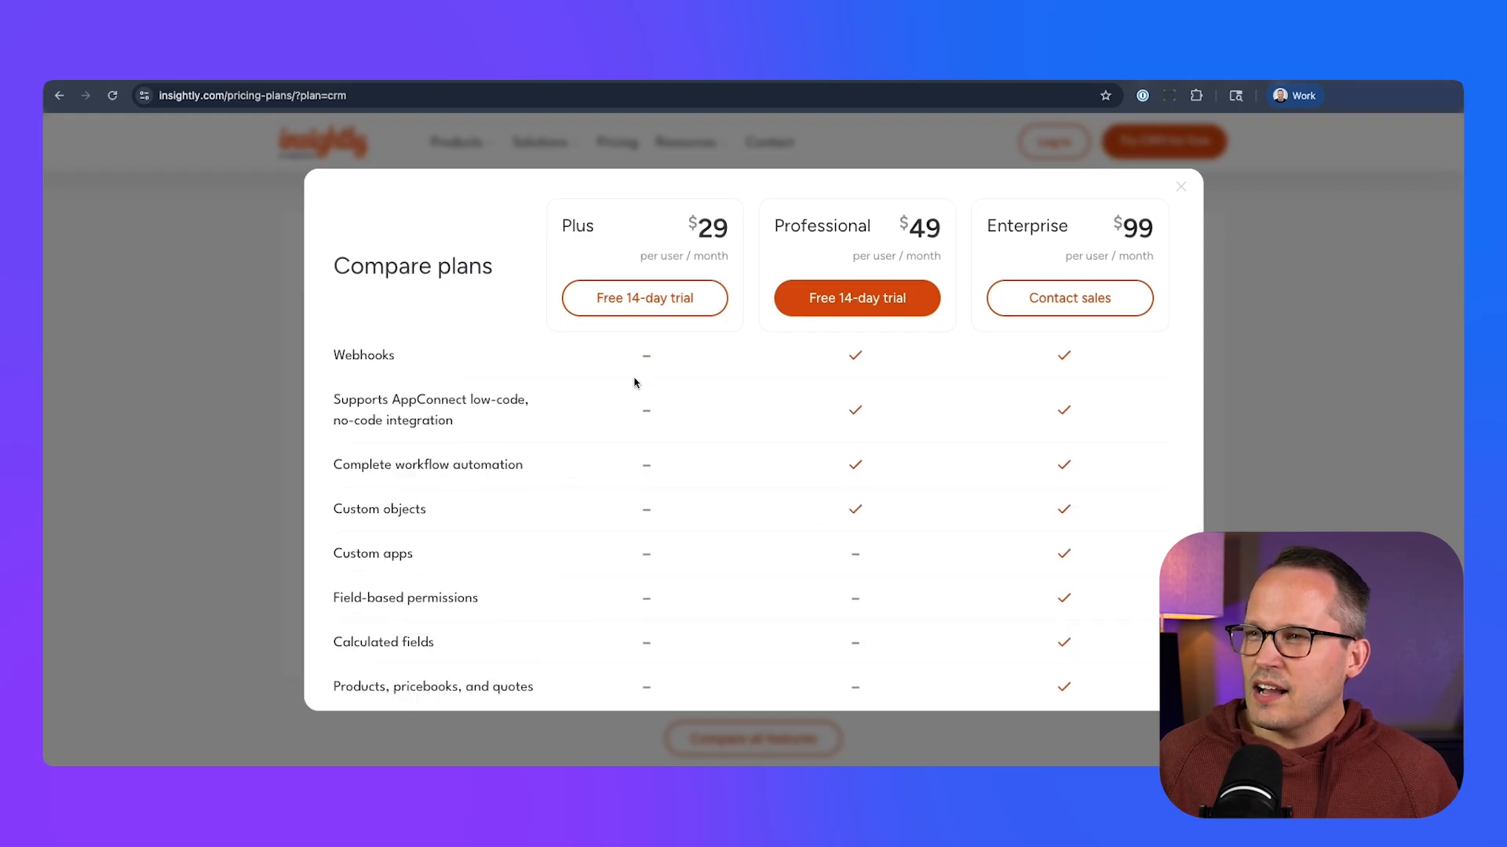
scroll(631, 449, down, 3)
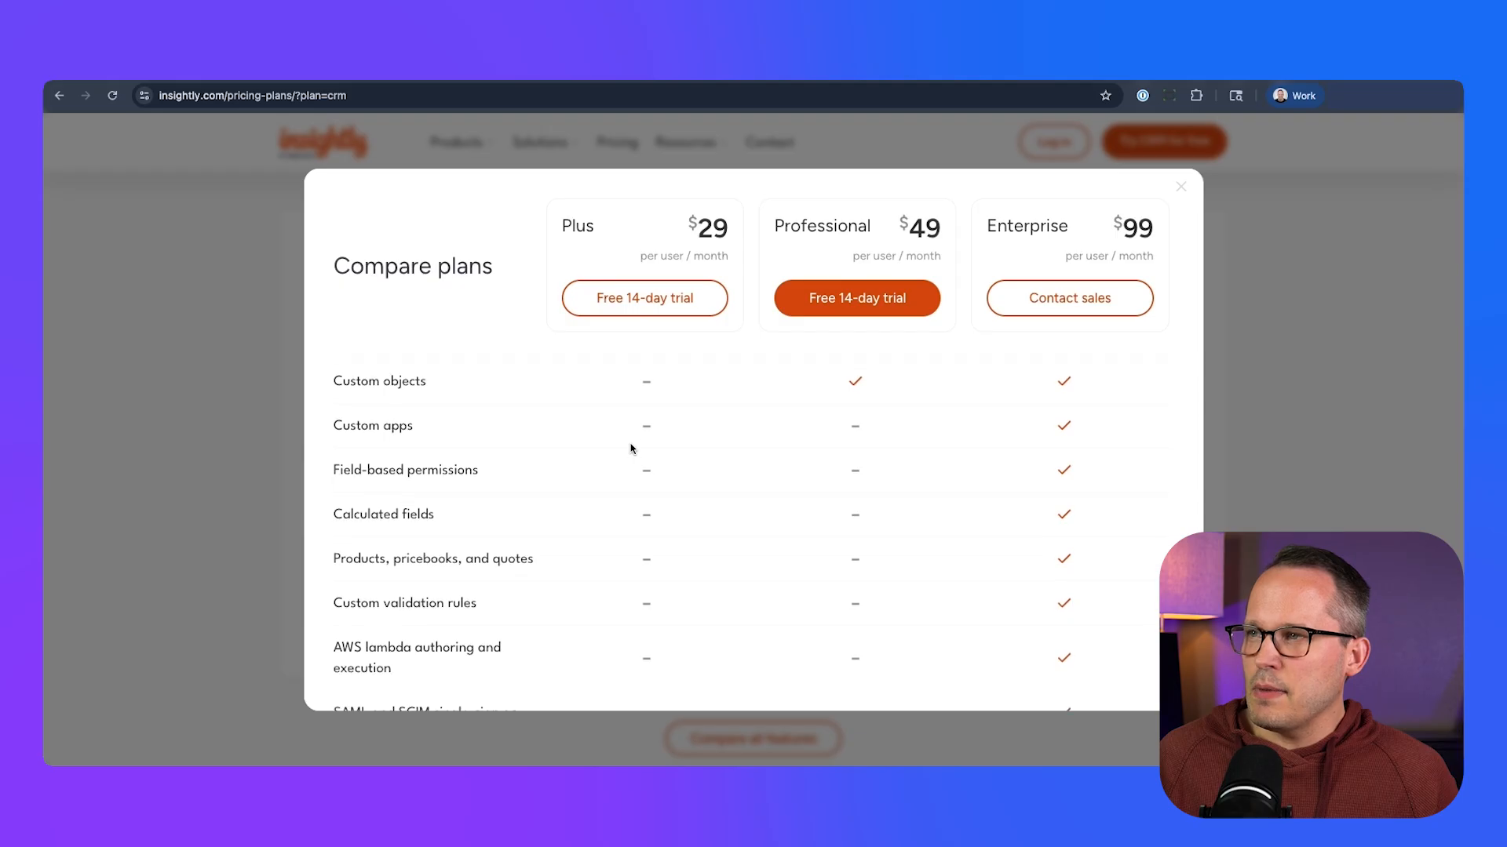
scroll(1066, 506, down, 1)
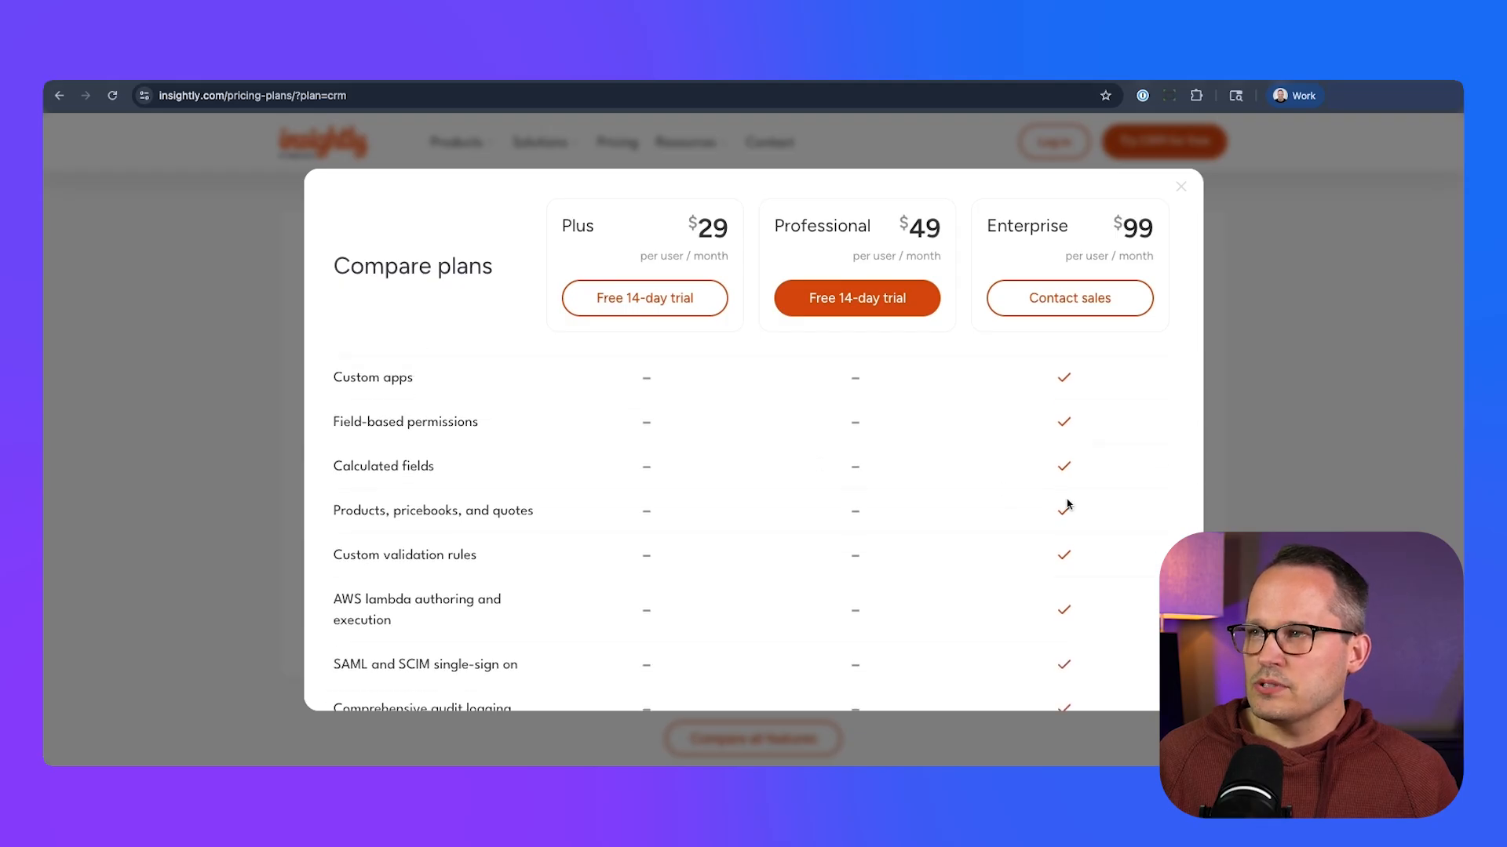
click(404, 462)
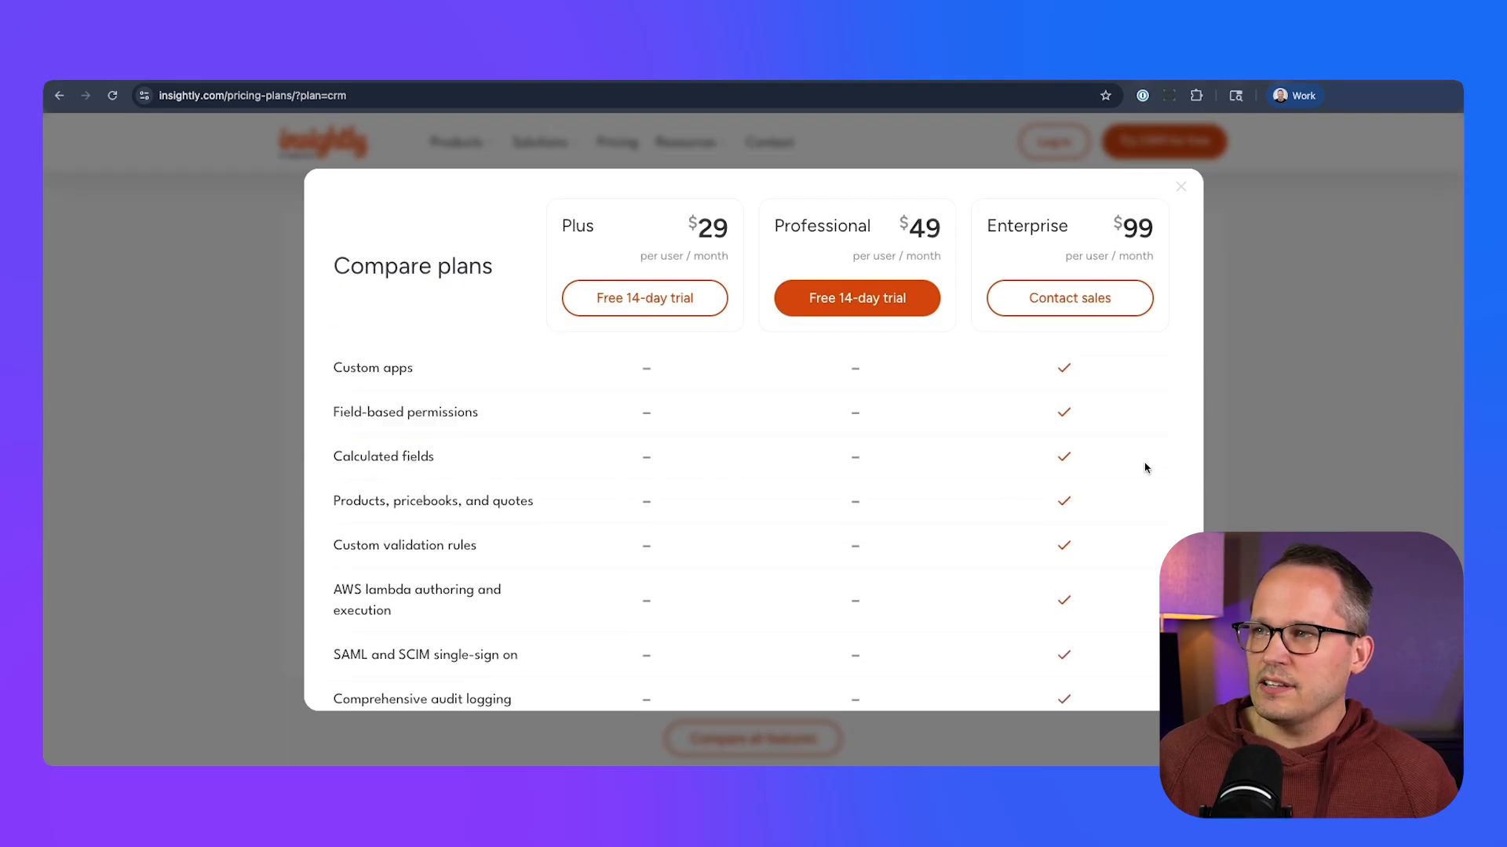
scroll(1059, 502, down, 1)
click(433, 484)
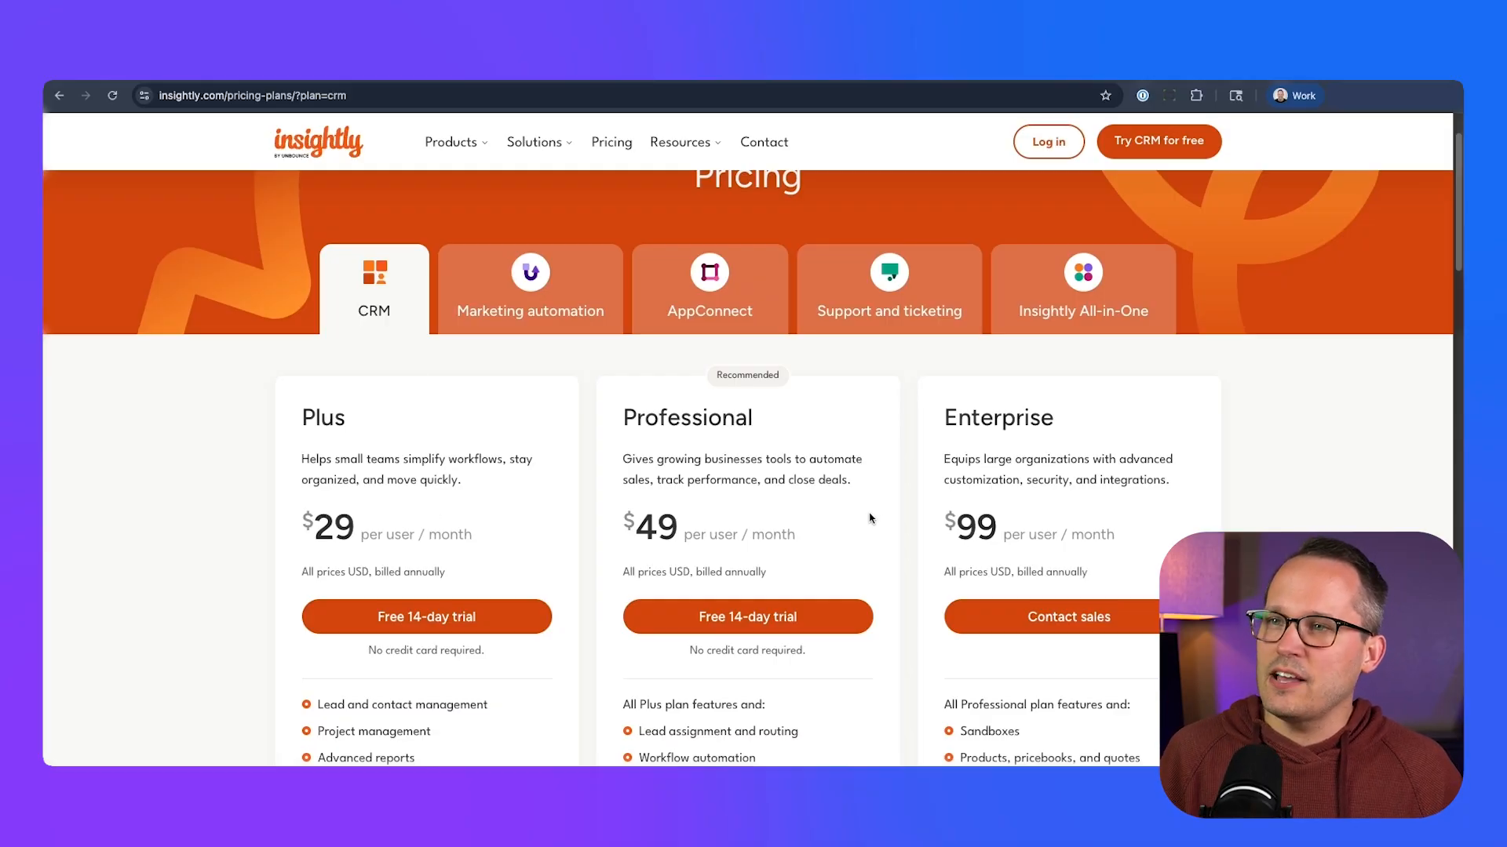
View the Insightly All-in-One prices for Plus, Professional and Enterprise and compare them with the CRM plan prices
click(1051, 296)
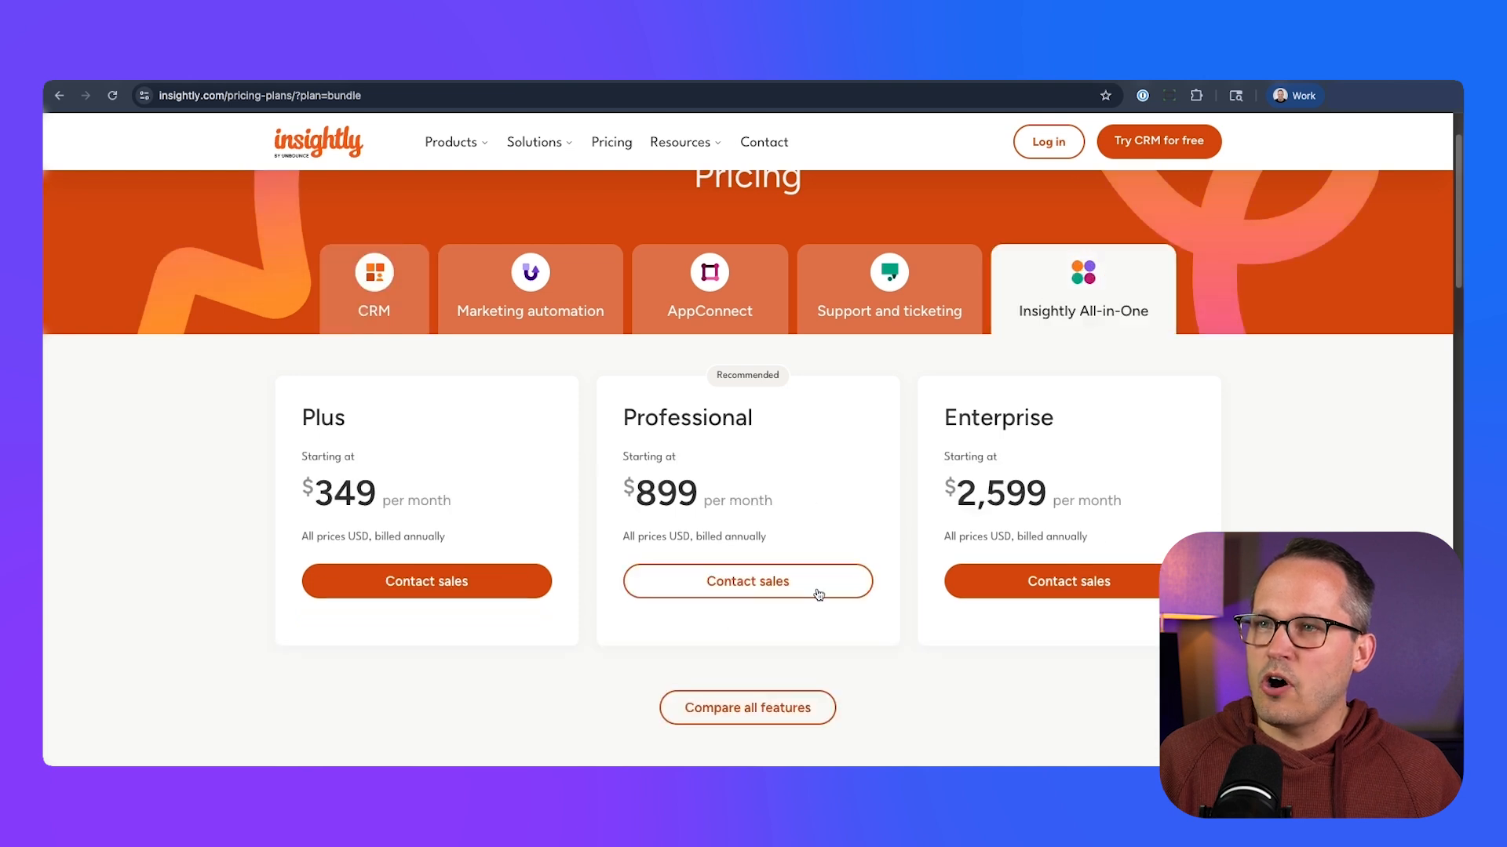
scroll(816, 595, down, 1)
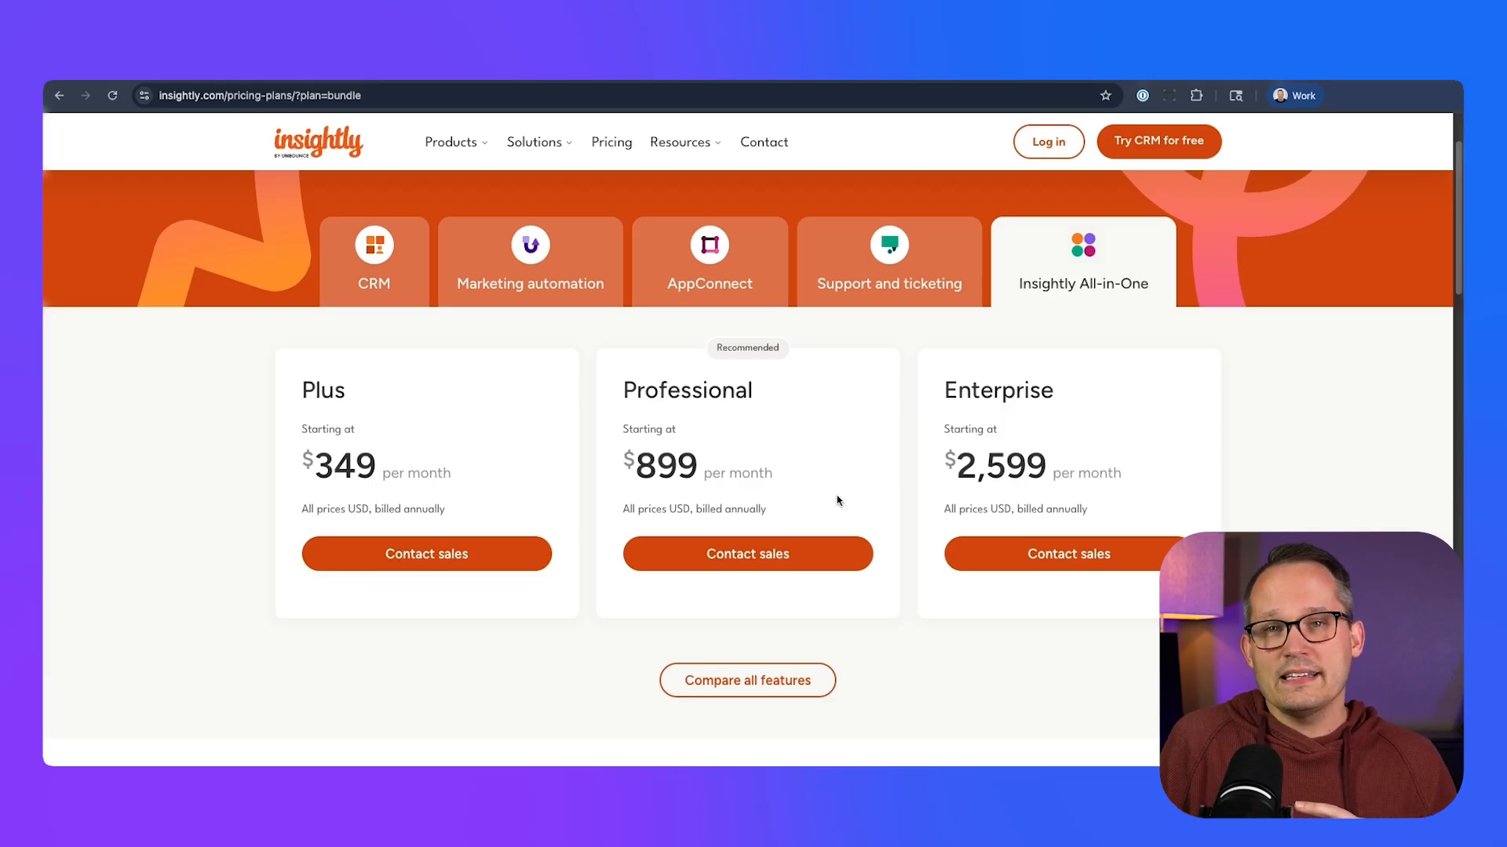
click(374, 278)
click(1152, 303)
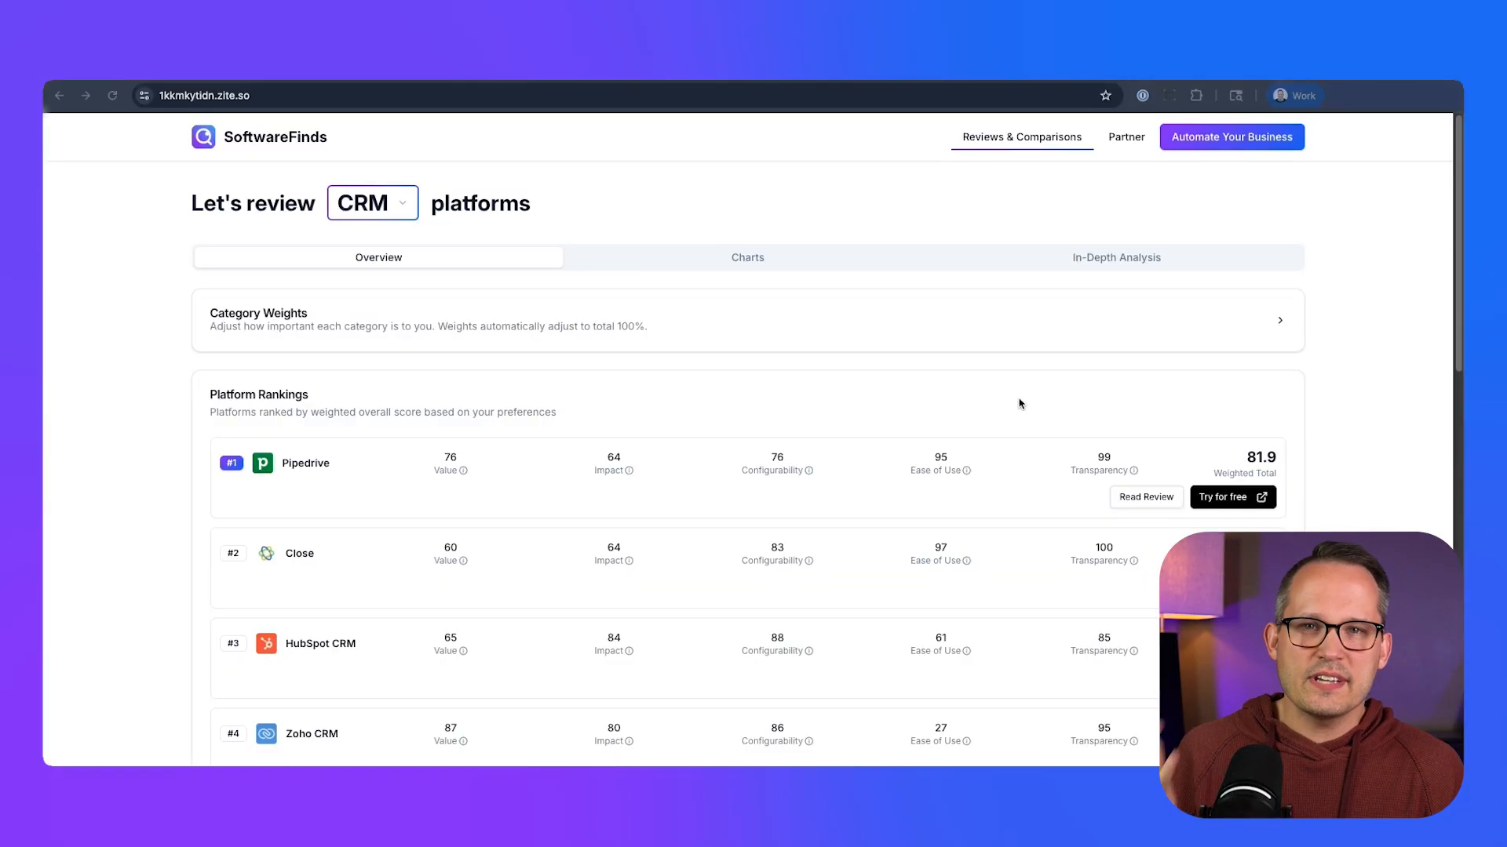
Find Insightly CRM in the Platform Rankings of CRM platforms on the SoftwareFinds site
scroll(1018, 404, down, 5)
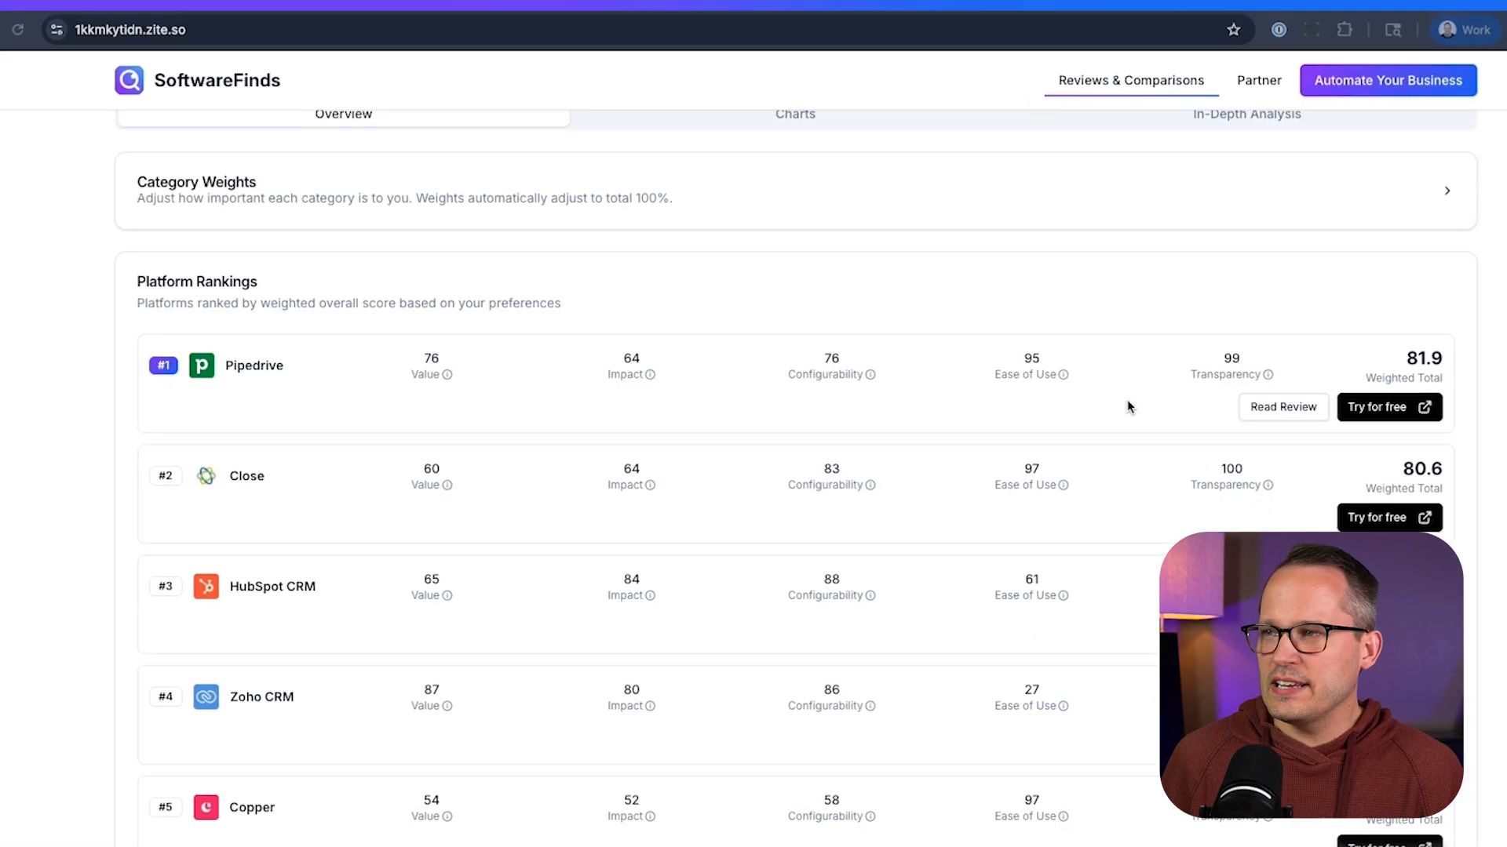
scroll(1236, 413, down, 5)
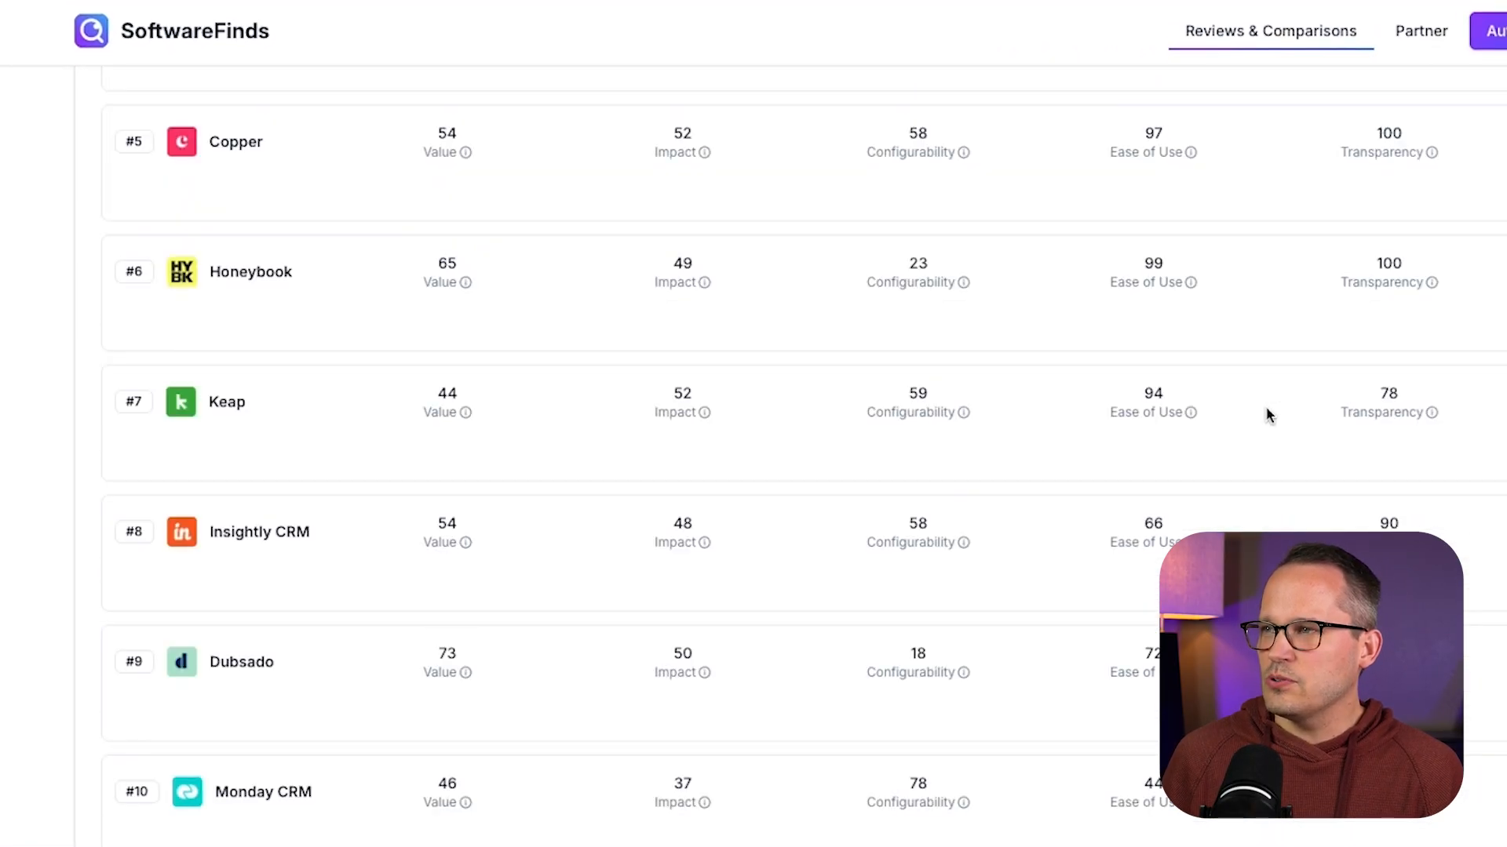
scroll(1269, 416, down, 2)
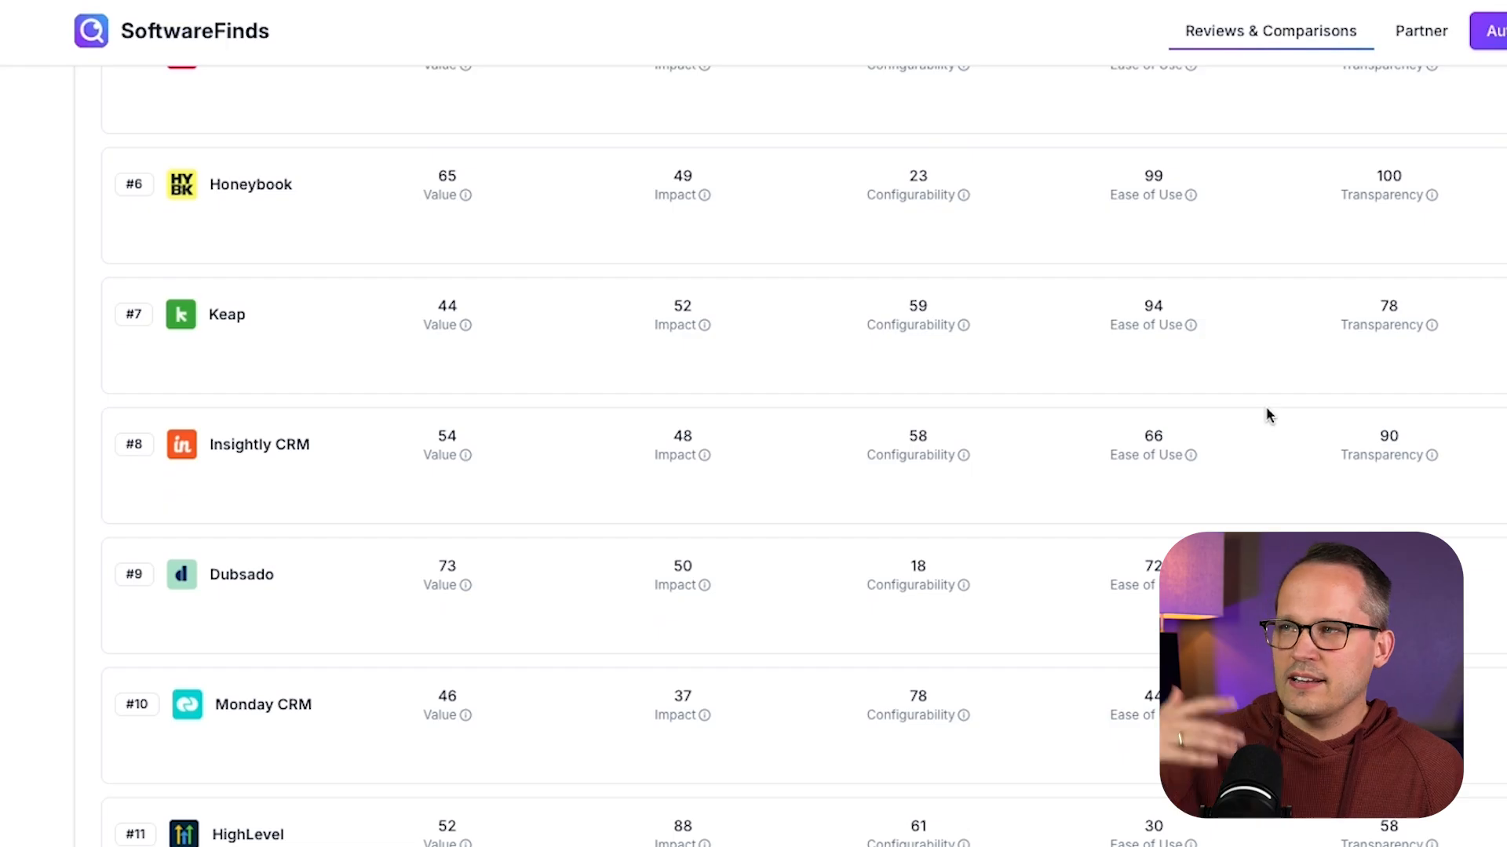
scroll(1269, 416, down, 1)
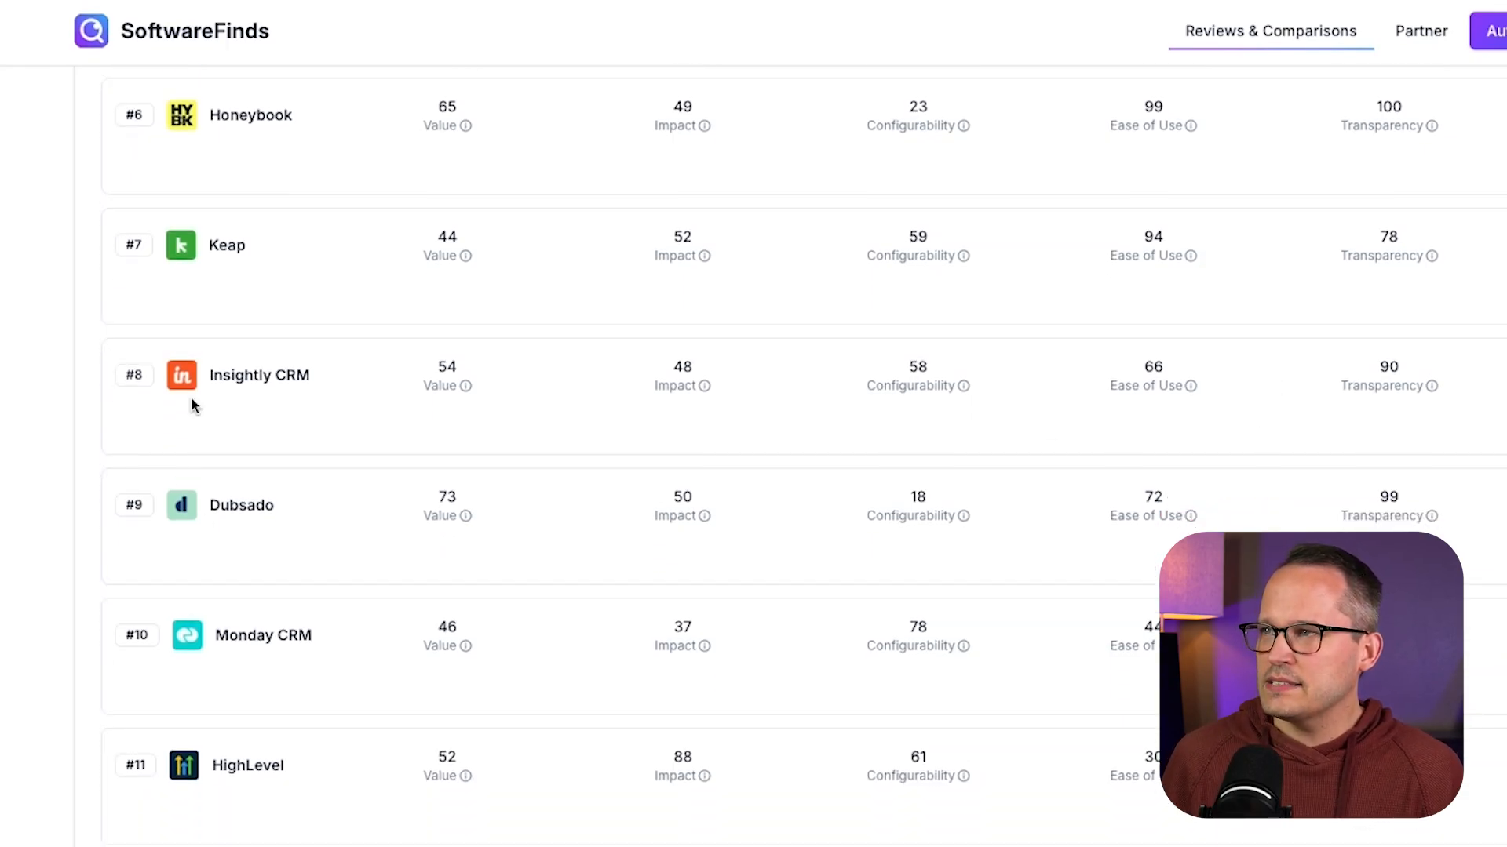
scroll(262, 406, up, 1)
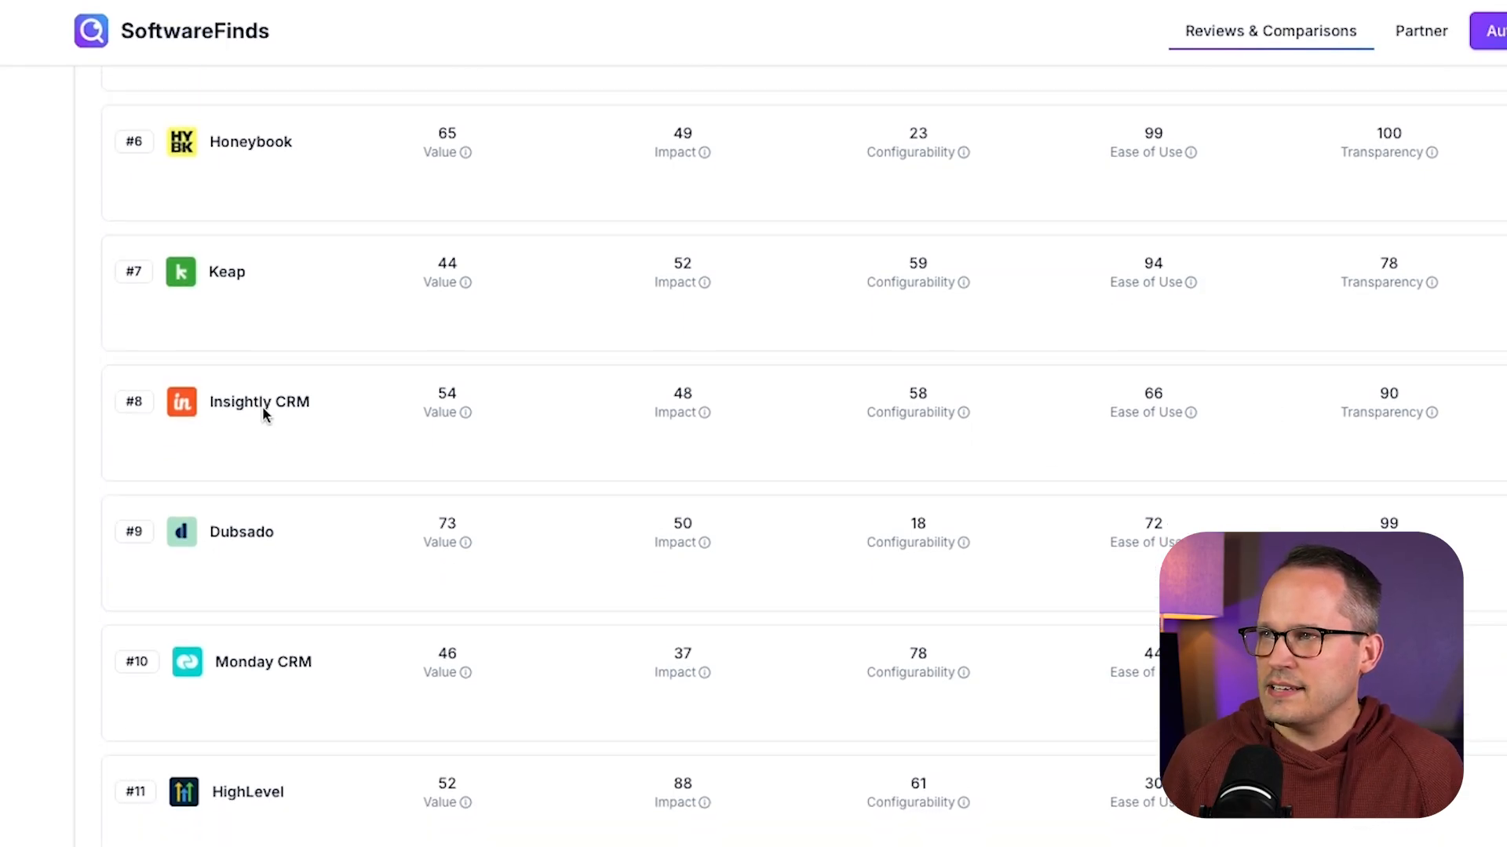
Examine Insightly CRM's Value, Impact, Configurability and Ease of Use scores in the rankings
mouse_move(465, 414)
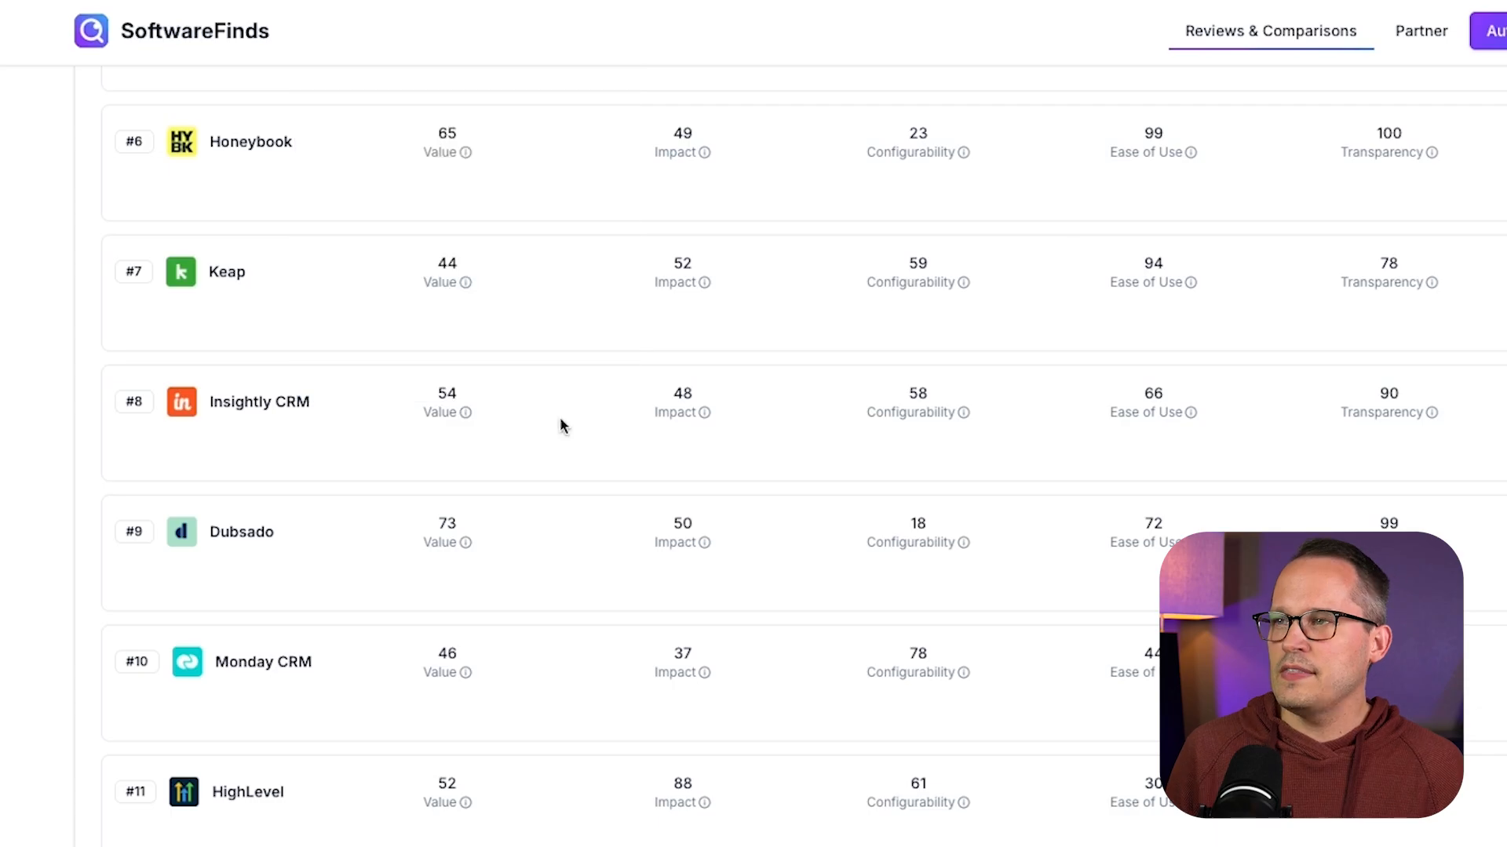
mouse_move(703, 420)
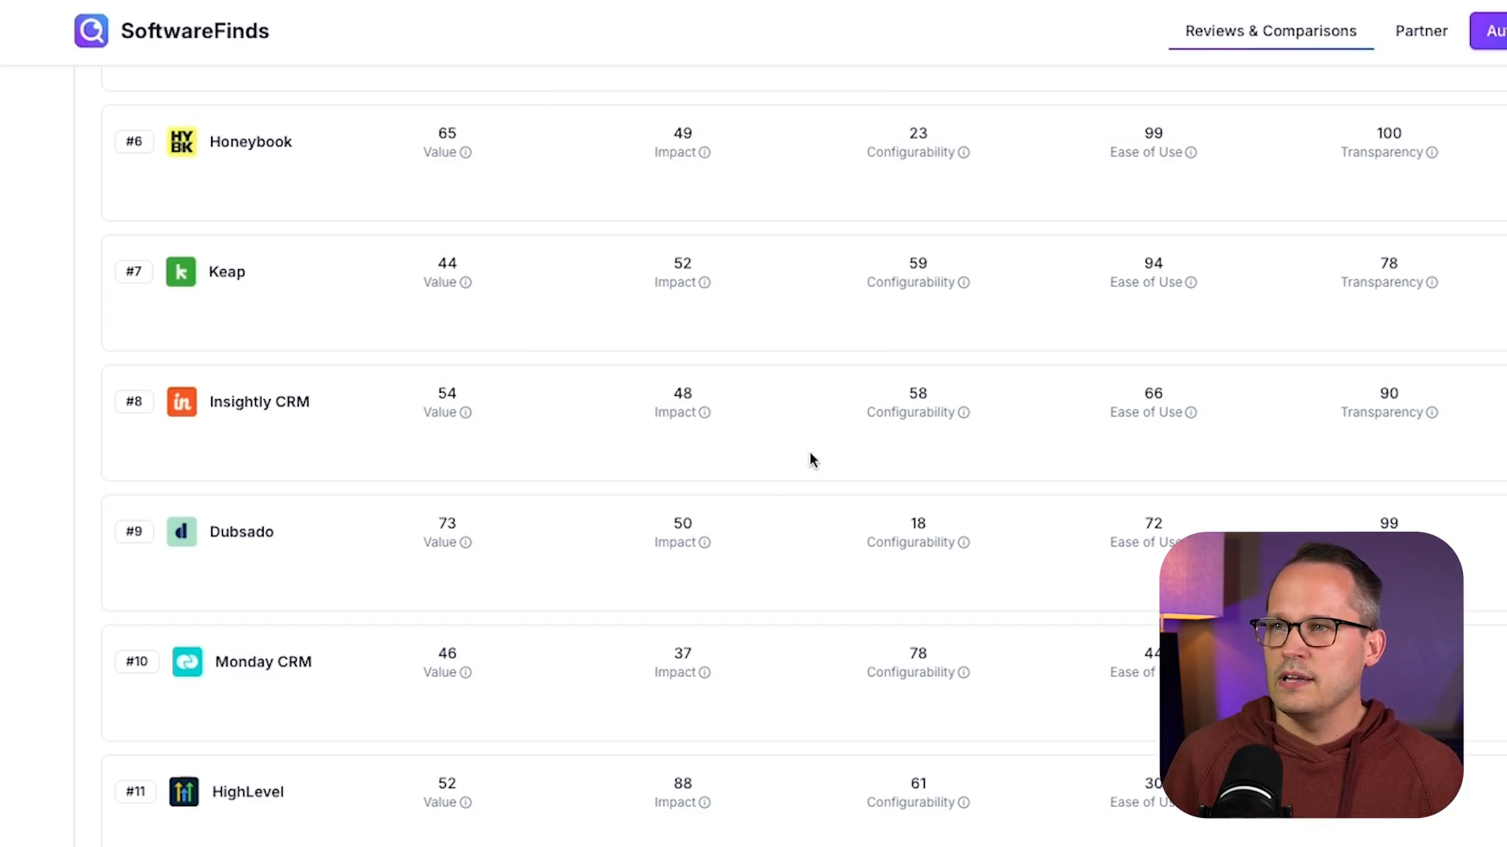
mouse_move(965, 414)
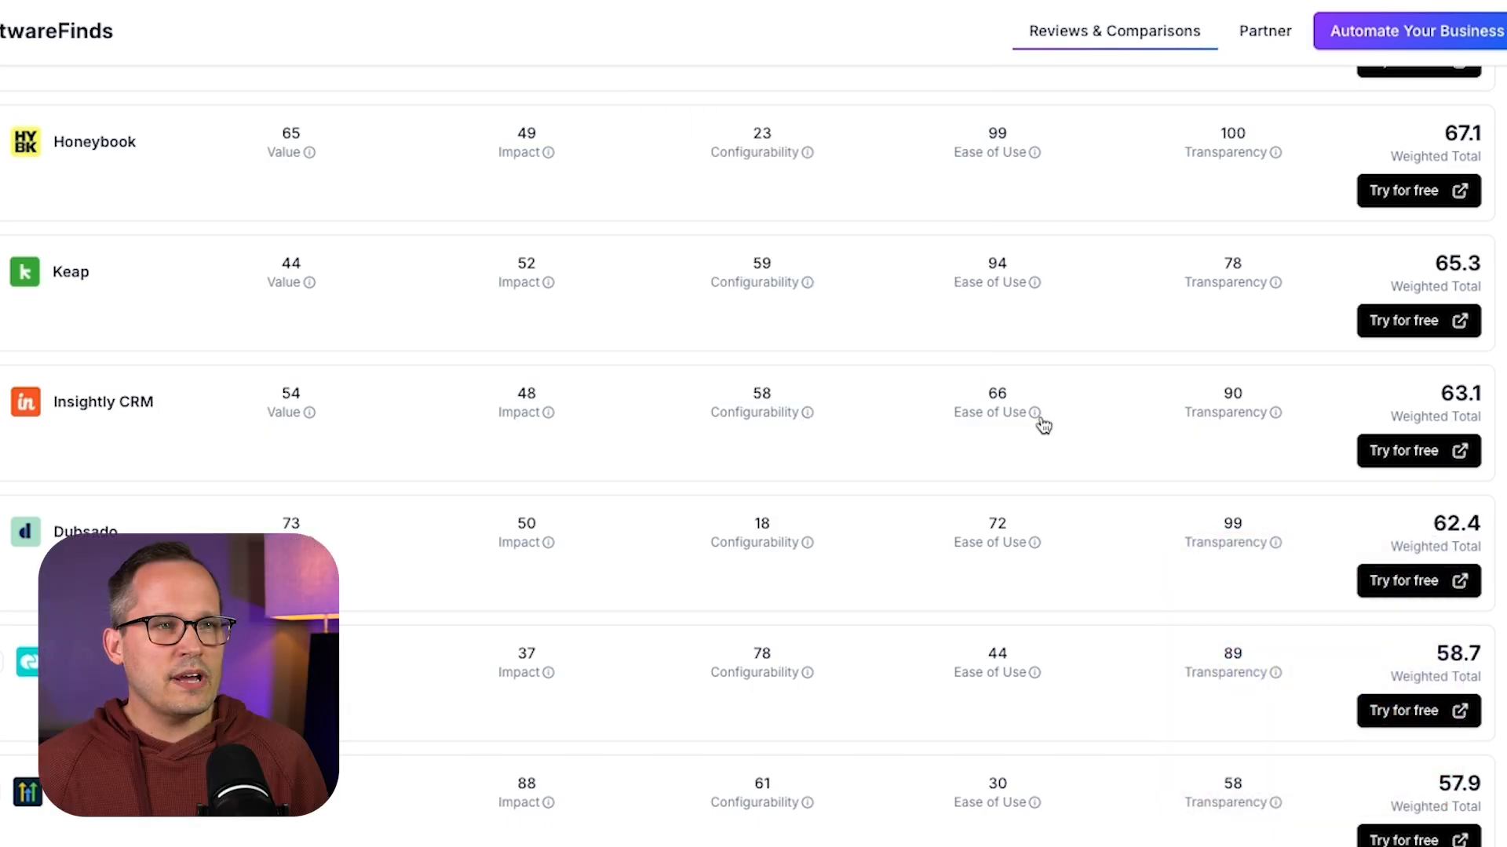
mouse_move(1035, 418)
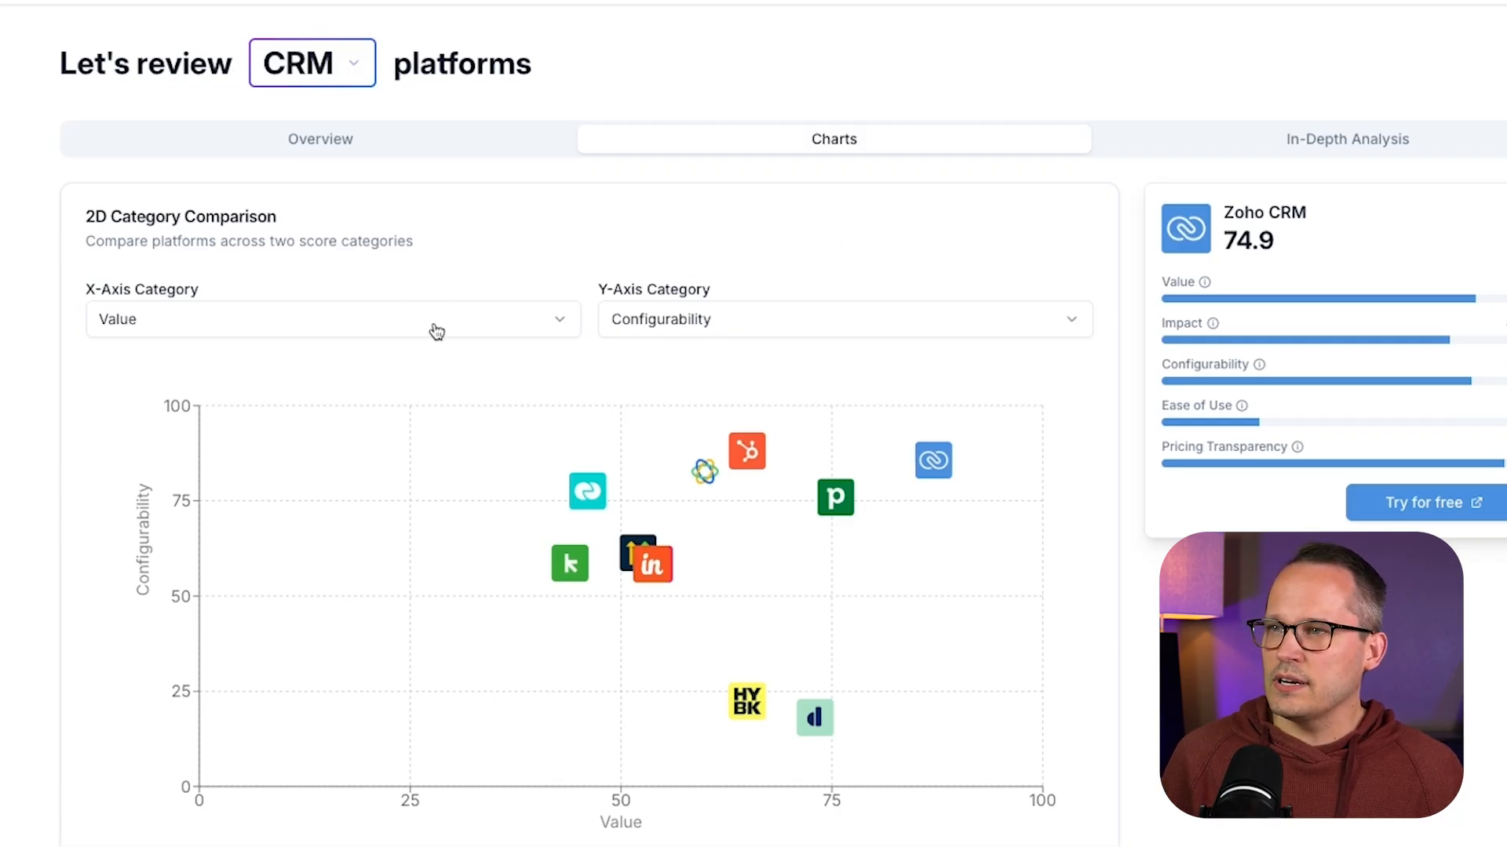
View the score breakdowns of Insightly CRM and HighLevel from the Value versus Configurability comparison chart
scroll(462, 340, down, 1)
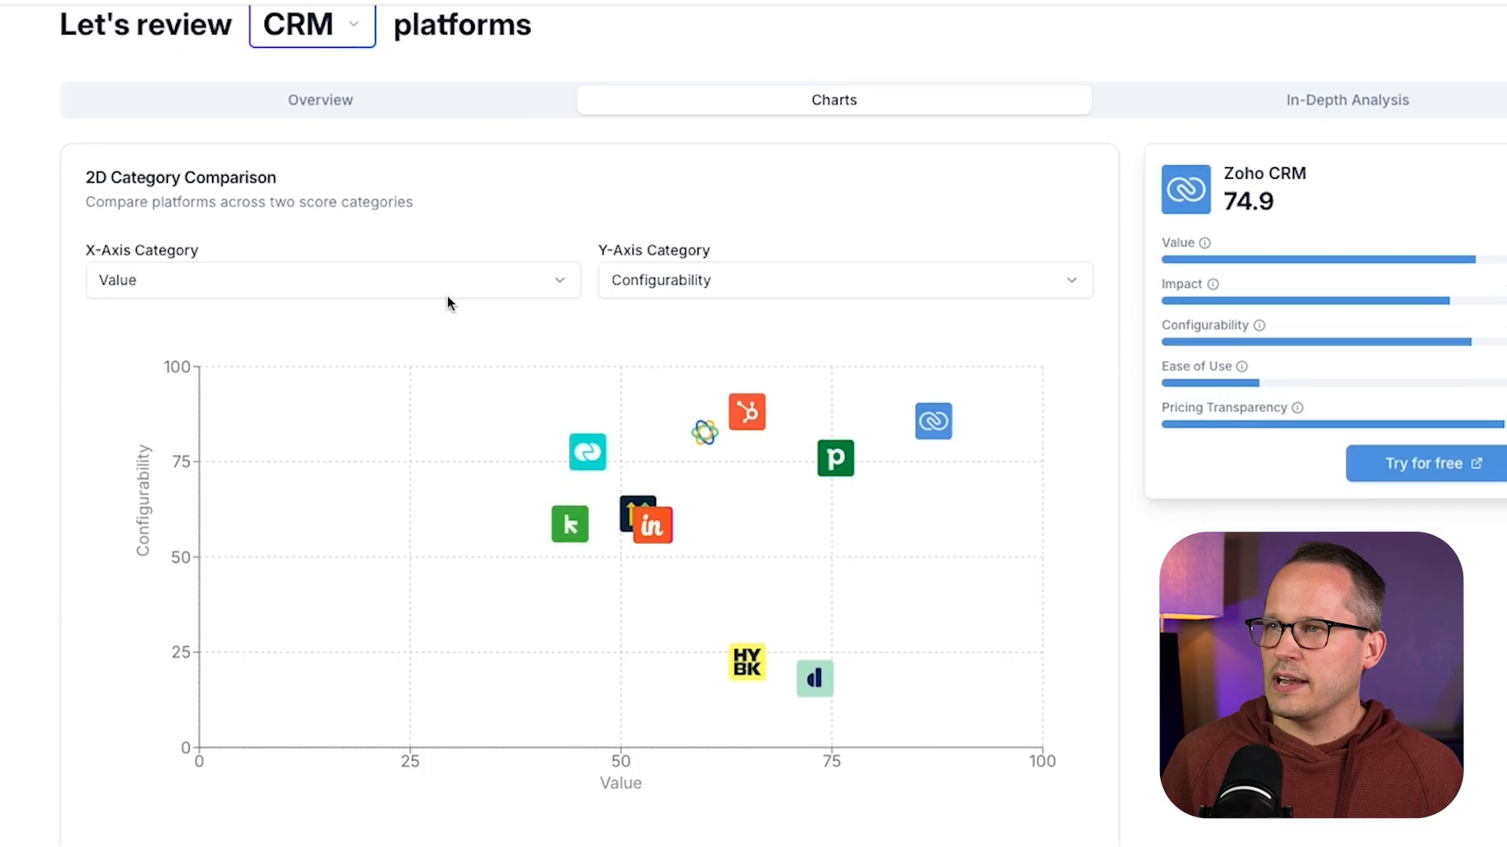
click(657, 539)
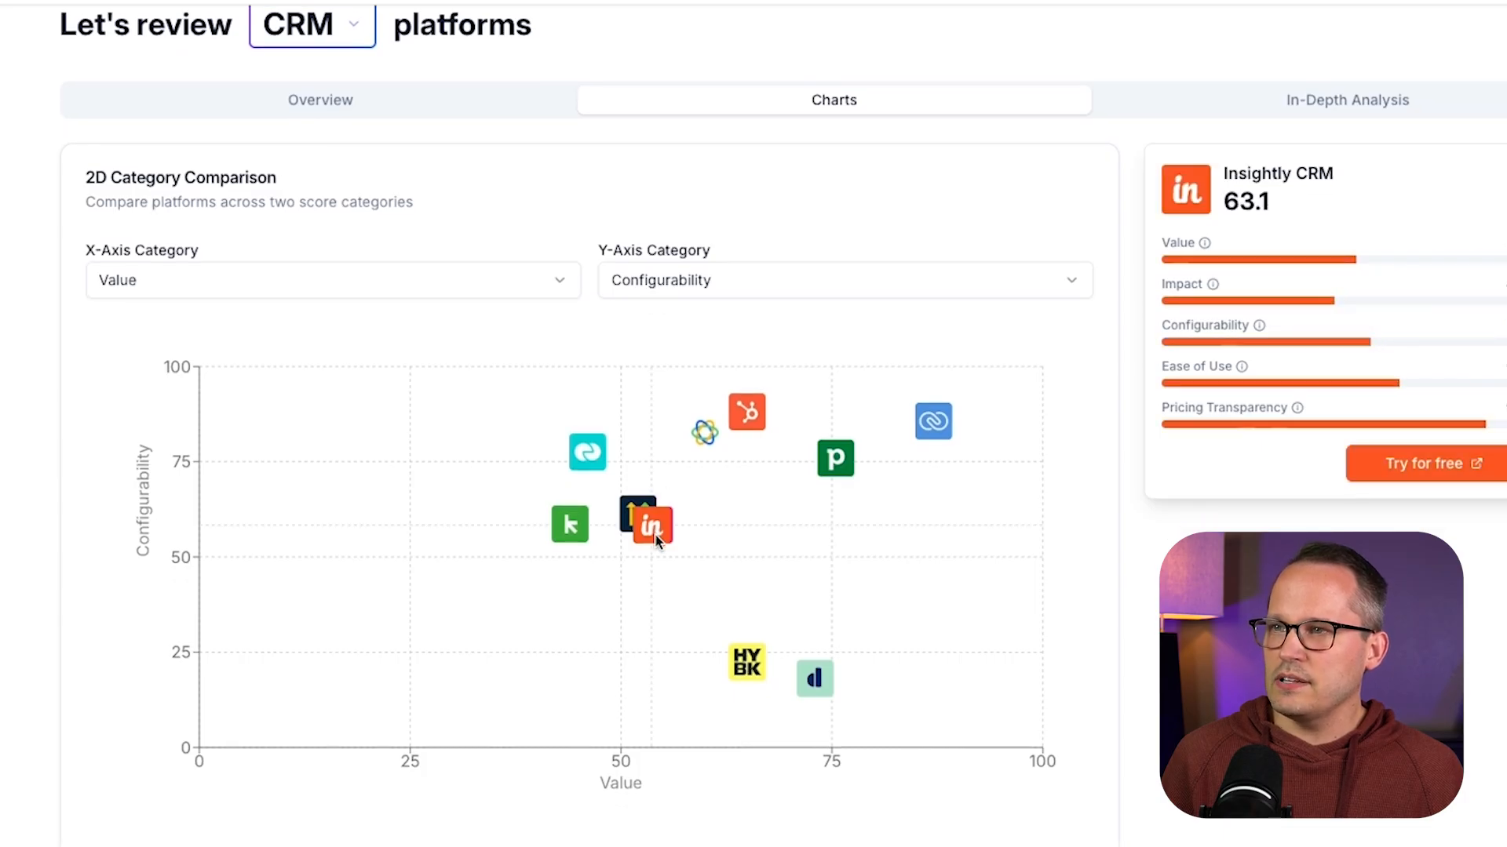
click(645, 506)
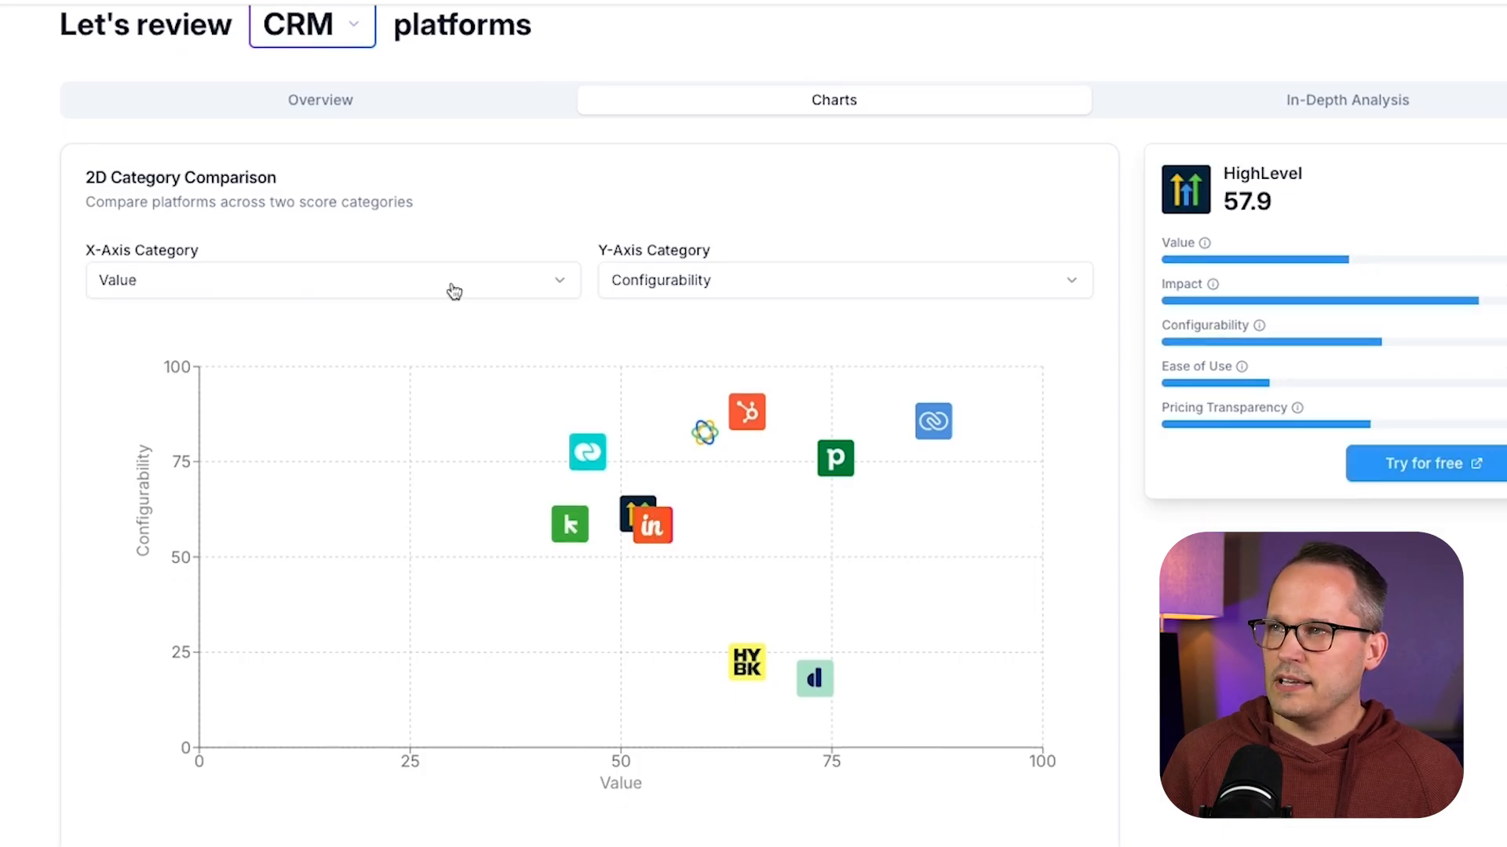
Set the X-axis category of the 2D Category Comparison chart to Impact, keeping Configurability on the Y-axis
click(454, 292)
click(403, 349)
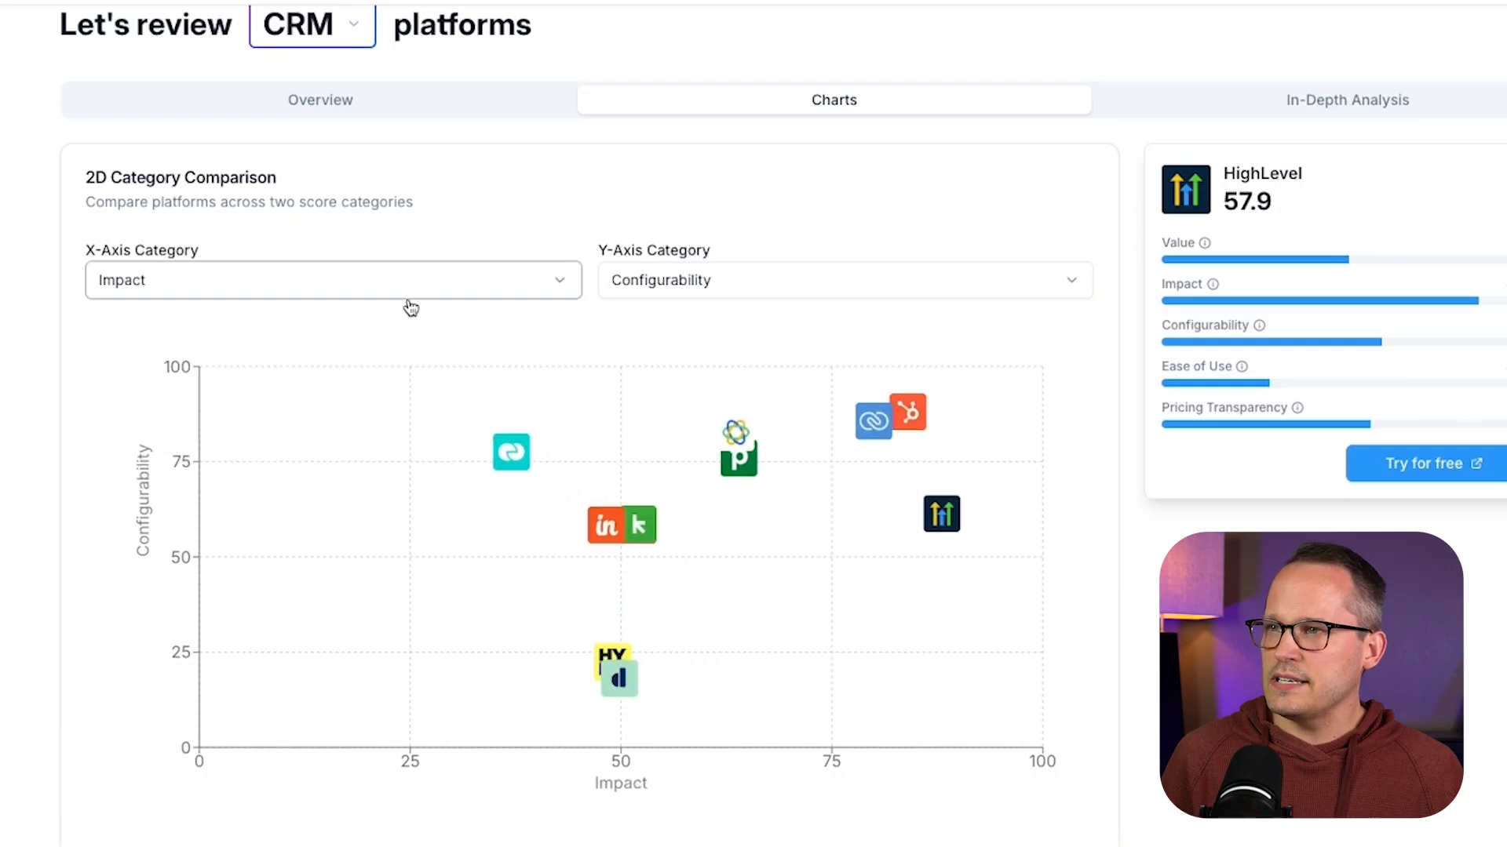
click(414, 297)
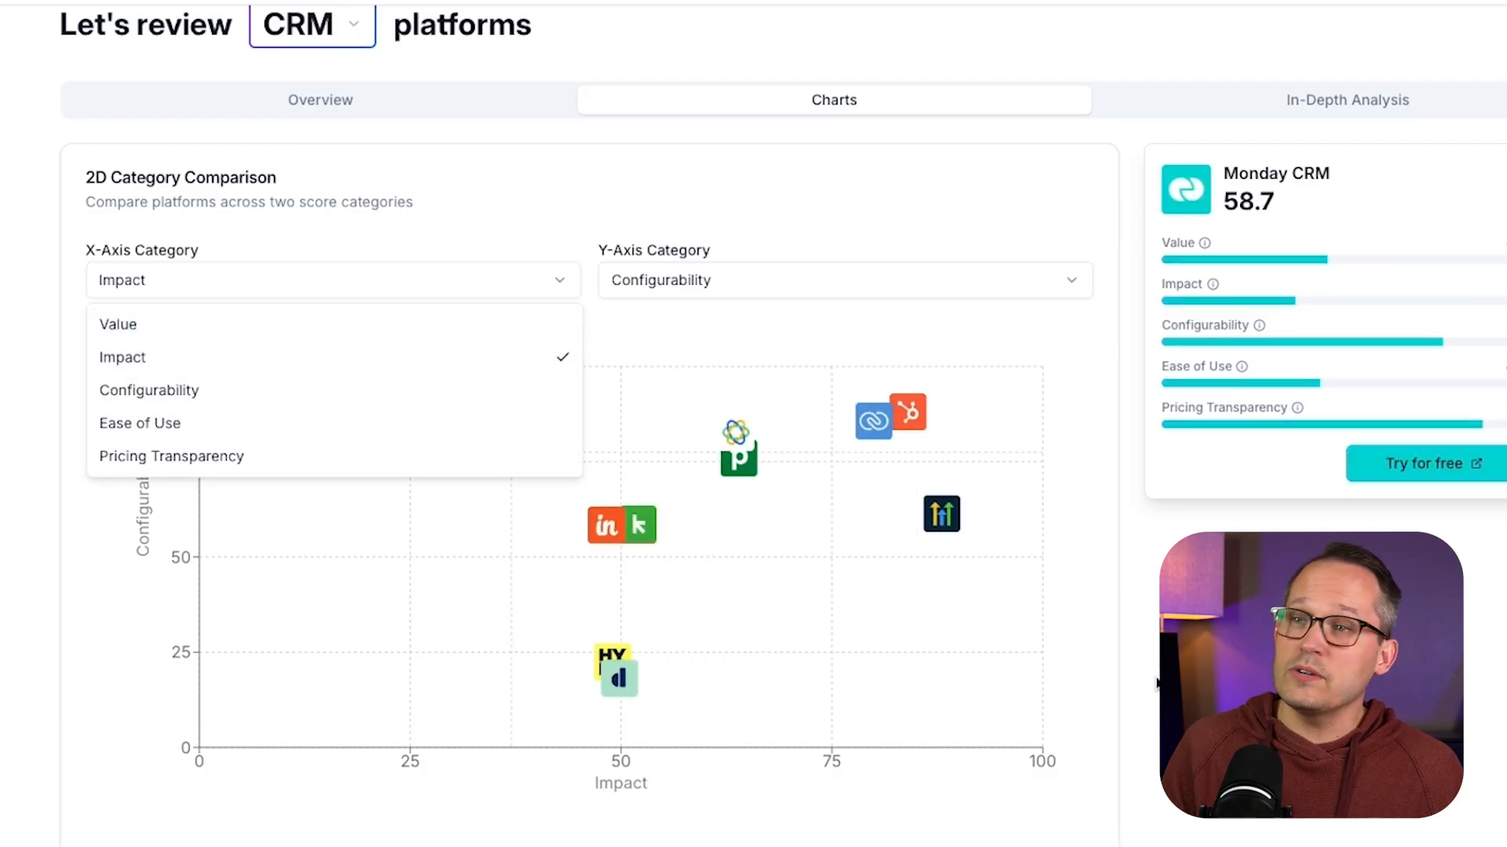
click(801, 589)
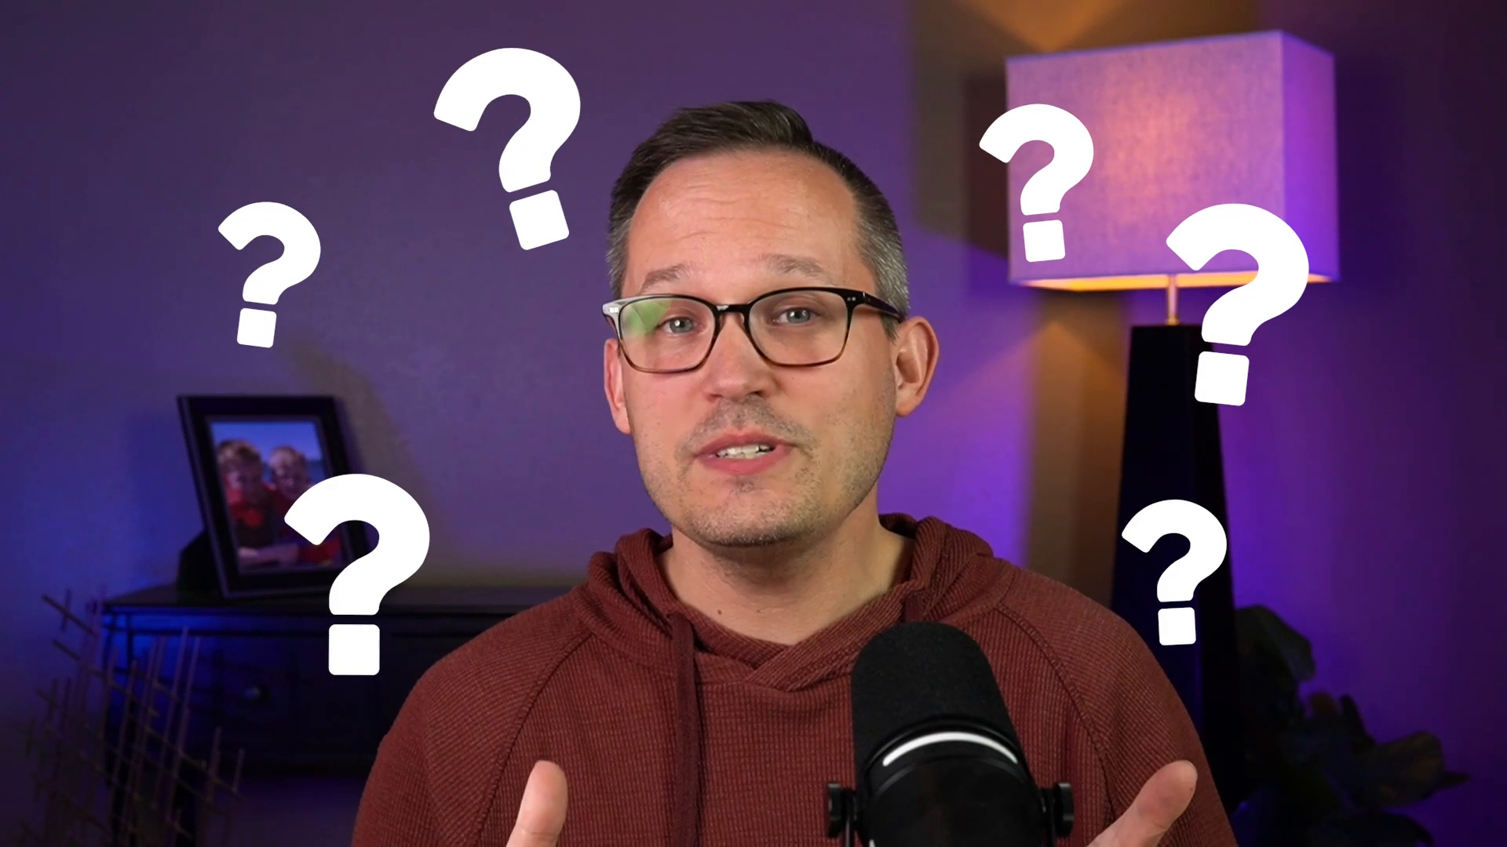